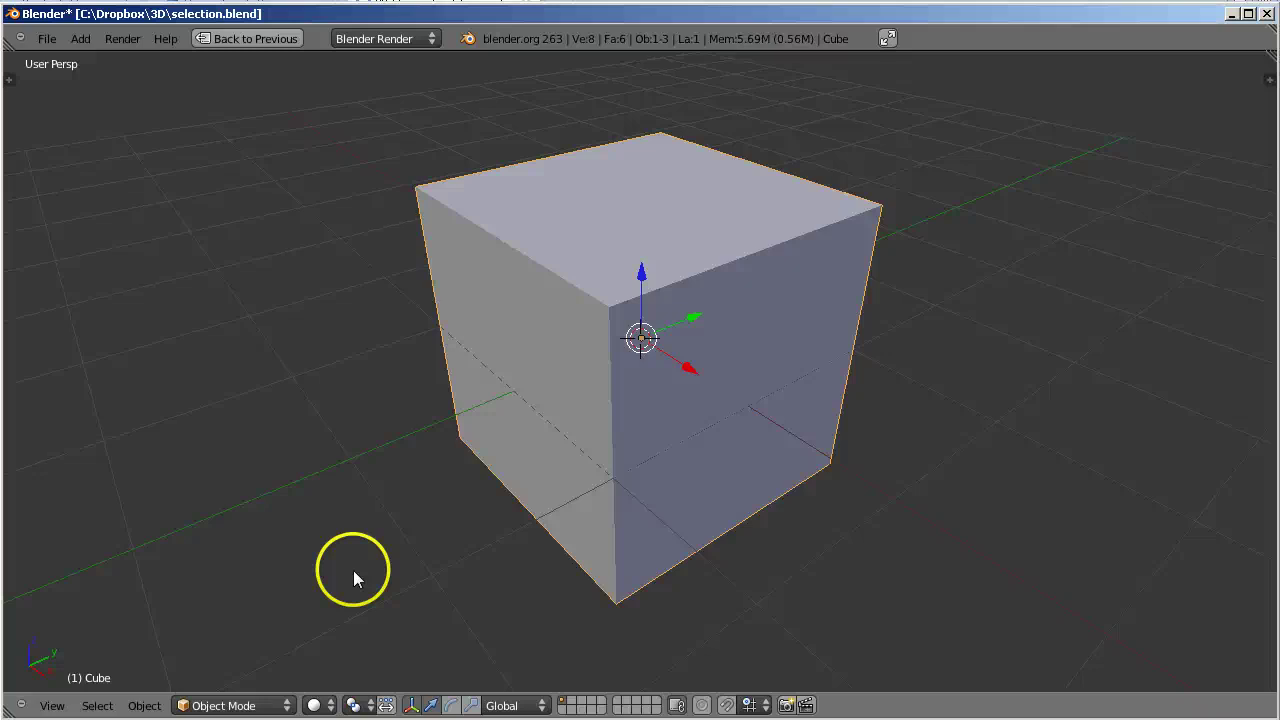
Look over the Select menu, then bring up the cube's interaction mode list.
left_click(97, 706)
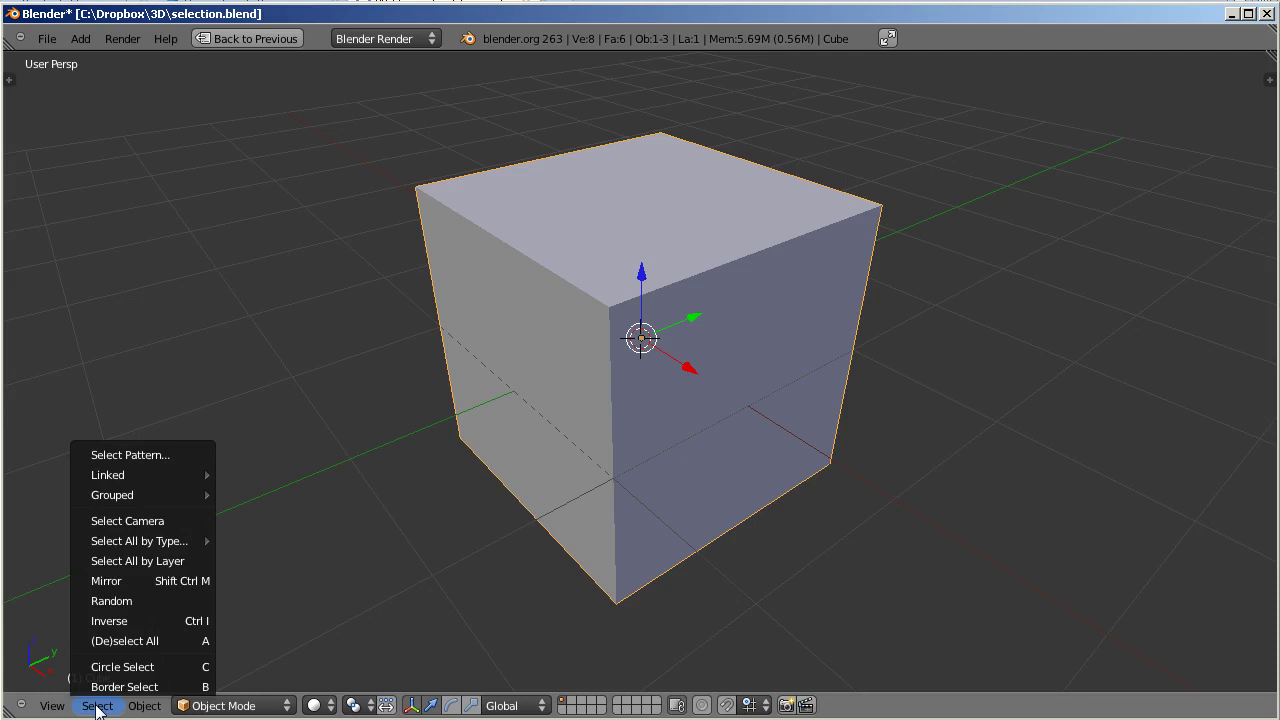
left_click(370, 652)
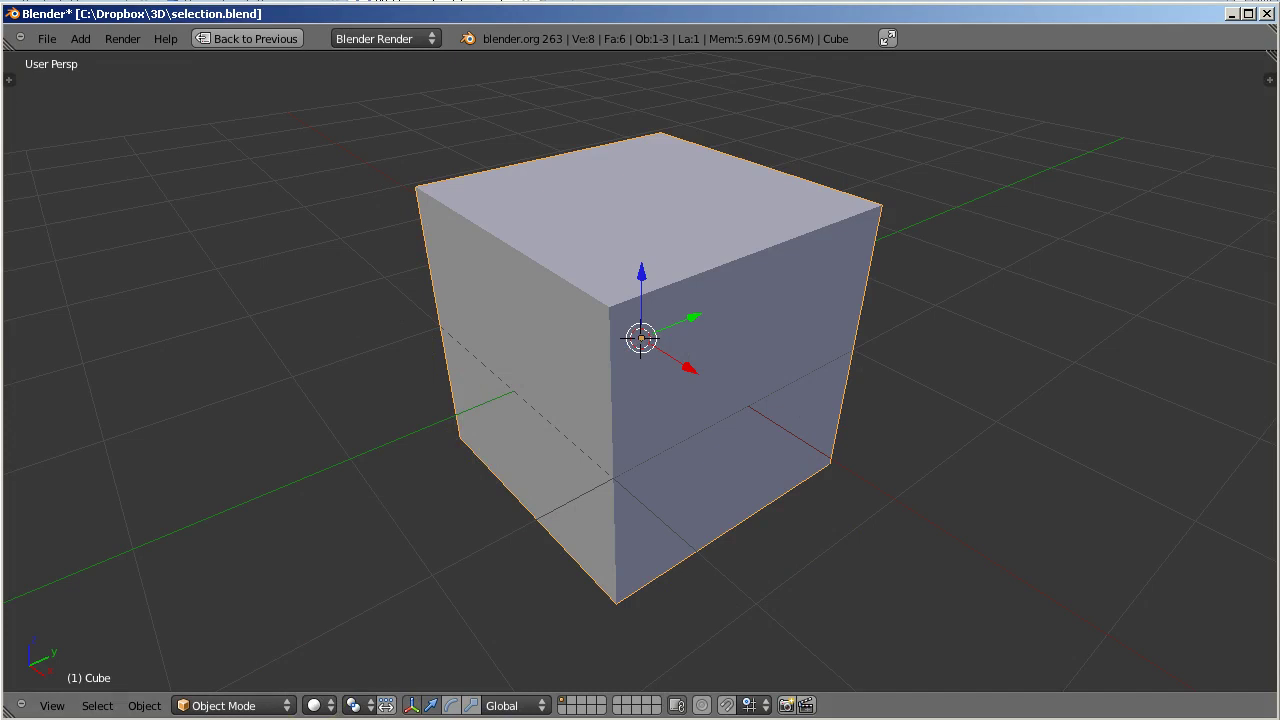
left_click(236, 705)
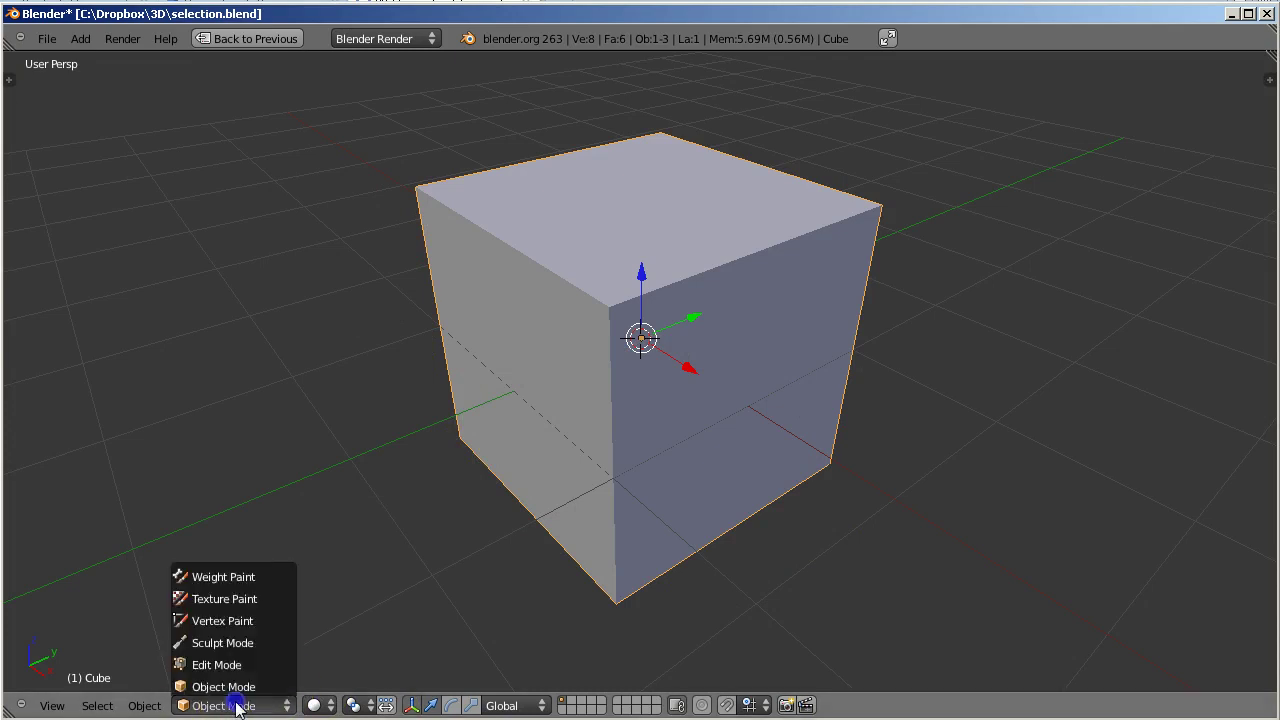
left_click(278, 667)
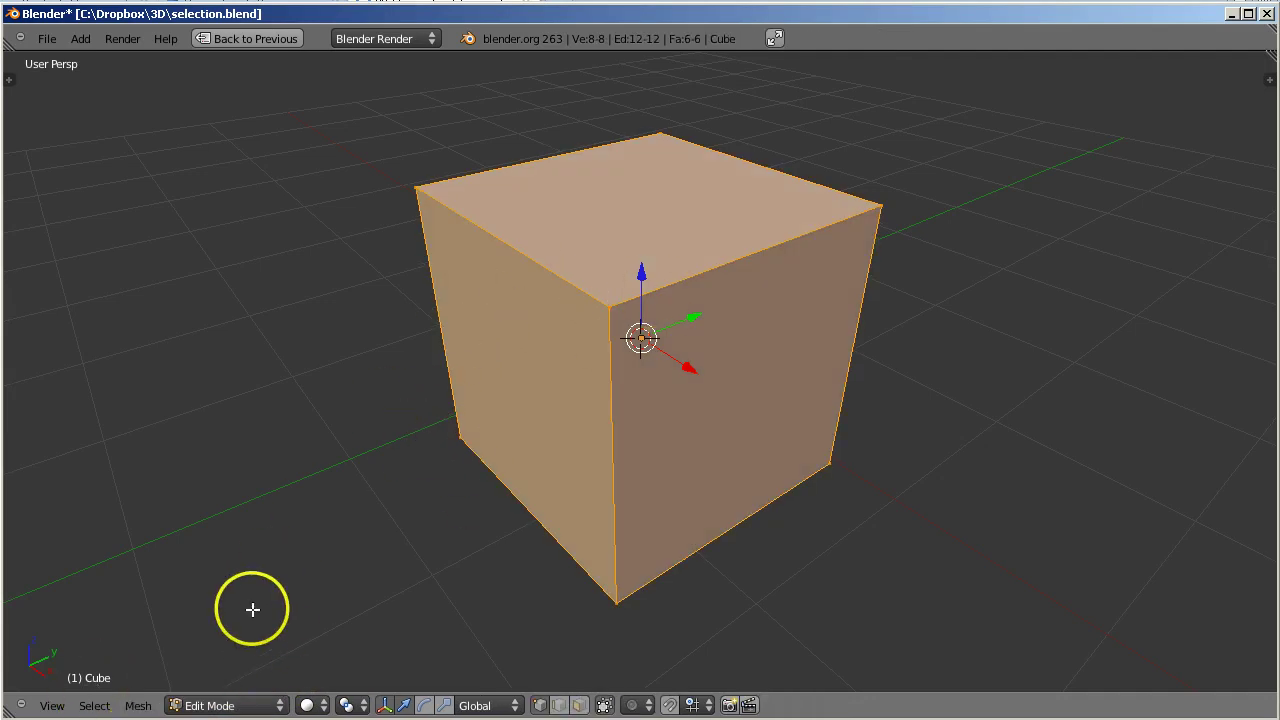
left_click(95, 706)
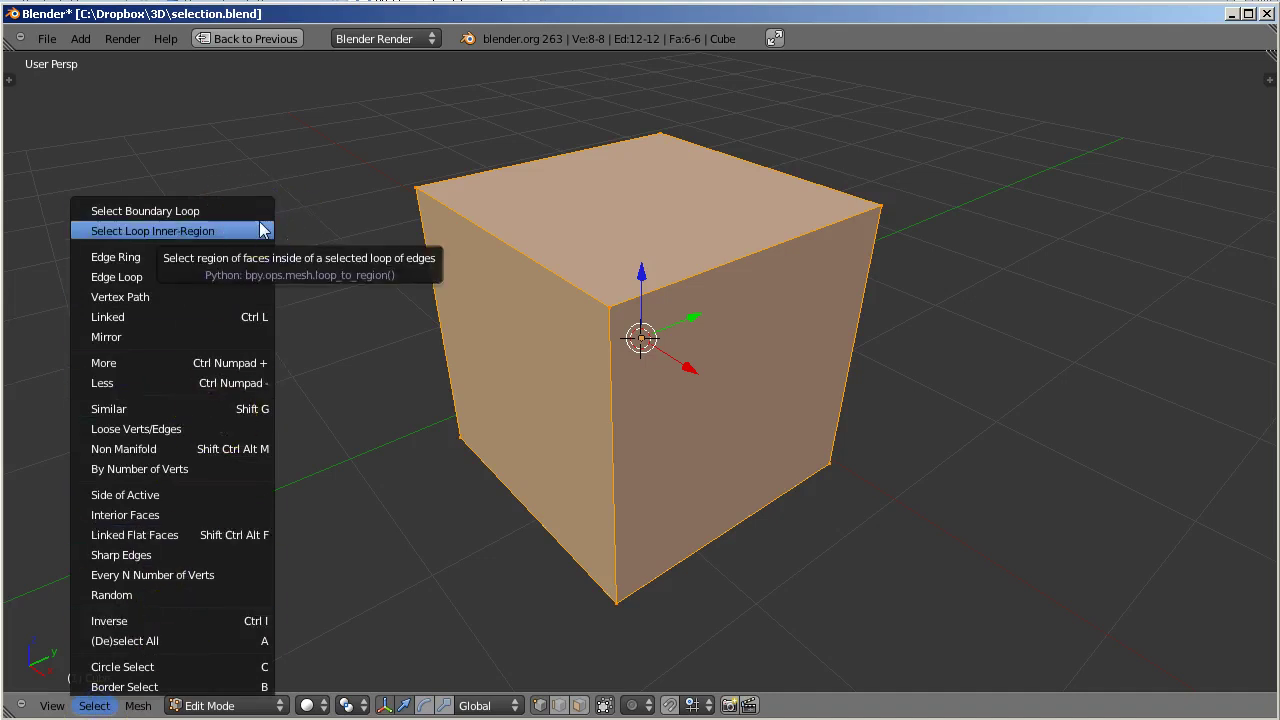
left_click(228, 215)
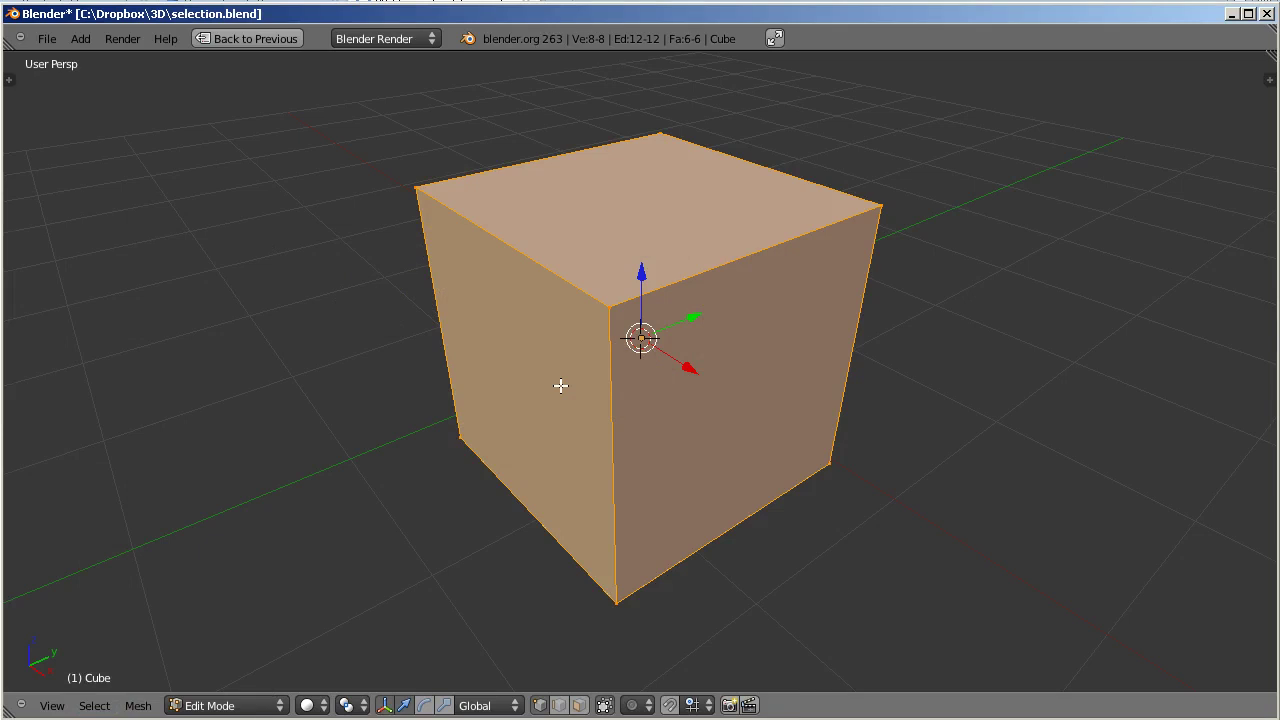
key("Tab")
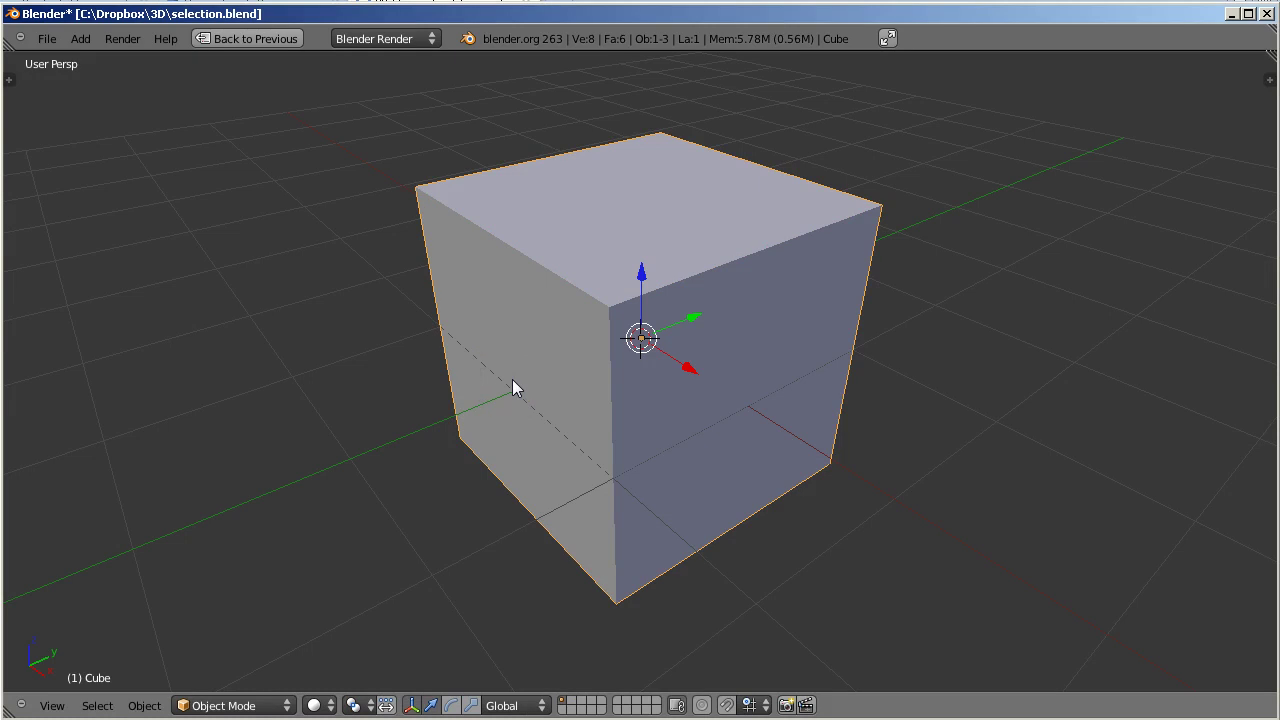
Delete the default cube and add a UV sphere mesh in its place.
key("x")
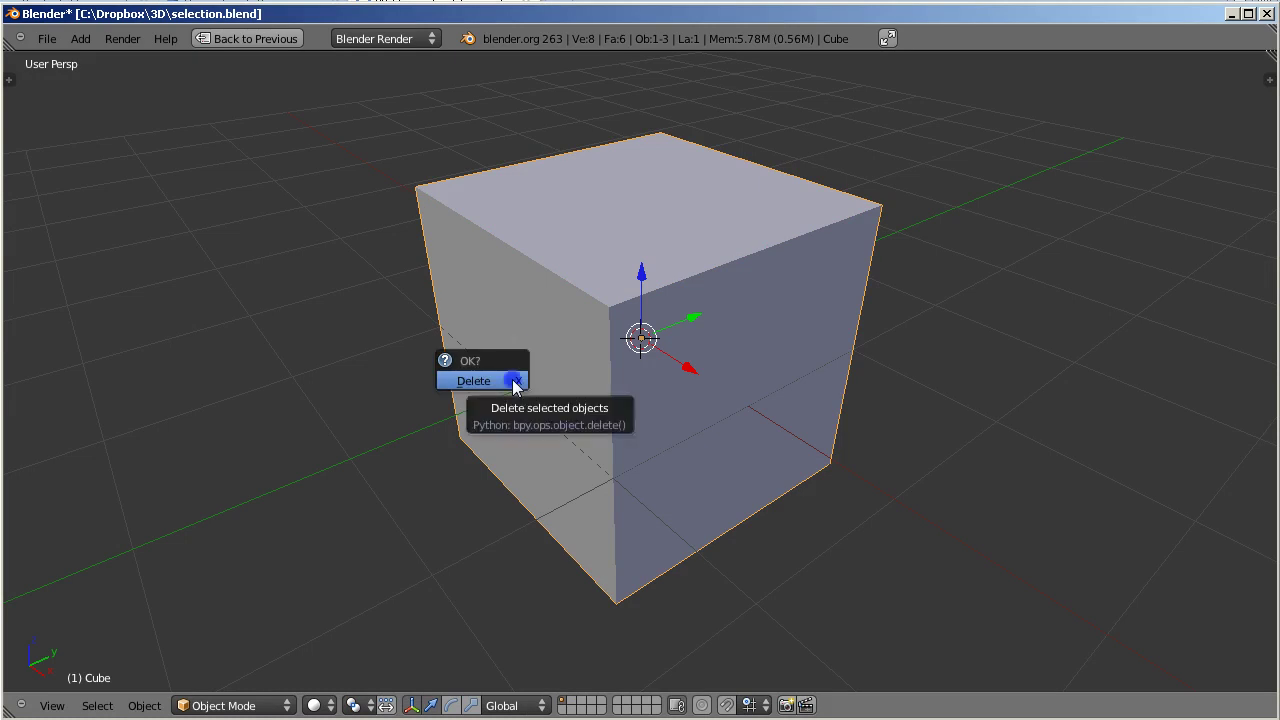
left_click(513, 381)
left_click(73, 39)
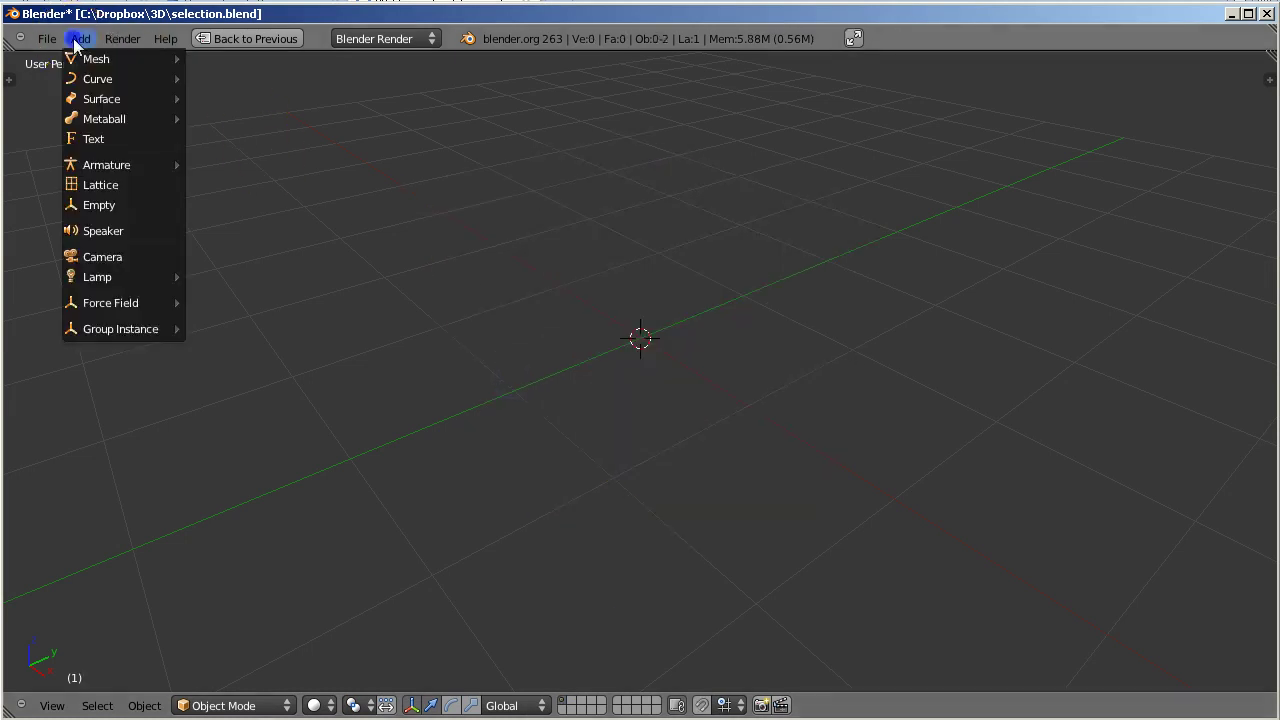
mouse_move(91, 59)
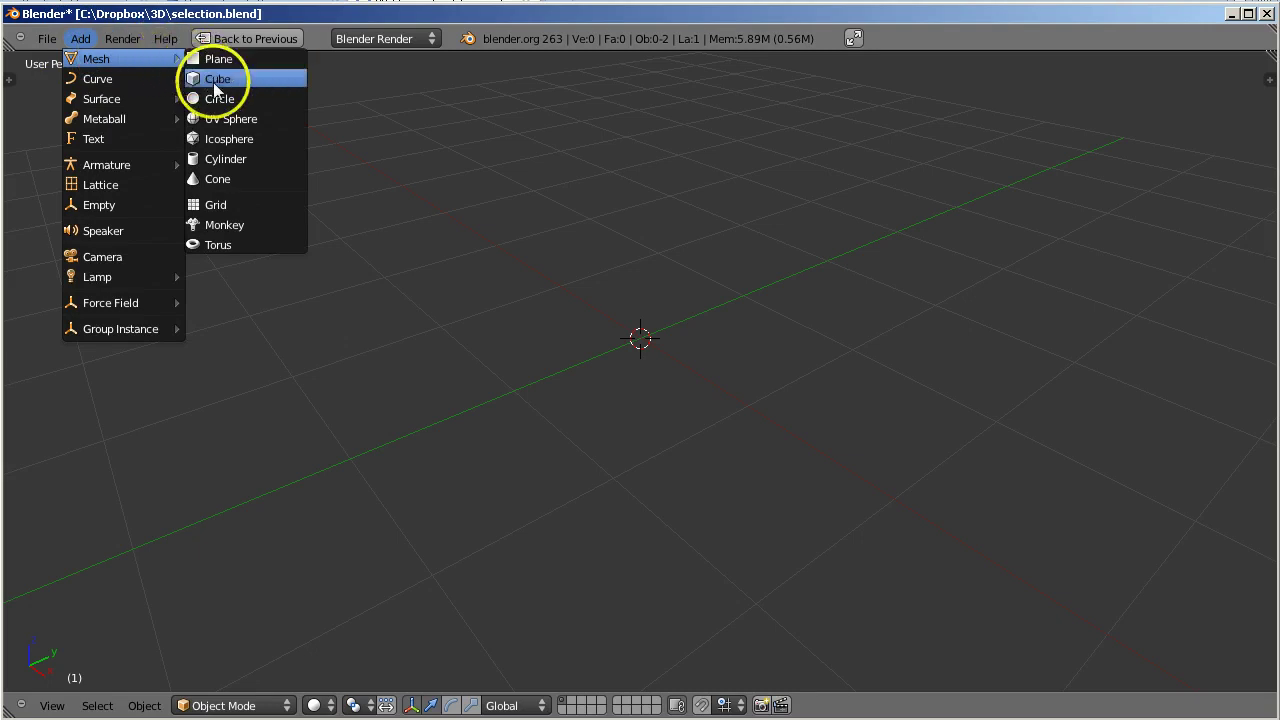
left_click(266, 118)
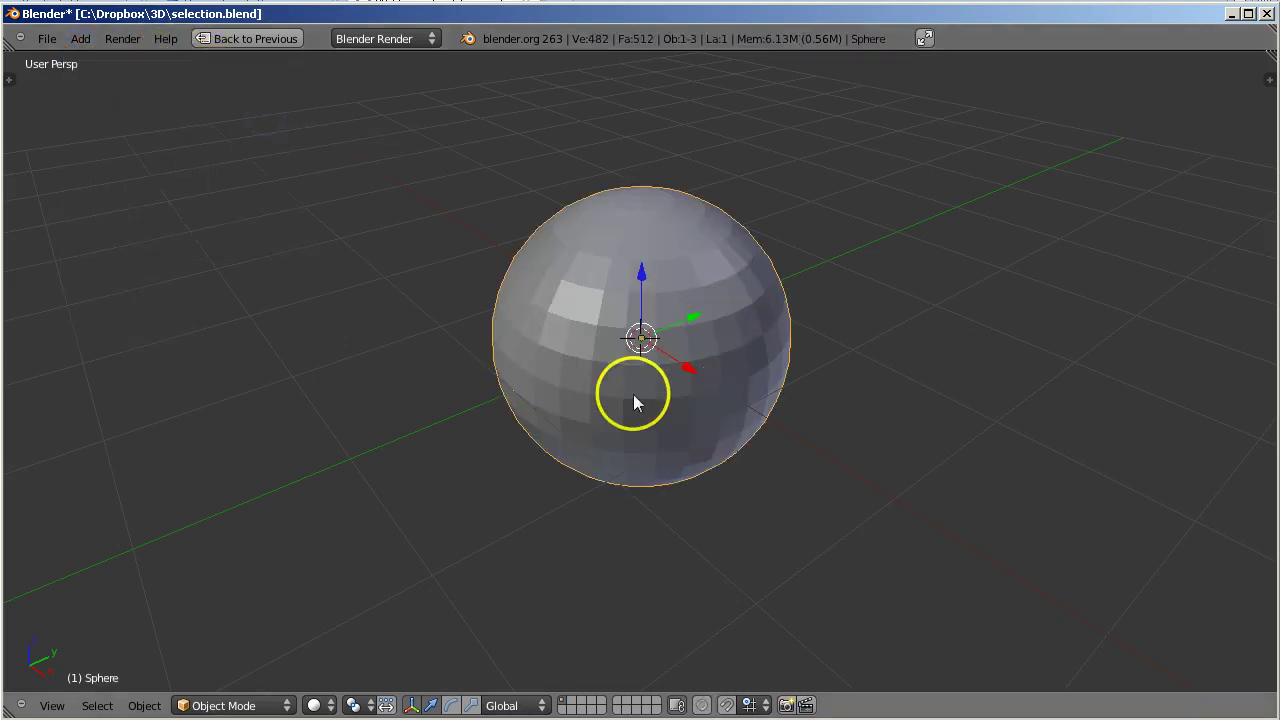
scroll(622, 407, "up", 2)
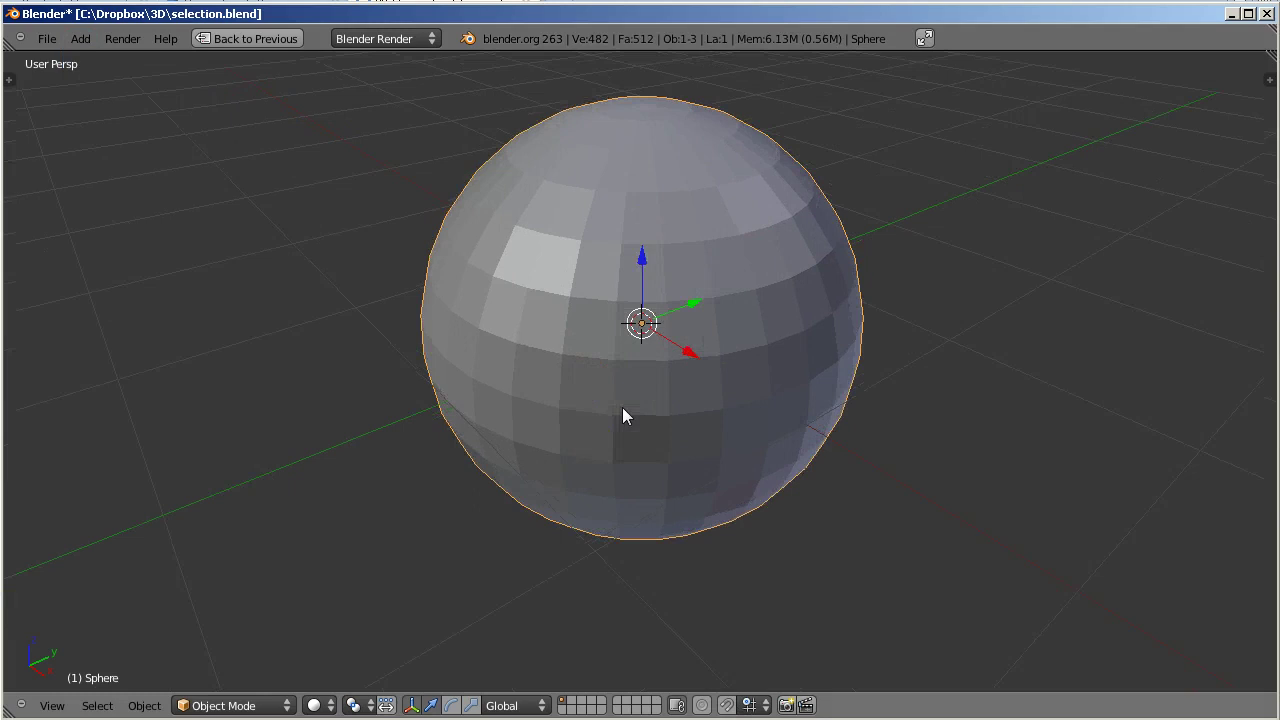
Put the UV sphere into Edit Mode and deselect all of its geometry.
left_click(229, 703)
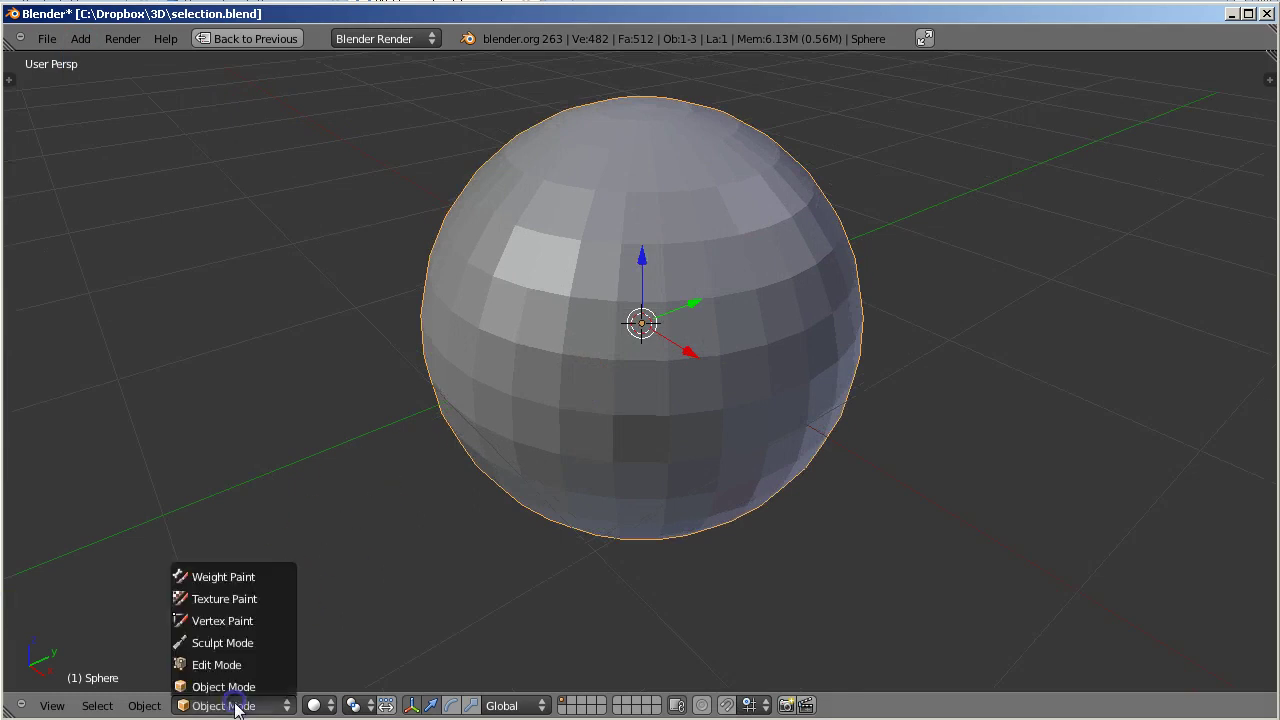
left_click(251, 663)
scroll(538, 515, "up", 2)
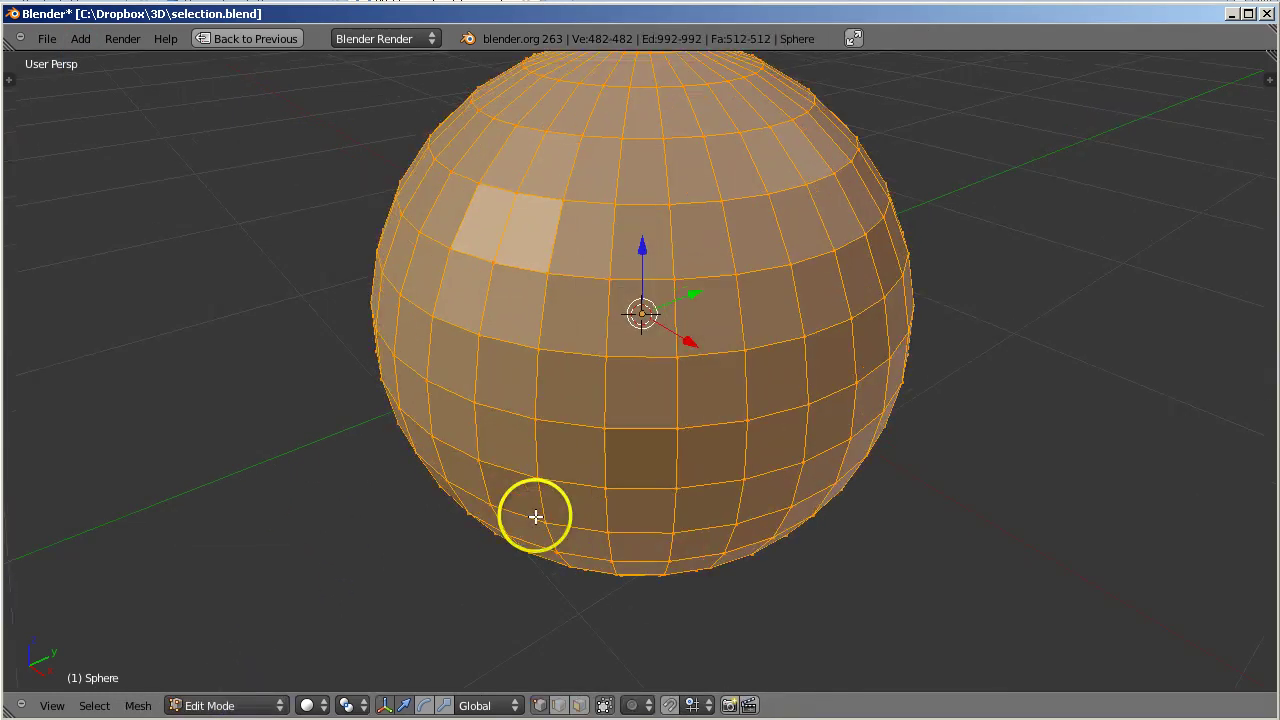
scroll(542, 514, "down", 1)
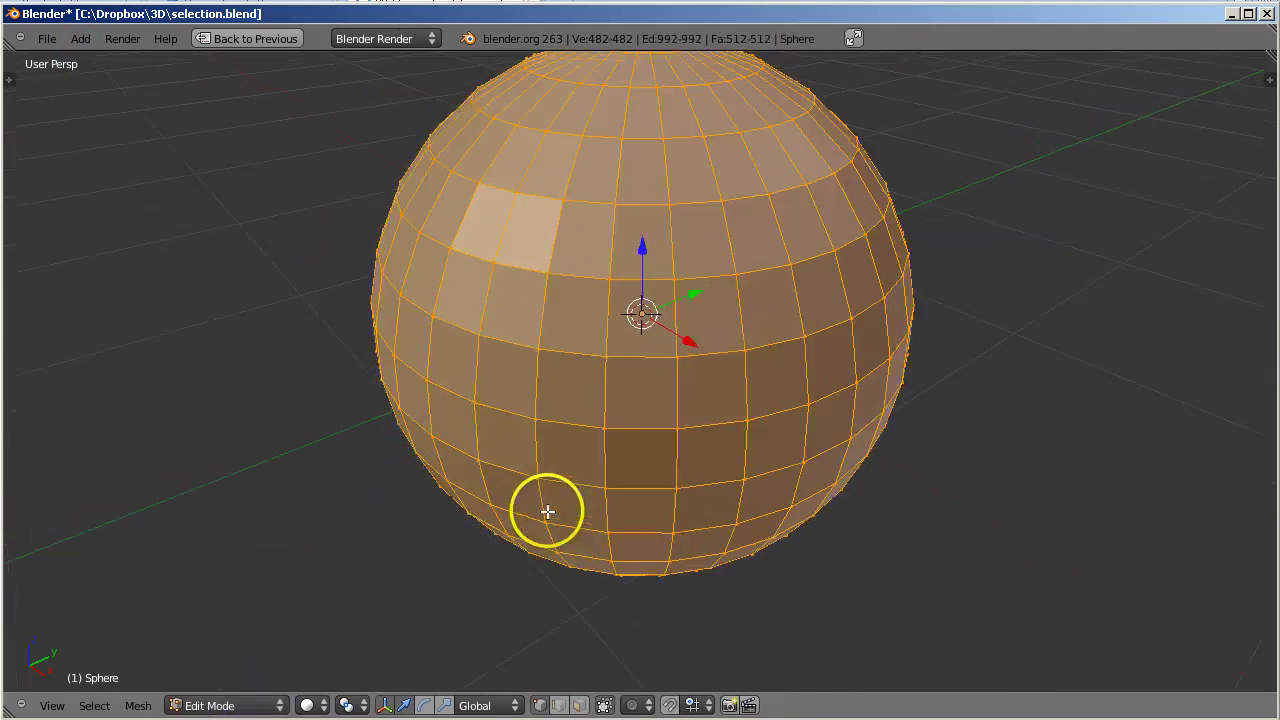
left_click(94, 706)
left_click(124, 641)
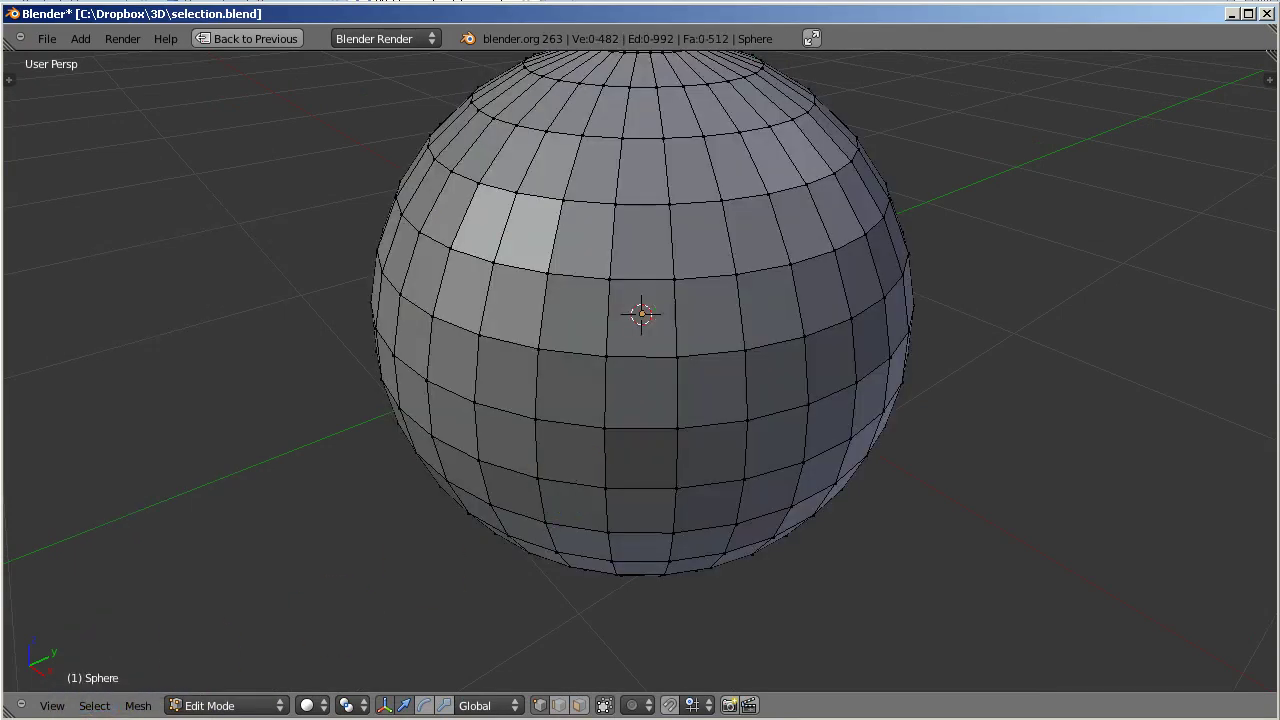
left_click(94, 706)
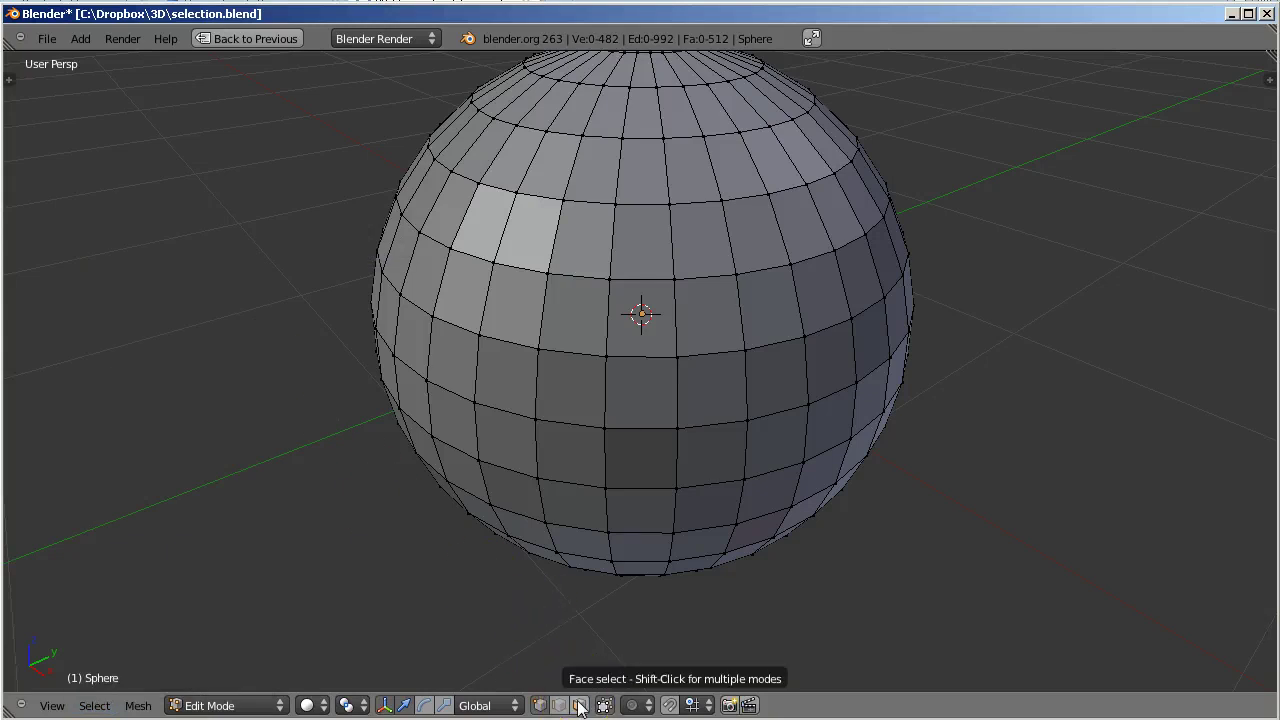
Switch to face select mode and select five adjacent faces near the sphere's middle.
left_click(579, 705)
left_click_drag(554, 519, 587, 423)
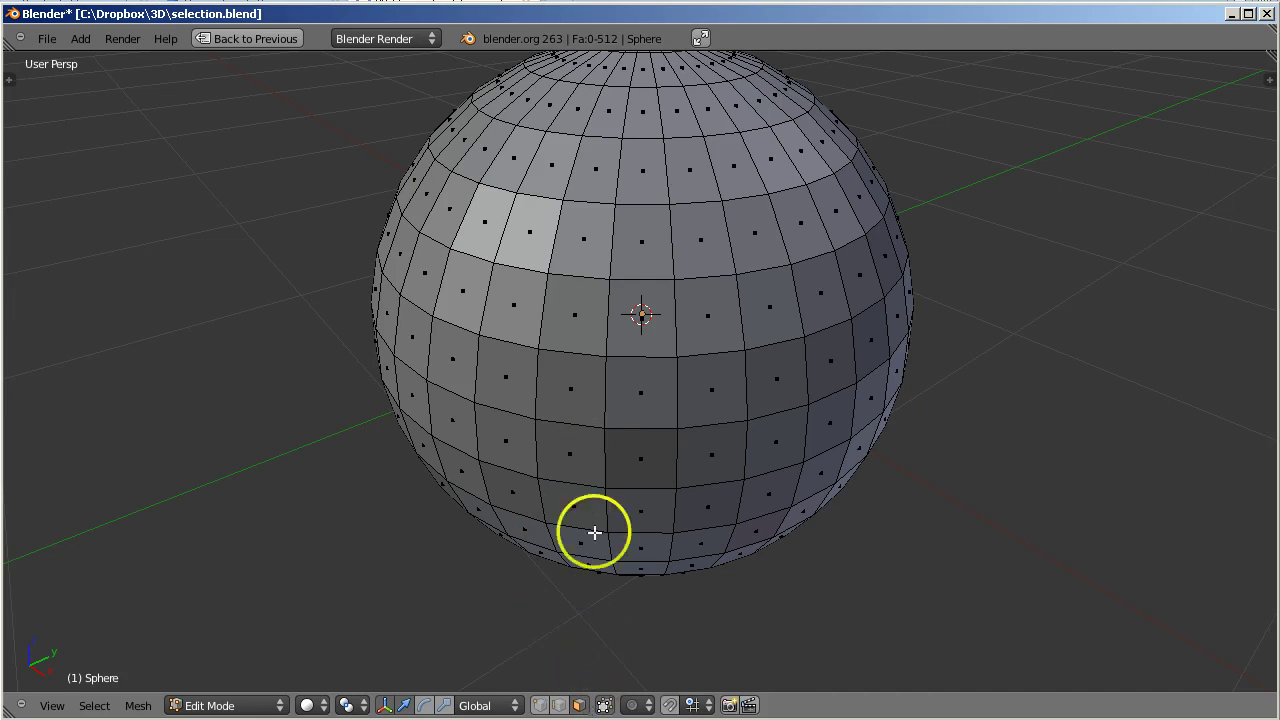
right_click(576, 385)
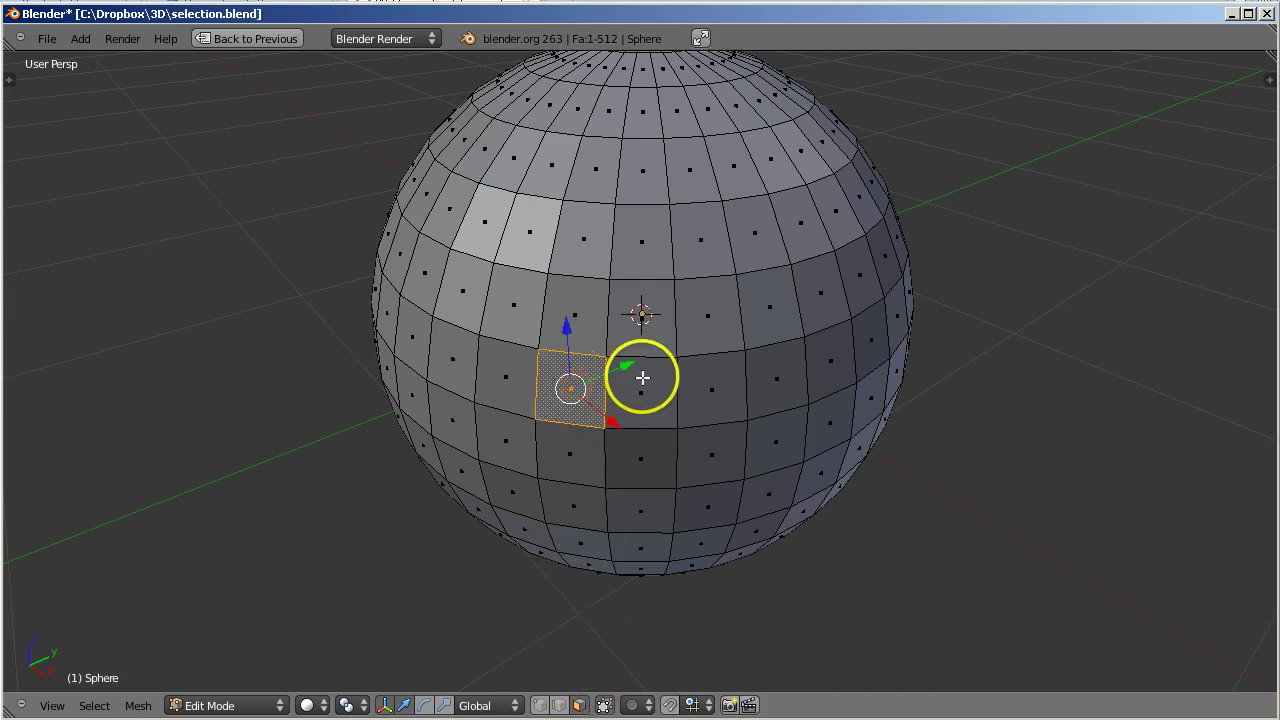
right_click(645, 383, "shift")
right_click(644, 325, "shift")
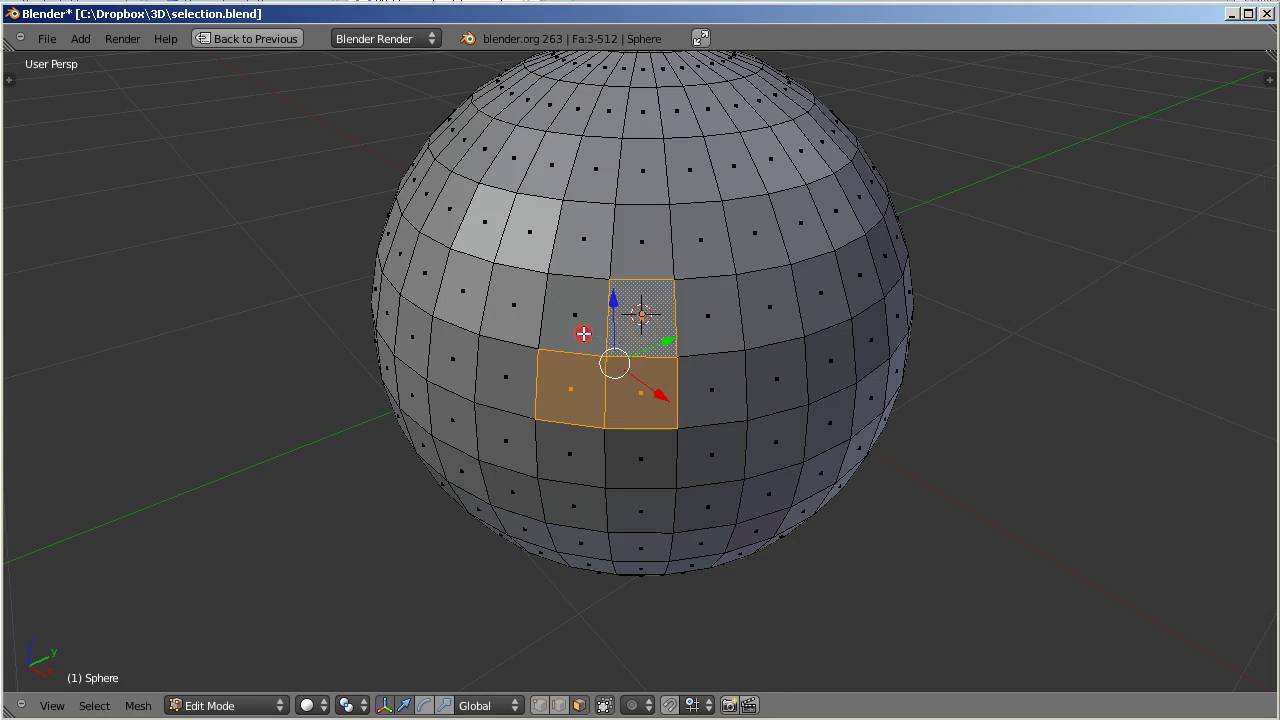
right_click(583, 333, "shift")
right_click(585, 255, "shift")
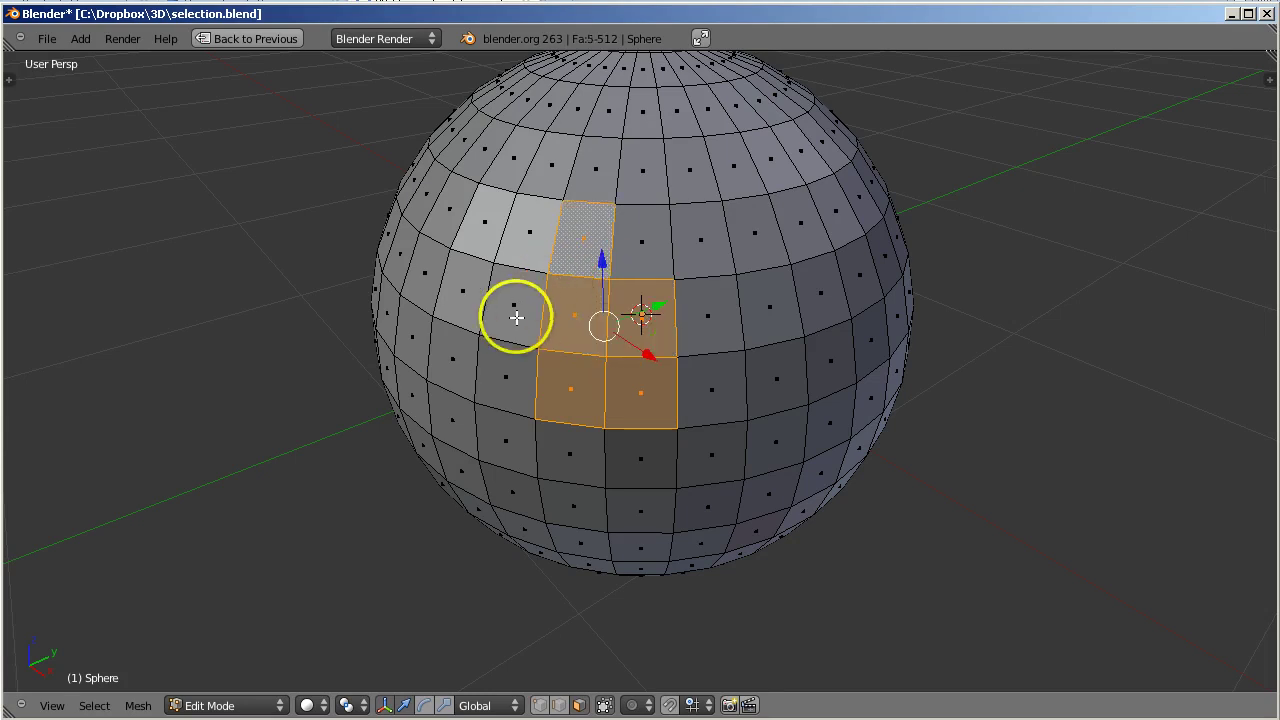
Apply Select Boundary Loop to the five-face patch.
left_click(94, 705)
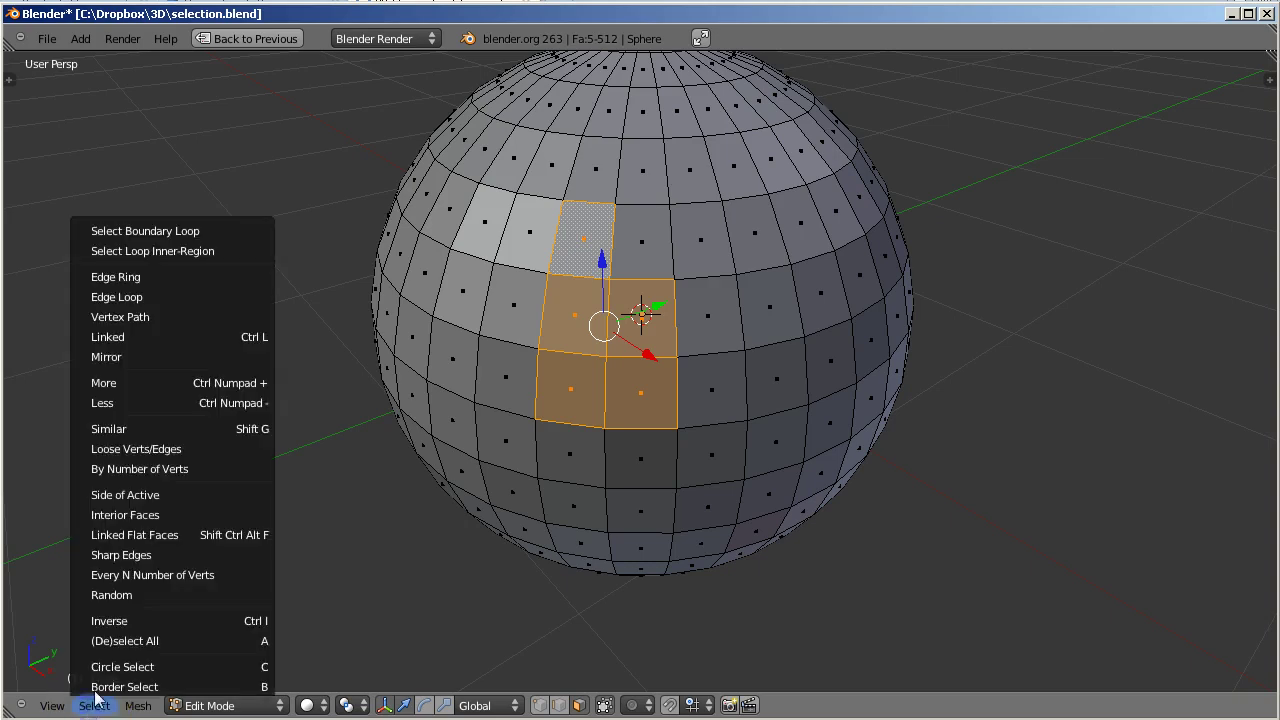
left_click(222, 232)
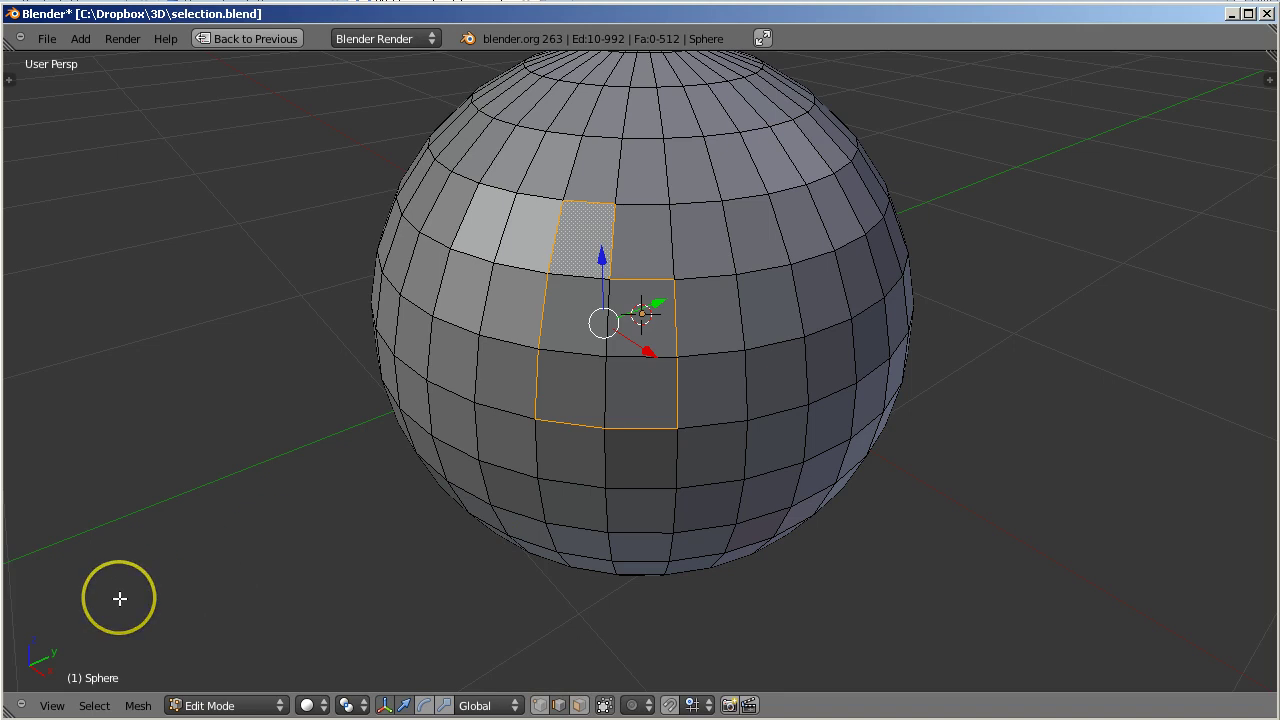
Select 12 edges forming a closed outline on the sphere's upper left.
right_click(97, 642)
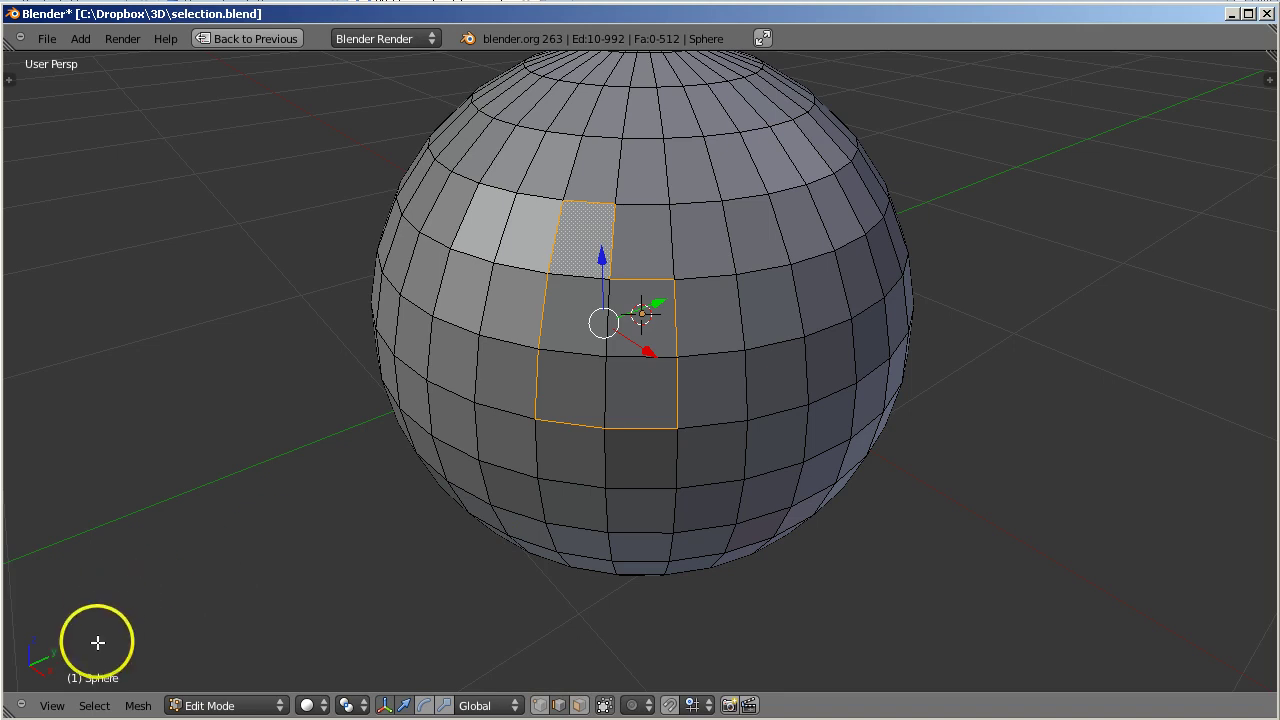
right_click(508, 343)
right_click(450, 325, "shift")
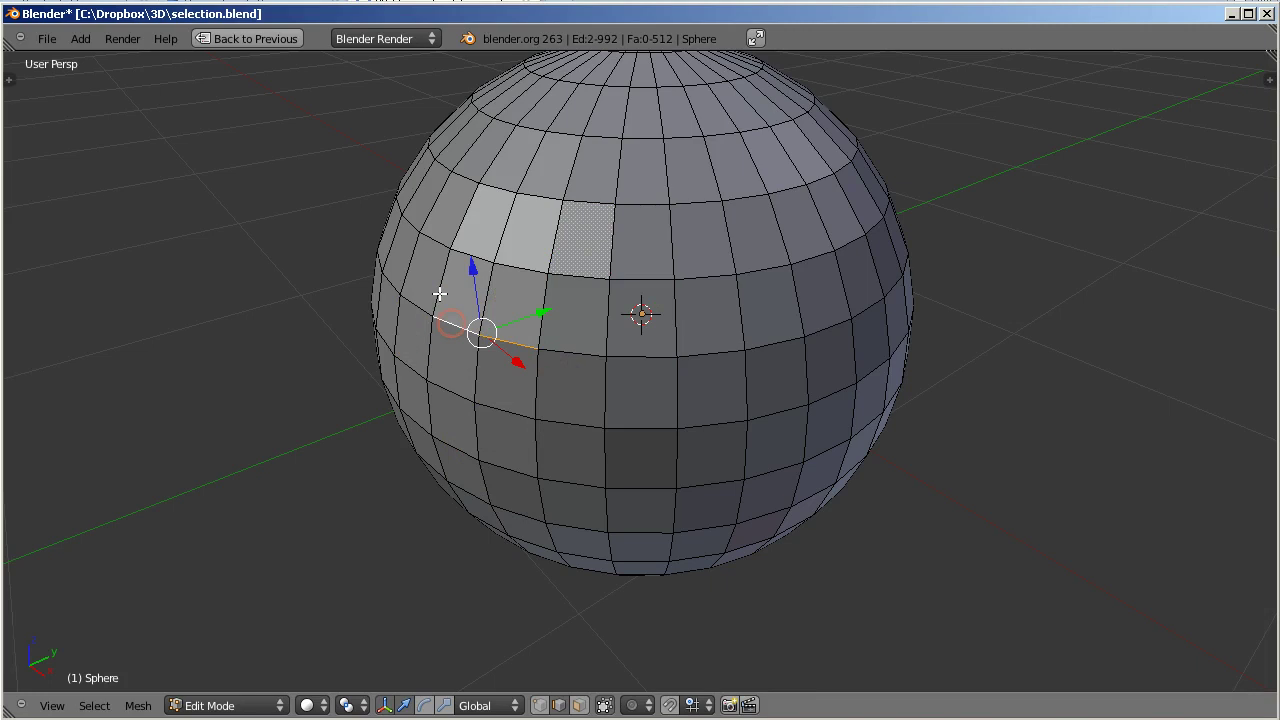
right_click(440, 290, "shift")
right_click(462, 226, "shift")
right_click(492, 186, "shift")
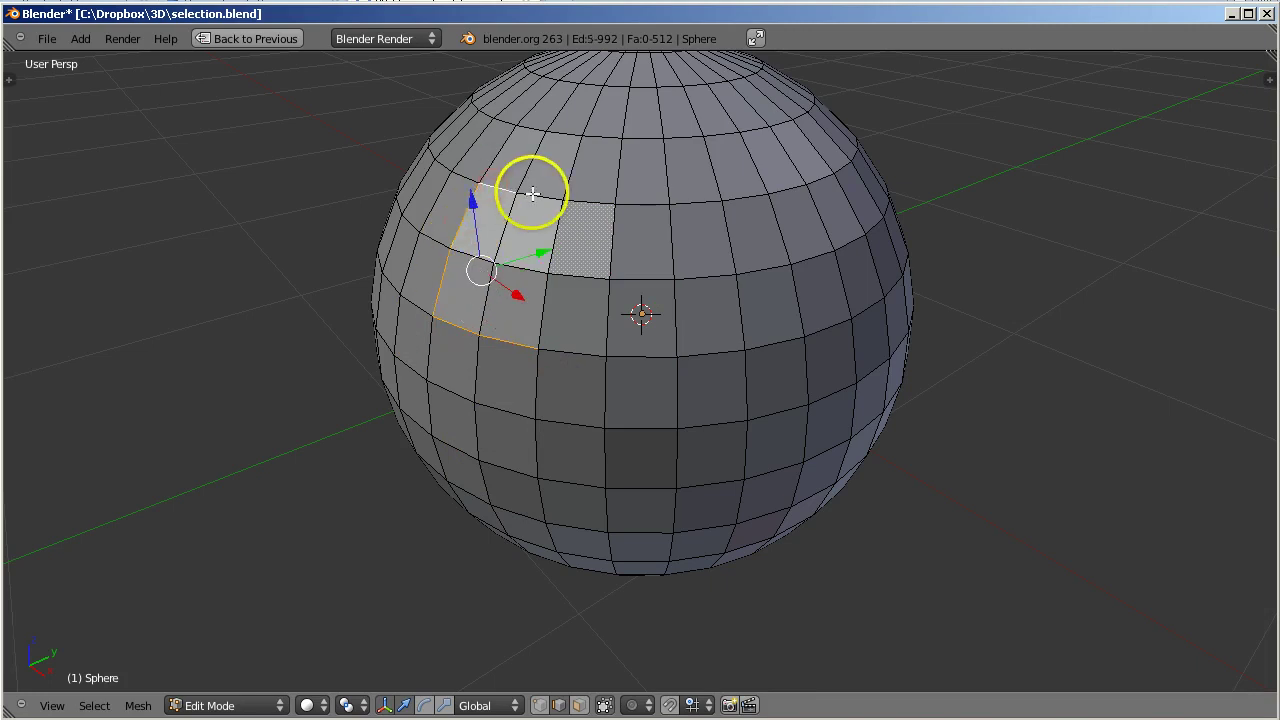
right_click(534, 196, "shift")
right_click(583, 203, "shift")
right_click(641, 204, "shift")
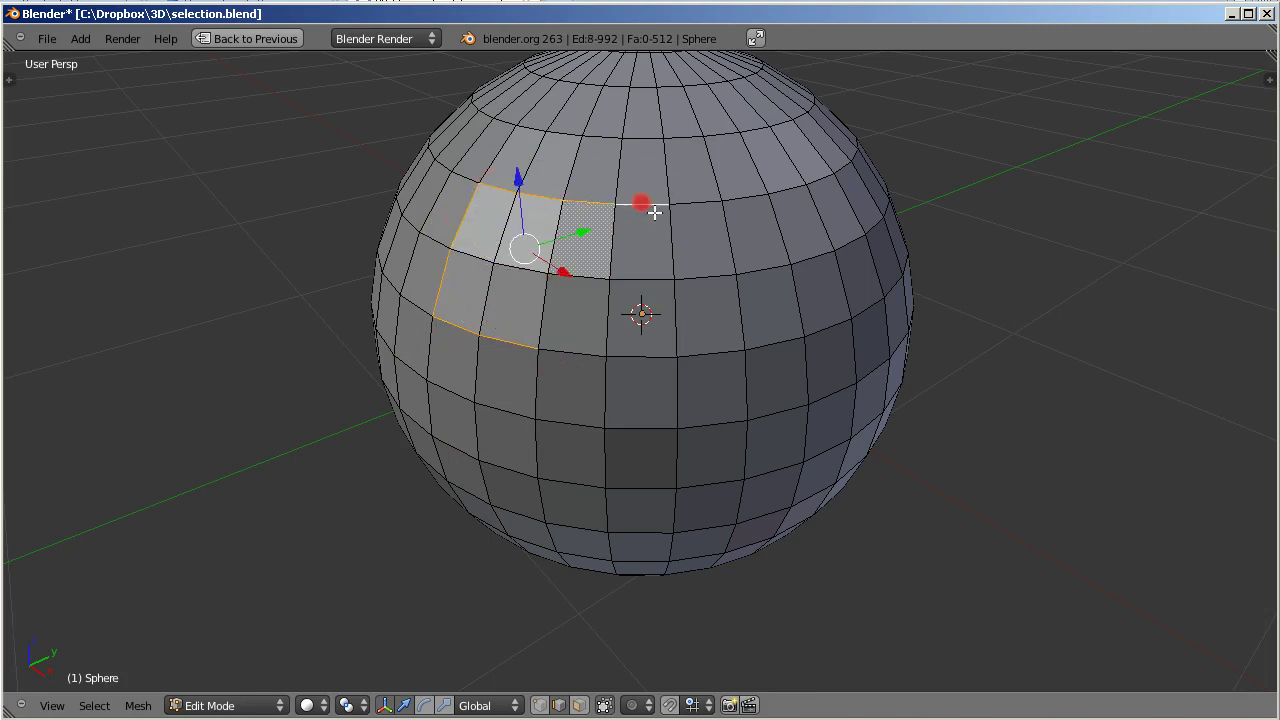
right_click(669, 229, "shift")
right_click(640, 278, "shift")
right_click(590, 278, "shift")
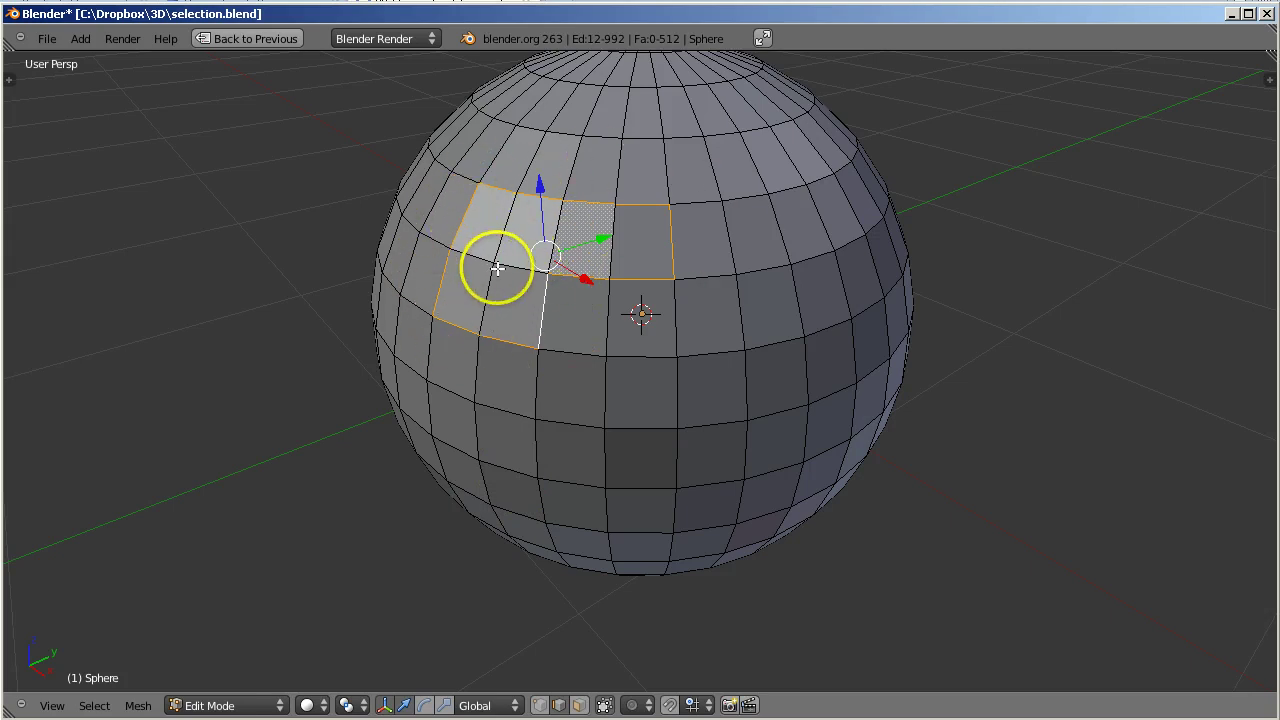
Fill the edge outline with Select Loop Inner-Region, giving six selected faces.
left_click(94, 706)
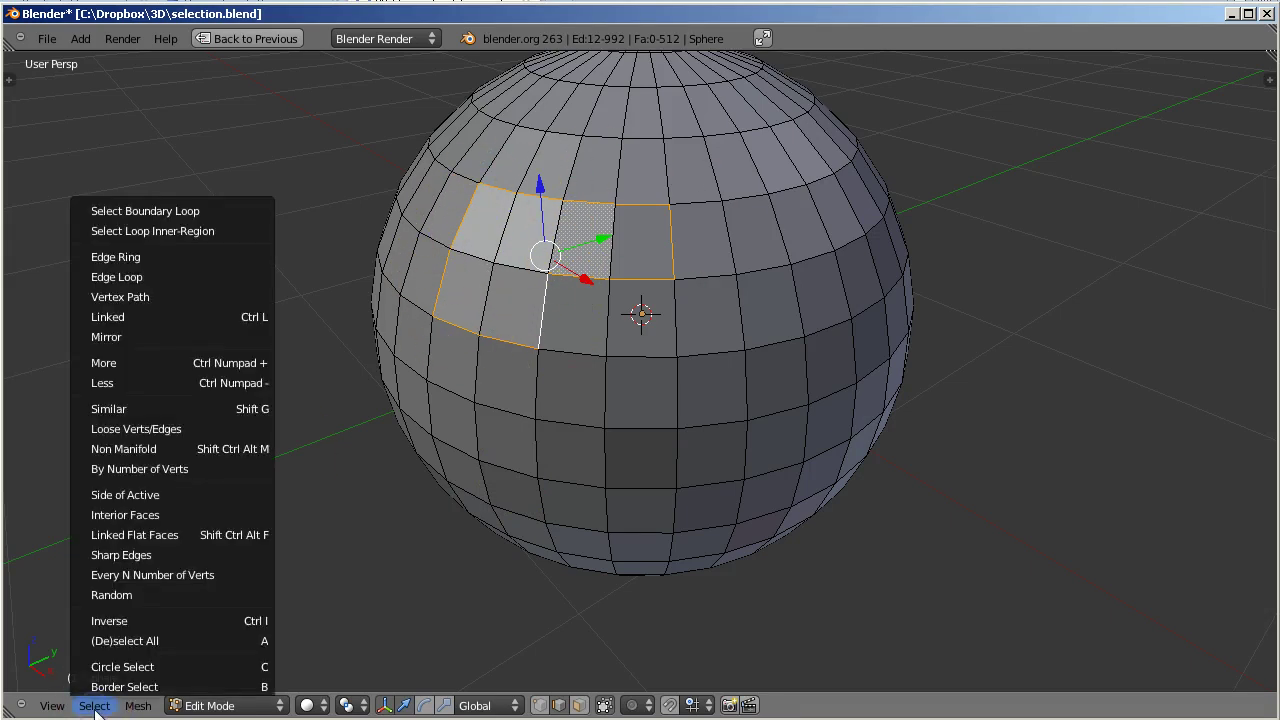
left_click(238, 233)
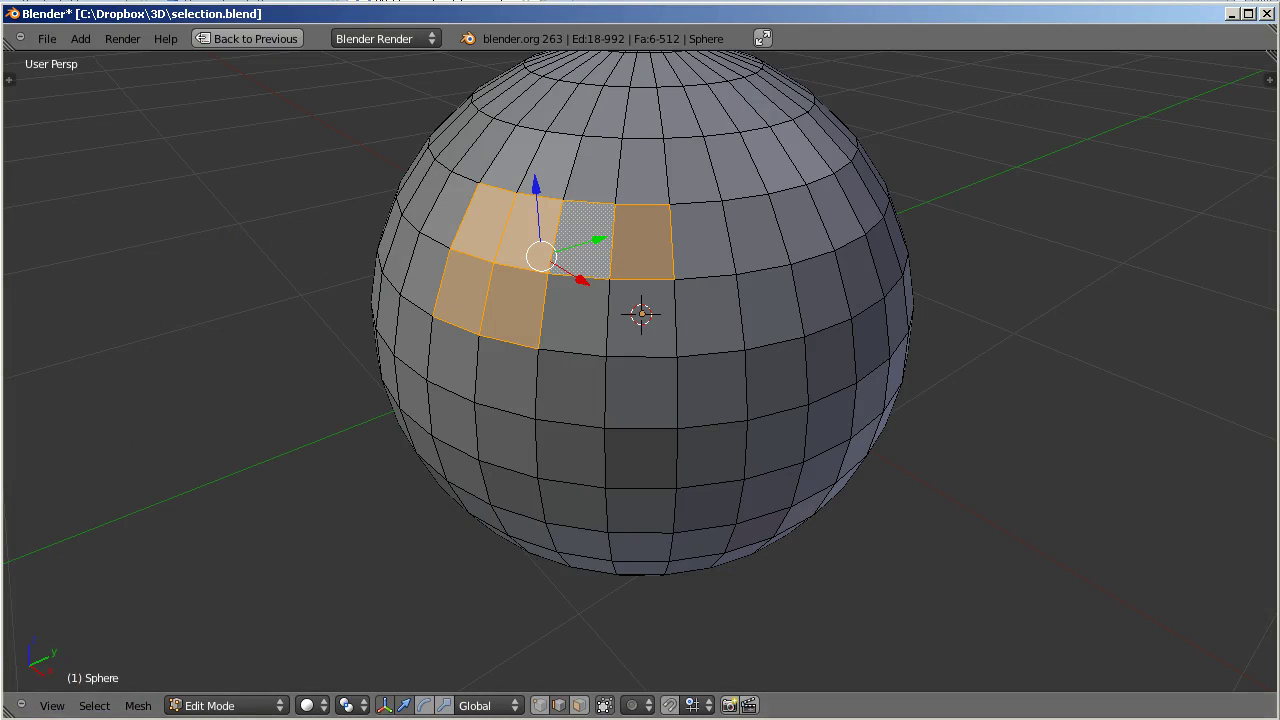
left_click(98, 704)
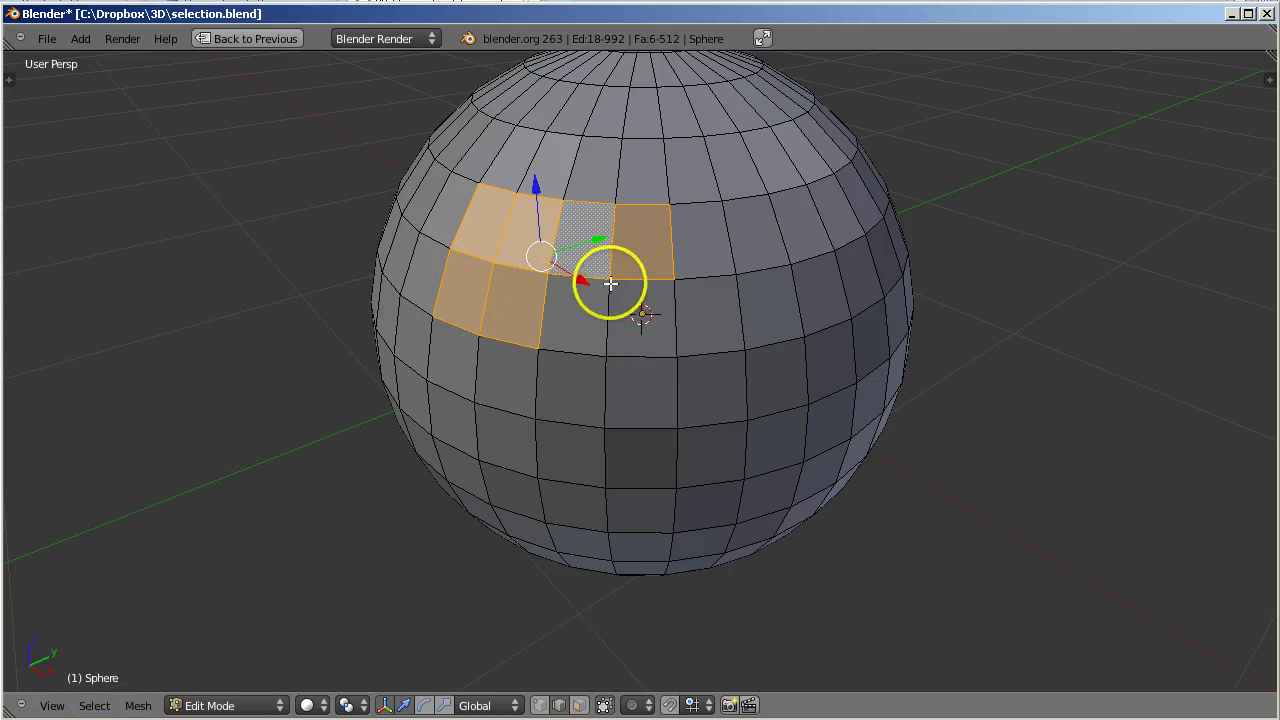
Deselect the faces, pick one edge, and expand it to a 15-edge ring.
left_click(95, 706)
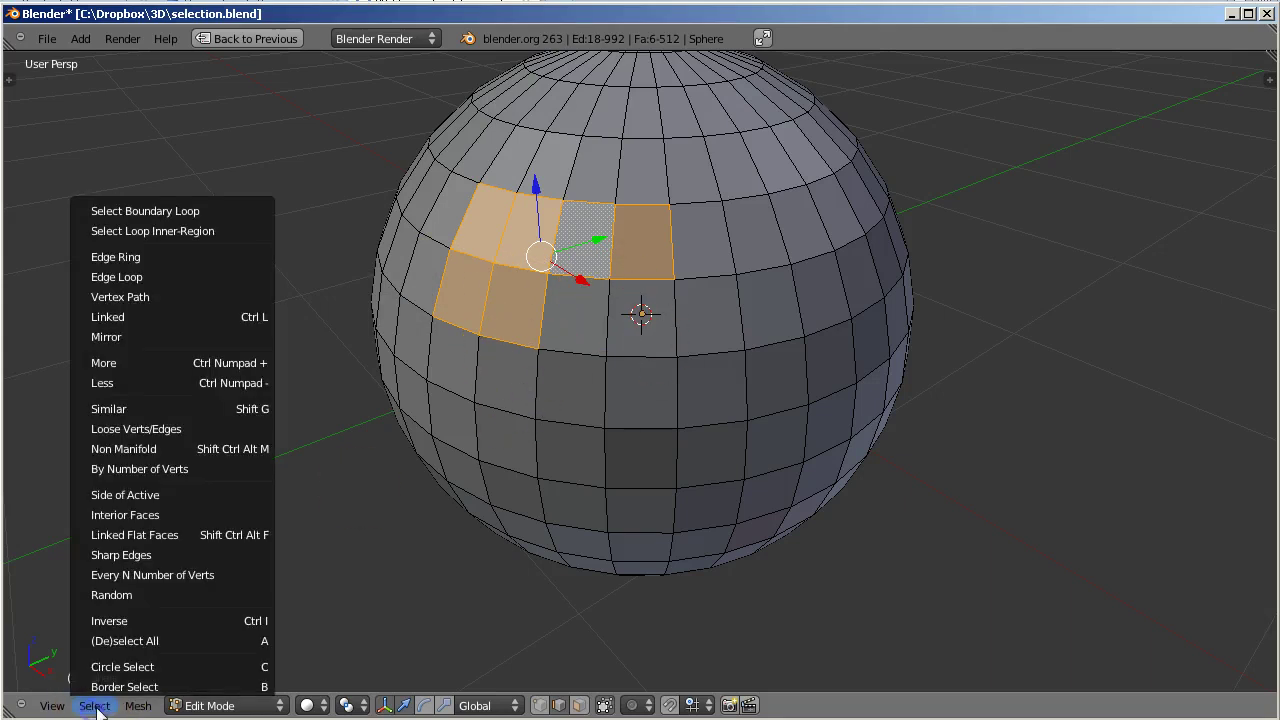
left_click(130, 641)
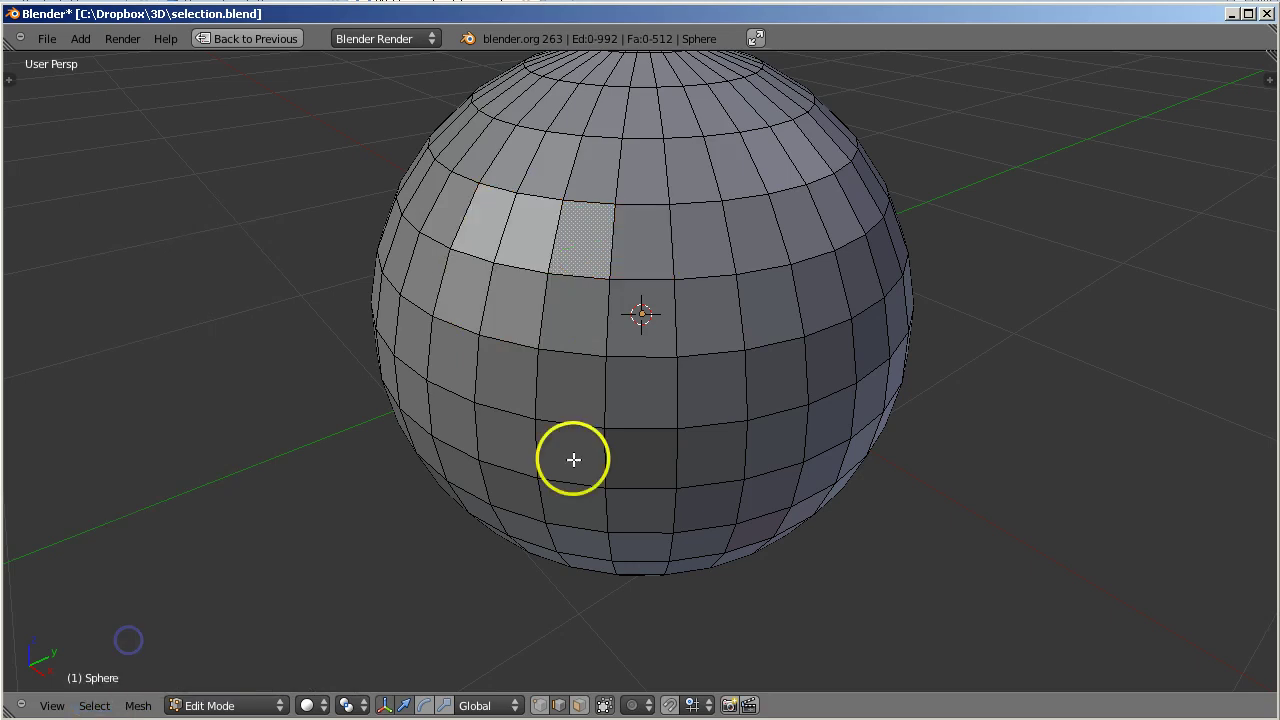
right_click(520, 267)
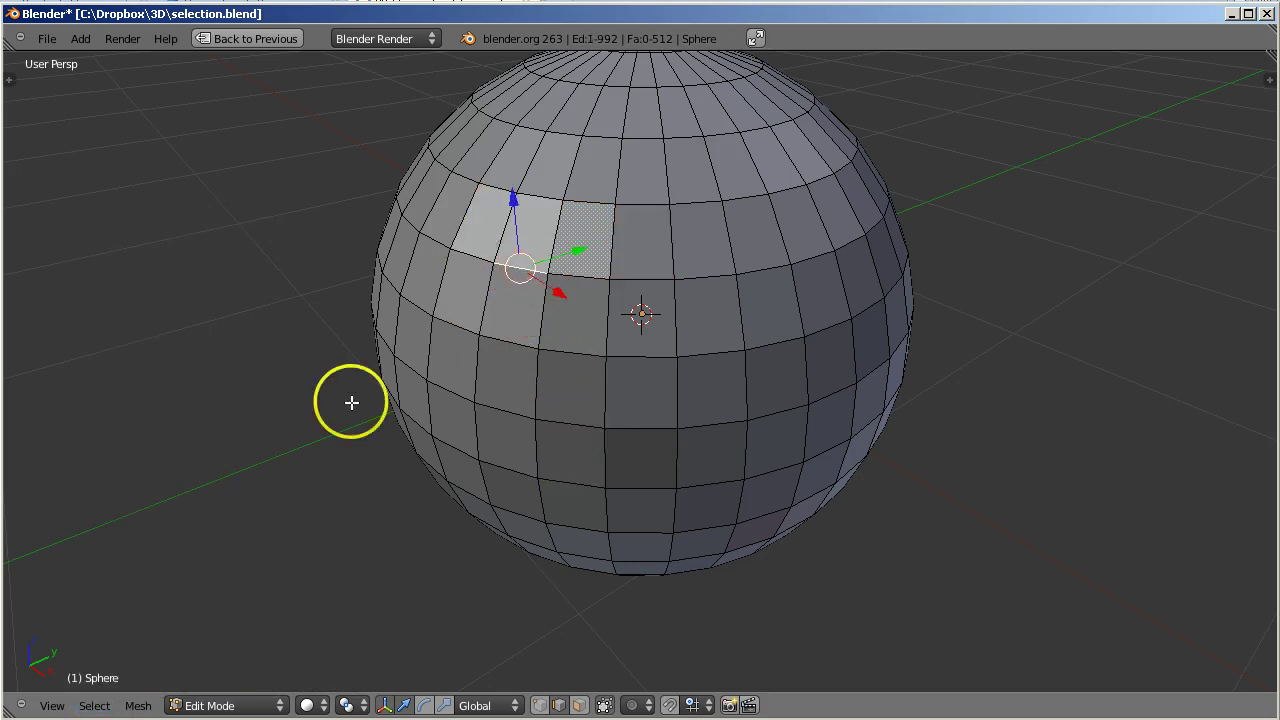
left_click(94, 706)
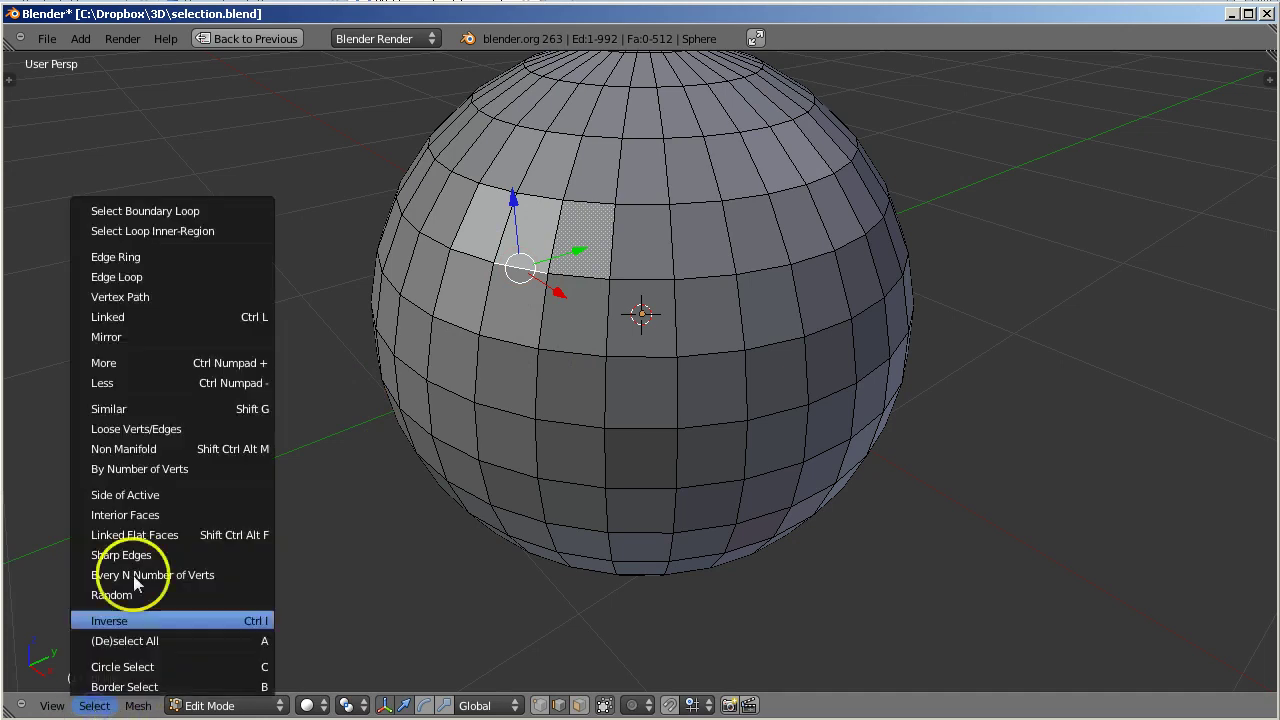
left_click(203, 259)
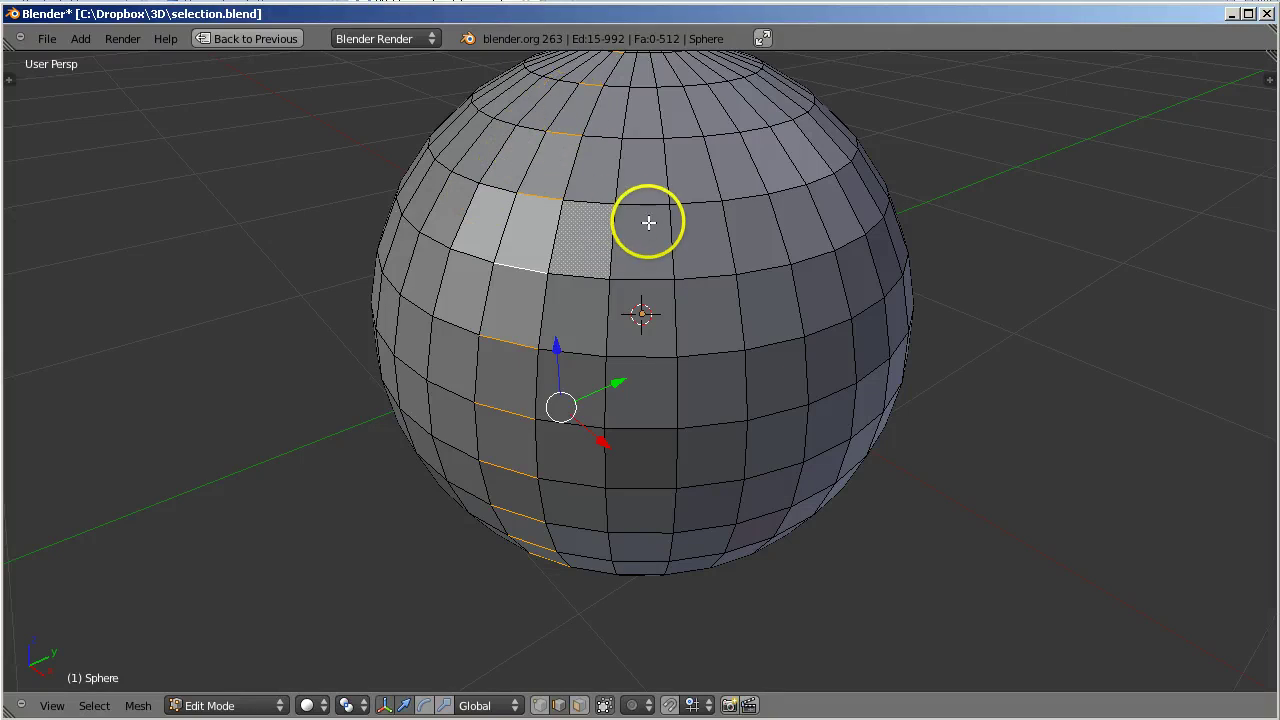
Orbit around the sphere to inspect the edge ring from the pole and front.
middle_click_drag(649, 220, 626, 363)
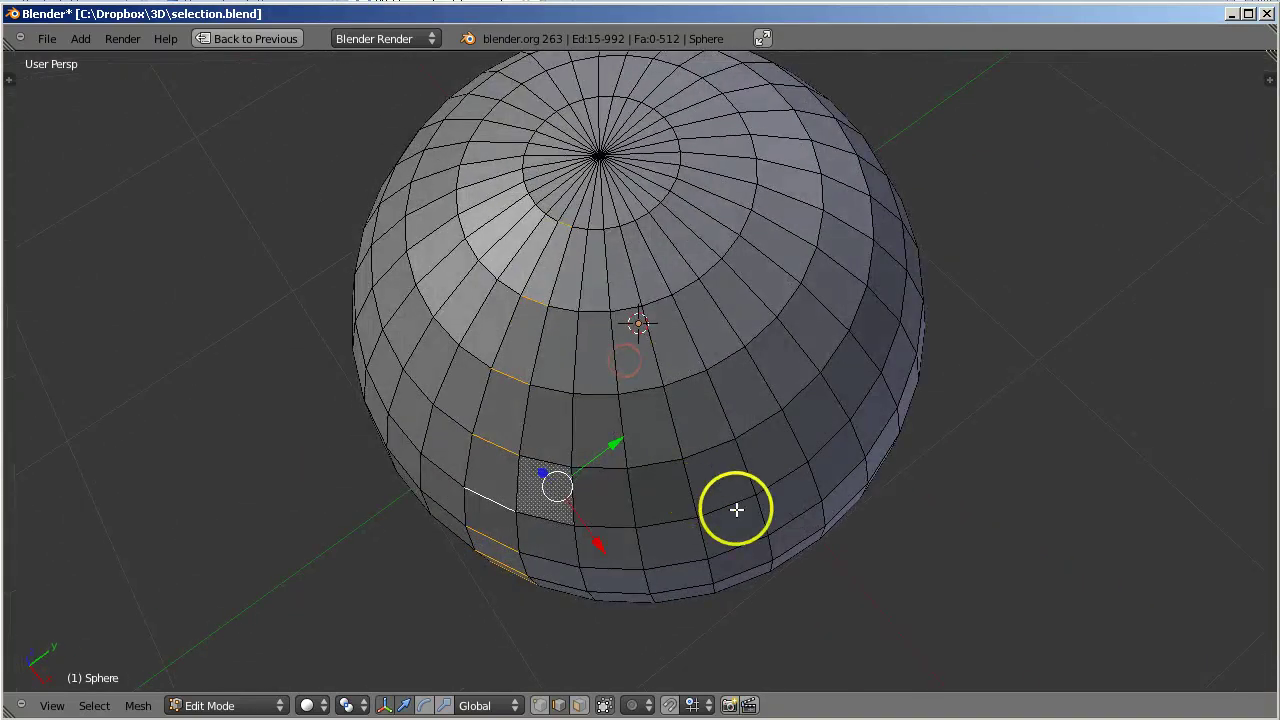
middle_click_drag(737, 509, 691, 540)
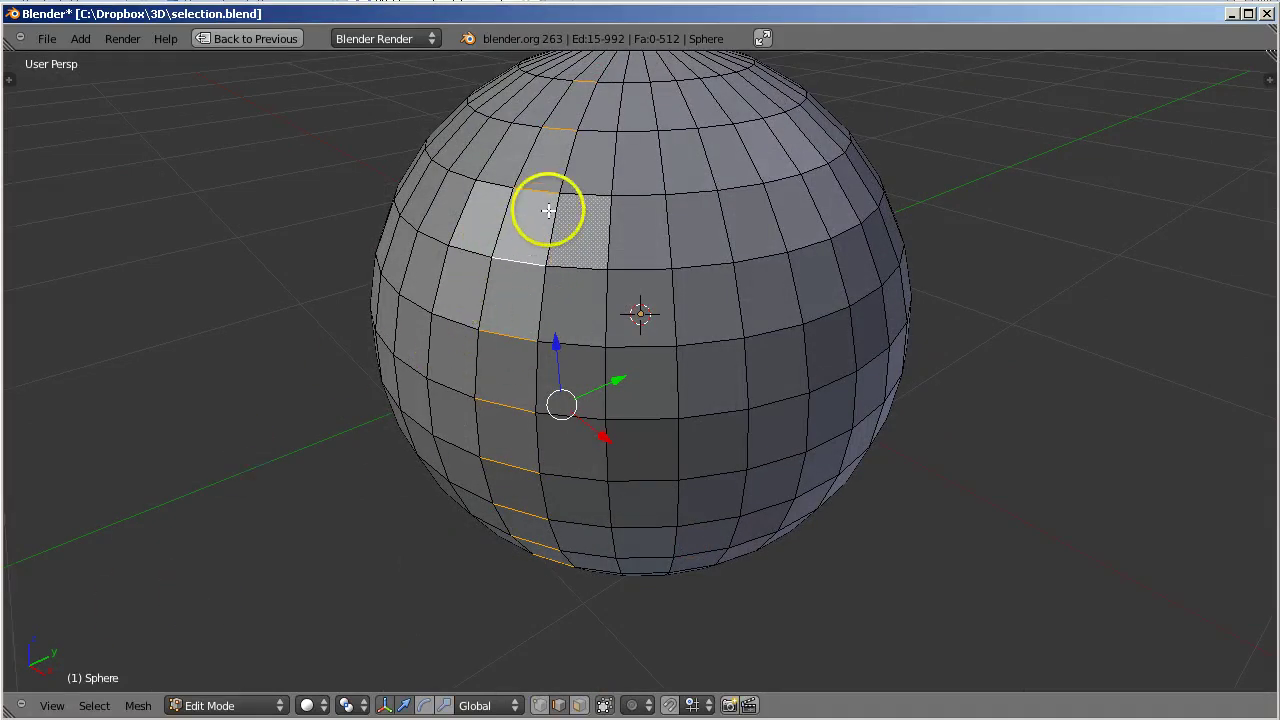
middle_click_drag(606, 271, 666, 267)
middle_click_drag(648, 225, 588, 452)
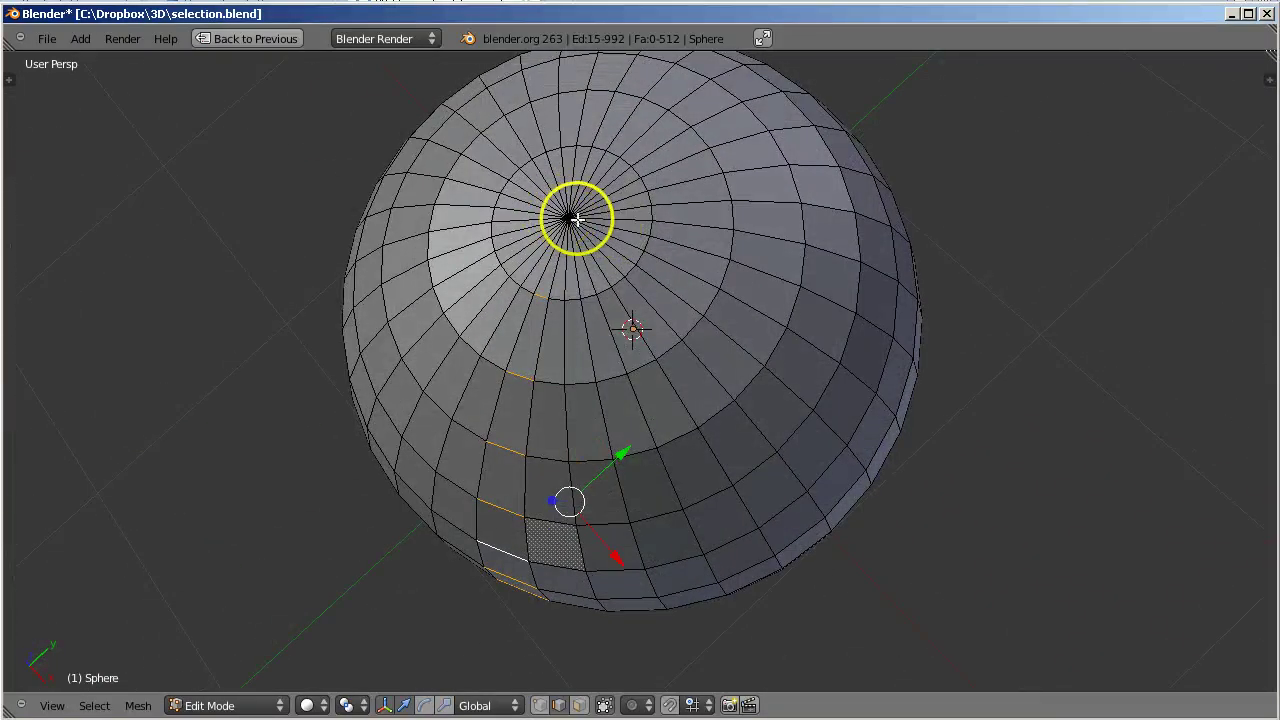
left_click(480, 343)
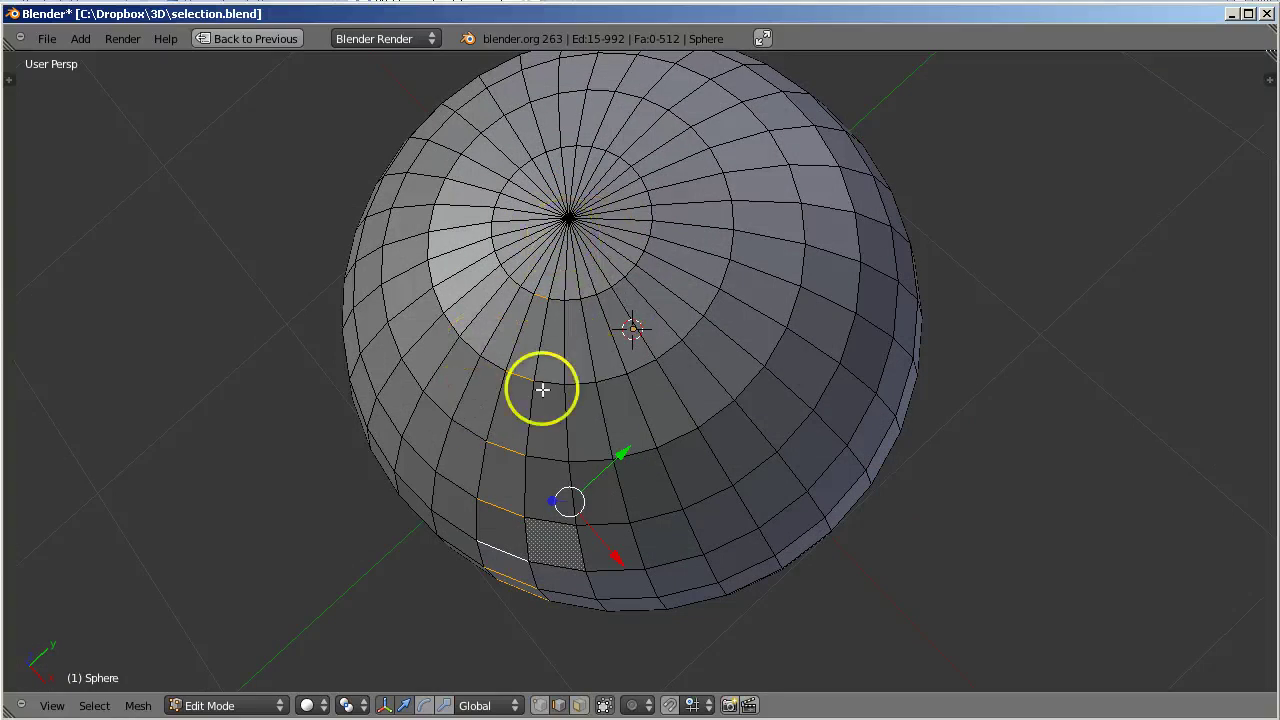
mouse_move(509, 471)
middle_mouse_down()
mouse_move(658, 175)
mouse_move(595, 135)
middle_mouse_up()
middle_click_drag(852, 247, 814, 150)
middle_click_drag(491, 386, 480, 428)
middle_click_drag(695, 252, 620, 551)
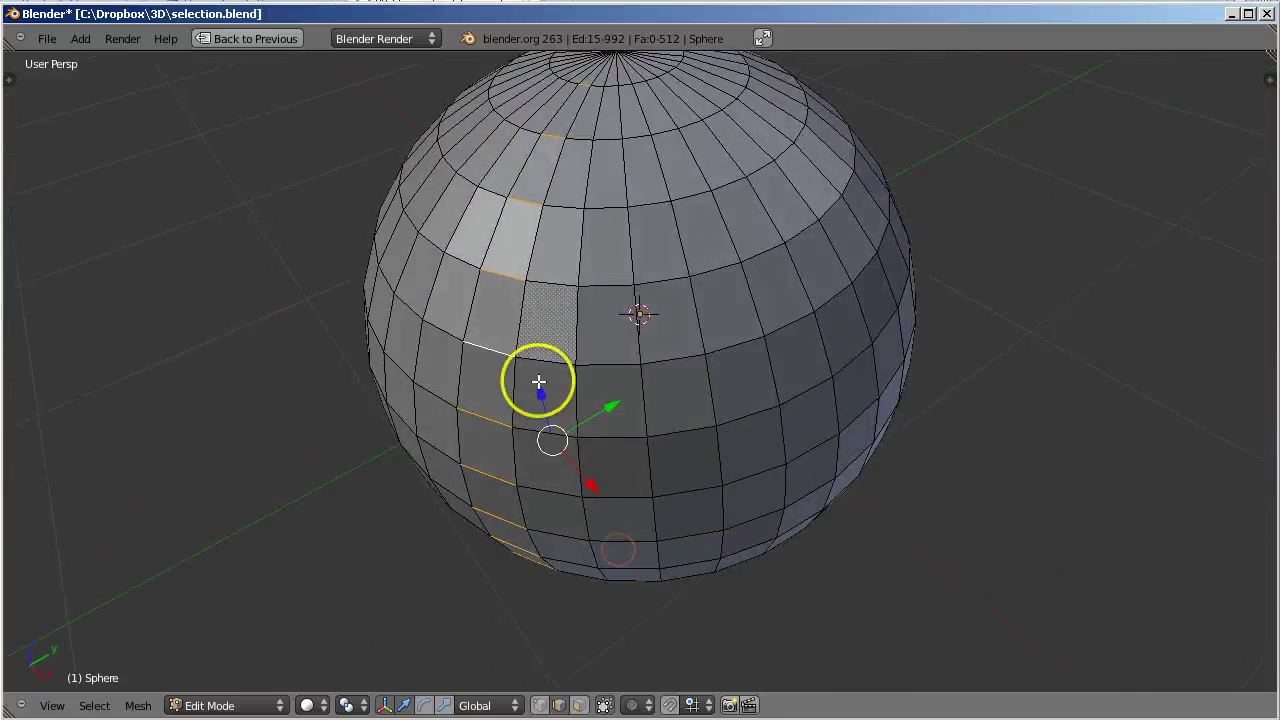
Select a 32-edge ring around one upper-hemisphere band from a single edge.
right_click(518, 318)
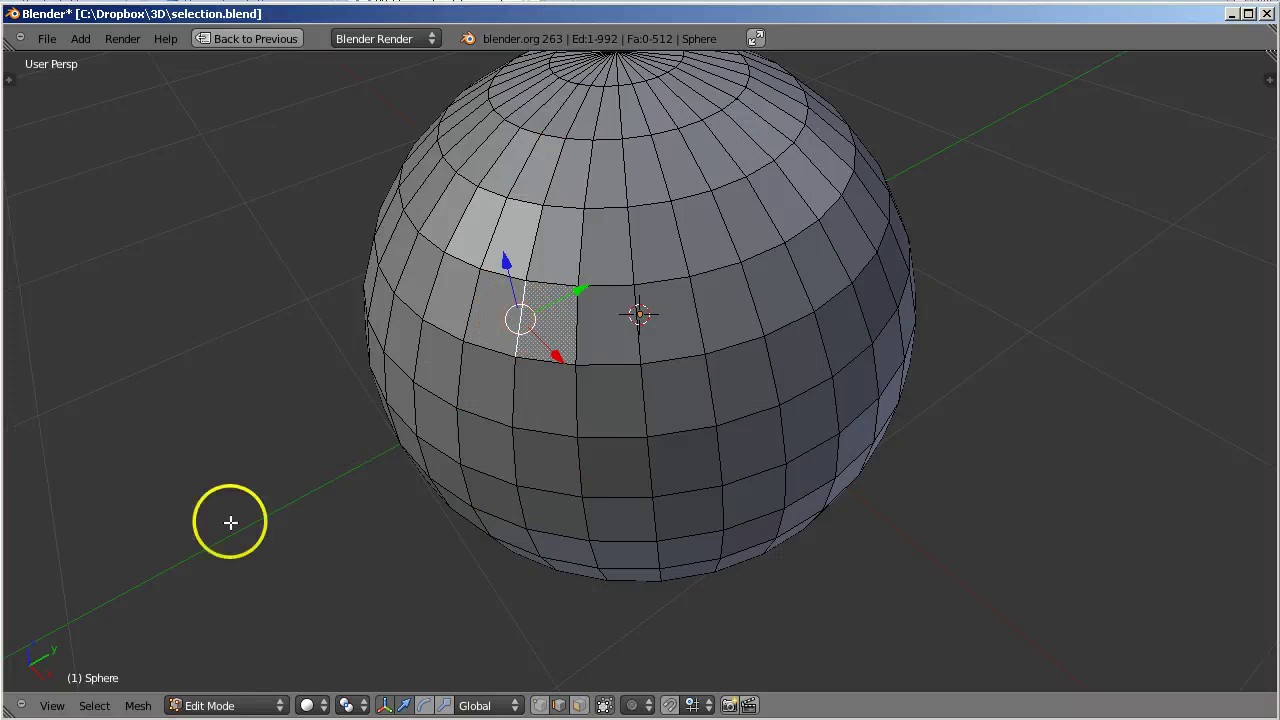
left_click(95, 705)
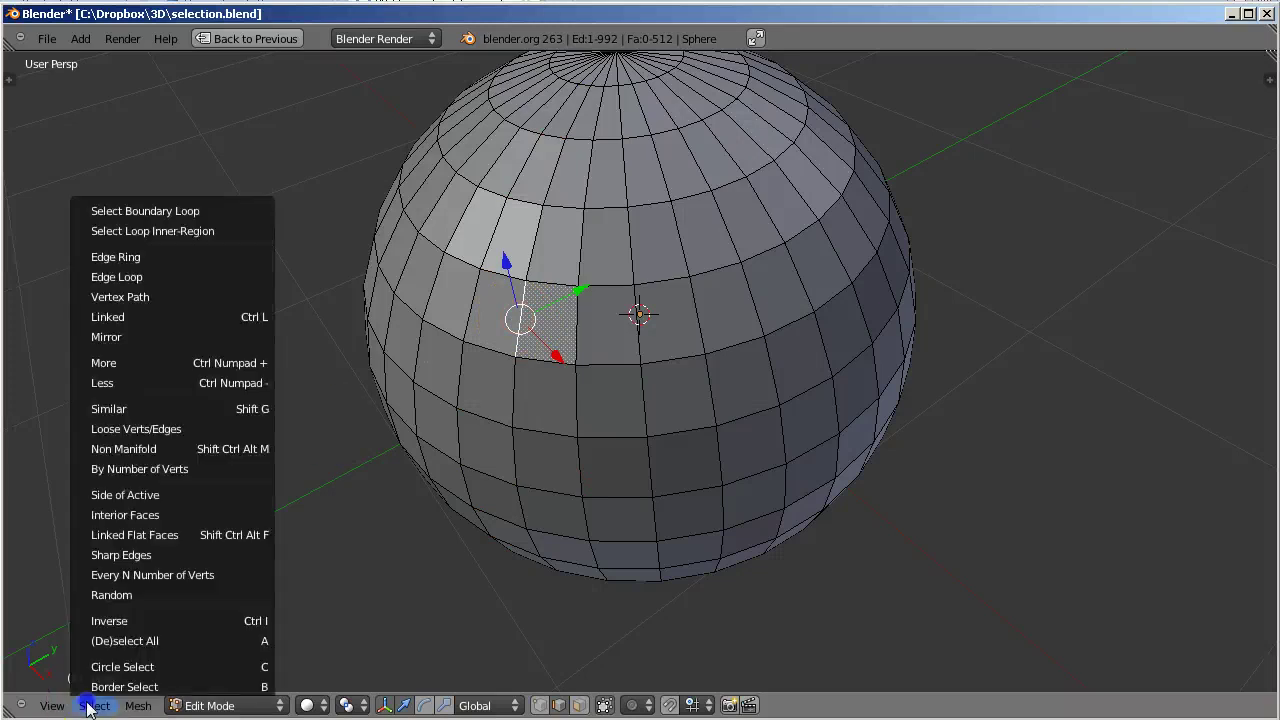
left_click(221, 259)
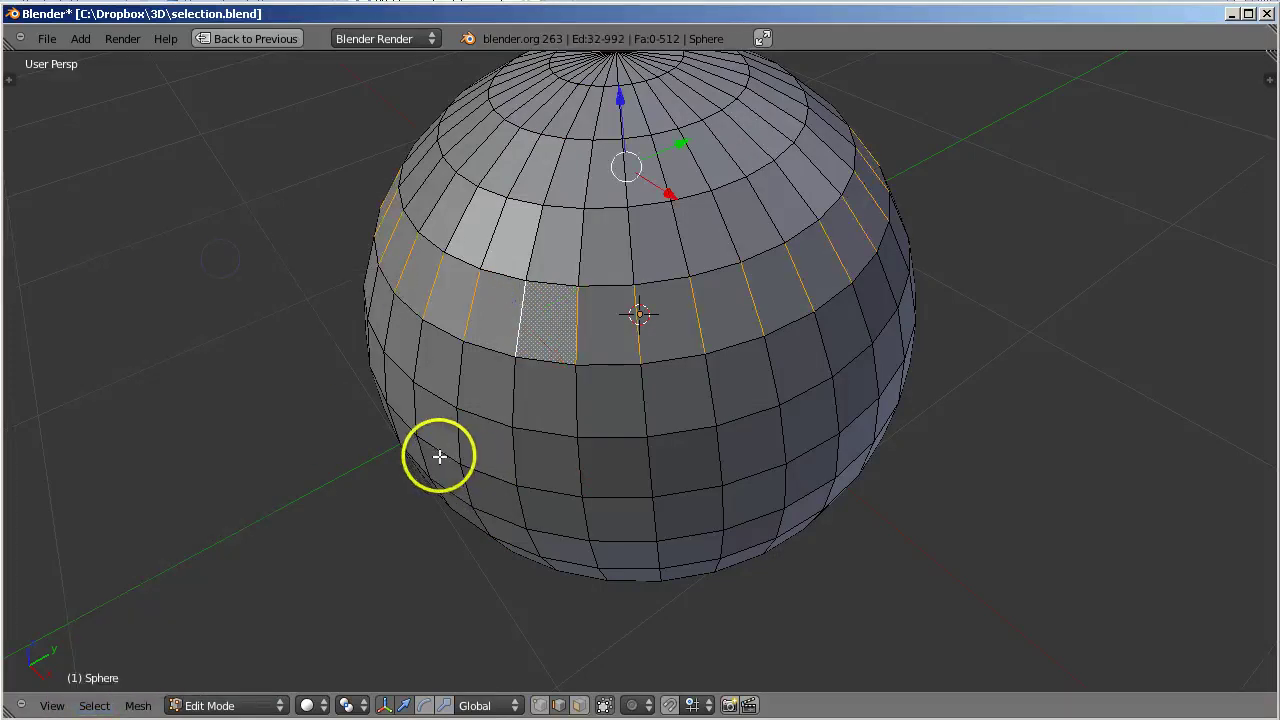
middle_click_drag(434, 457, 655, 548)
middle_click_drag(884, 484, 714, 467)
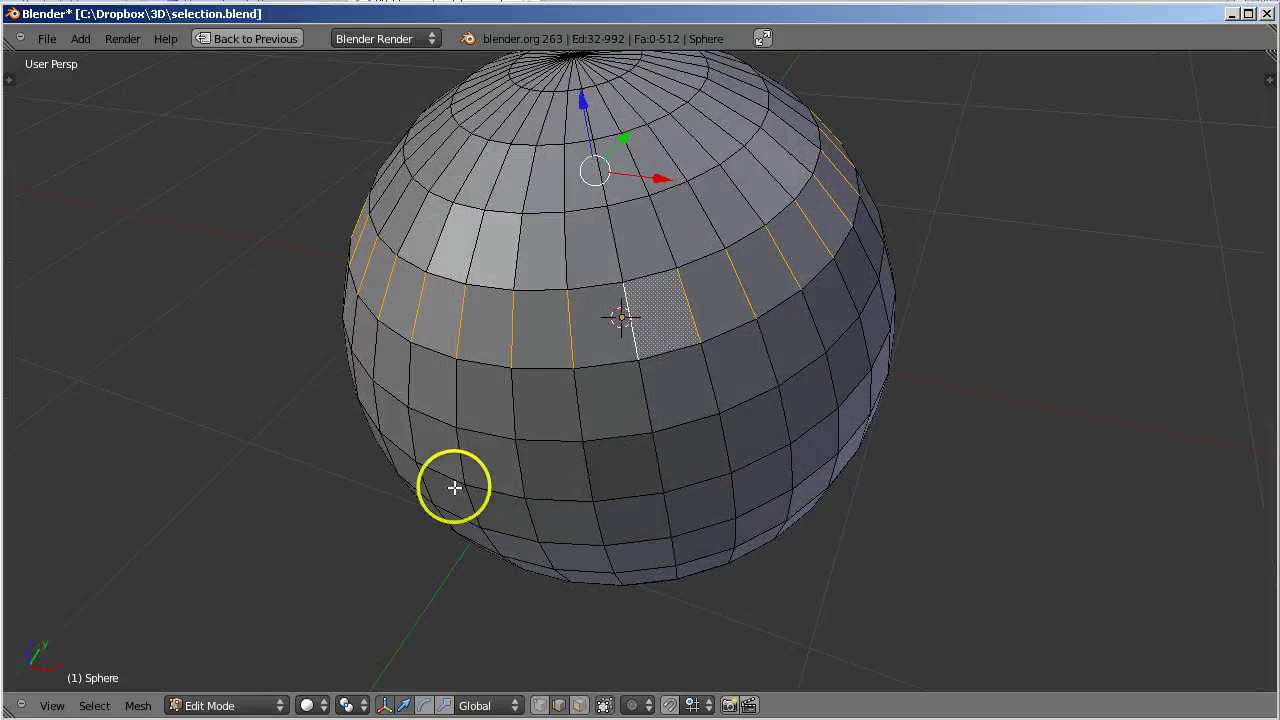
Clear the ring and select the 32-edge horizontal loop just above the equator.
left_click(94, 706)
left_click(122, 638)
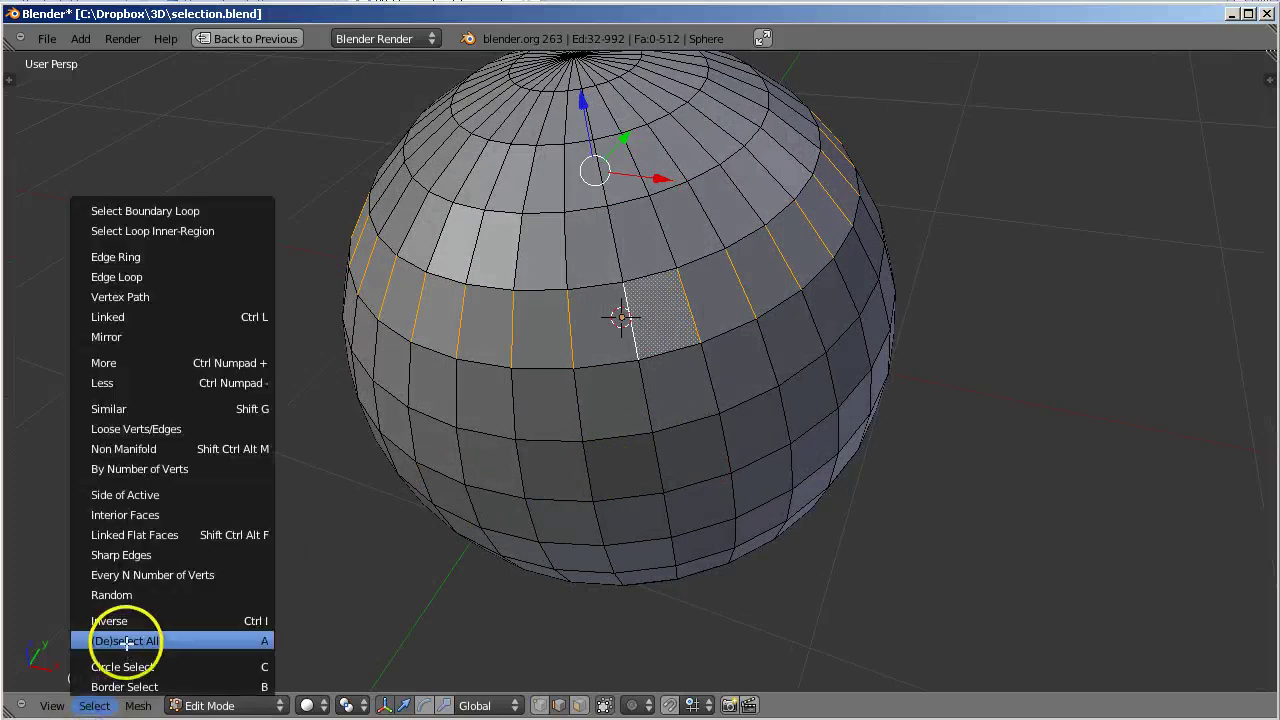
right_click(544, 366)
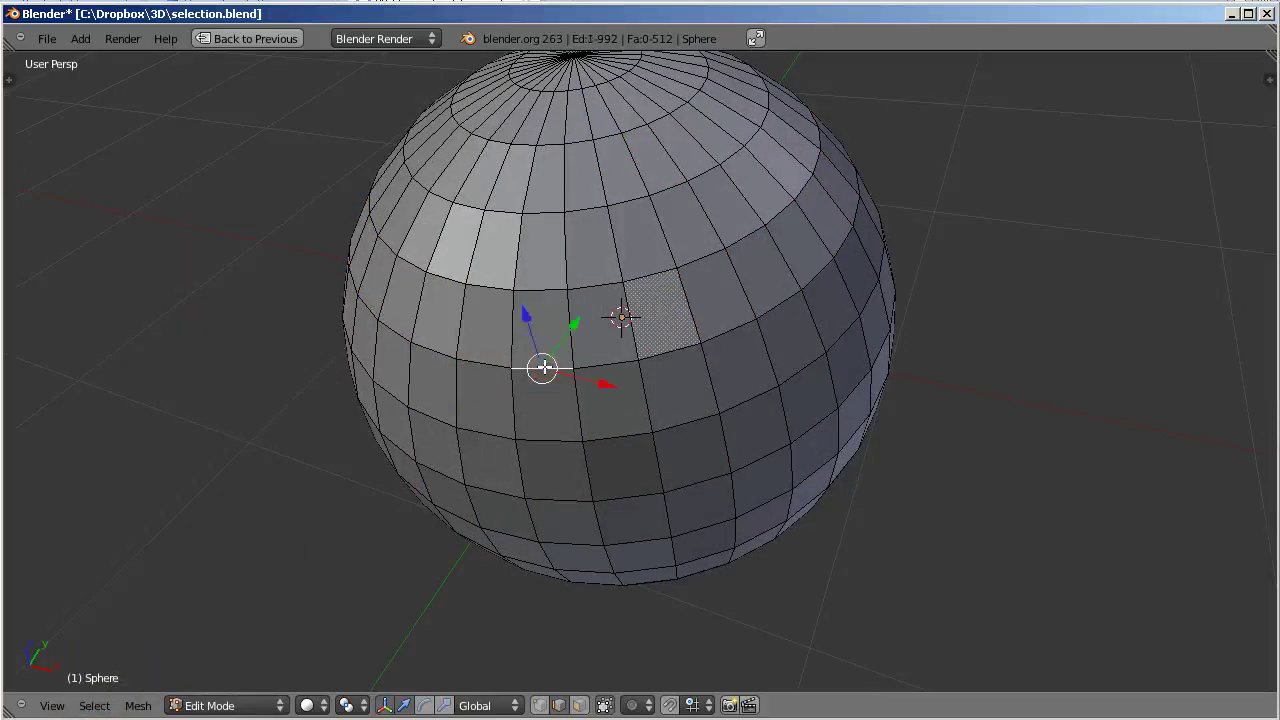
left_click(91, 708)
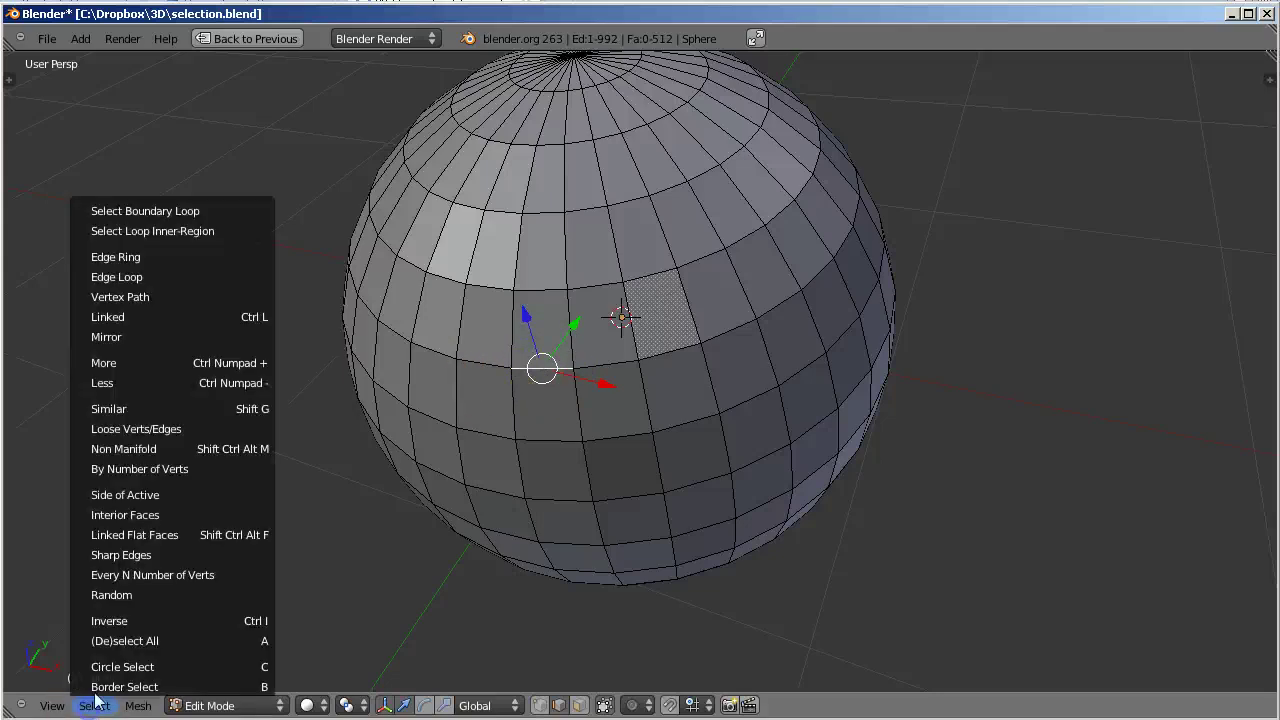
left_click(164, 279)
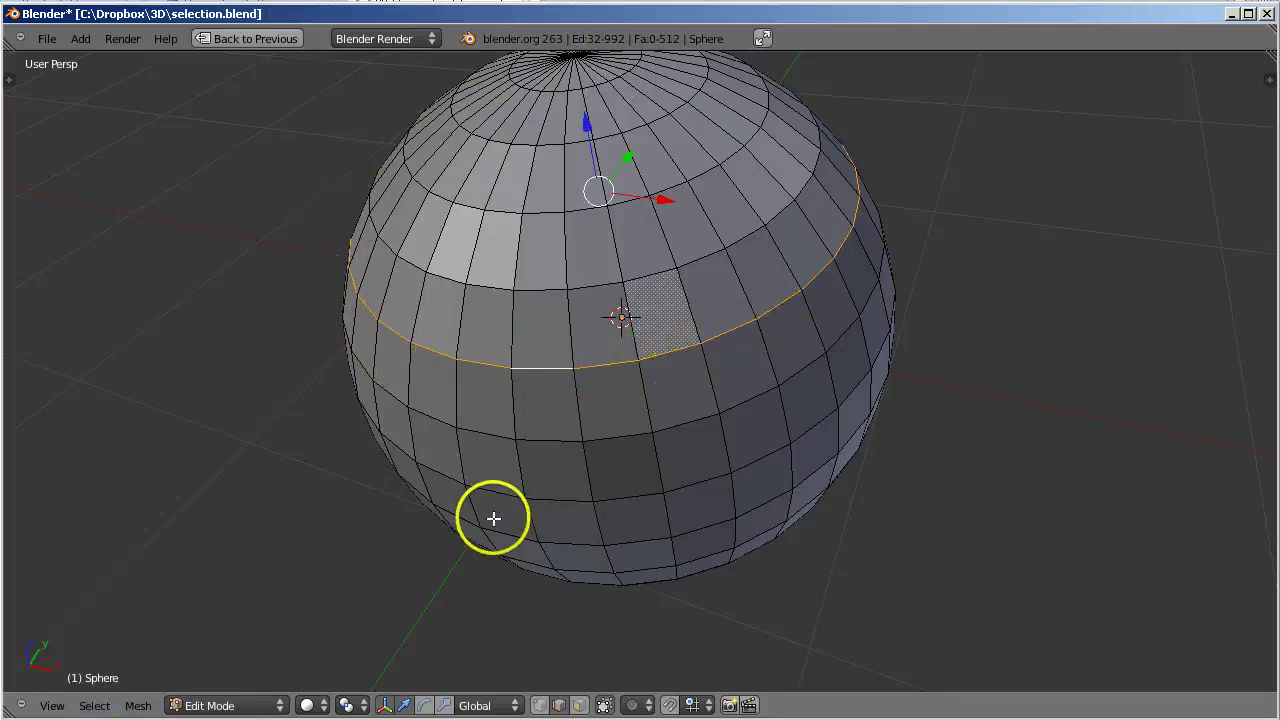
middle_click_drag(494, 517, 572, 542)
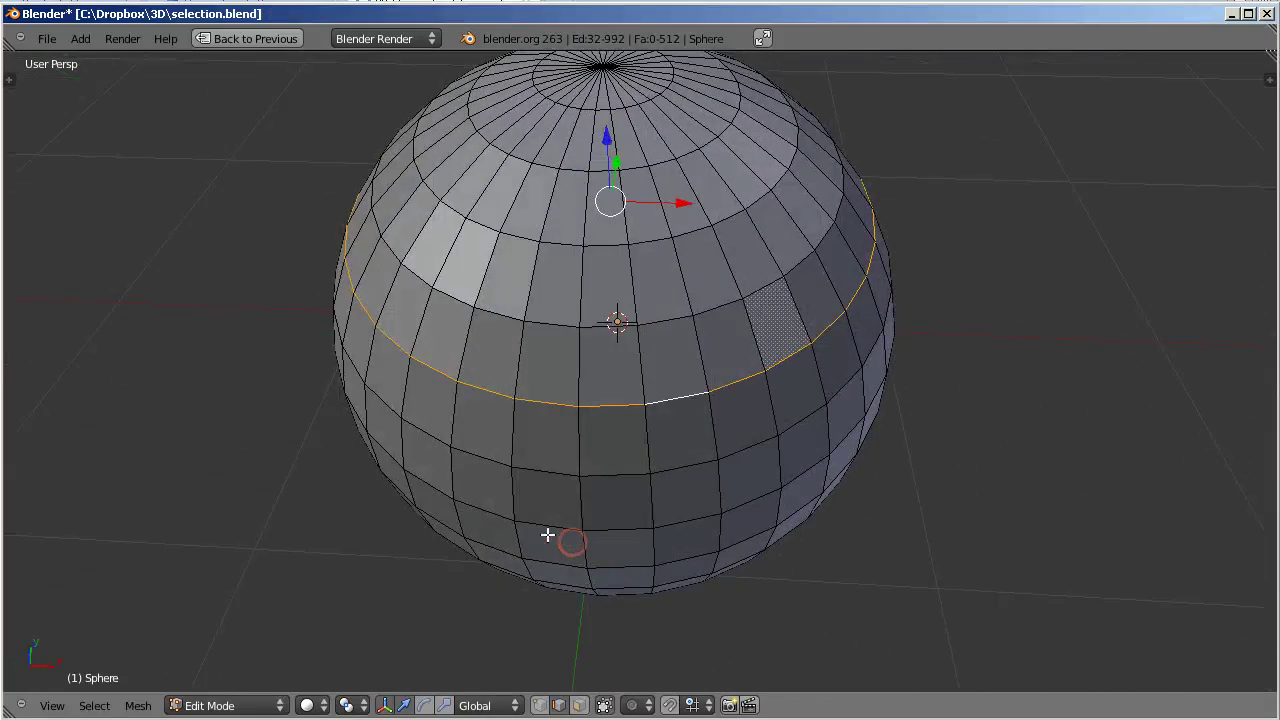
Select the vertical edge loop through a right-clicked edge, giving 16 edges pole to pole.
left_click(502, 370)
right_click(415, 322)
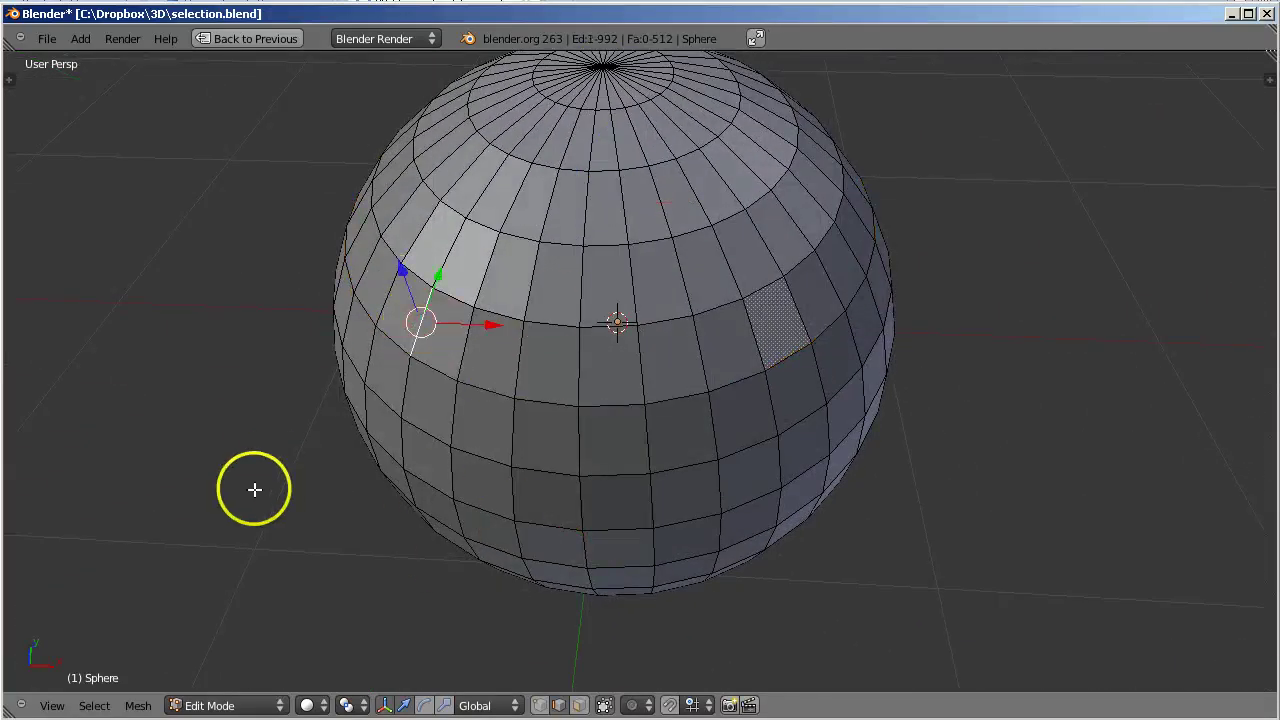
left_click(94, 706)
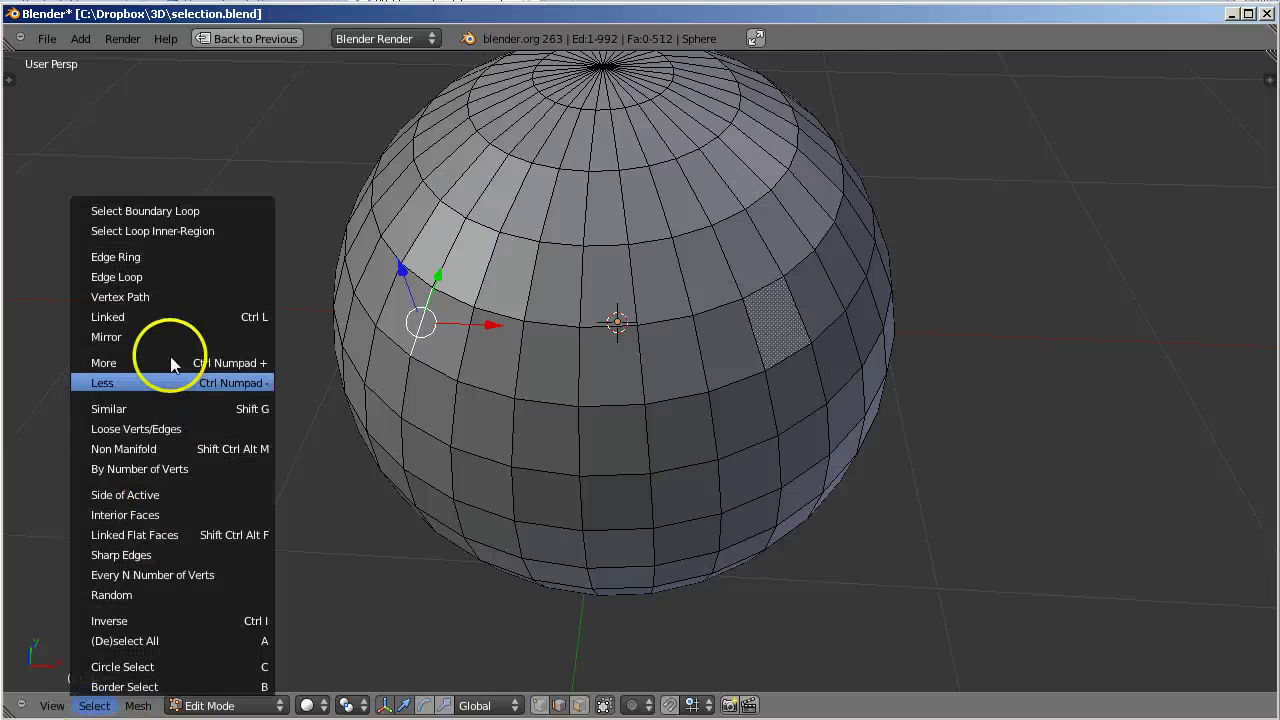
left_click(155, 285)
Orbit and zoom around the sphere to follow the selected loop over both poles.
middle_click_drag(643, 266, 607, 374)
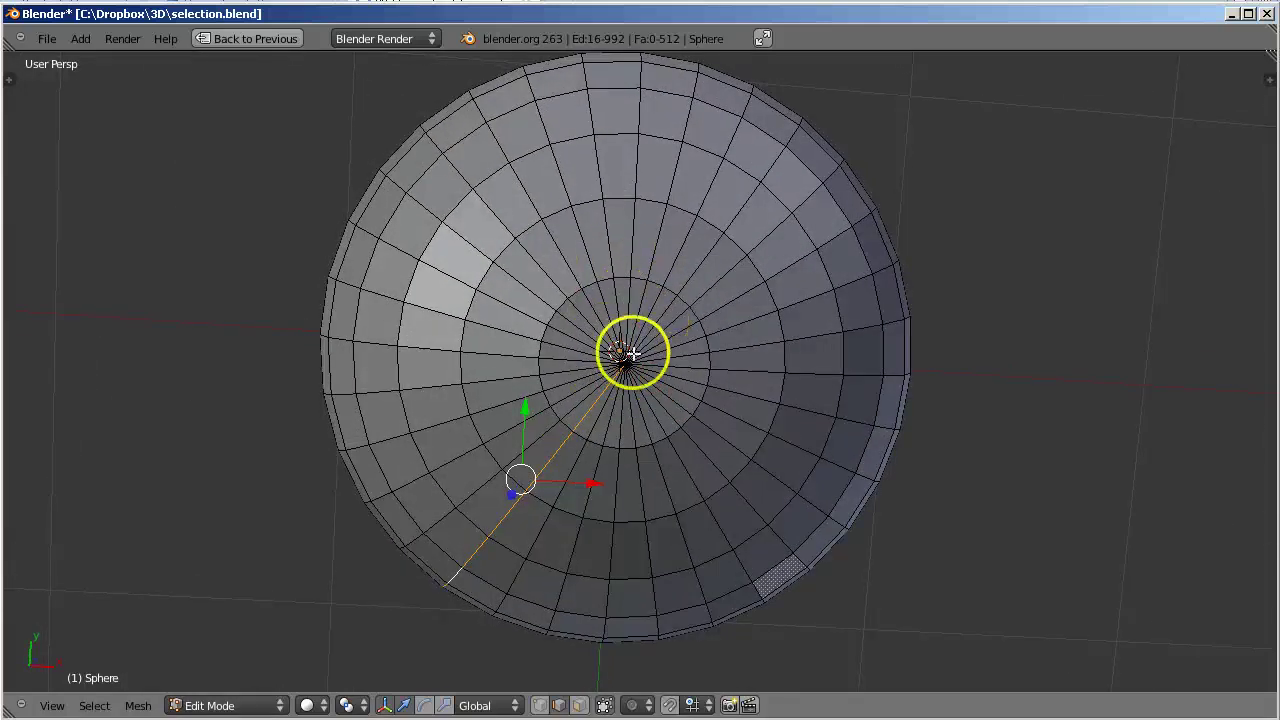
scroll(643, 409, "up", 5)
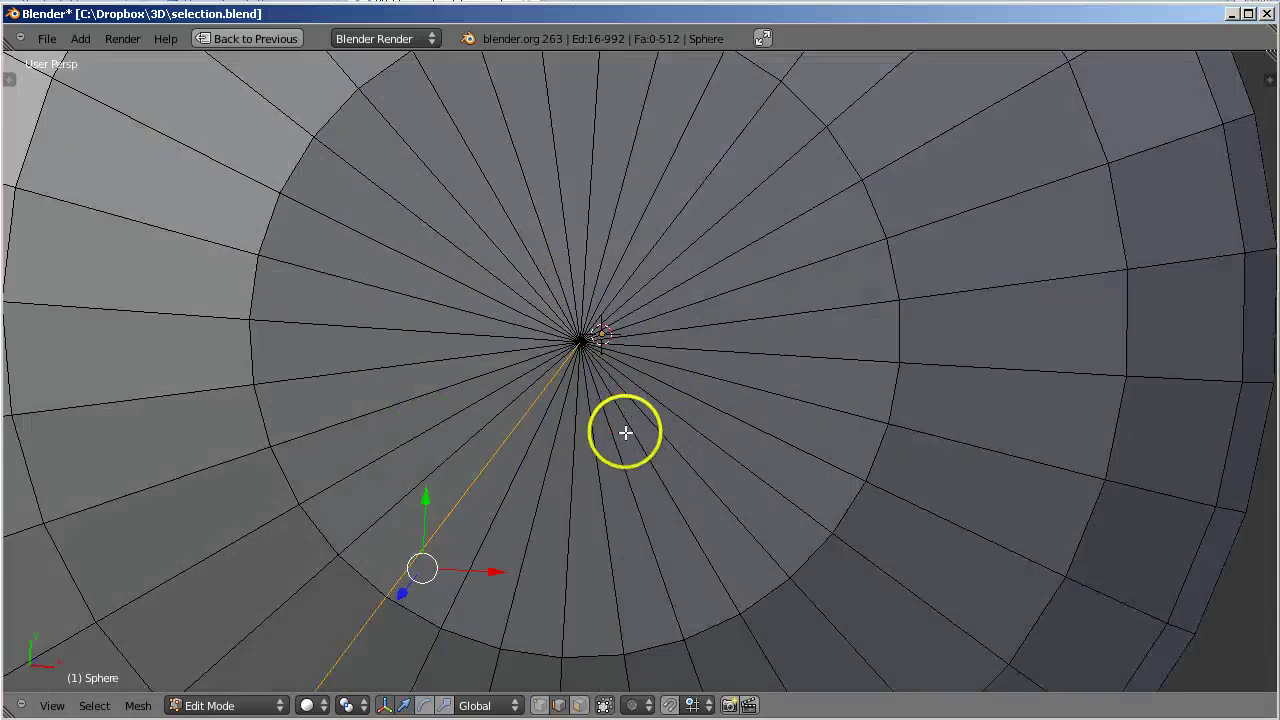
mouse_move(625, 432)
middle_mouse_down()
mouse_move(589, 371)
mouse_move(623, 434)
middle_mouse_up()
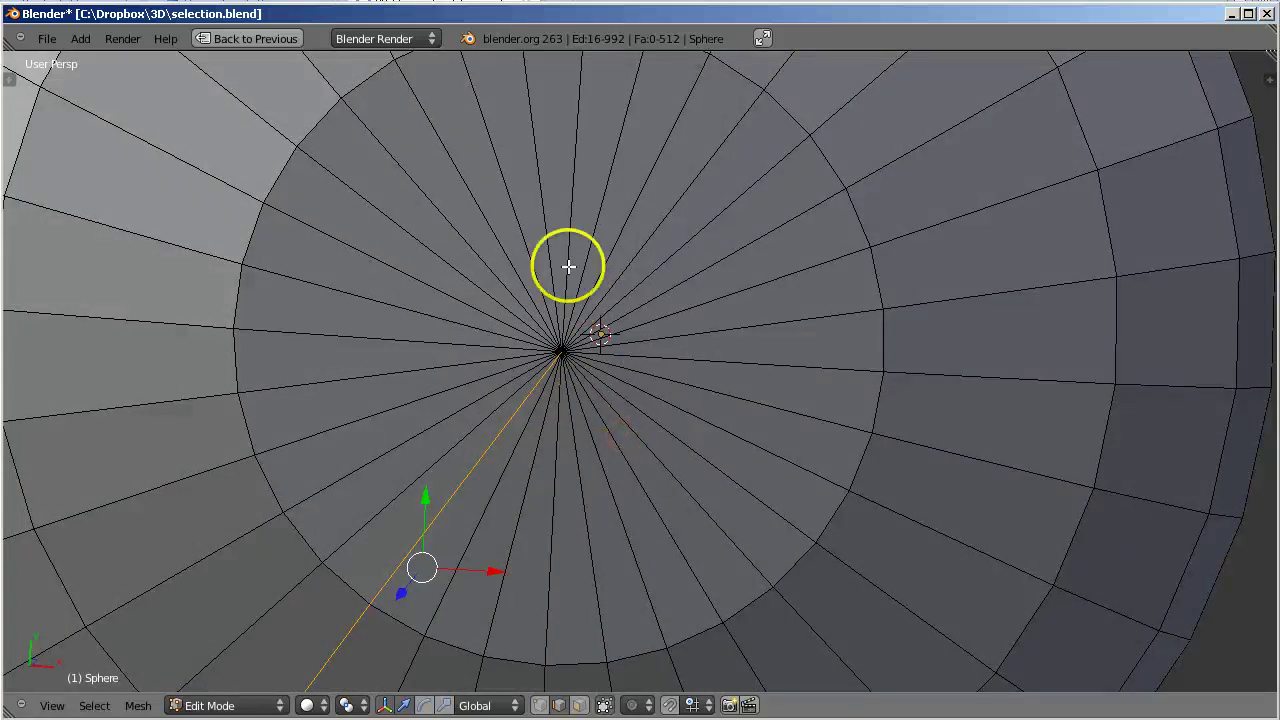
scroll(631, 451, "down", 5)
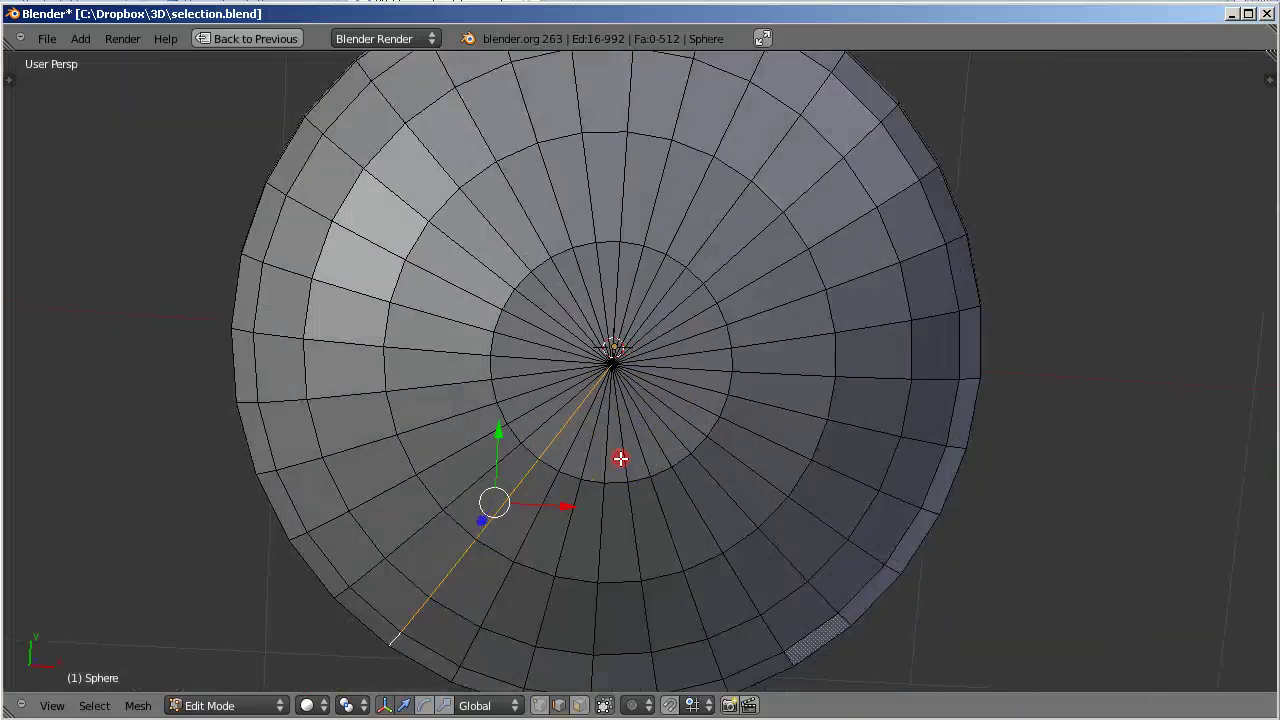
middle_click_drag(625, 430, 641, 373)
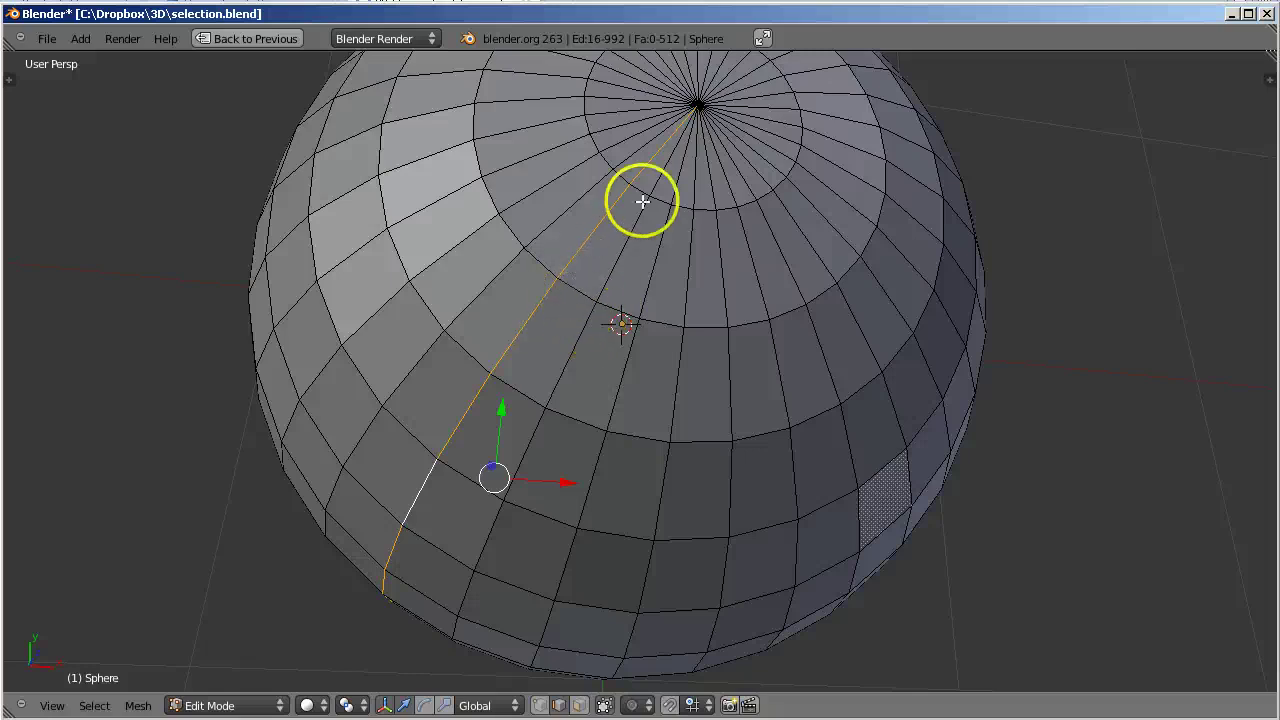
middle_click_drag(704, 131, 693, 109)
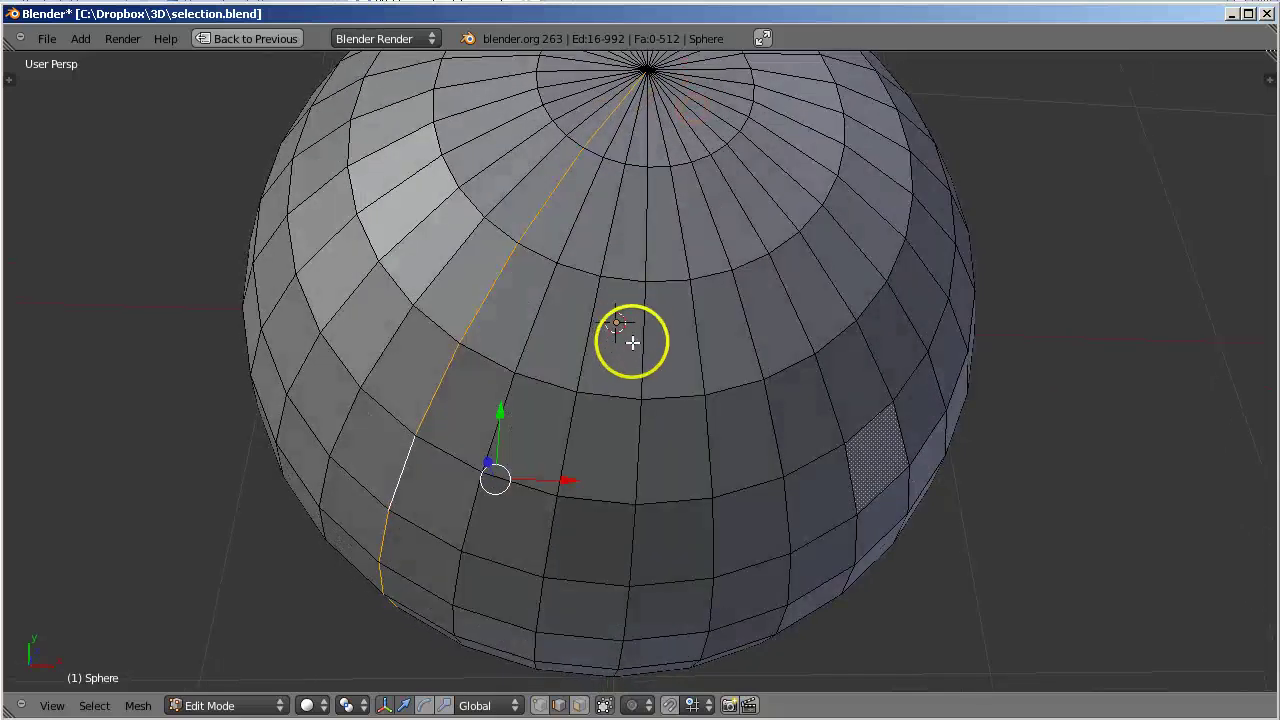
middle_click_drag(600, 486, 618, 286)
middle_click_drag(497, 560, 677, 649)
scroll(673, 599, "down", 5)
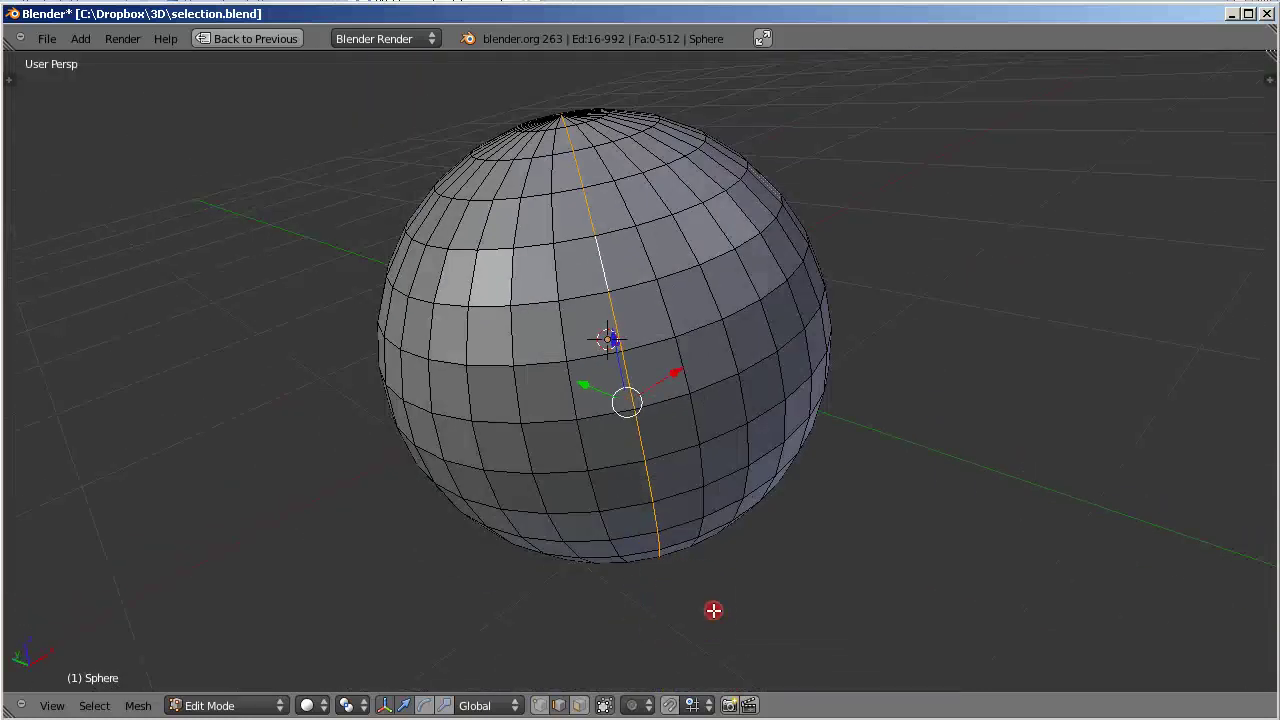
middle_click_drag(713, 610, 575, 629)
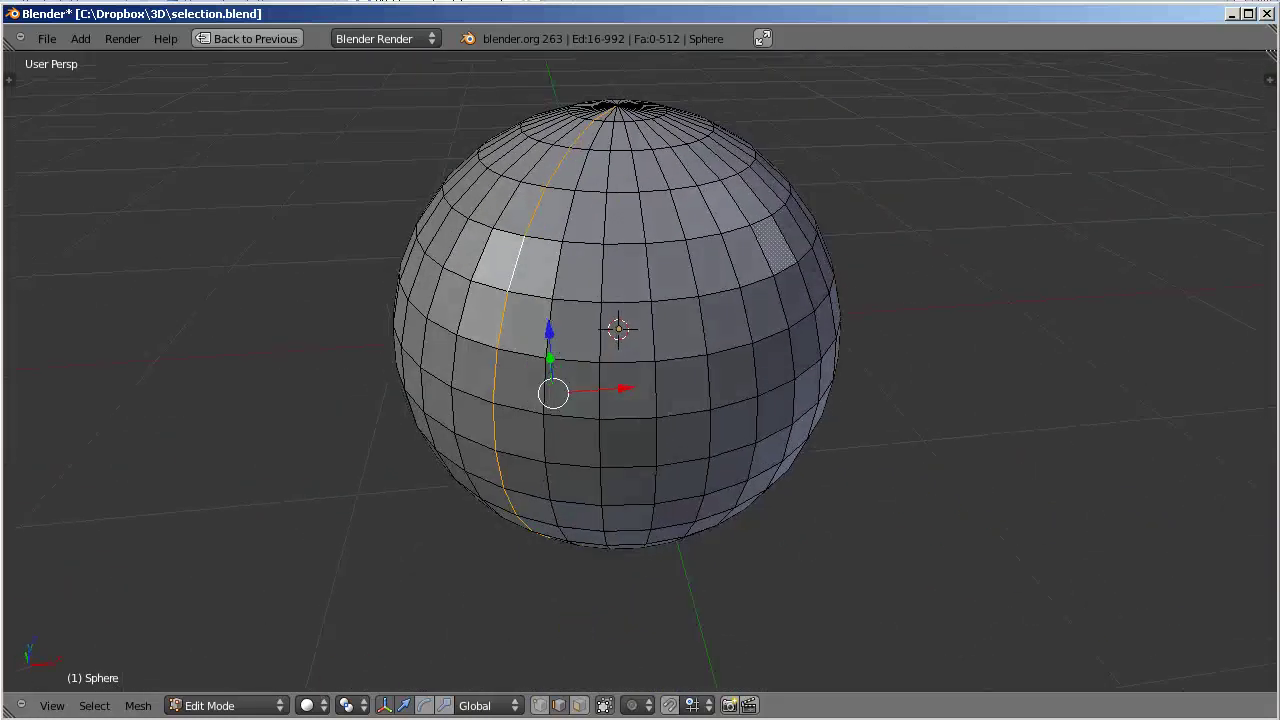
Switch to vertex select mode and pick two separate vertices on the sphere.
left_click(92, 704)
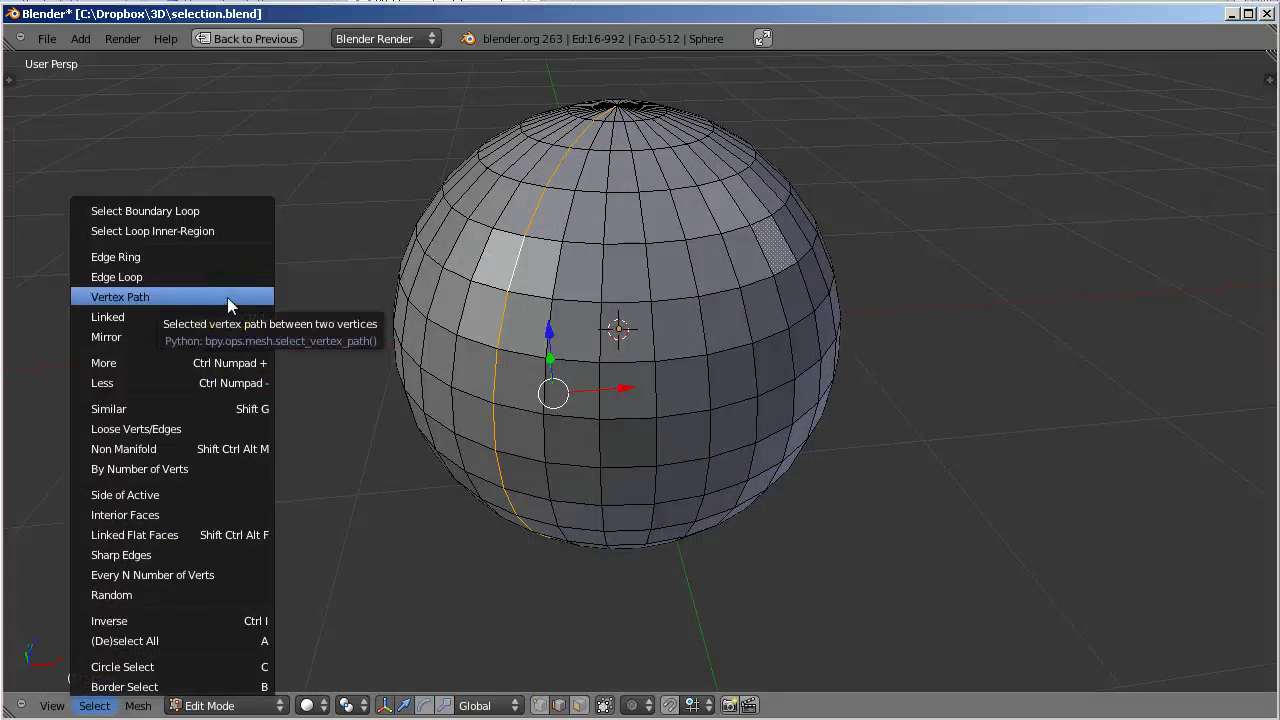
left_click(190, 296)
left_click(257, 298)
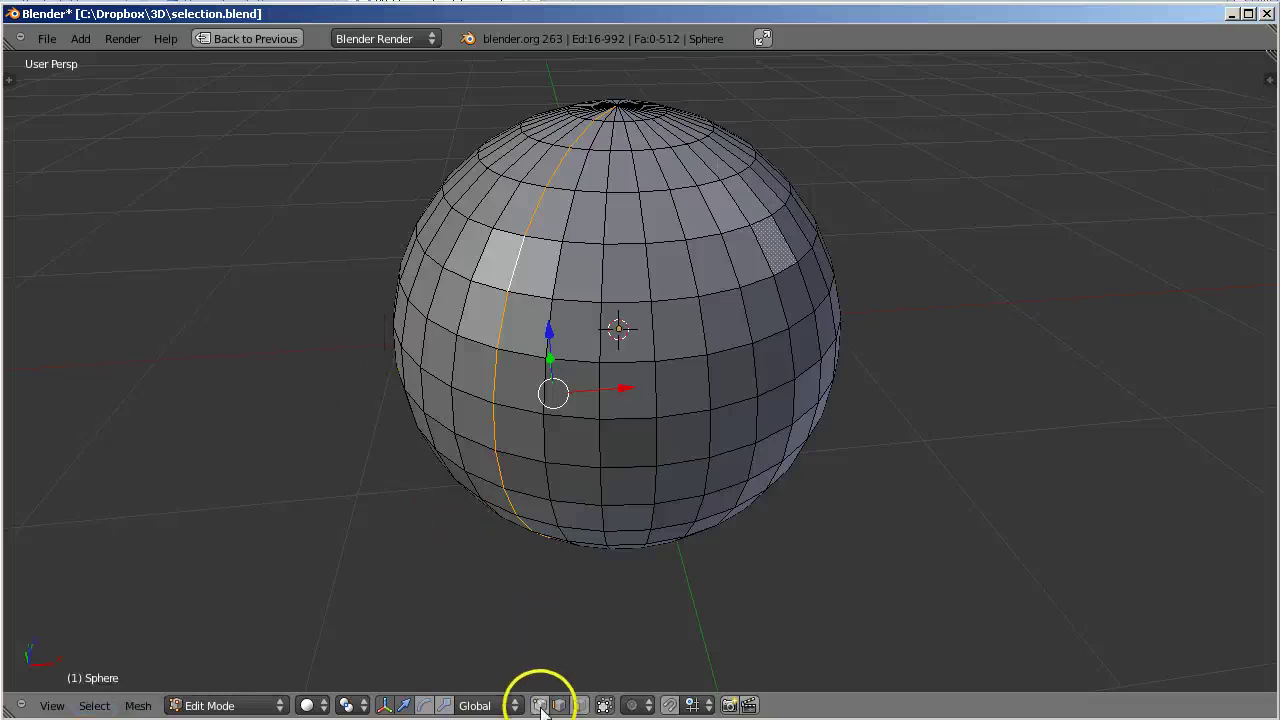
left_click(540, 706)
right_click(523, 440)
right_click(499, 362)
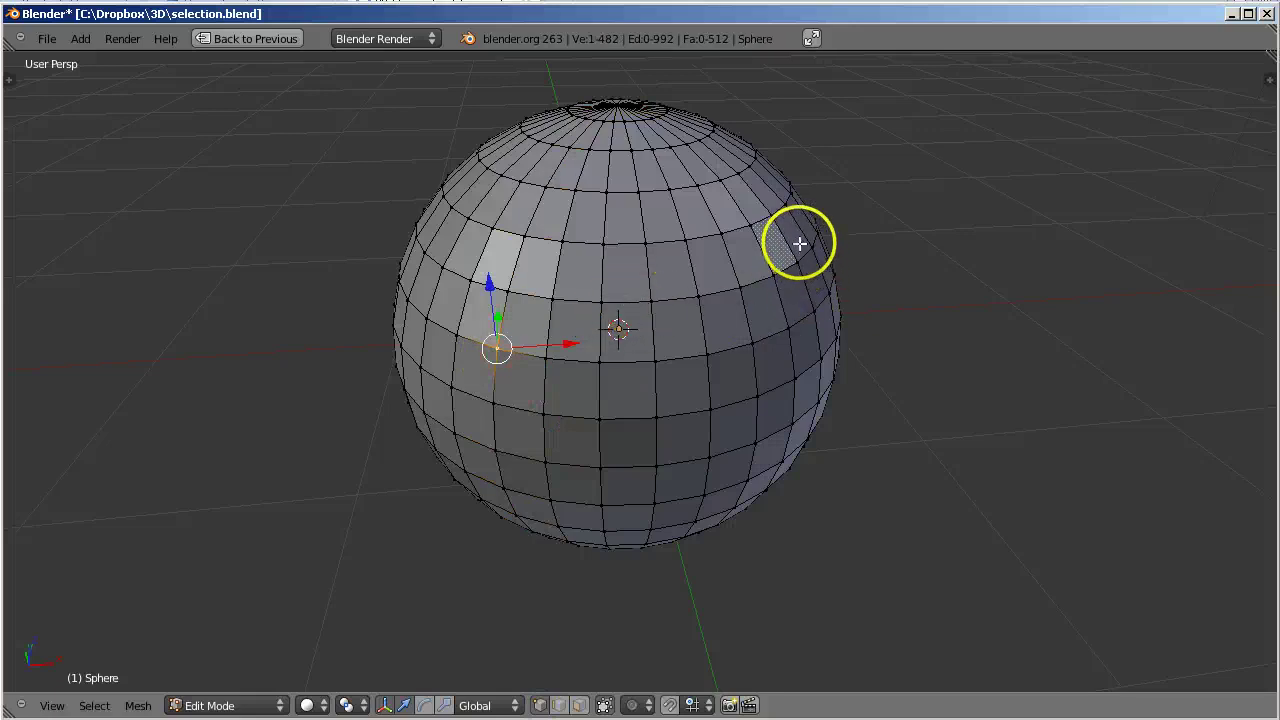
right_click(749, 224, "shift")
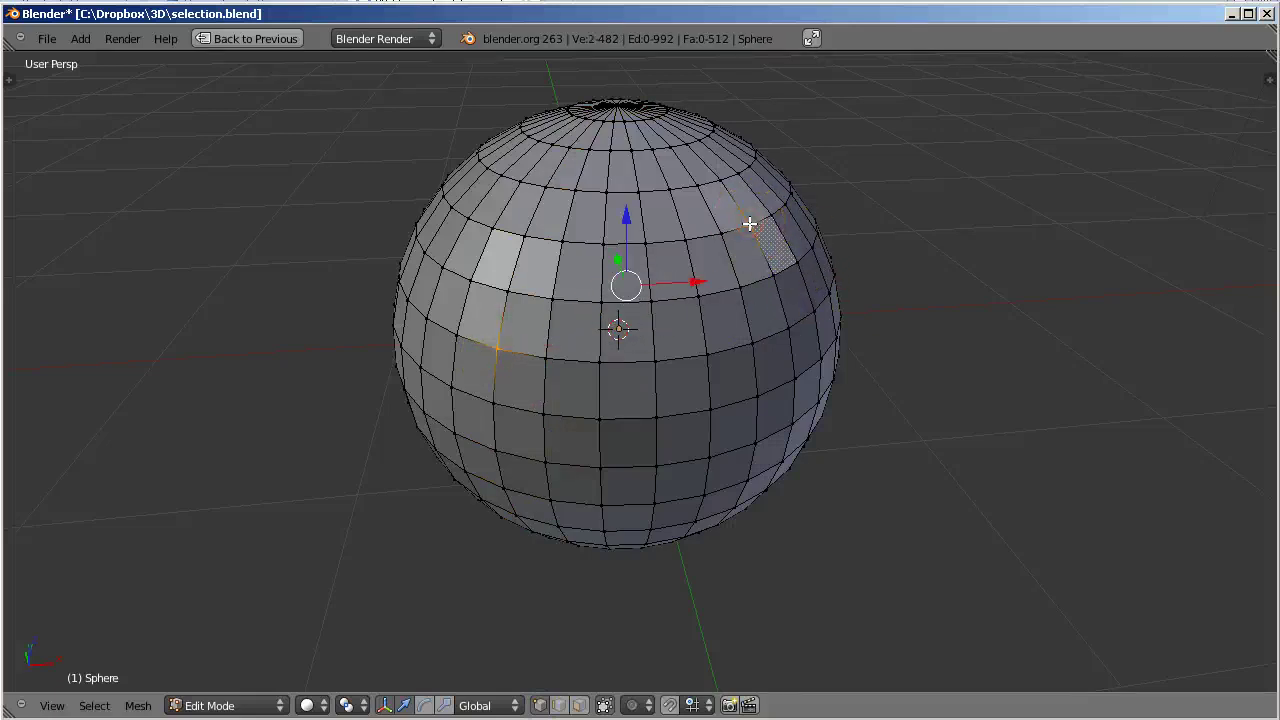
Select the shortest edge path between the two vertices with Vertex Path and orbit to view it.
left_click(95, 706)
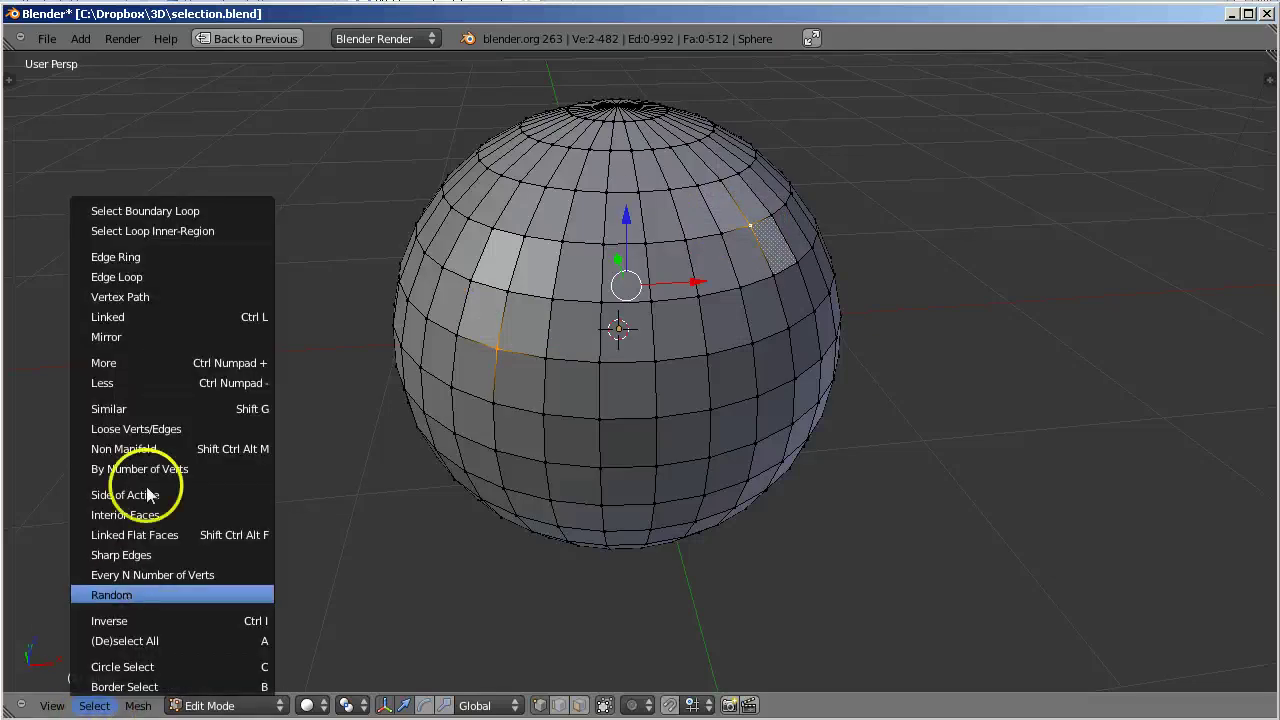
left_click(181, 297)
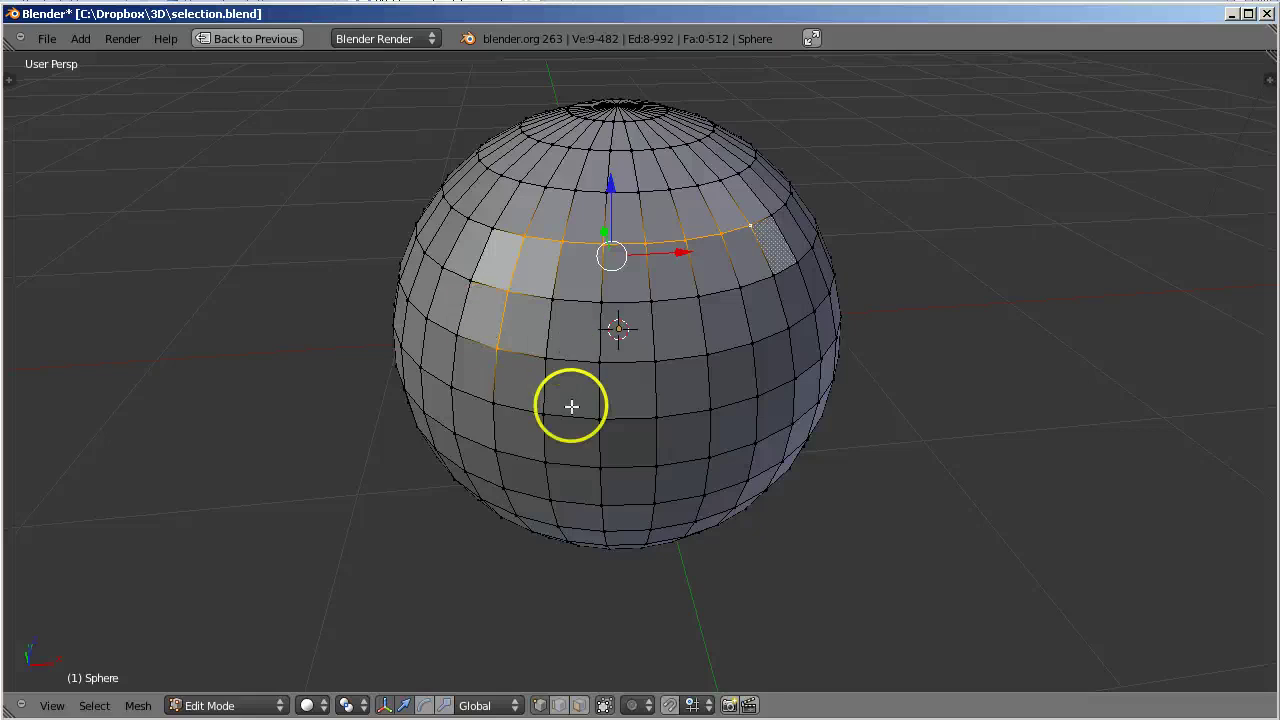
middle_click_drag(814, 480, 724, 472)
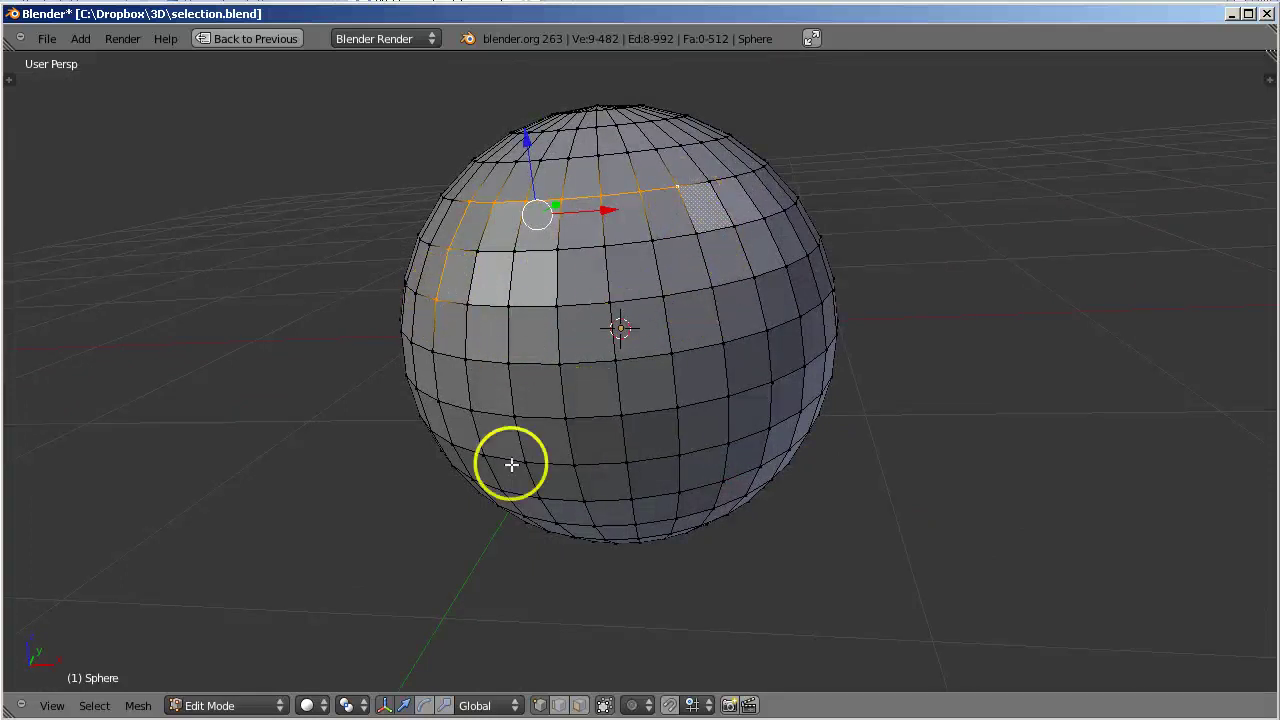
middle_click_drag(560, 512, 726, 543)
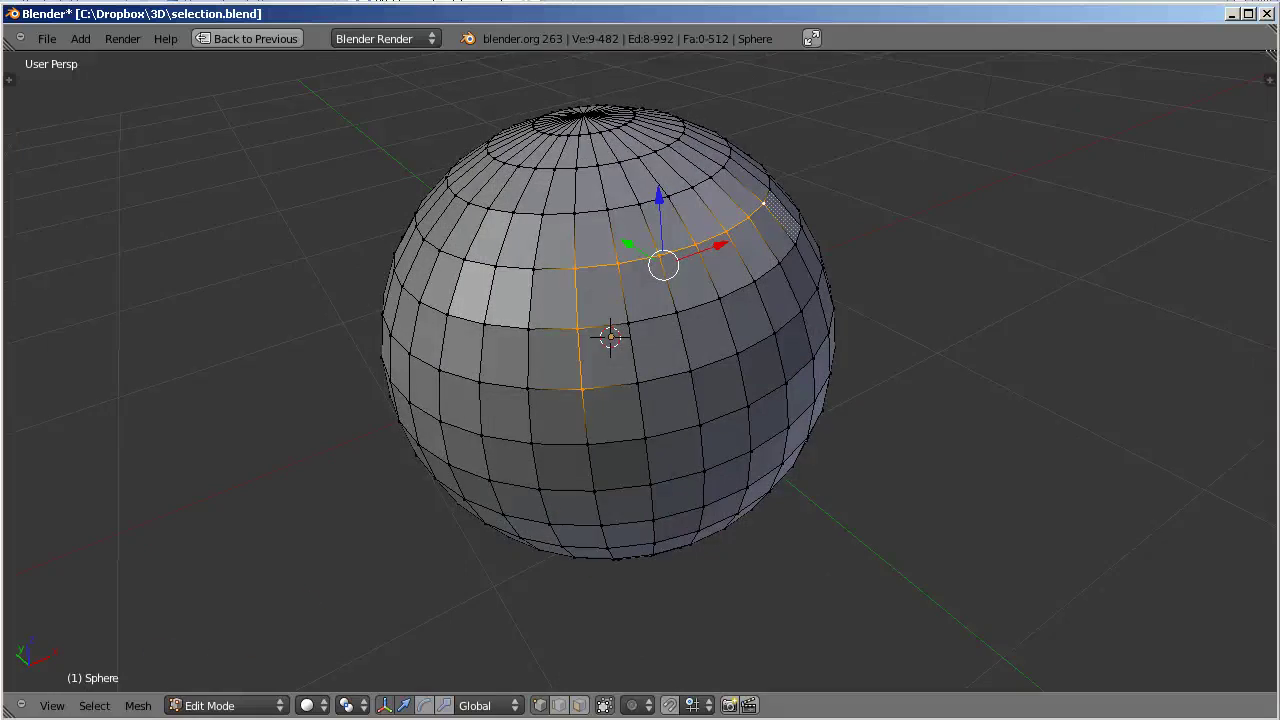
left_click(94, 706)
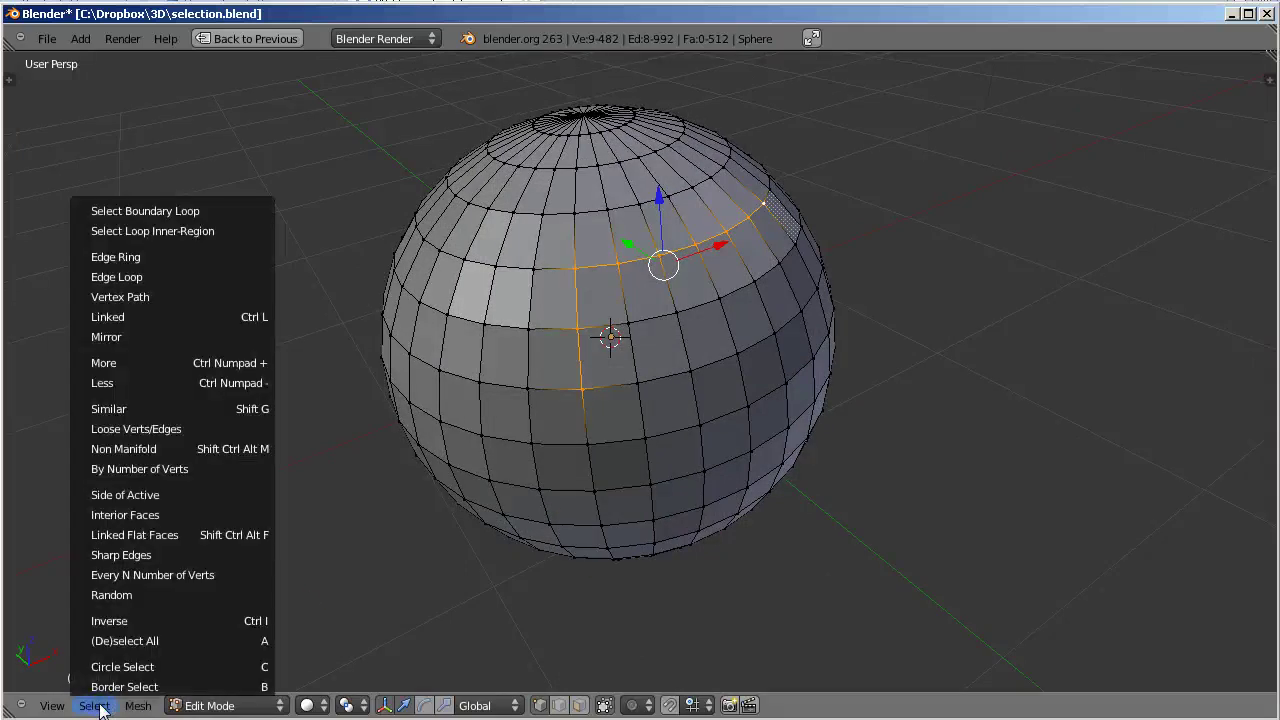
Use Select Linked to select the whole sphere (482 vertices, 992 edges, 512 faces) and zoom out.
left_click(215, 316)
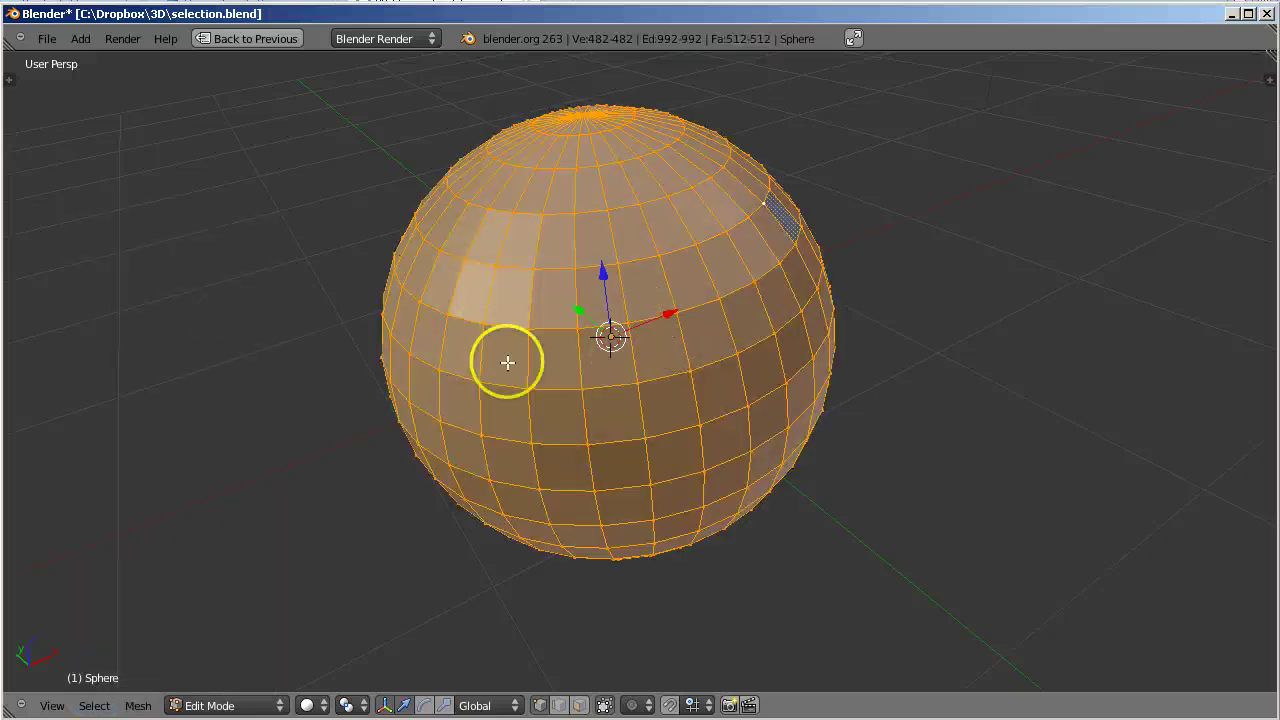
middle_click_drag(674, 469, 634, 397)
middle_click_drag(609, 457, 634, 429)
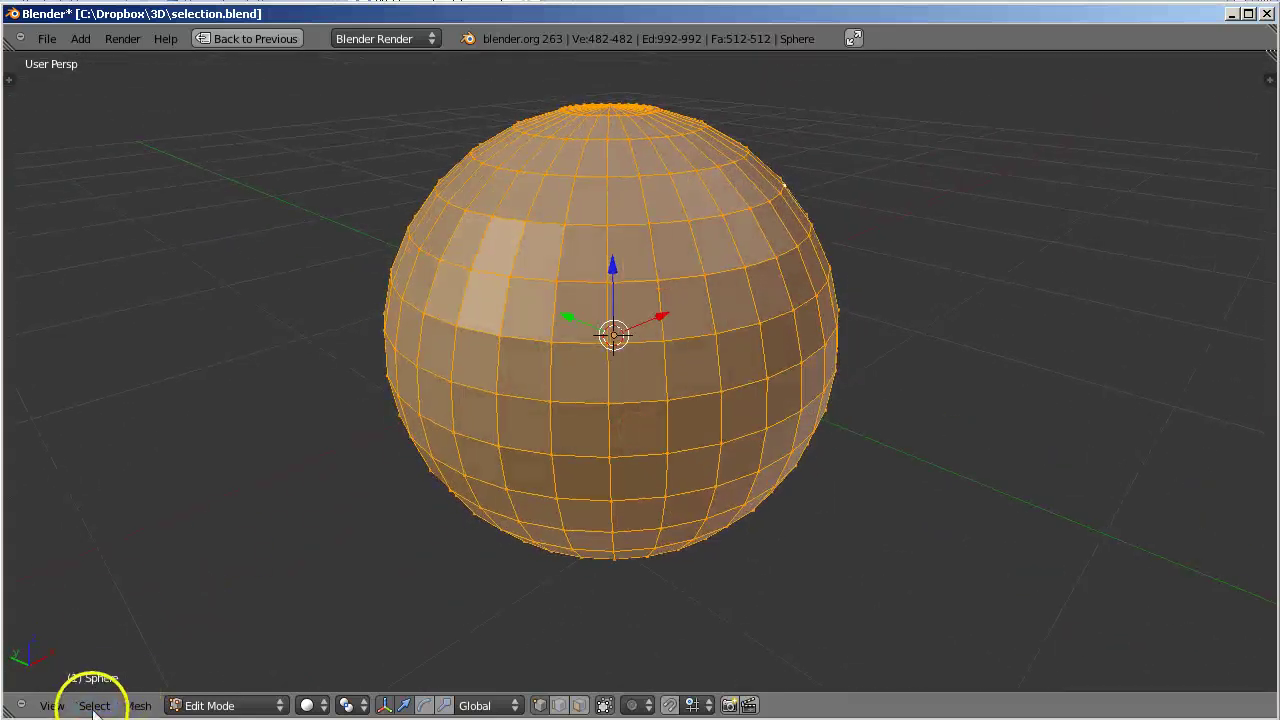
left_click(93, 706)
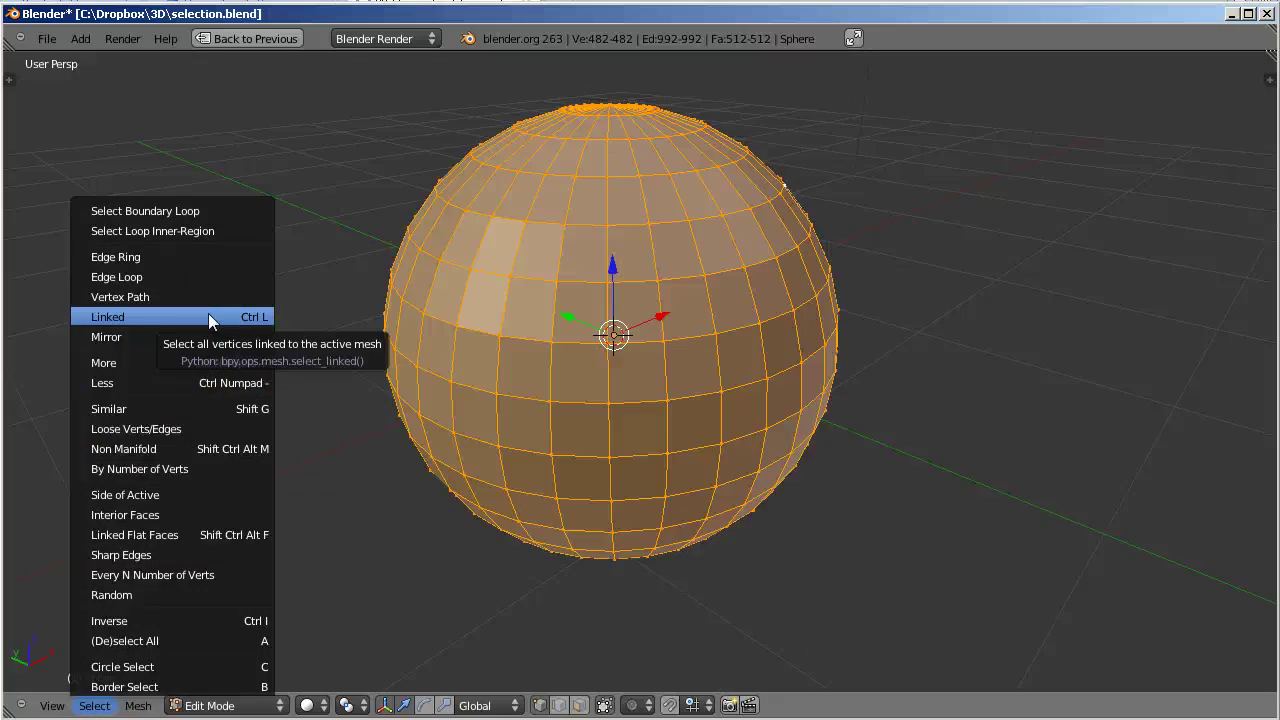
left_click(301, 346)
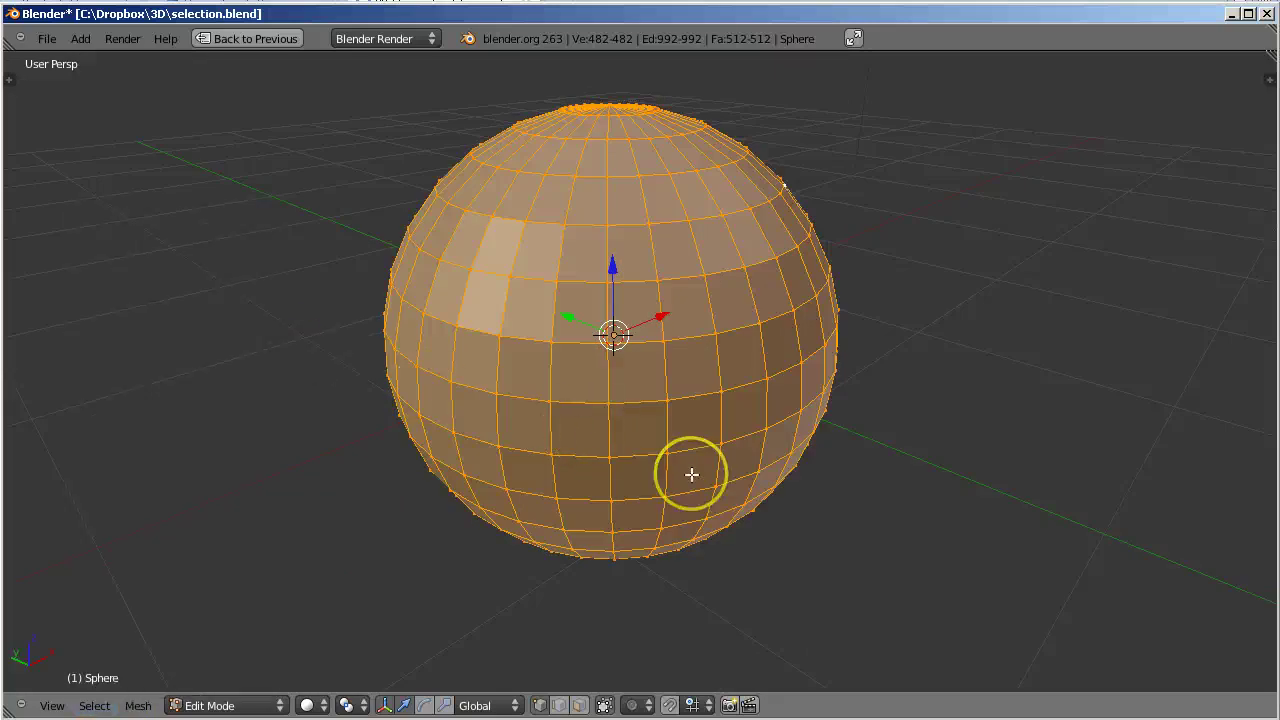
scroll(691, 475, "down", 3)
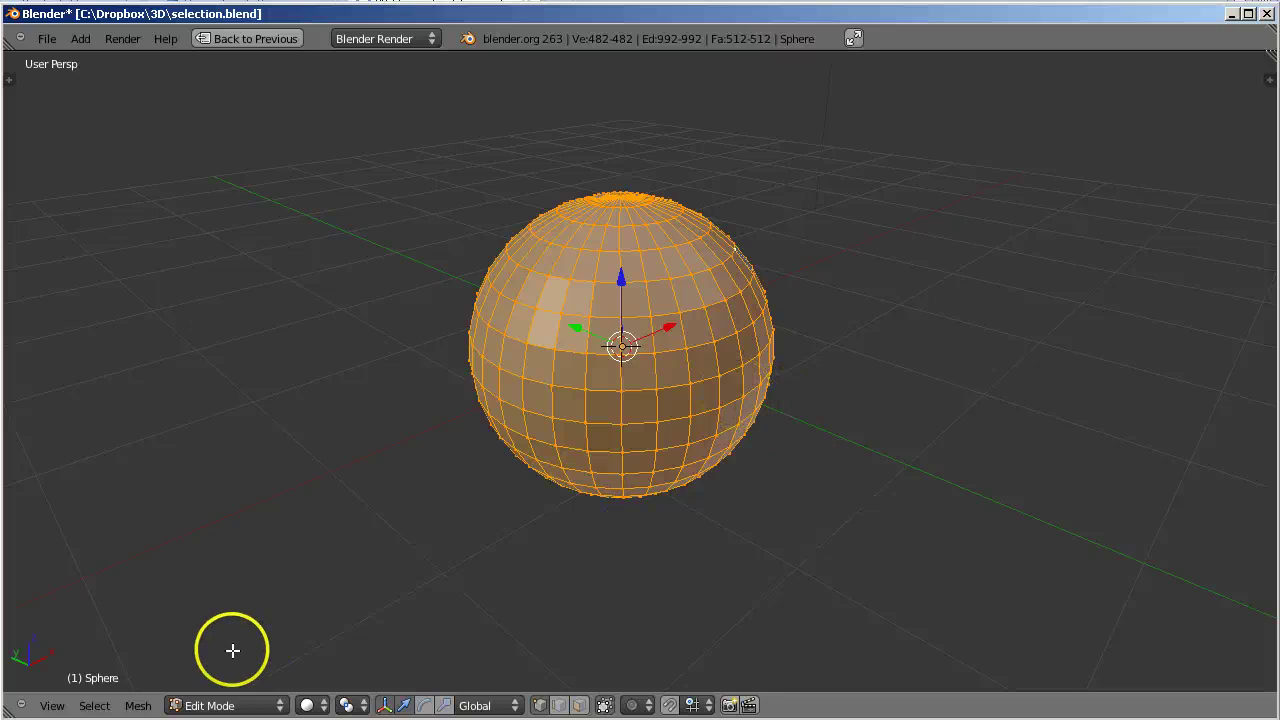
Duplicate the sphere mesh and place the copy to the right of the original.
left_click(138, 705)
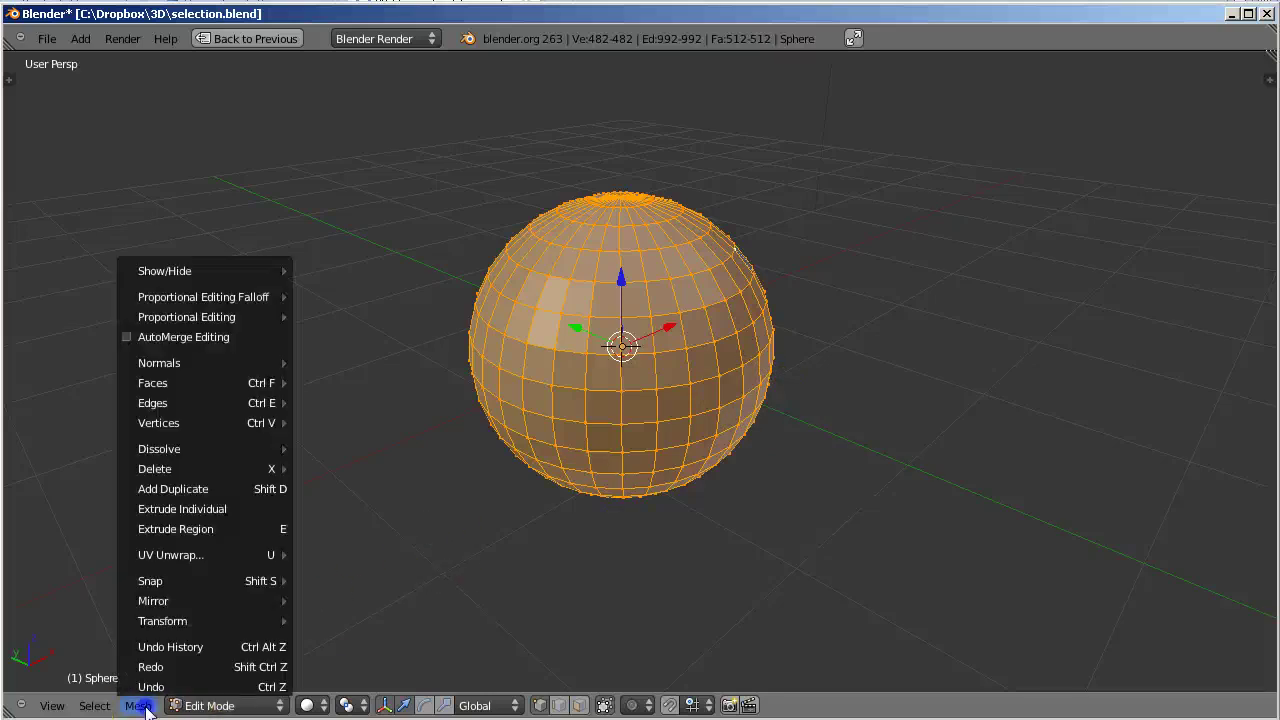
mouse_move(198, 420)
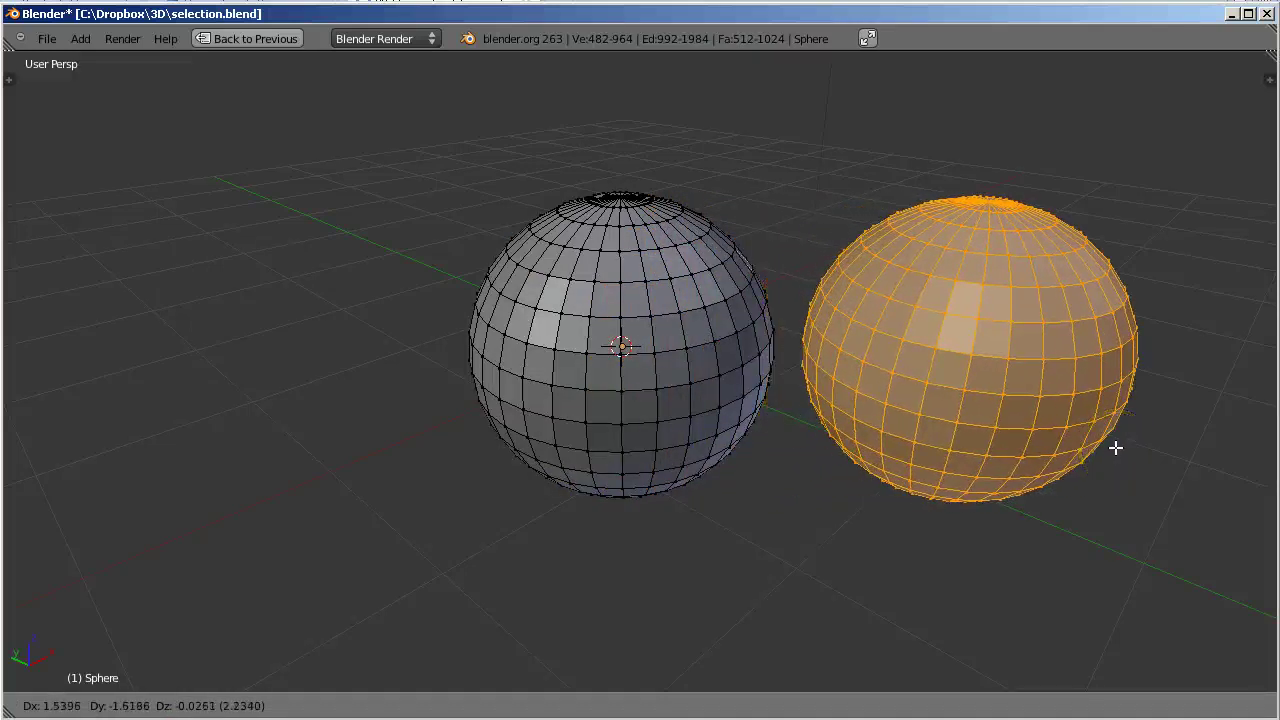
left_click(1116, 447)
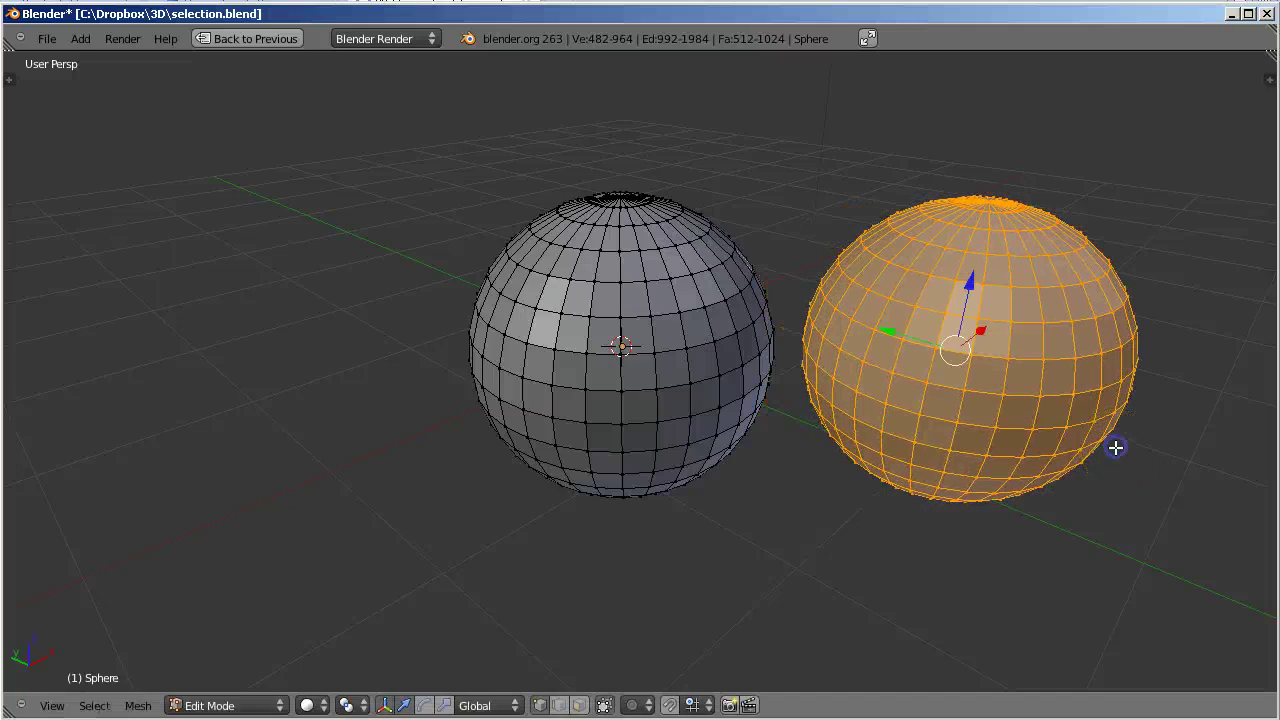
right_click(622, 424)
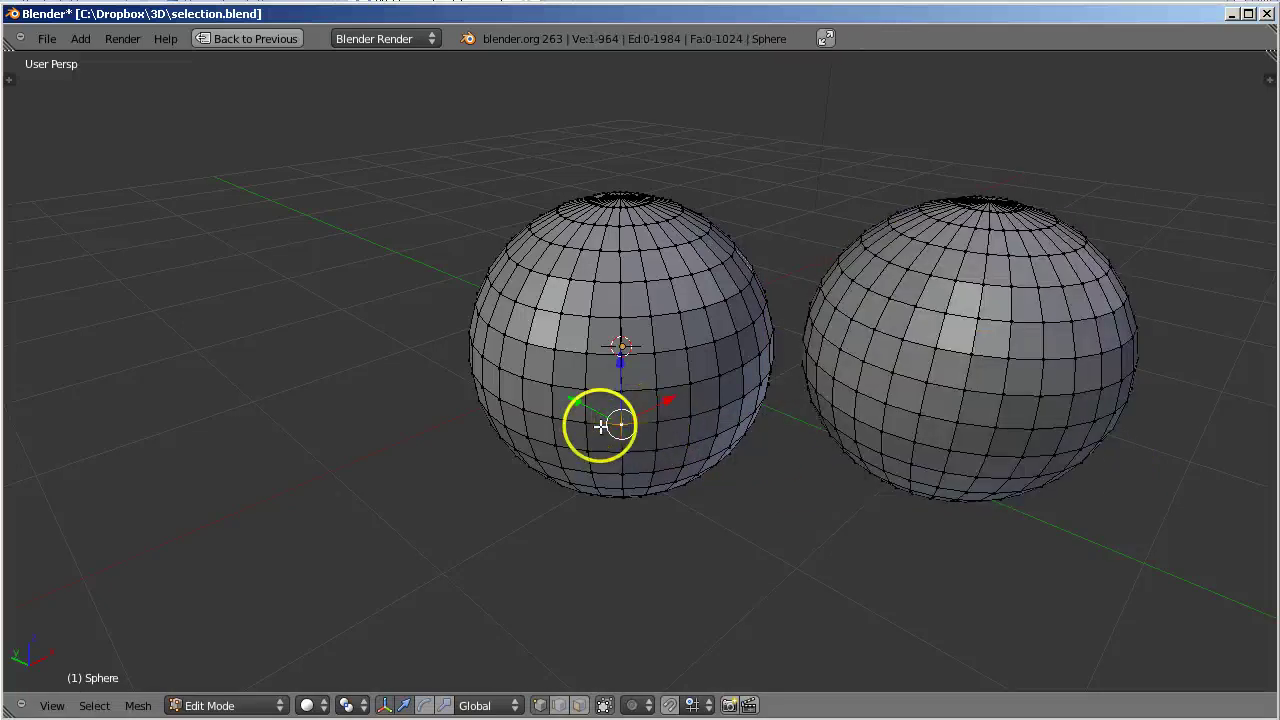
Select the whole left sphere with Linked, orbit, then pick a vertex to start the bridging edge.
left_click(95, 706)
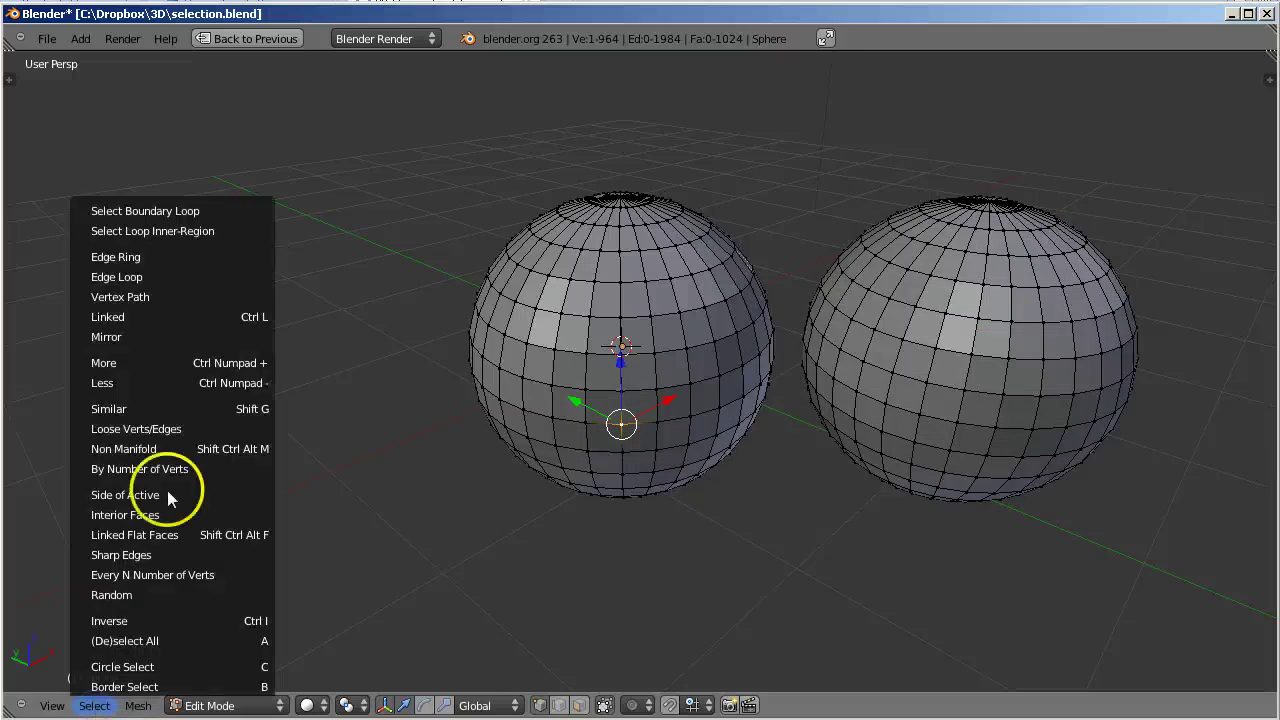
left_click(221, 318)
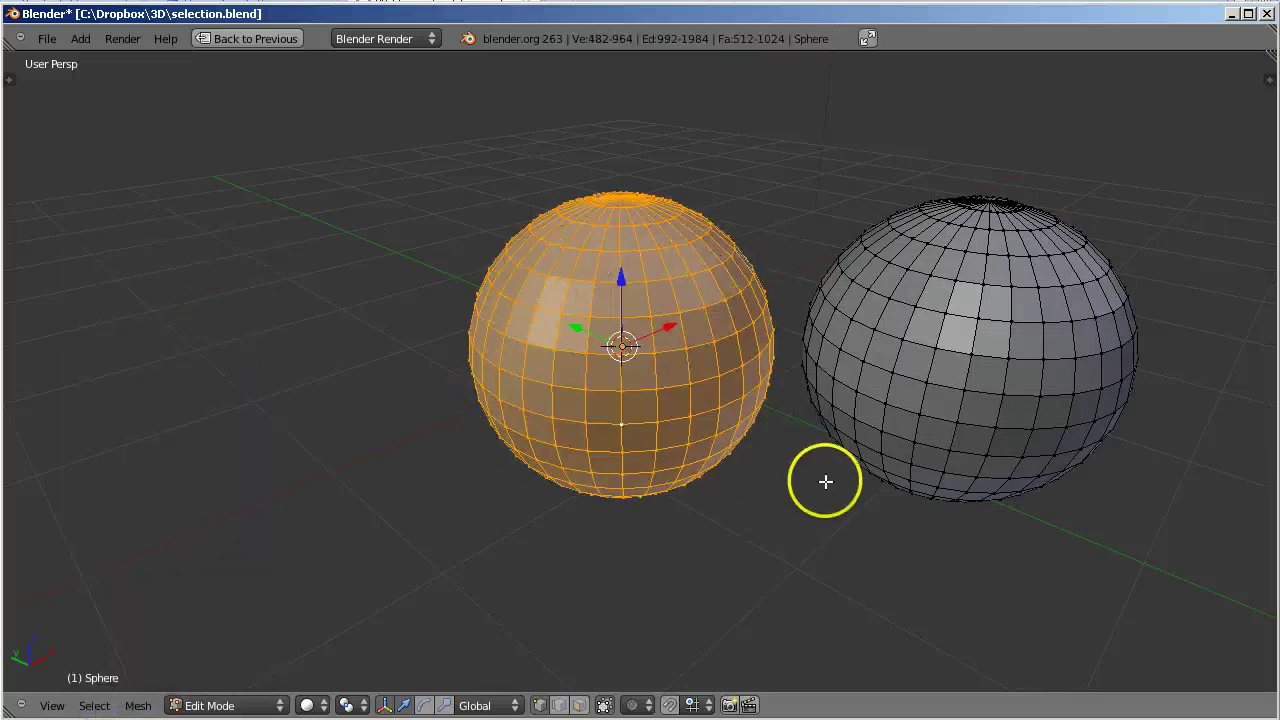
mouse_move(826, 480)
middle_mouse_down()
mouse_move(891, 500)
mouse_move(560, 523)
mouse_move(453, 503)
mouse_move(720, 526)
mouse_move(994, 526)
mouse_move(934, 451)
mouse_move(703, 543)
middle_mouse_up()
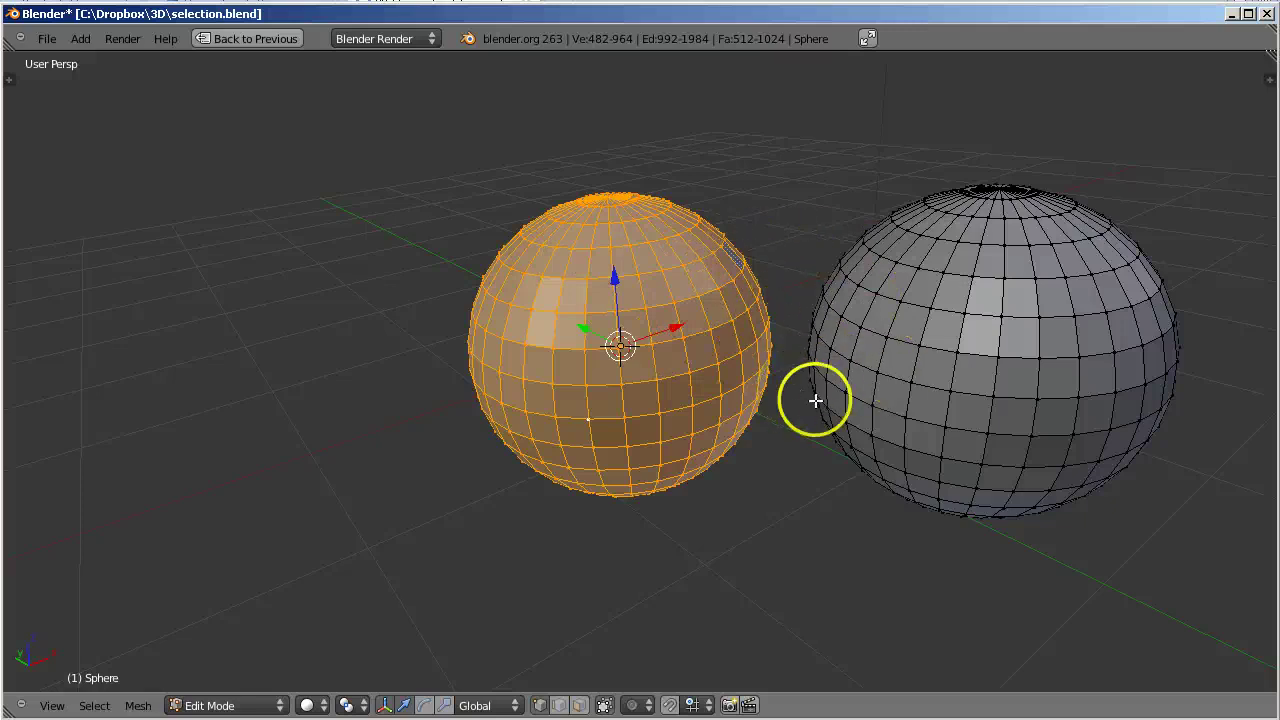
middle_click_drag(766, 454, 809, 469)
right_click(727, 309)
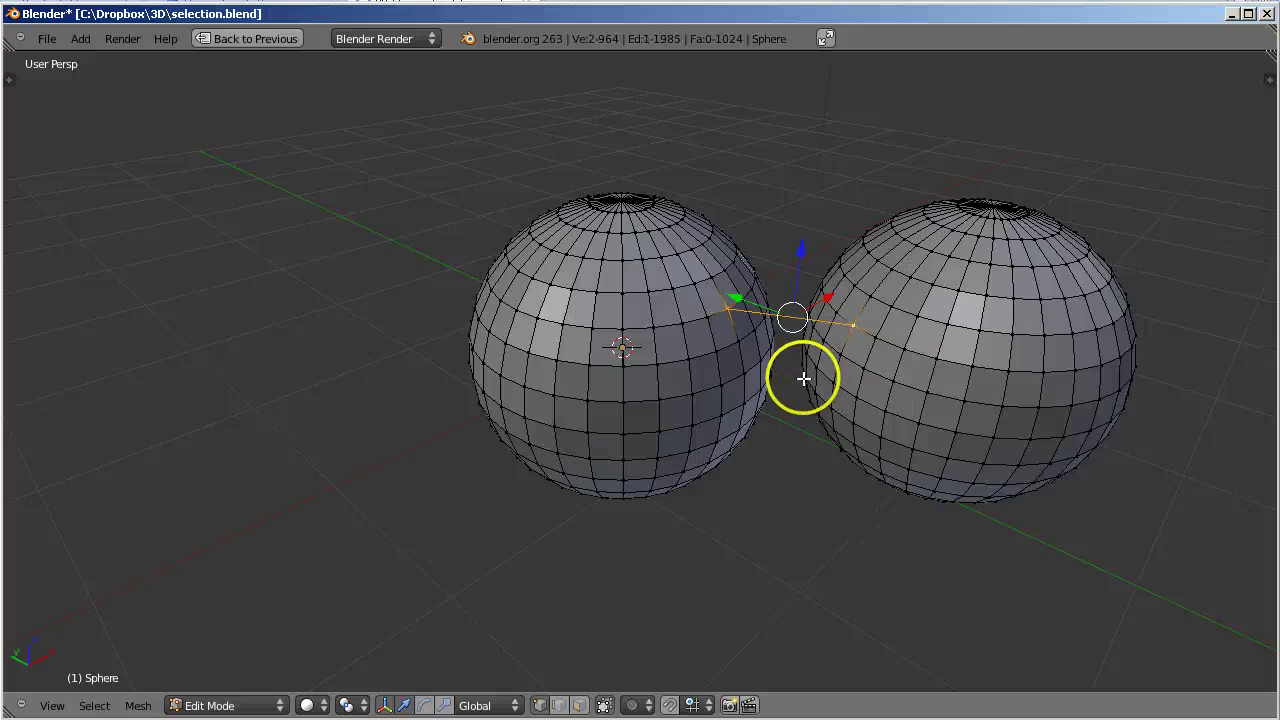
Select linked geometry from a left-sphere vertex to show both spheres are connected.
right_click(626, 364)
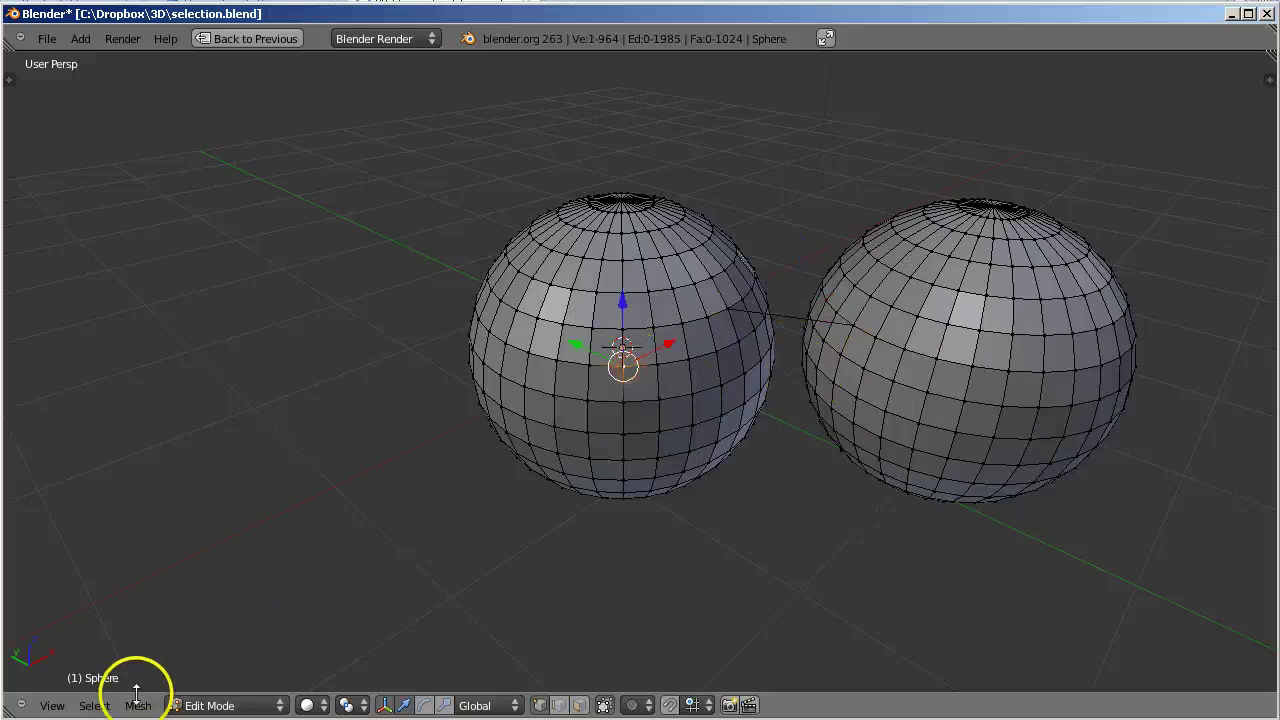
left_click(94, 706)
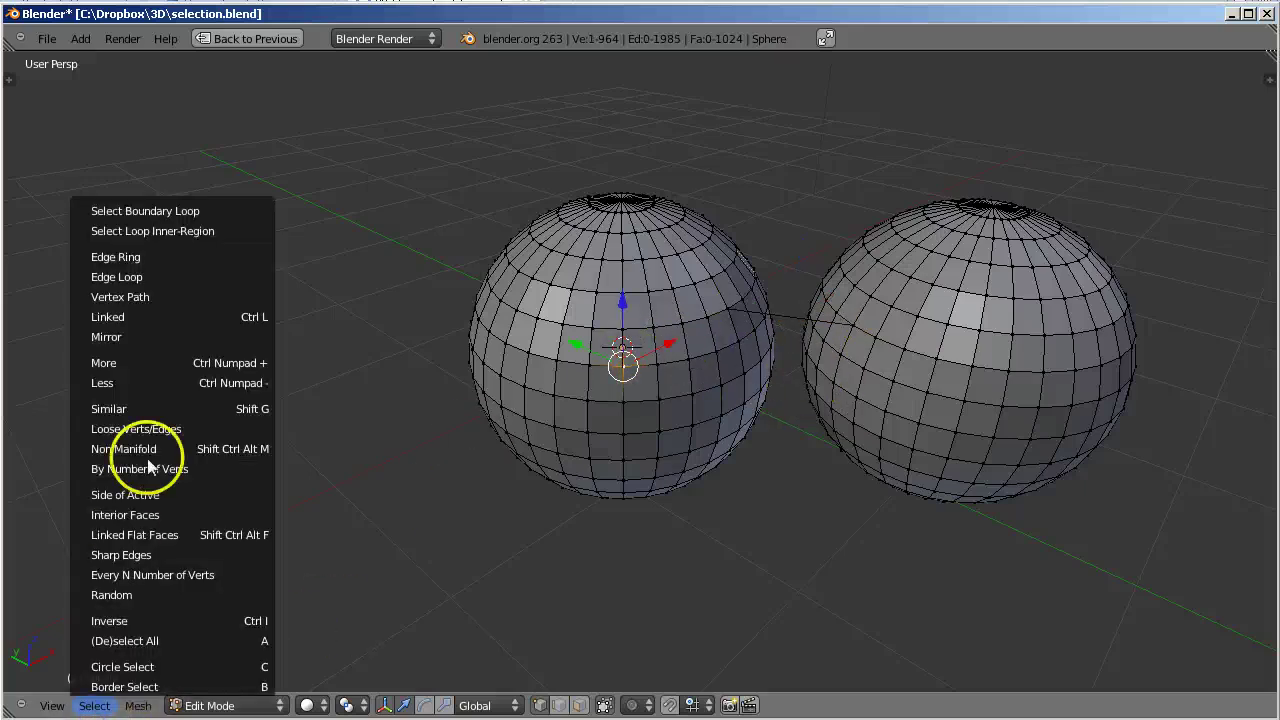
left_click(193, 317)
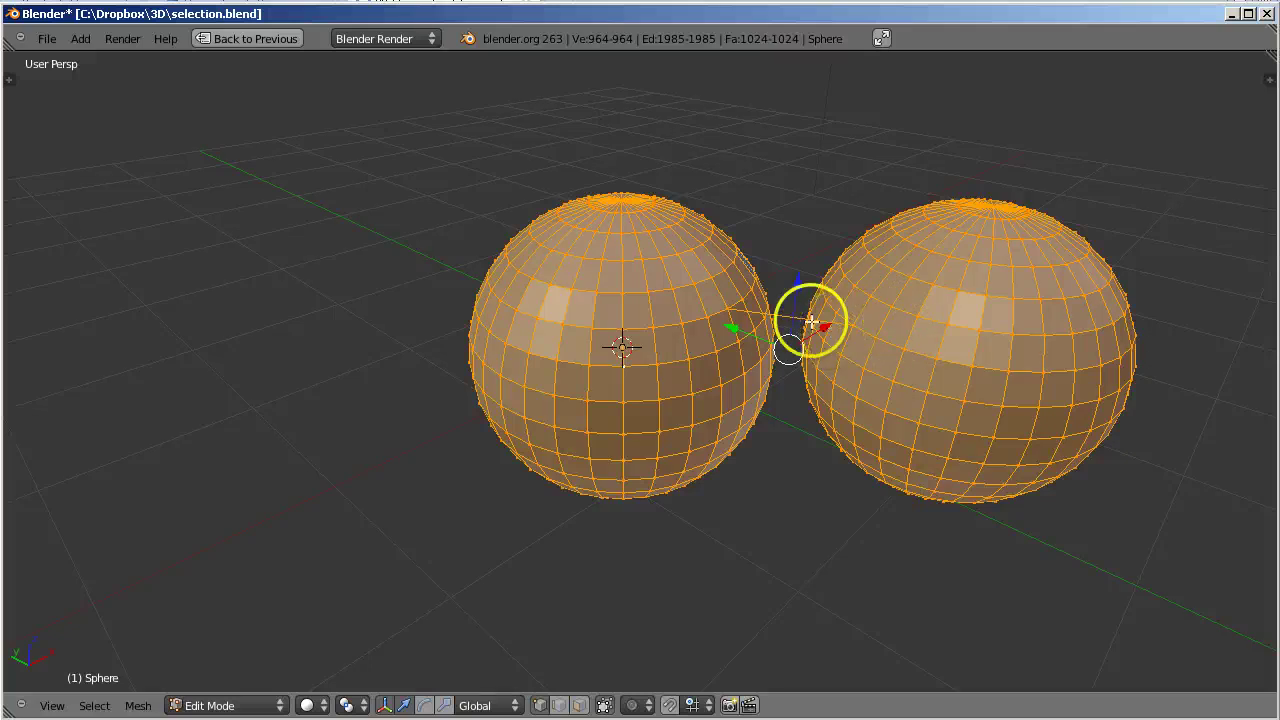
Delete the bridging edge in edge select mode, then return to vertex select mode.
right_click(729, 306)
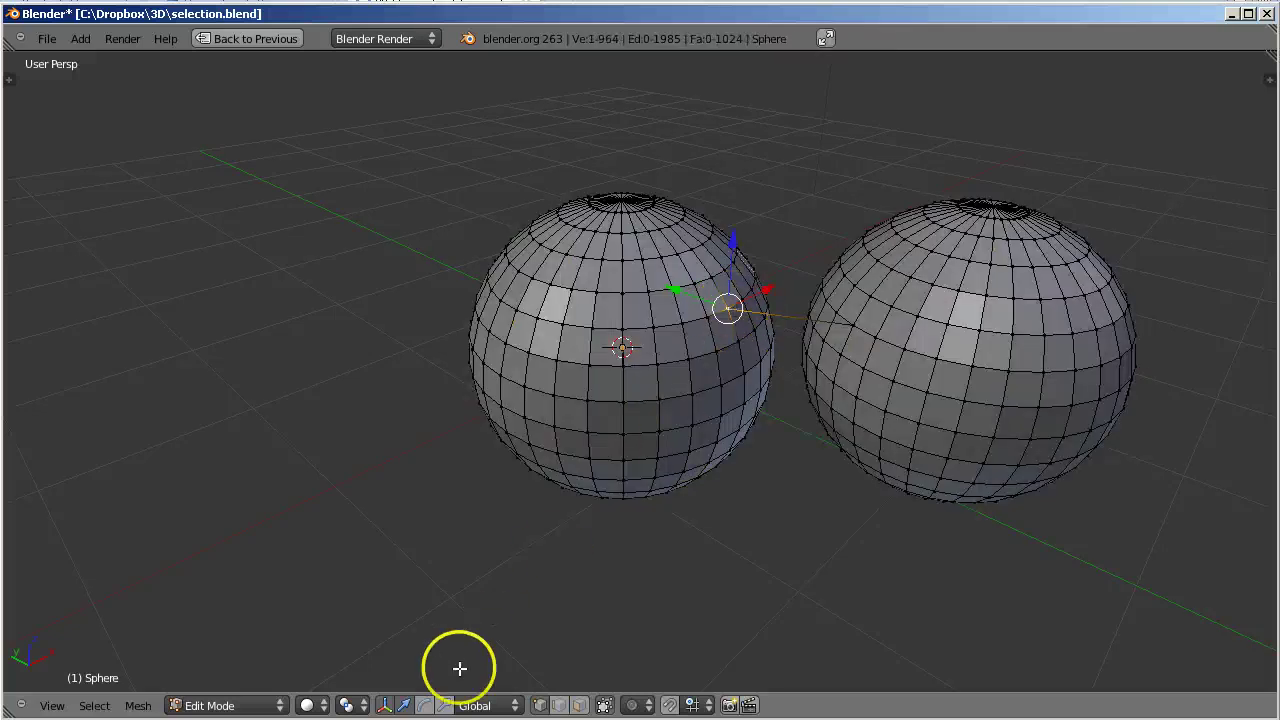
left_click(560, 705)
right_click(792, 316)
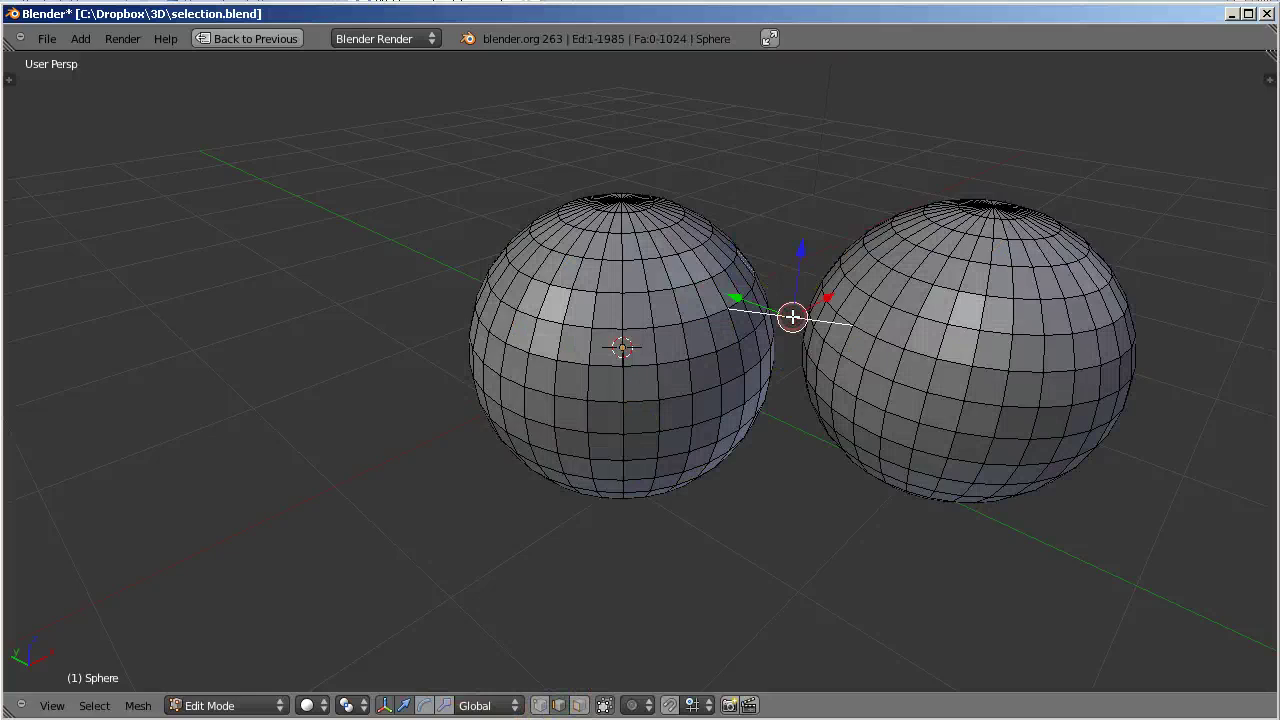
key("x")
left_click(786, 333)
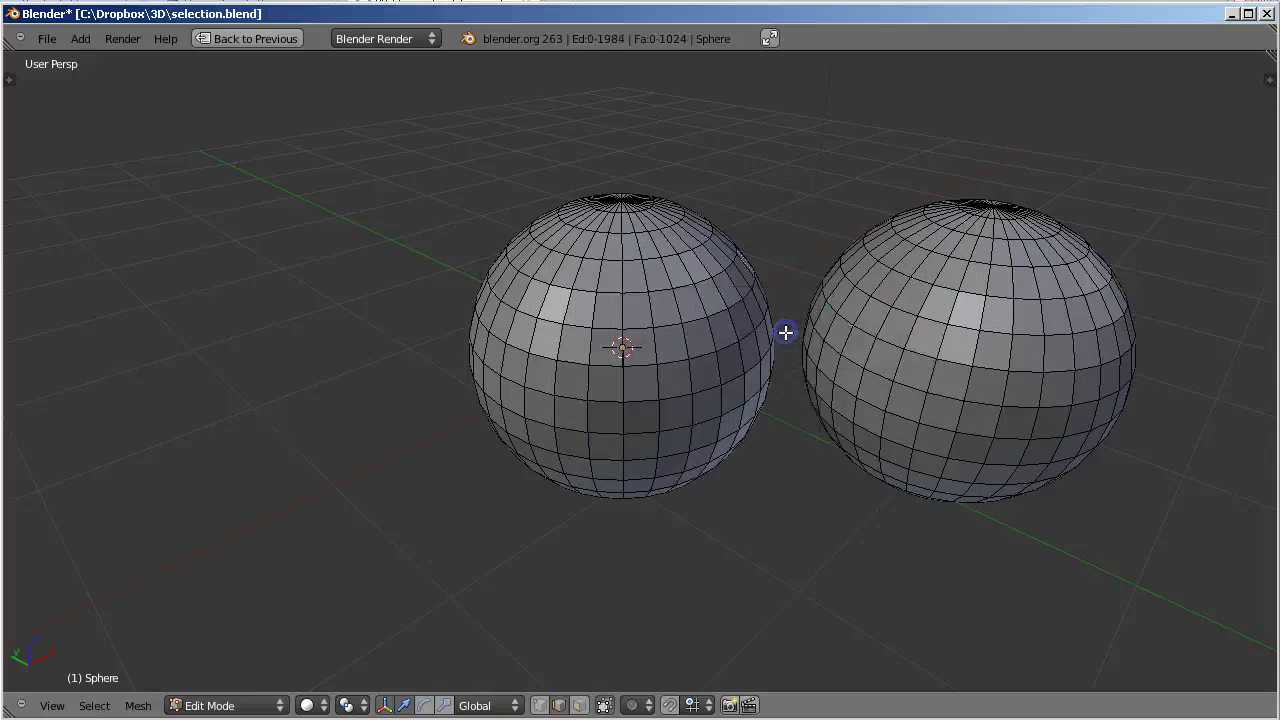
left_click(138, 705)
left_click(94, 705)
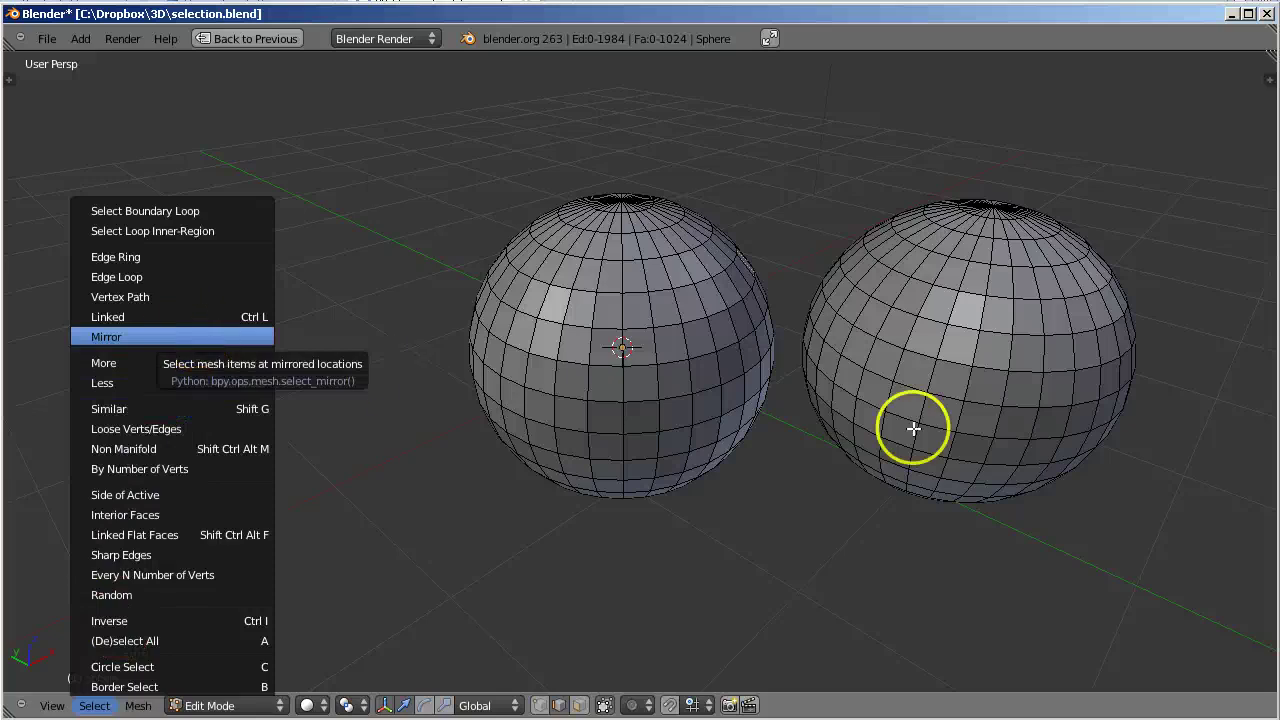
left_click(540, 705)
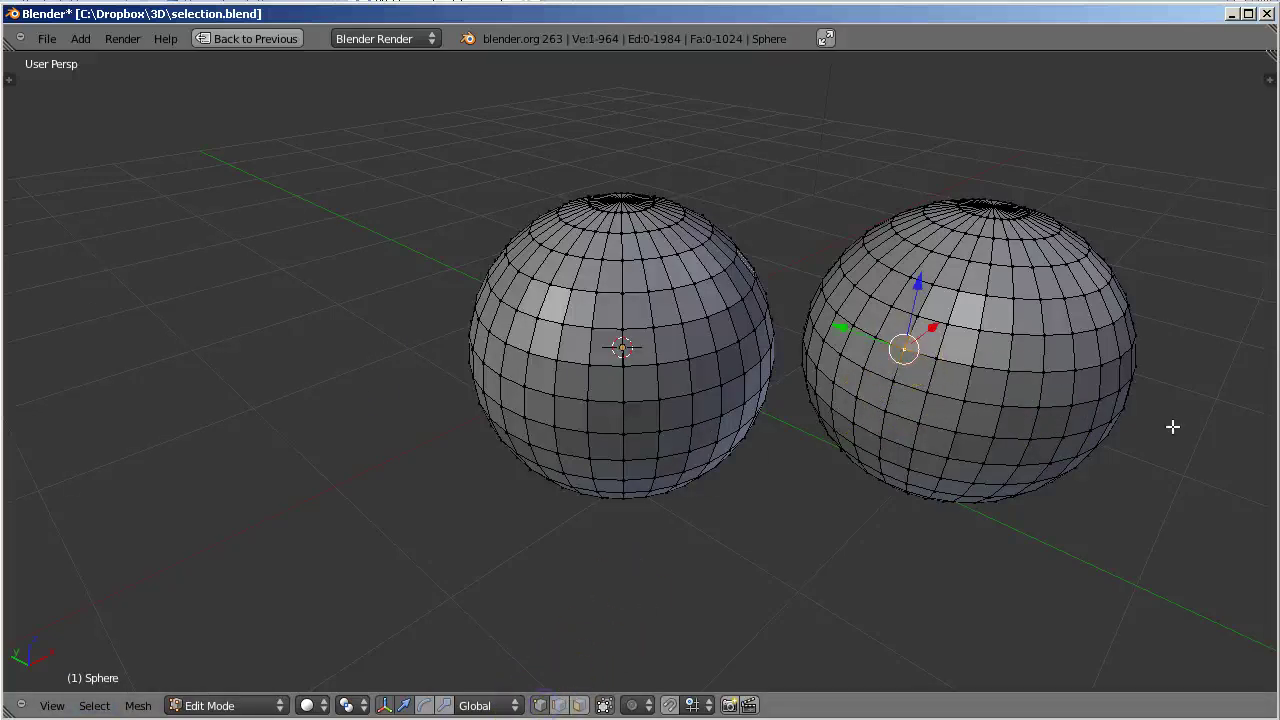
Select the whole right sphere with Ctrl L and delete it.
key("ctrl+l")
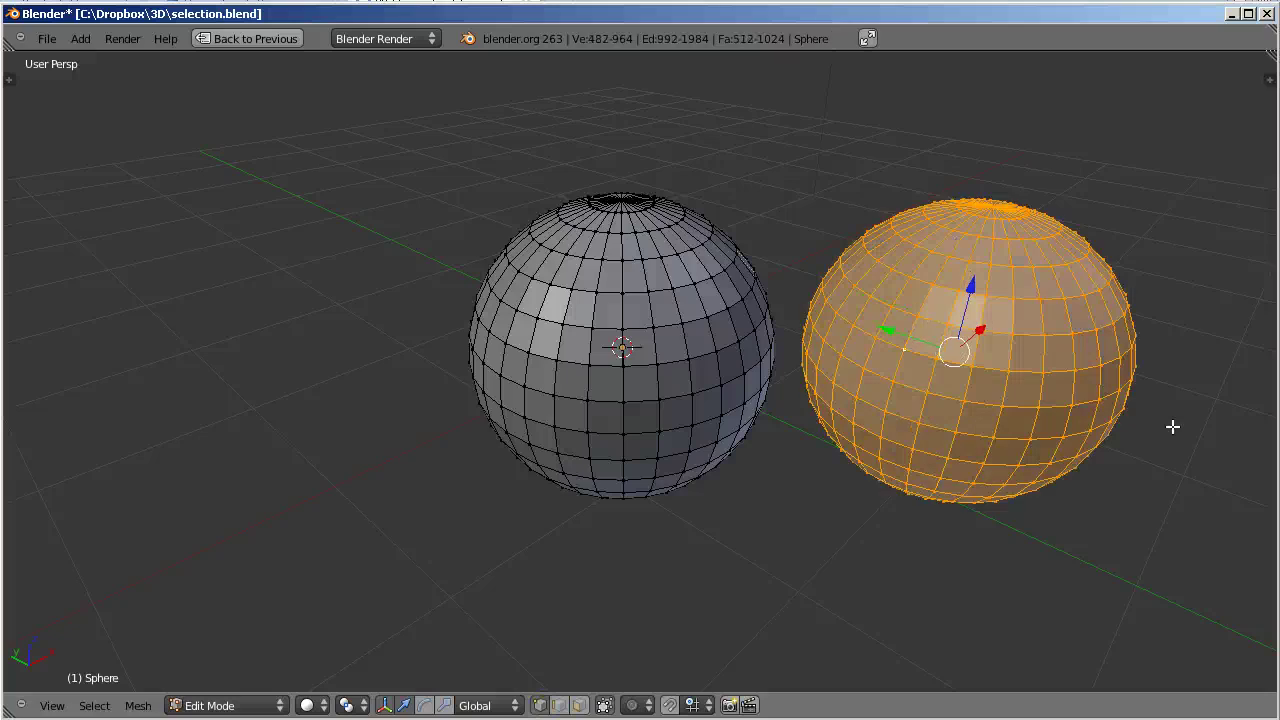
key("x")
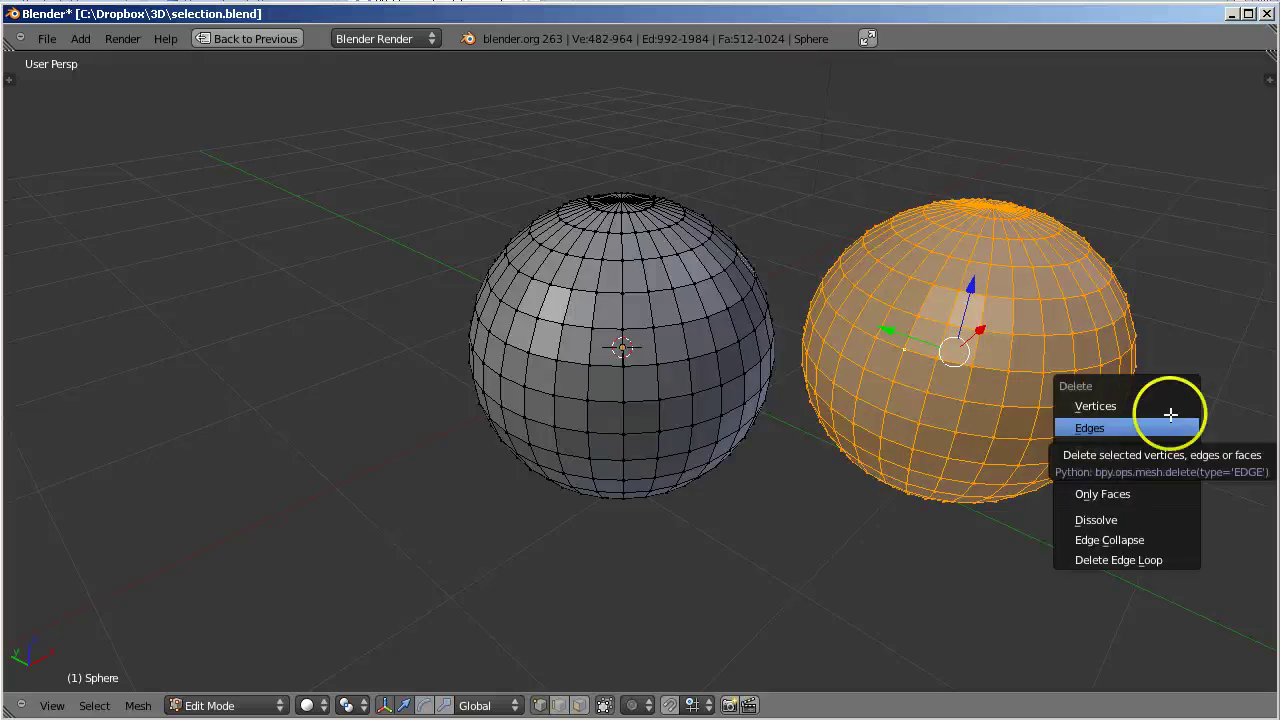
left_click(1170, 414)
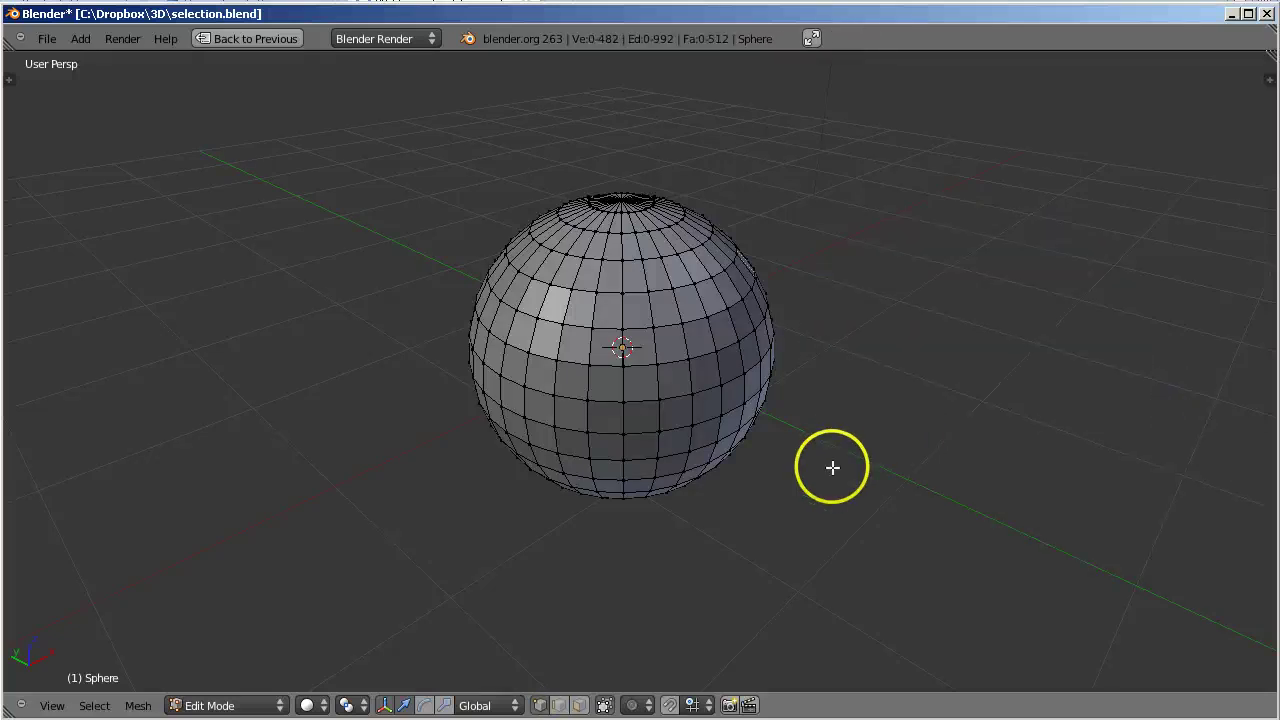
Switch to Front Ortho view and select a vertex on the sphere's left side.
left_click(52, 706)
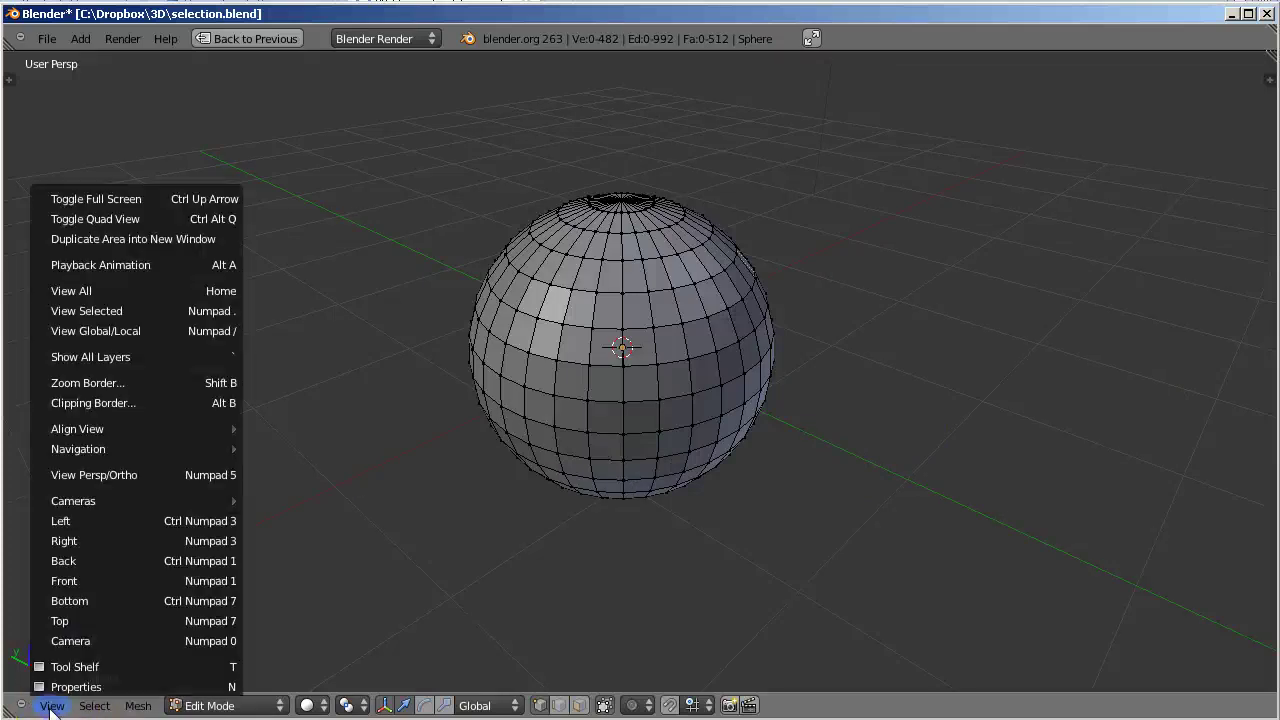
left_click(89, 581)
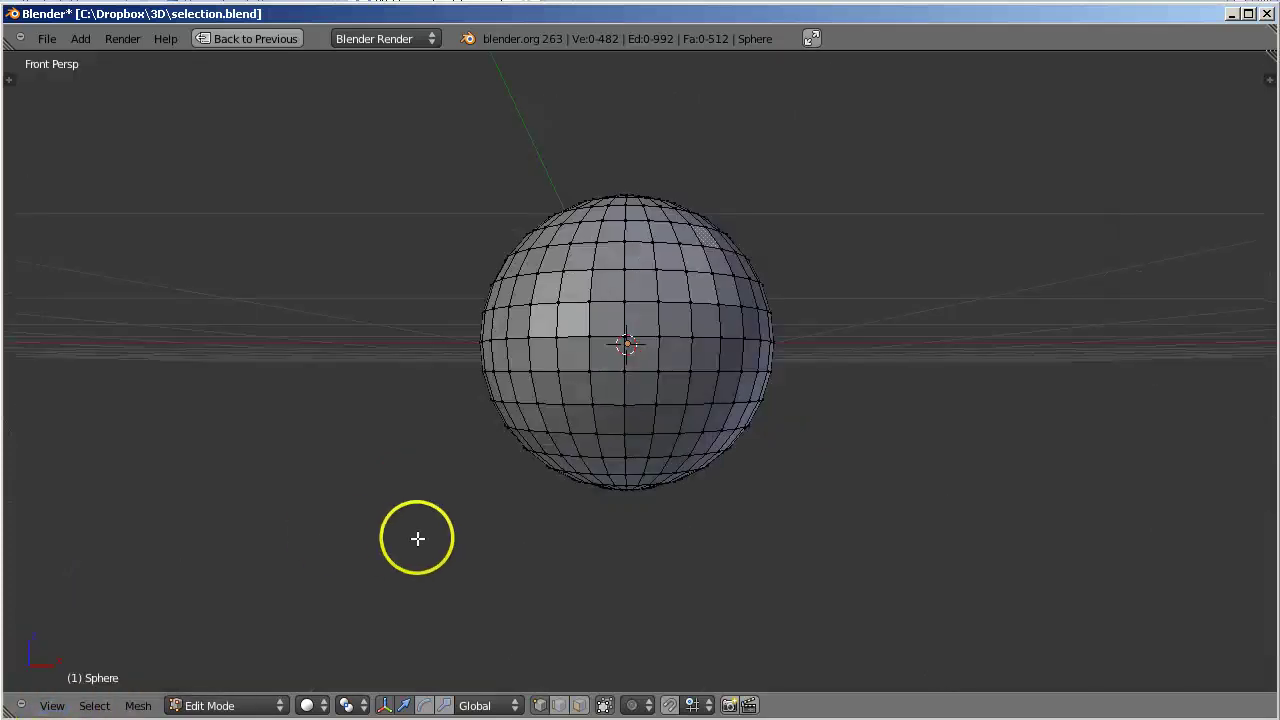
left_click(50, 706)
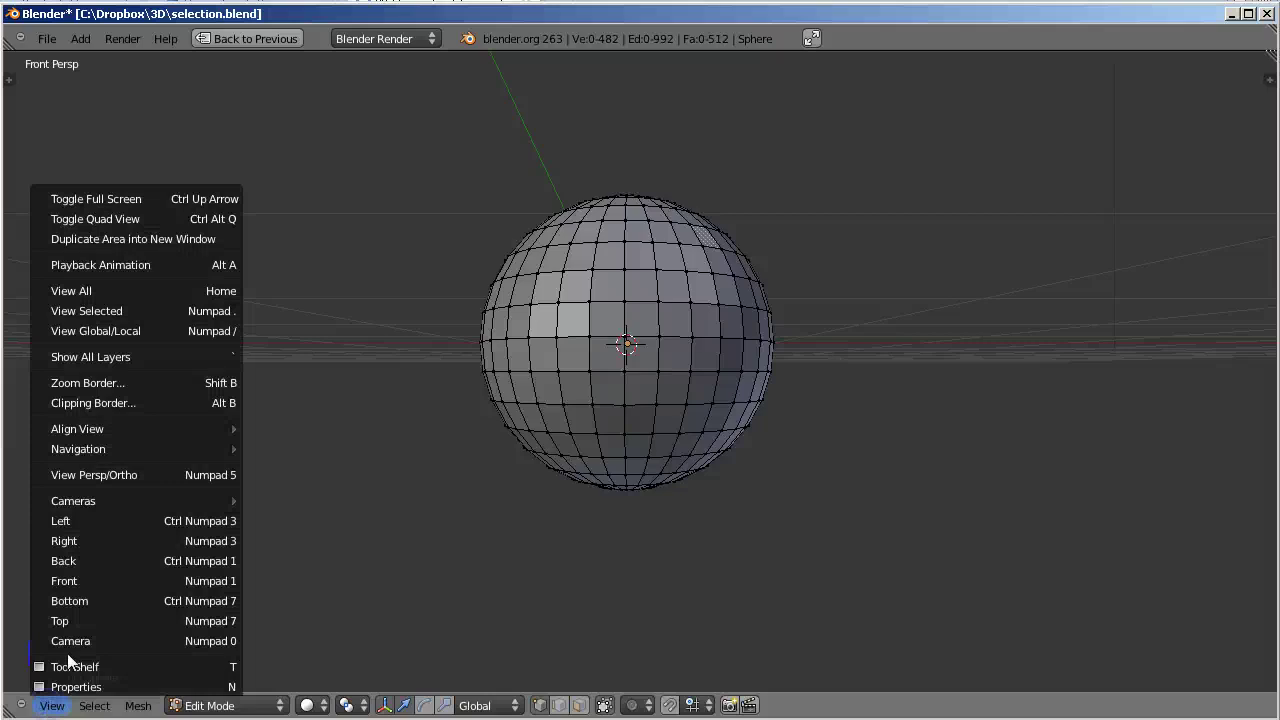
left_click(157, 474)
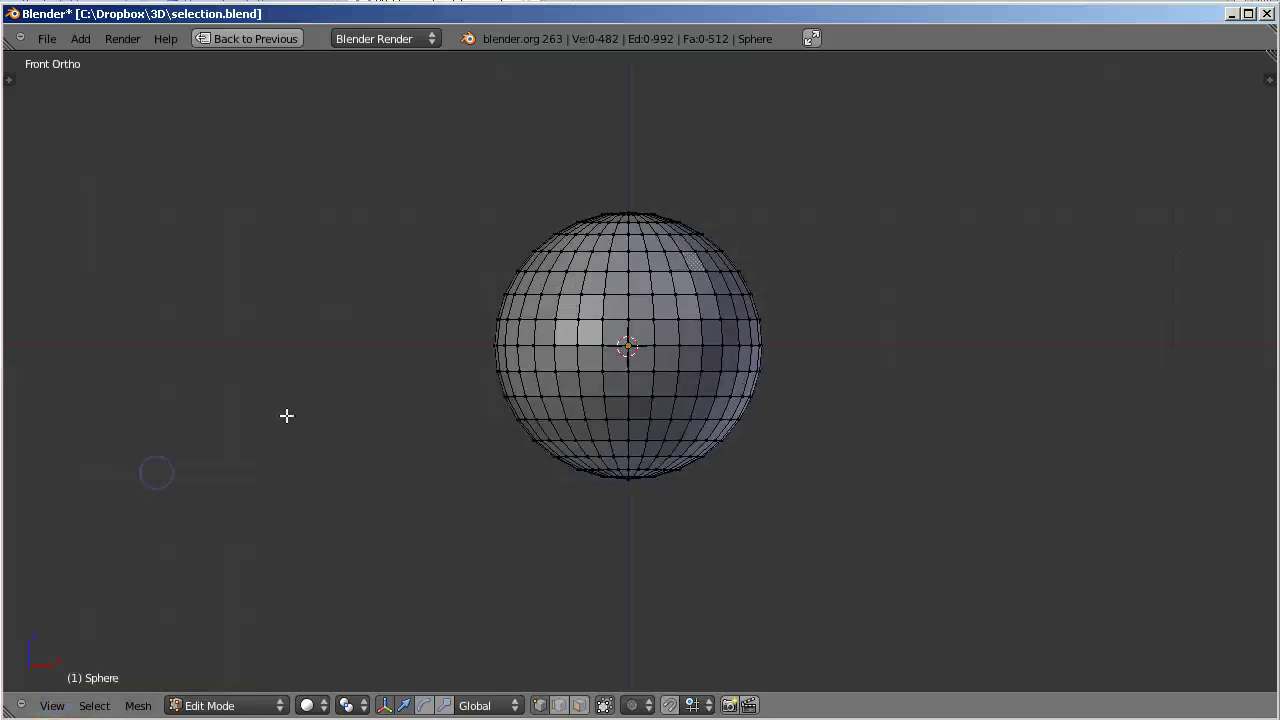
right_click(556, 367)
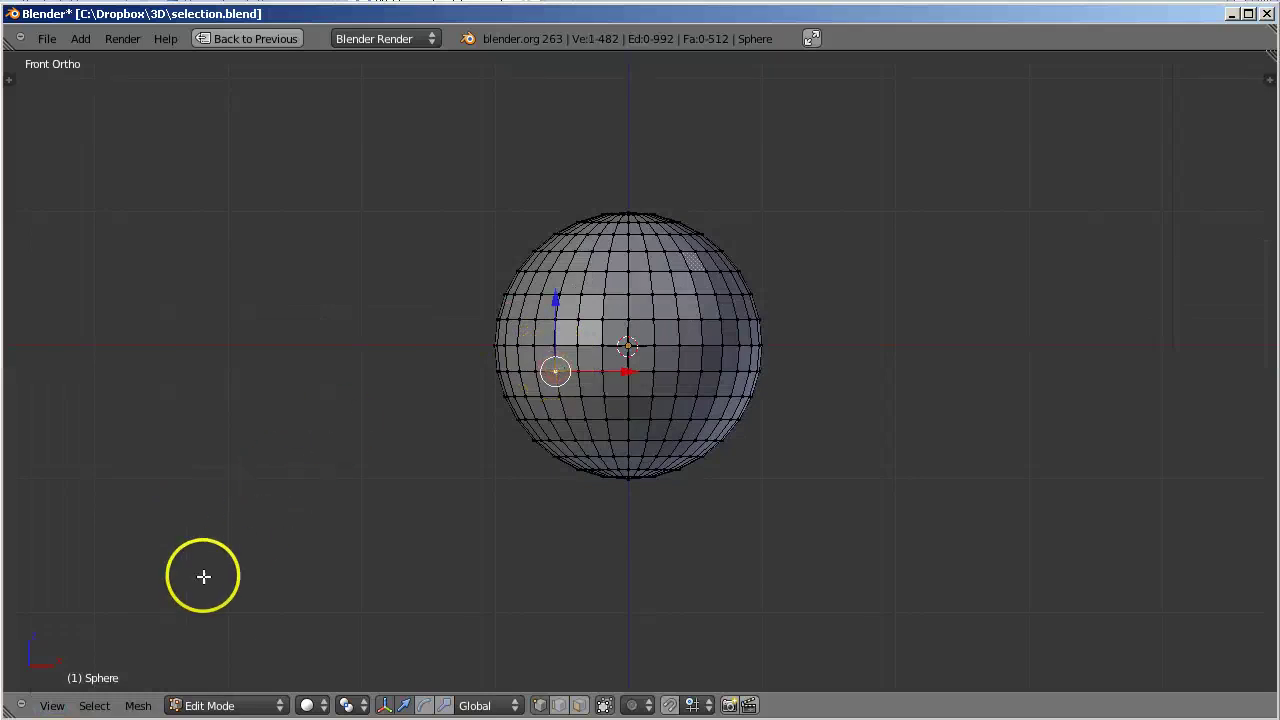
Use Select Mirror with Extend ticked to add the mirrored twin of a left-side vertex, giving 2 selected.
left_click(93, 706)
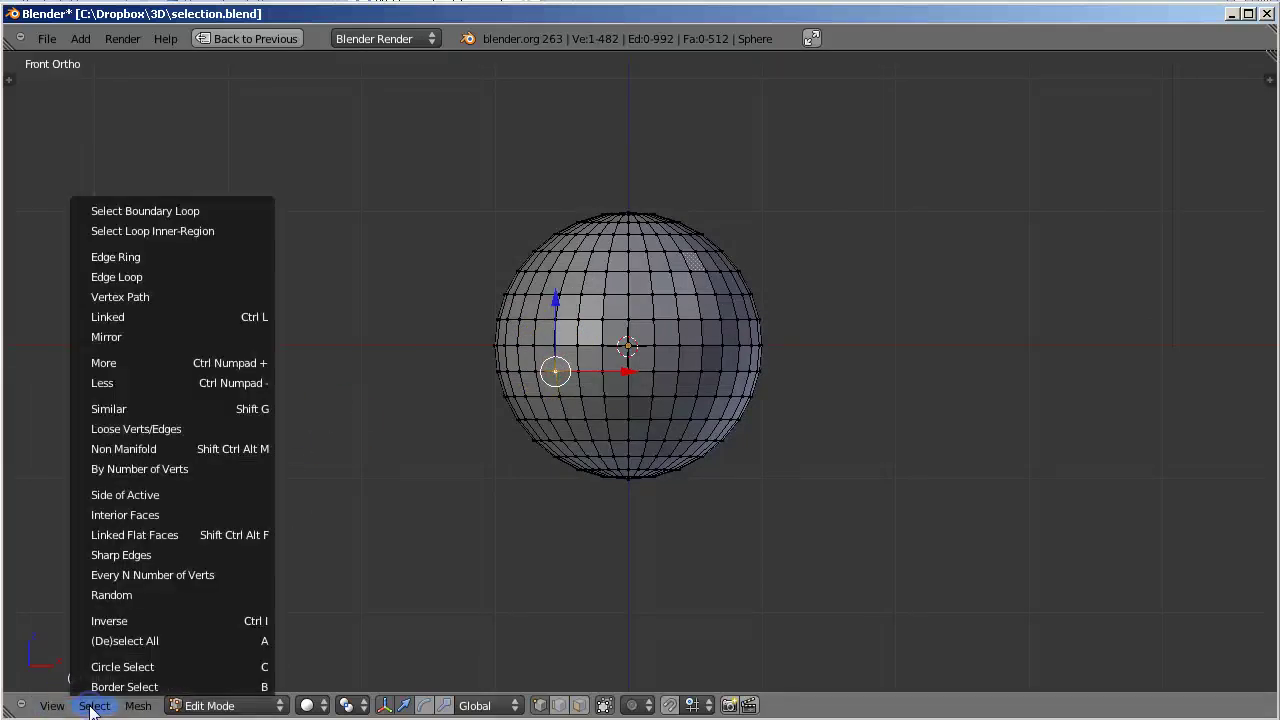
left_click(188, 338)
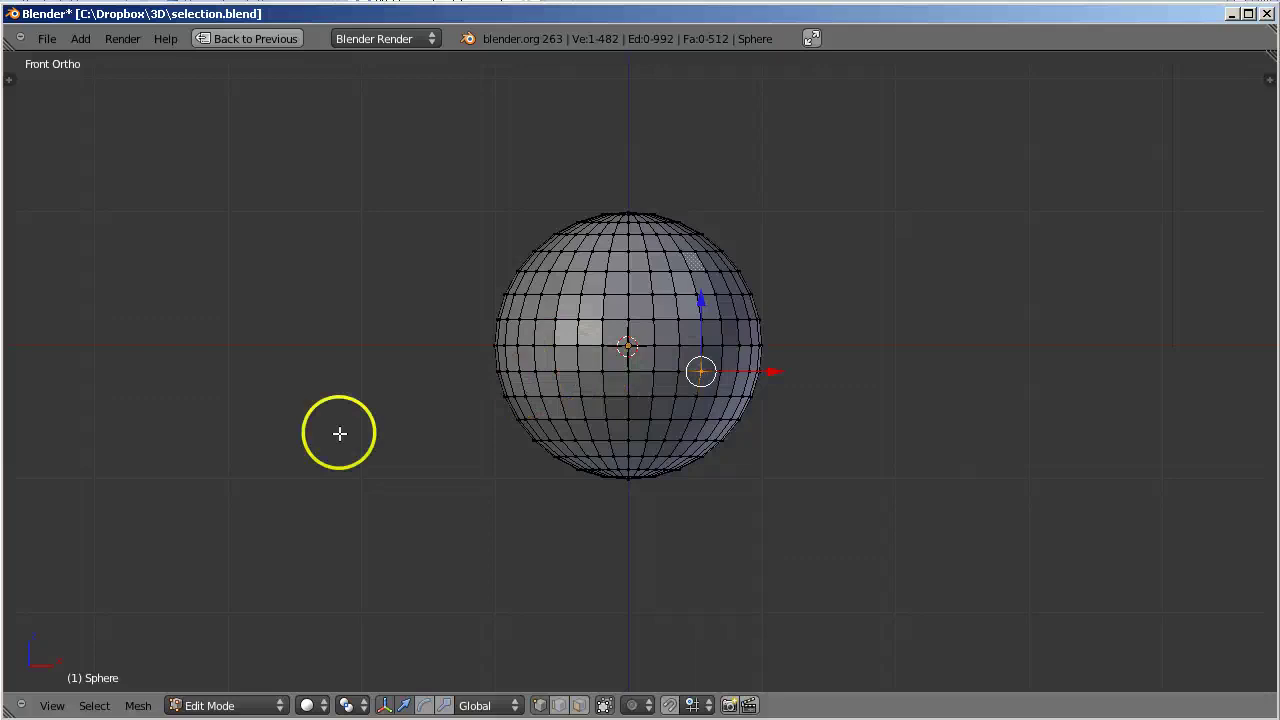
left_click(52, 706)
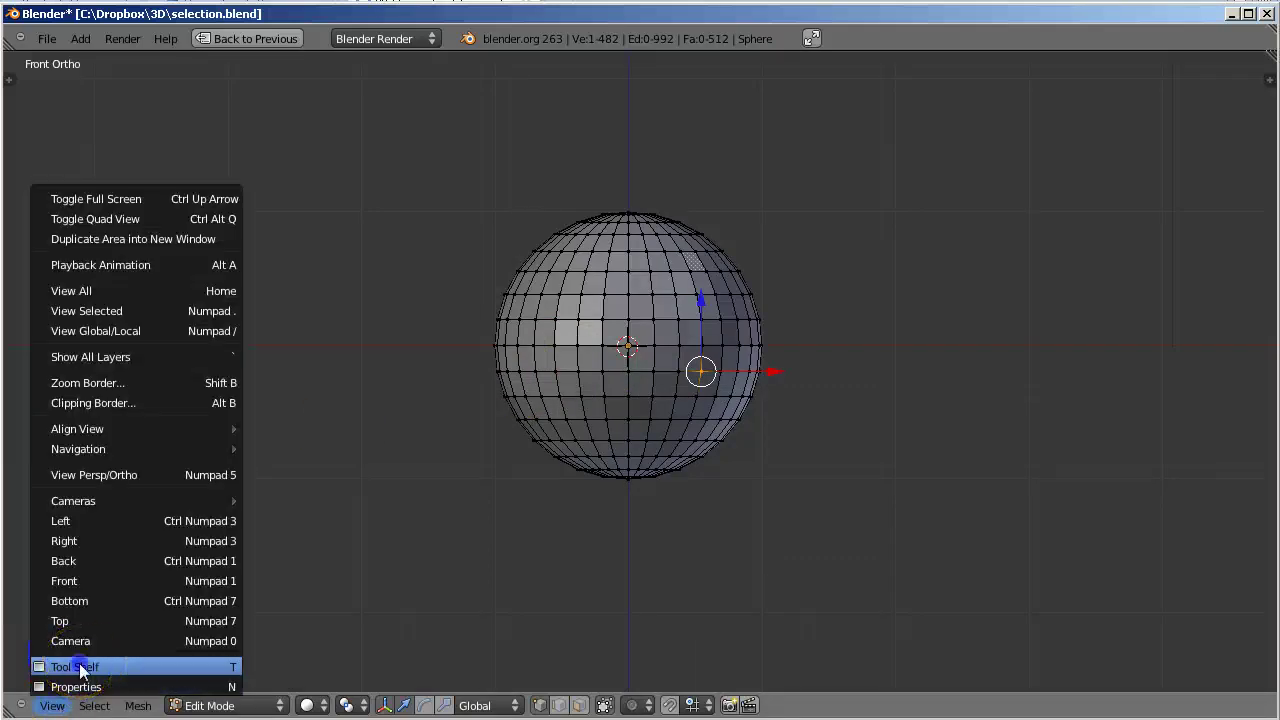
left_click(83, 668)
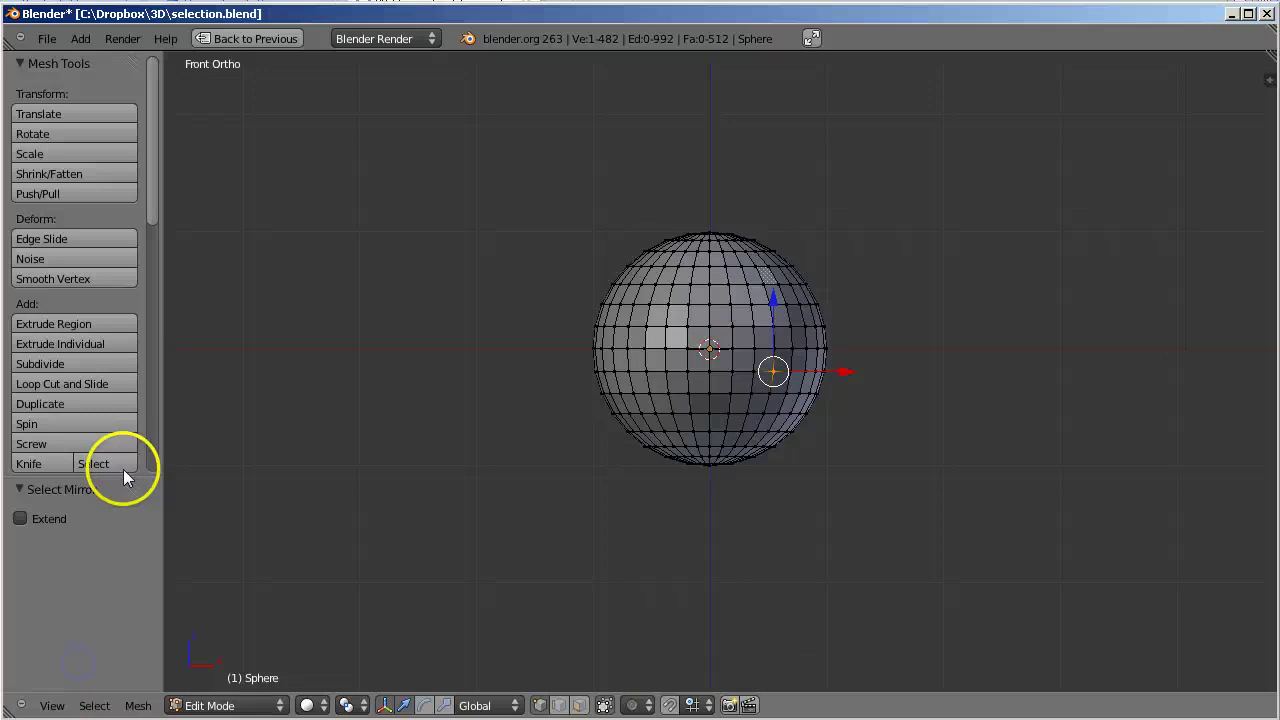
right_click(645, 371)
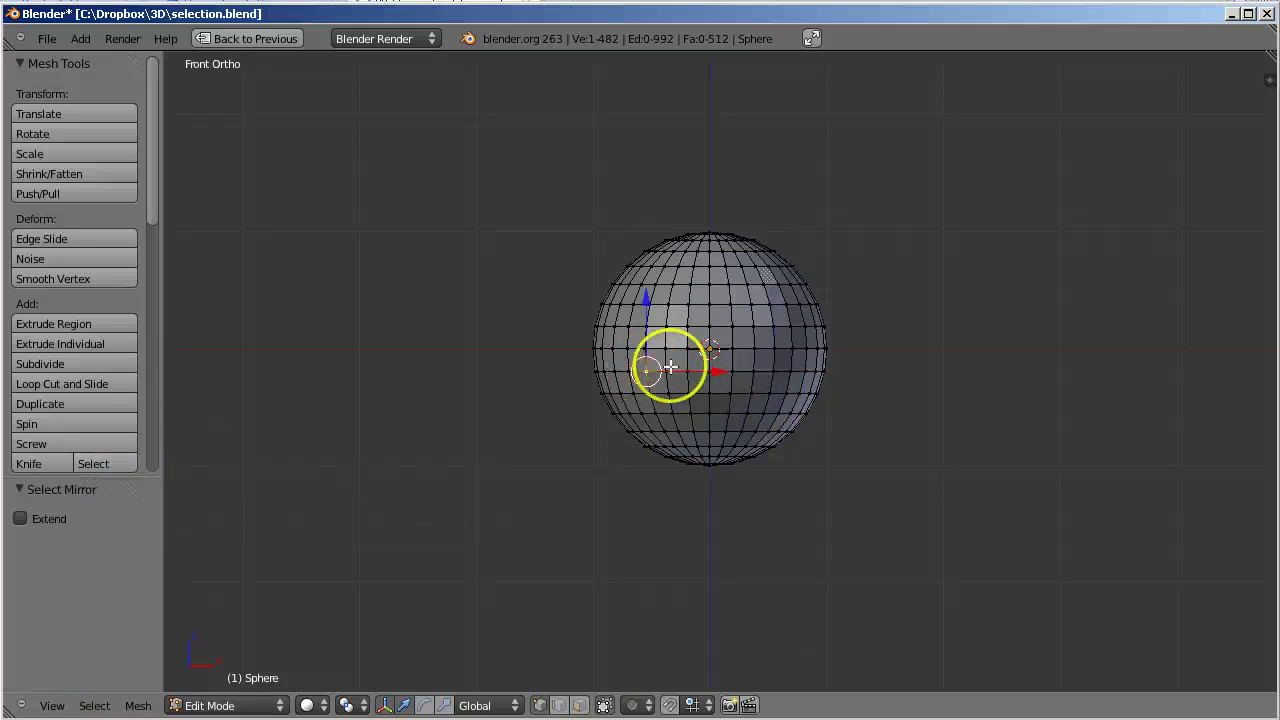
left_click(22, 520)
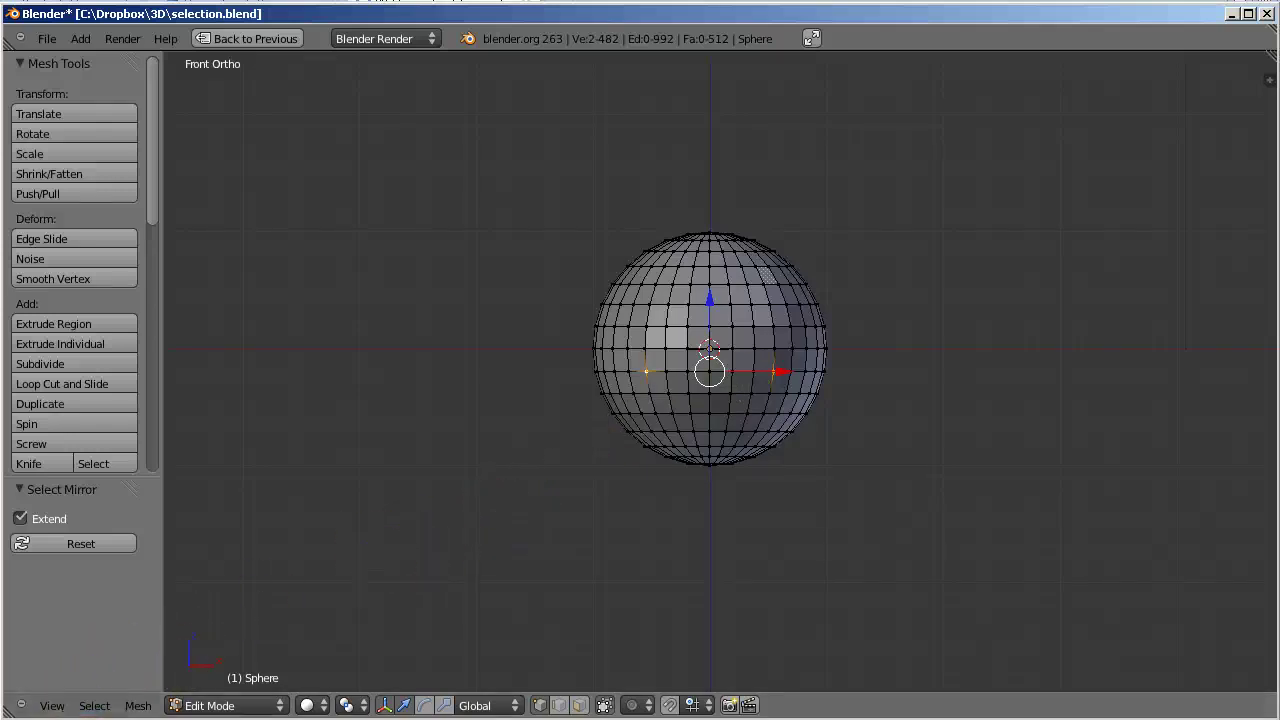
Switch to face select mode, select a left-side face, and browse the Select Similar options.
left_click(95, 705)
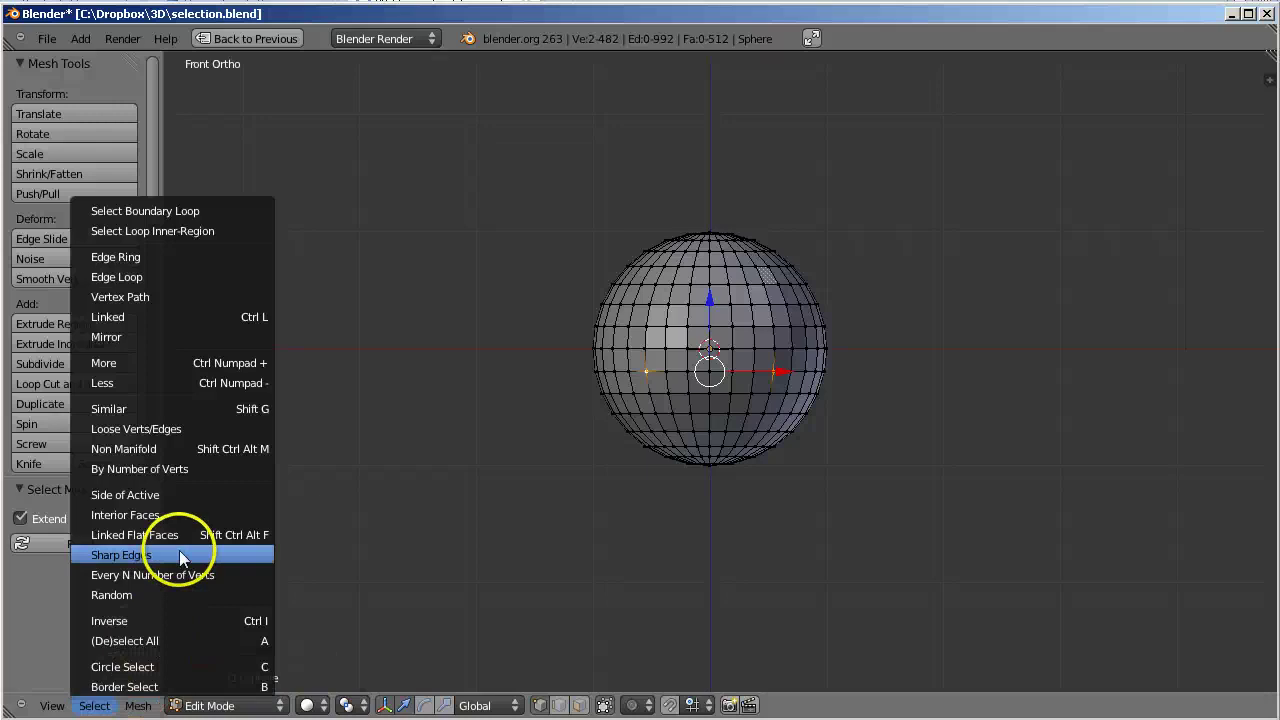
left_click(195, 405)
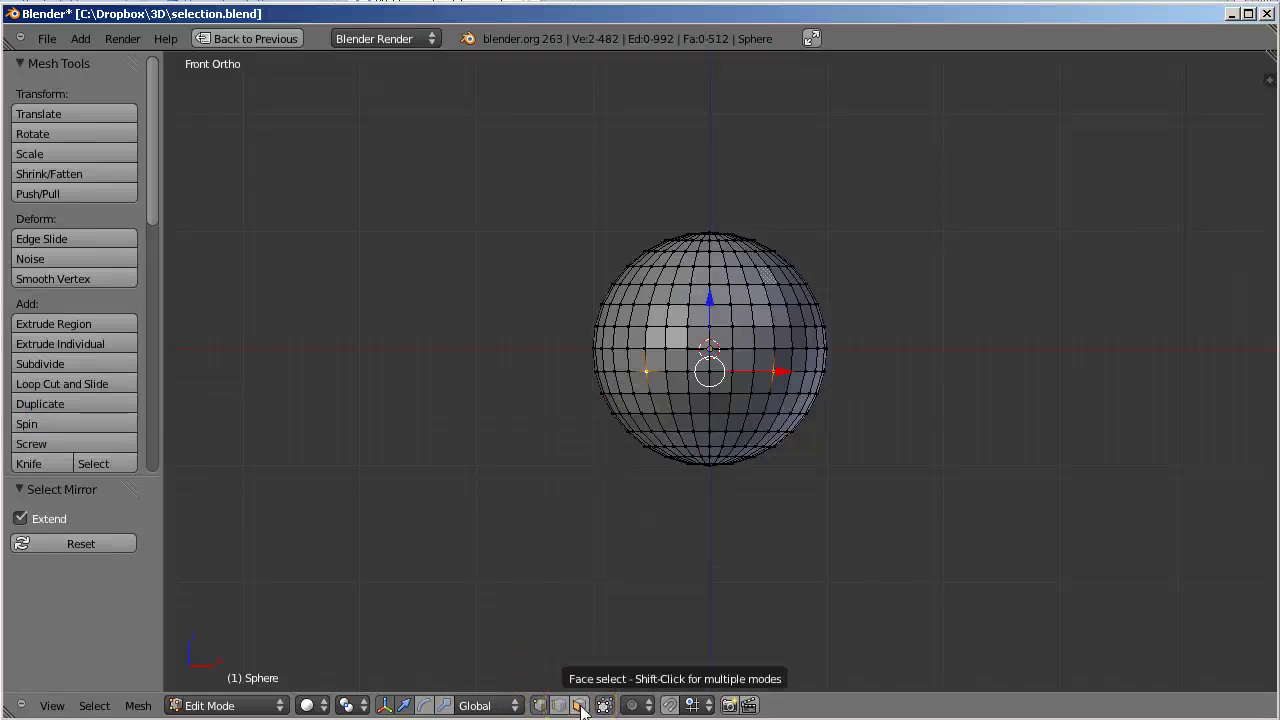
left_click(579, 707)
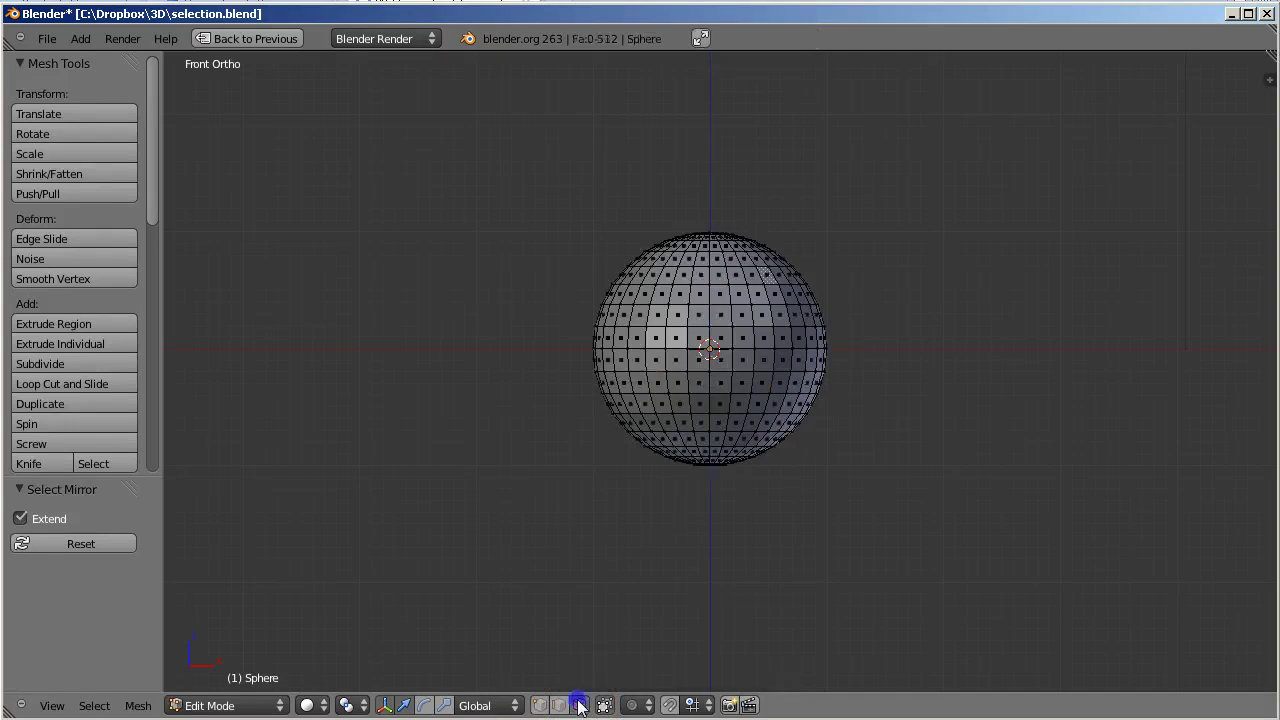
right_click(638, 340)
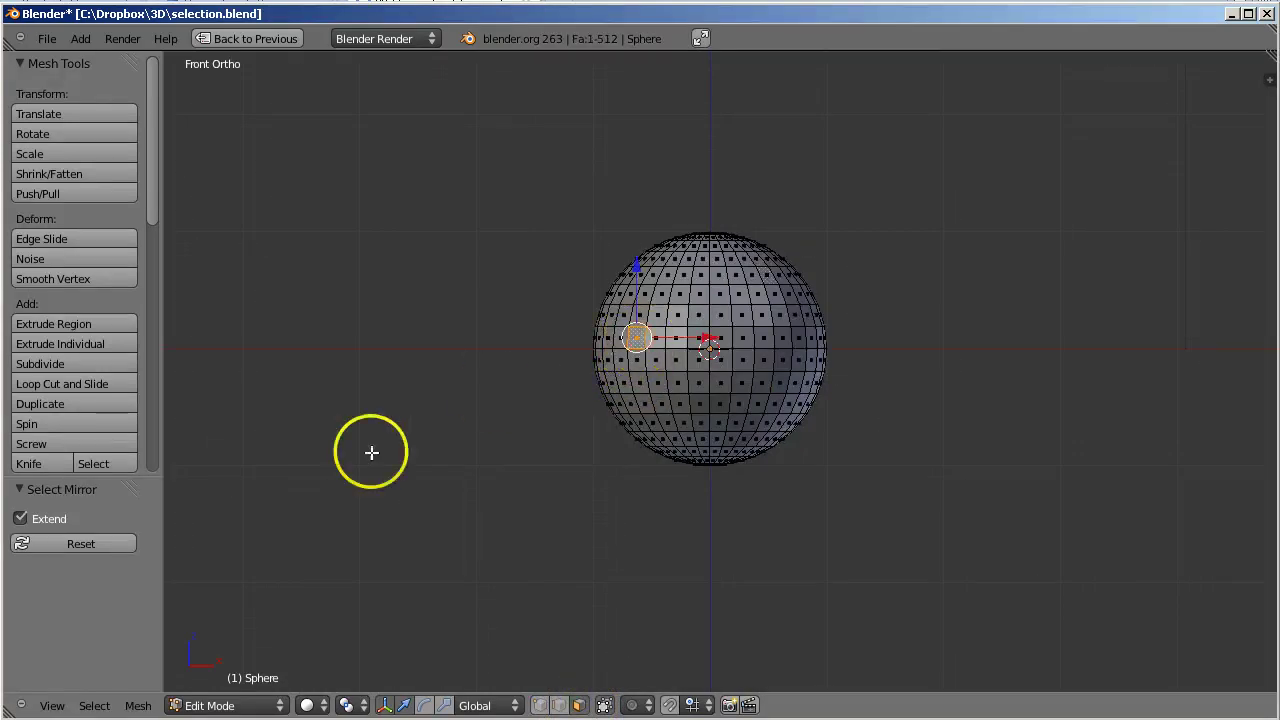
left_click(93, 706)
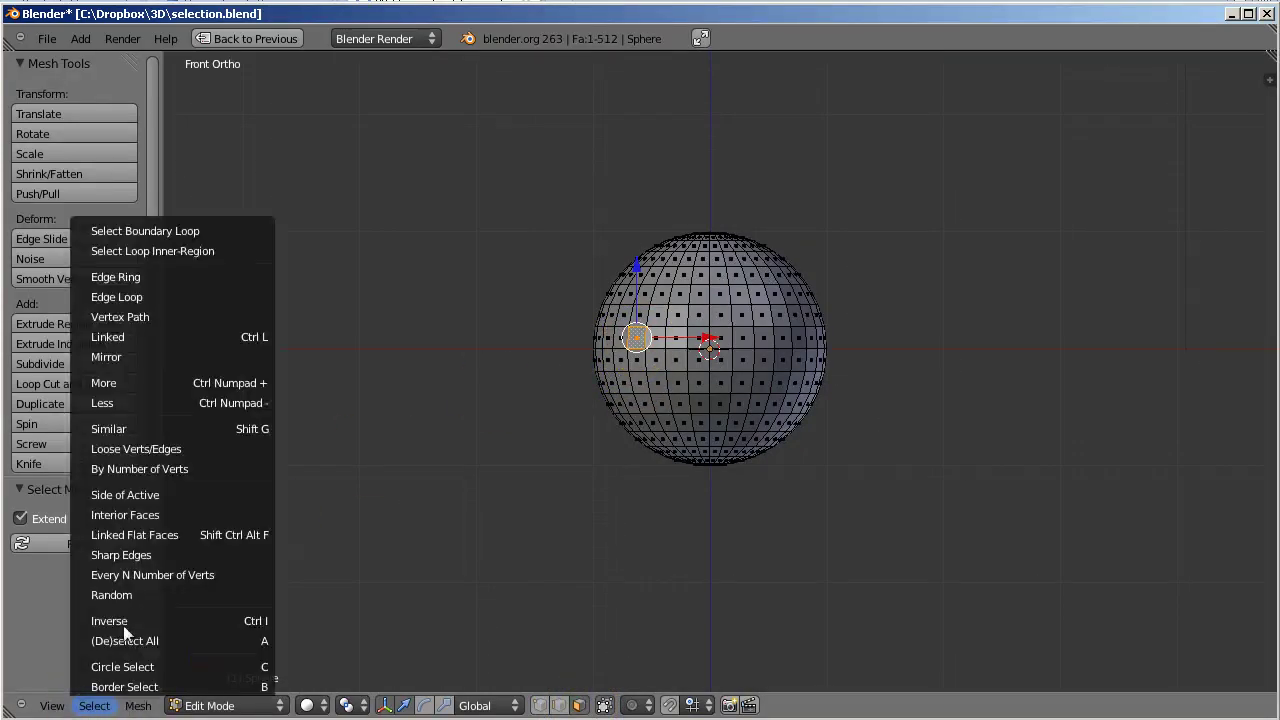
left_click(203, 432)
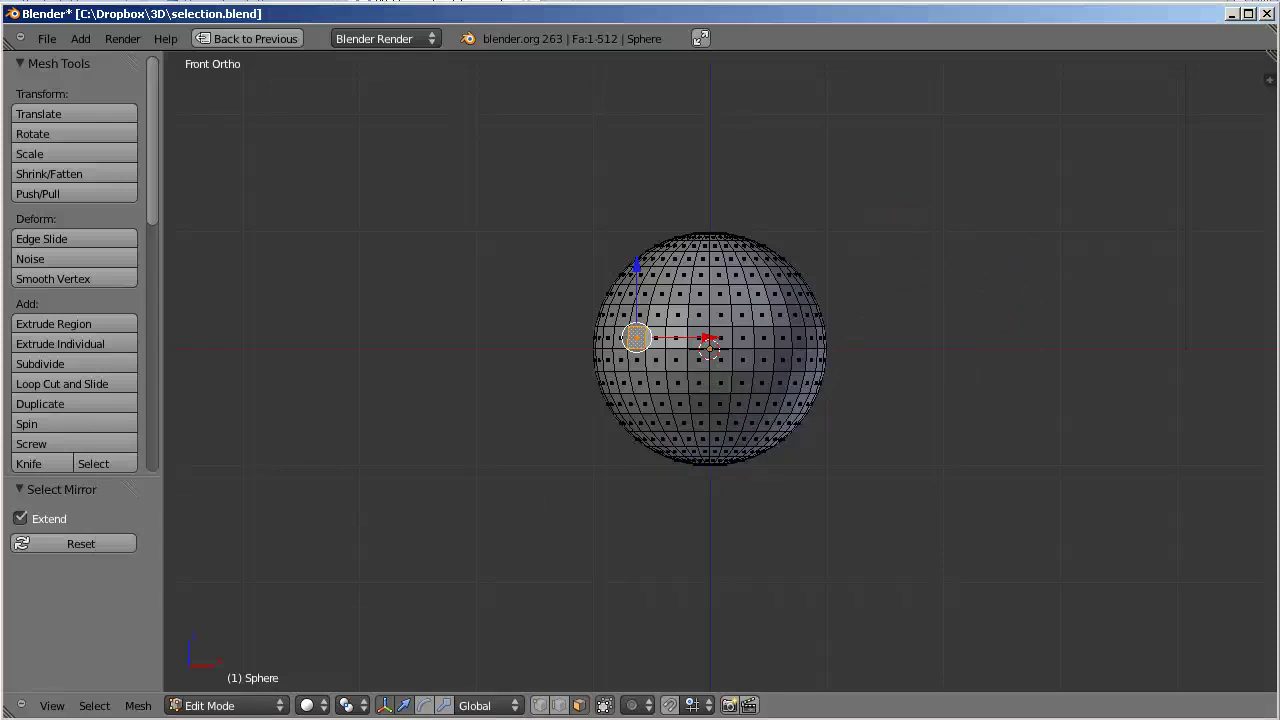
left_click(80, 38)
mouse_move(93, 67)
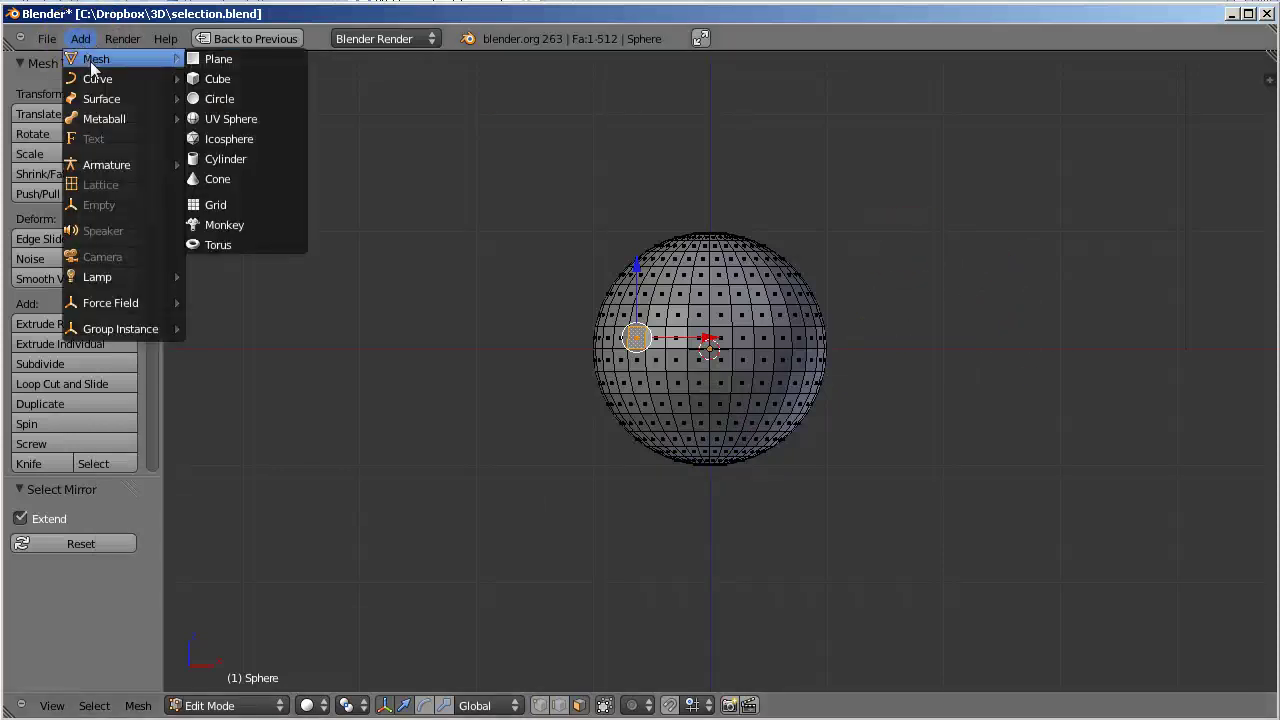
Add a Monkey mesh moved 2.620 along X, orbit, and select one sphere face.
left_click(244, 224)
left_click_drag(780, 346, 1125, 355)
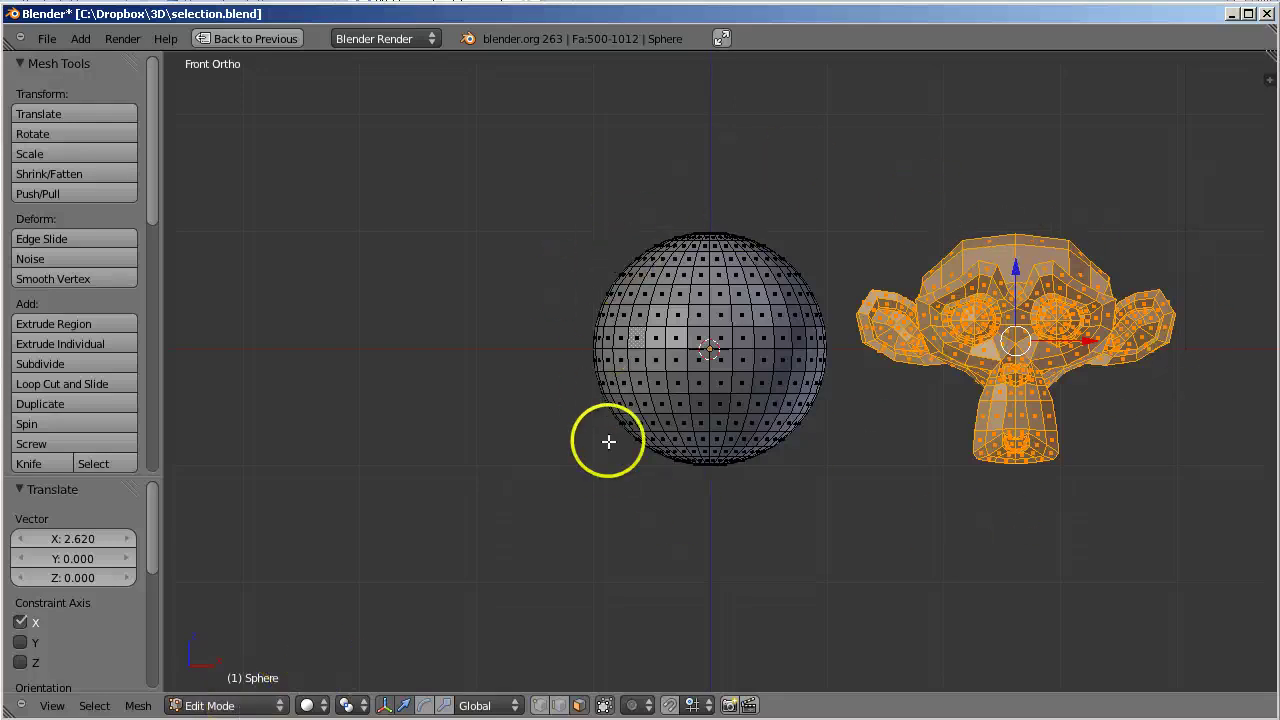
middle_click_drag(845, 452, 806, 480)
right_click(665, 345)
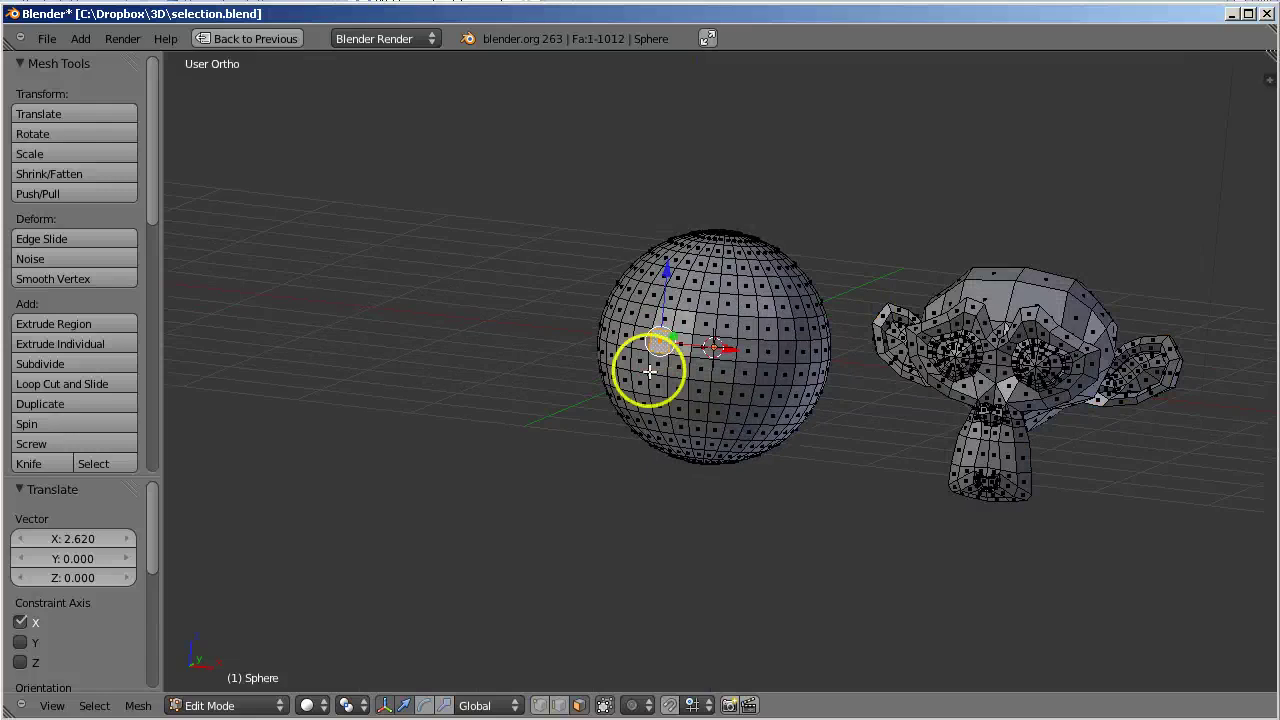
Select all faces whose normal matches the chosen sphere face using Select Similar > Normal.
left_click(94, 706)
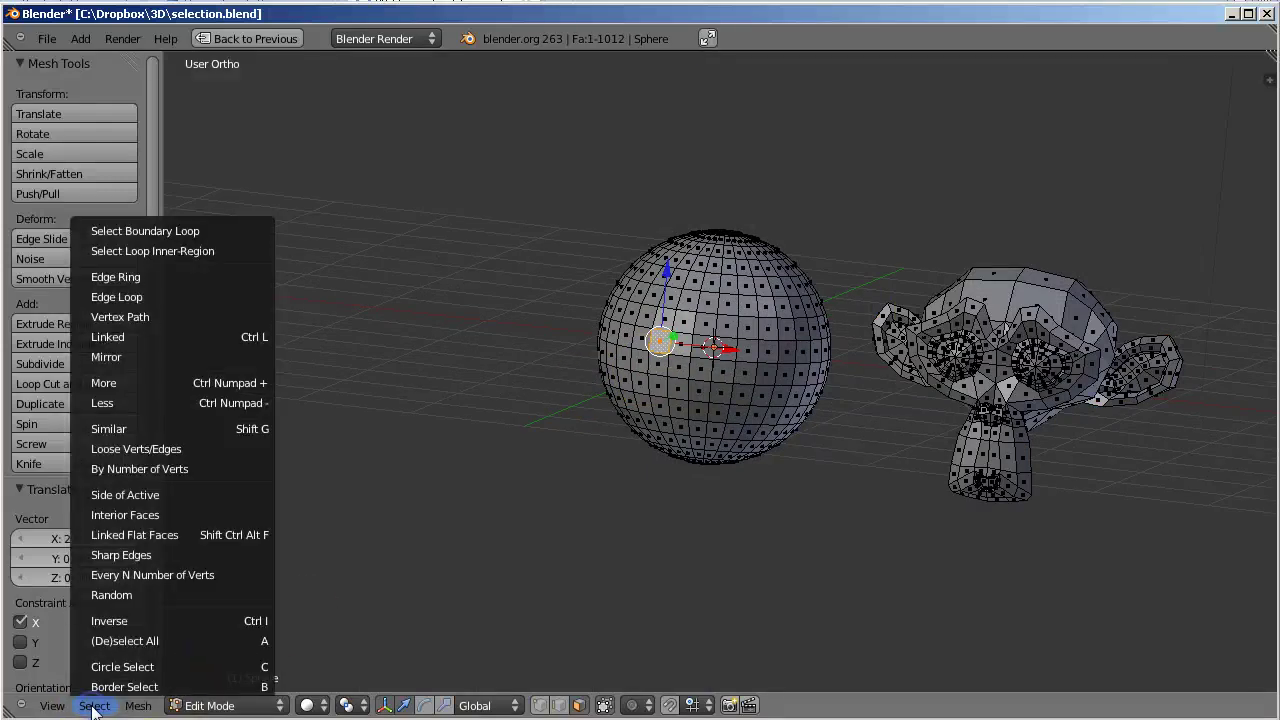
left_click(187, 429)
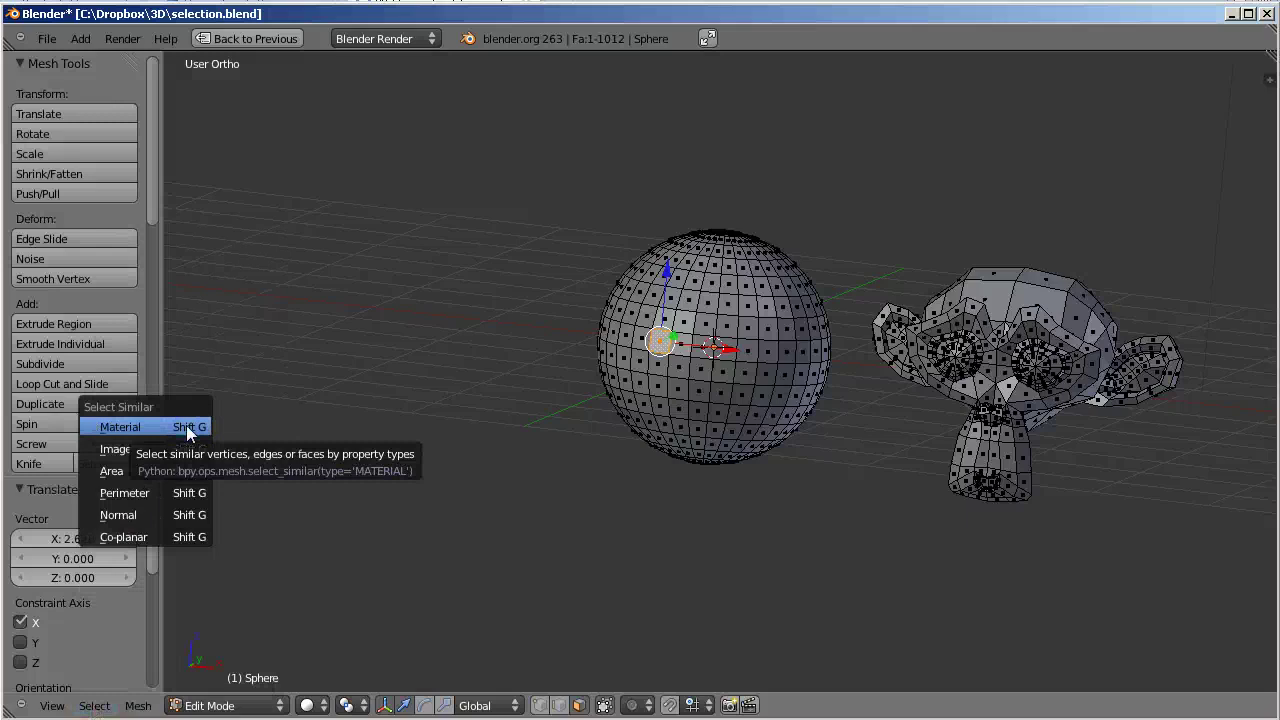
left_click(155, 514)
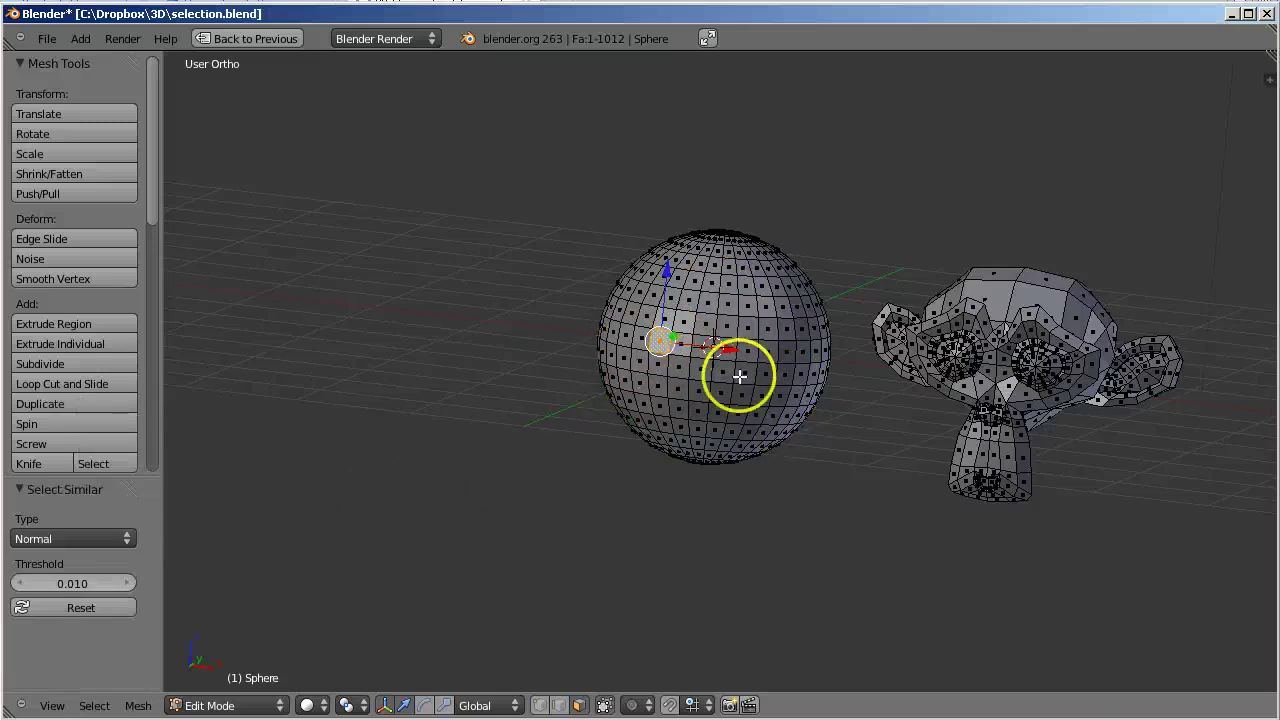
middle_click_drag(880, 531, 524, 413)
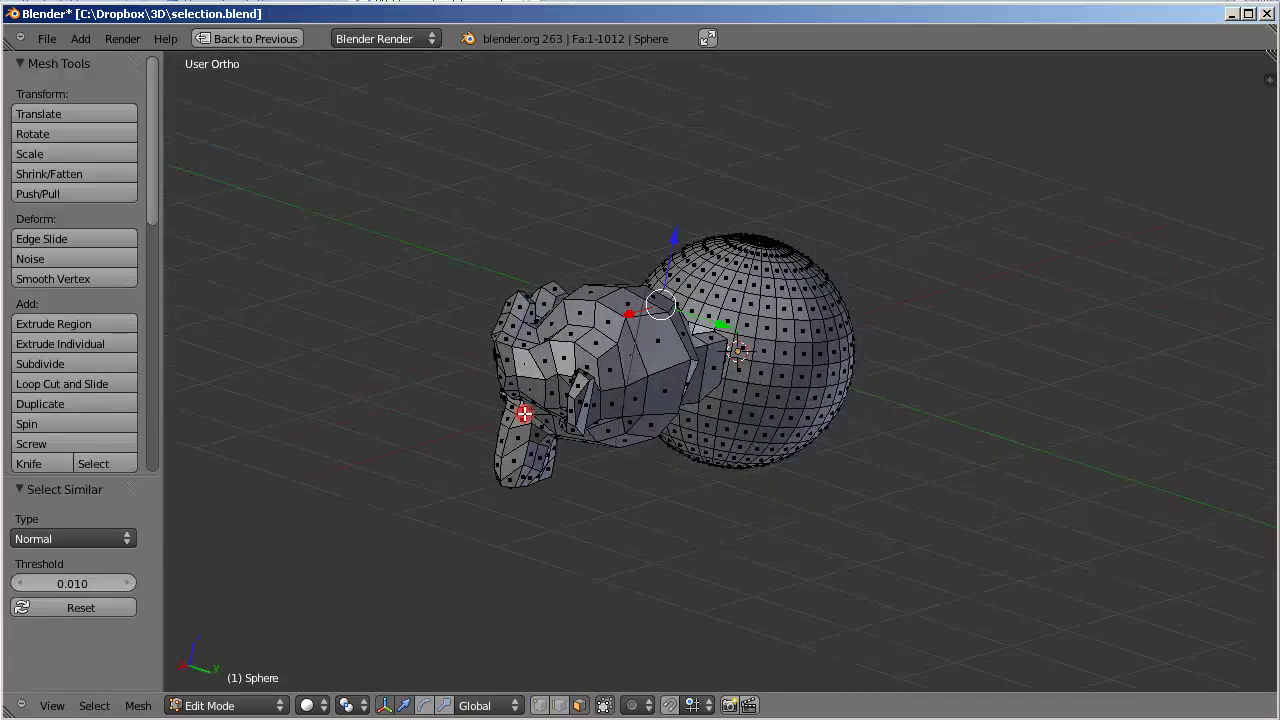
middle_click_drag(738, 350, 708, 346)
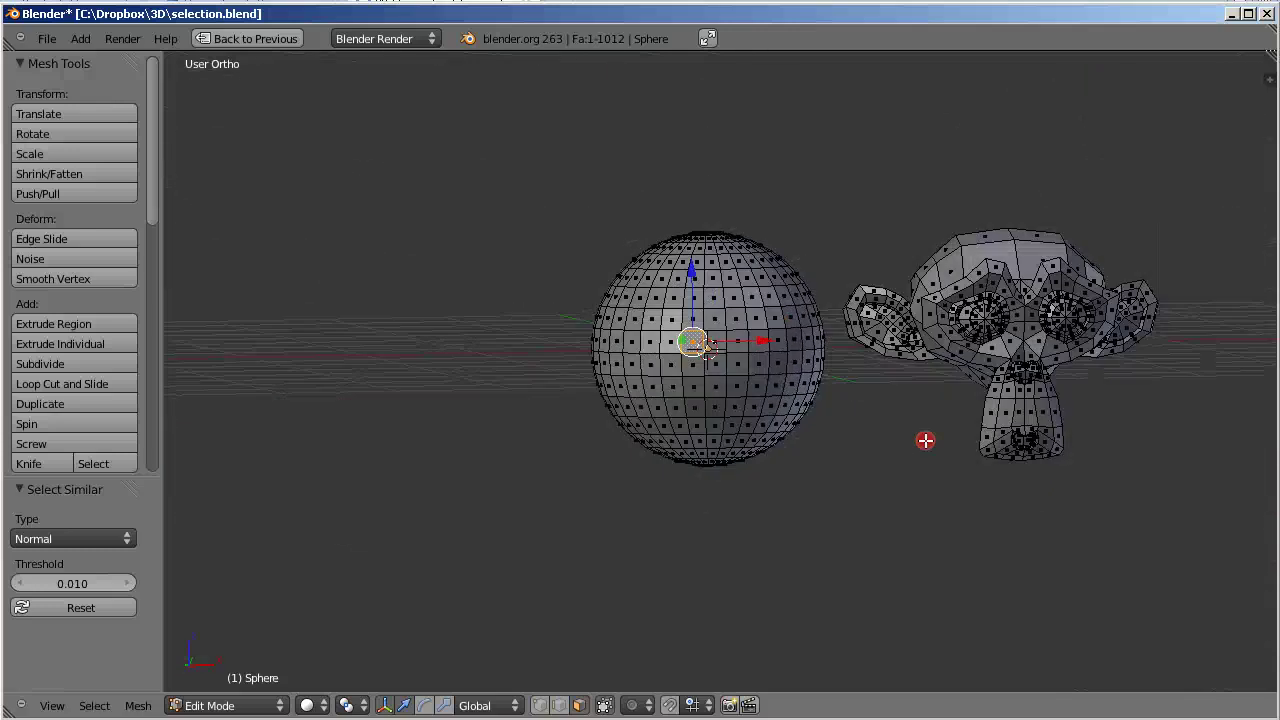
middle_click_drag(925, 440, 871, 480)
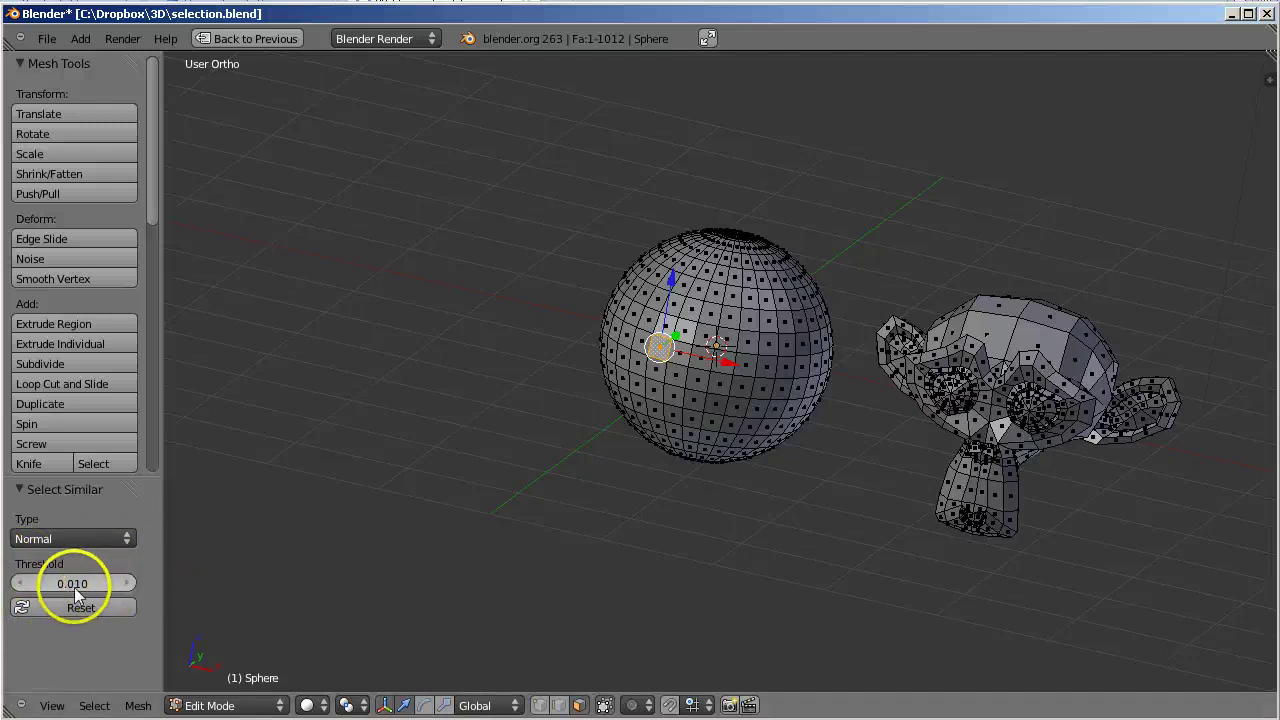
Raise the similarity threshold to 0.170, then switch to vertex select mode.
left_click_drag(74, 587, 93, 582)
mouse_move(921, 489)
middle_mouse_down()
mouse_move(797, 483)
mouse_move(623, 520)
mouse_move(529, 474)
mouse_move(567, 453)
mouse_move(691, 509)
mouse_move(891, 503)
mouse_move(1043, 431)
mouse_move(951, 480)
mouse_move(742, 525)
mouse_move(917, 482)
middle_mouse_up()
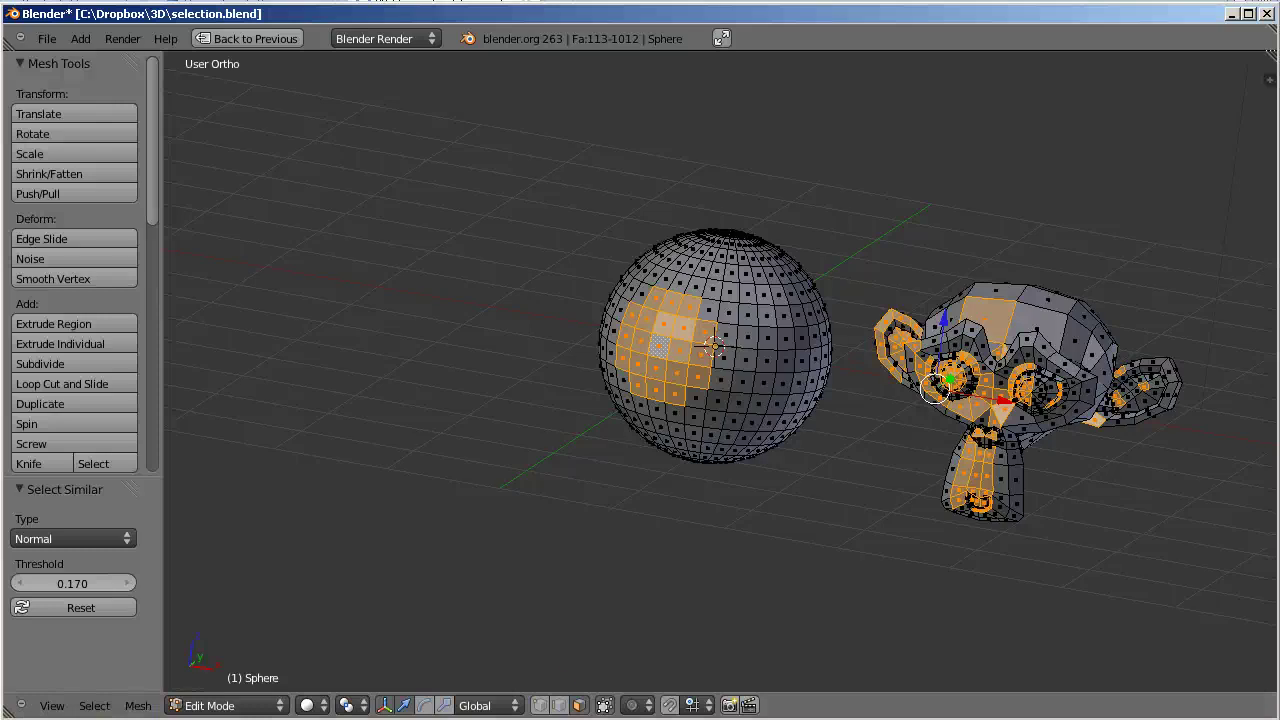
left_click(539, 705)
Pick a monkey vertex, grow the selection across the monkey, and delete those vertices.
right_click(1021, 341)
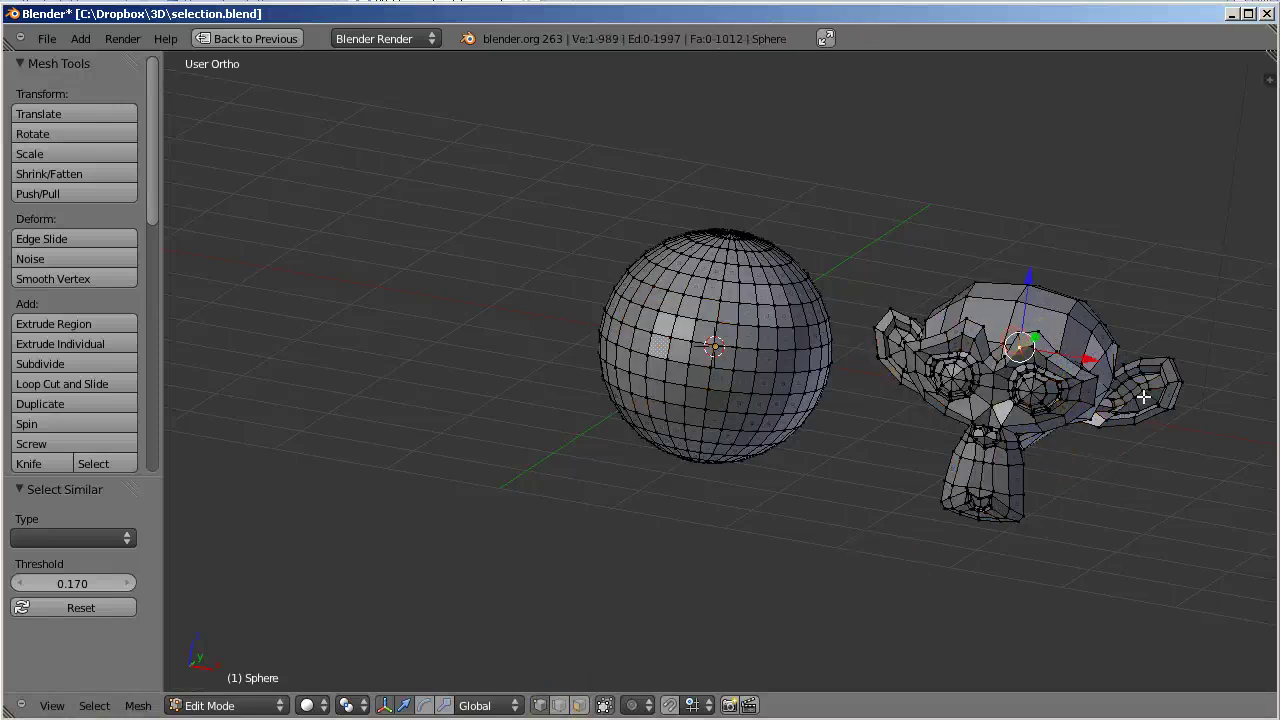
key("ctrl+KP_Add")
key("ctrl+KP_Add")
key("ctrl+KP_Add")
key("ctrl+KP_Add")
key("ctrl+KP_Add")
key("ctrl+KP_Add")
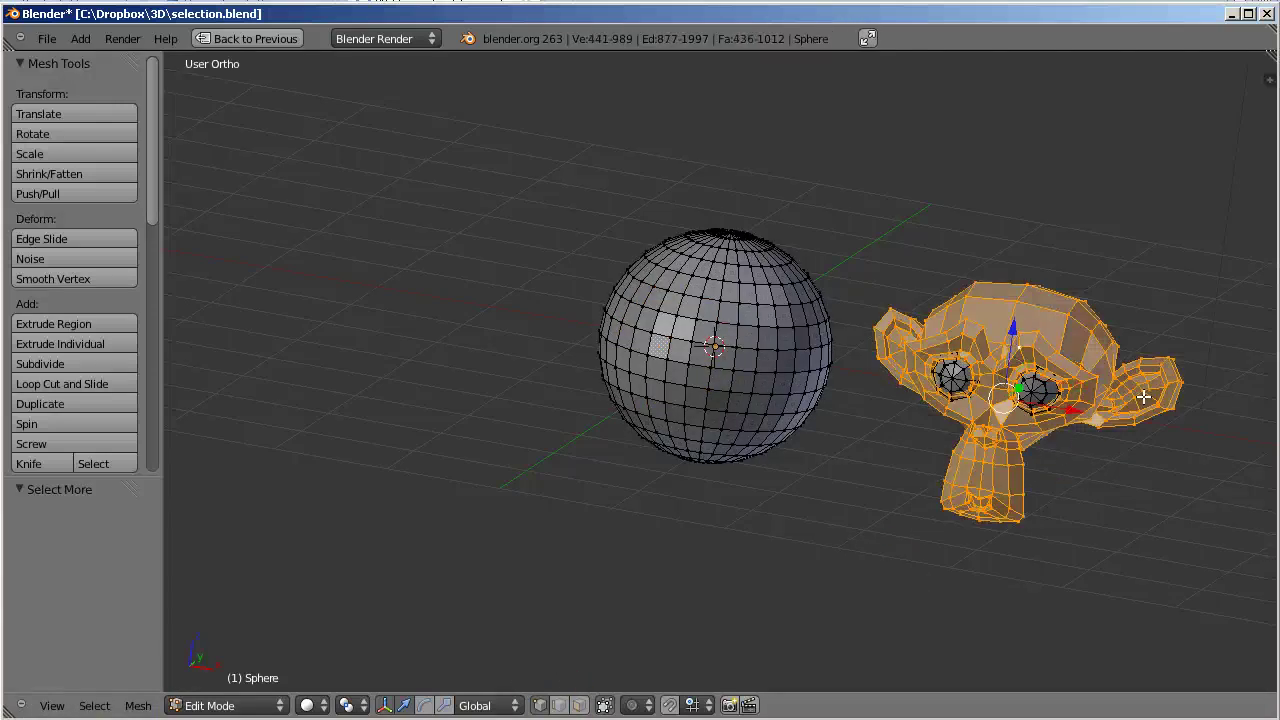
key("x")
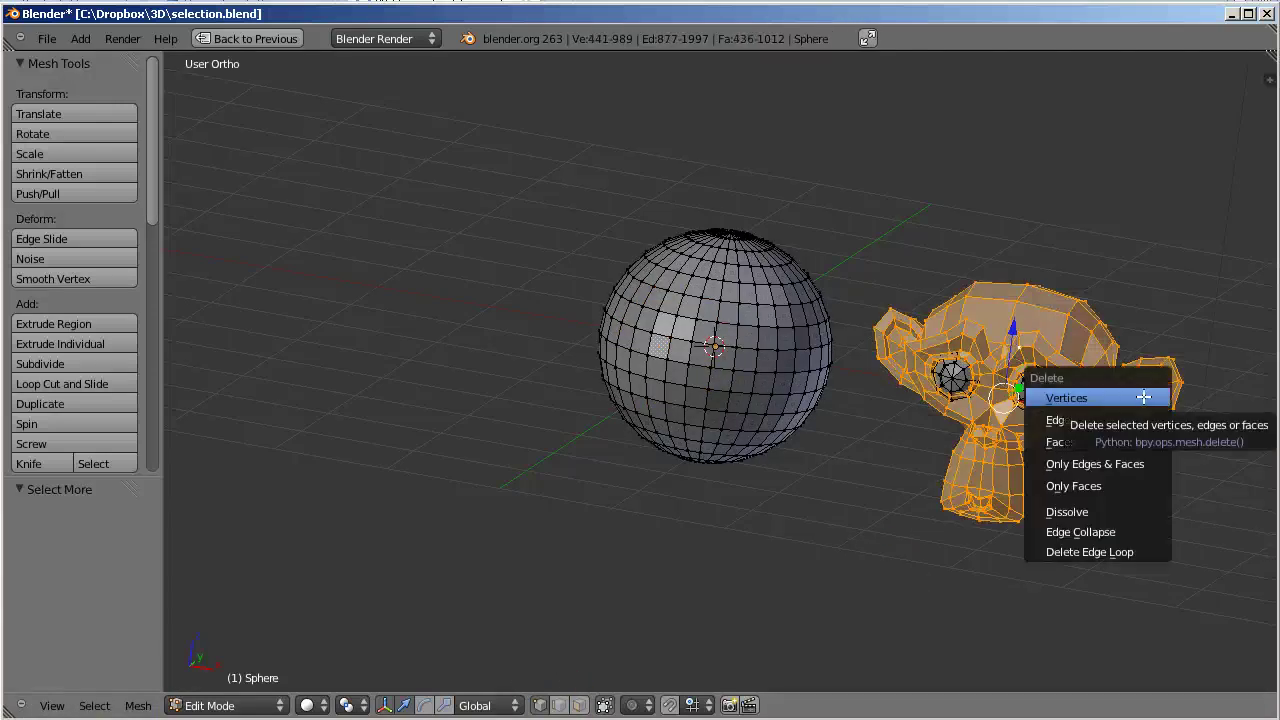
left_click(1144, 397)
Box-select the two leftover eye meshes and delete them.
key("b")
left_click_drag(906, 267, 1115, 455)
key("x")
left_click(1114, 455)
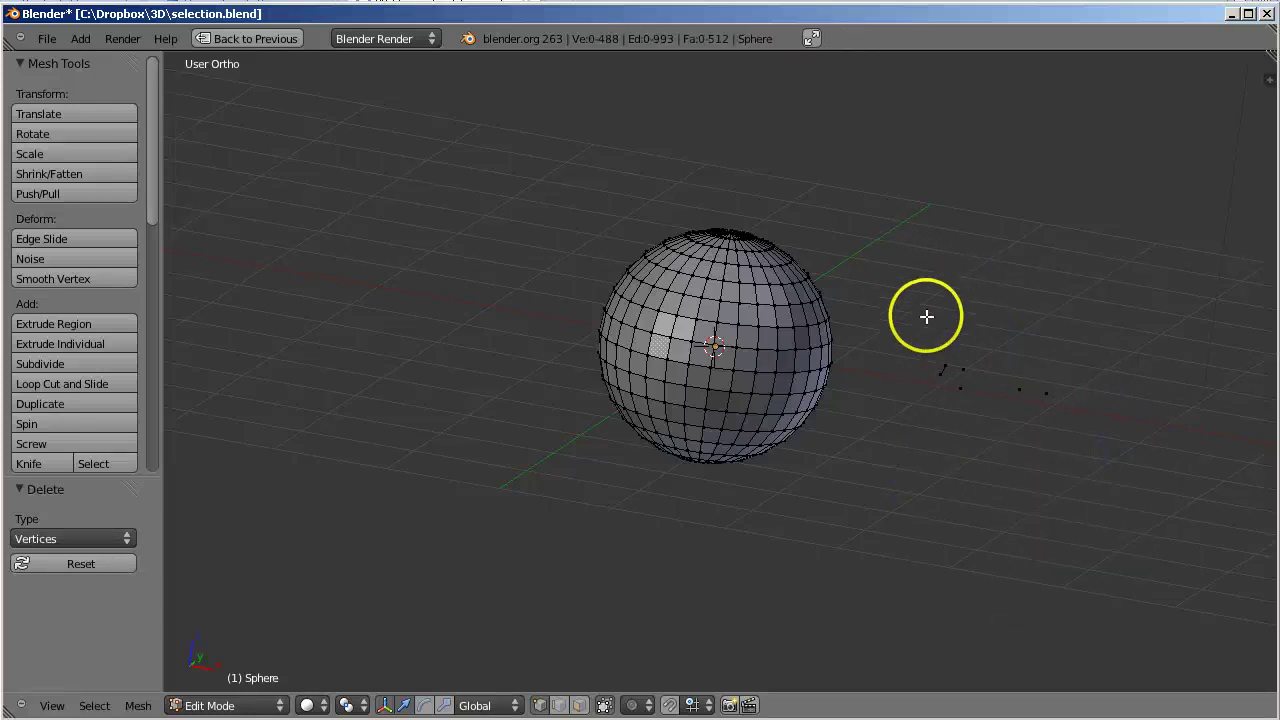
Delete the remaining stray monkey vertices.
key("x")
left_click(1105, 454)
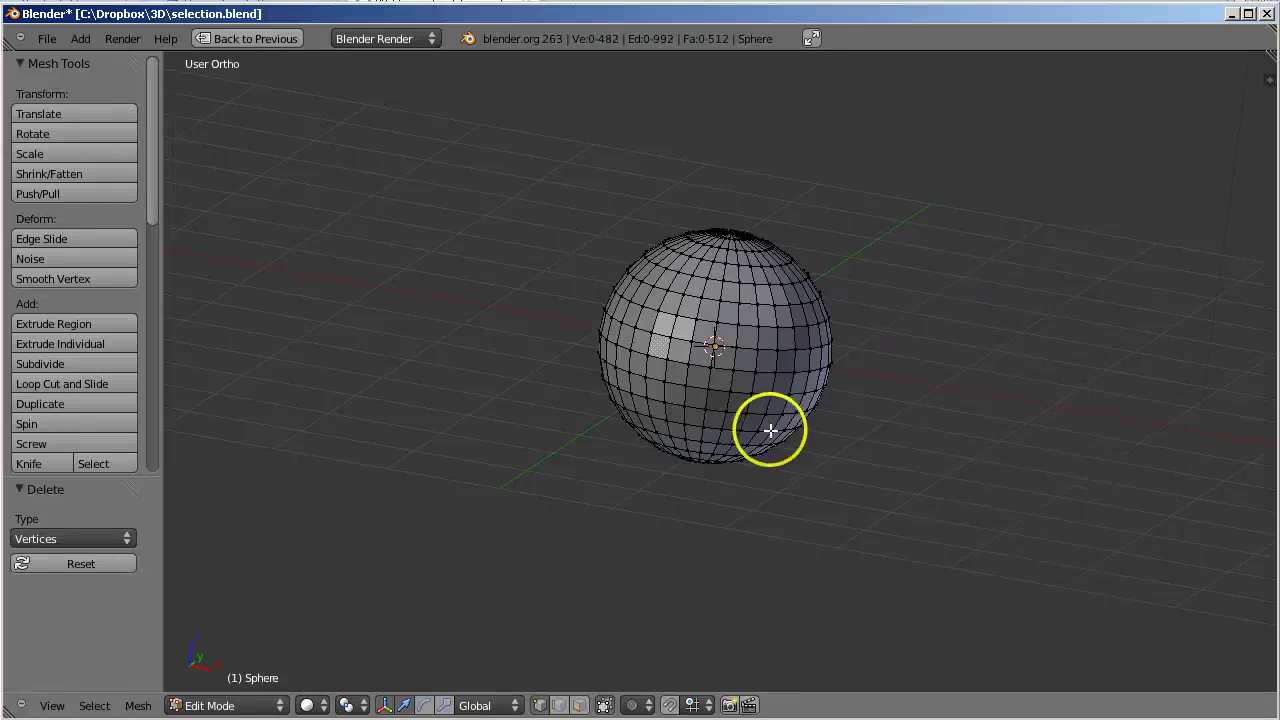
left_click(94, 706)
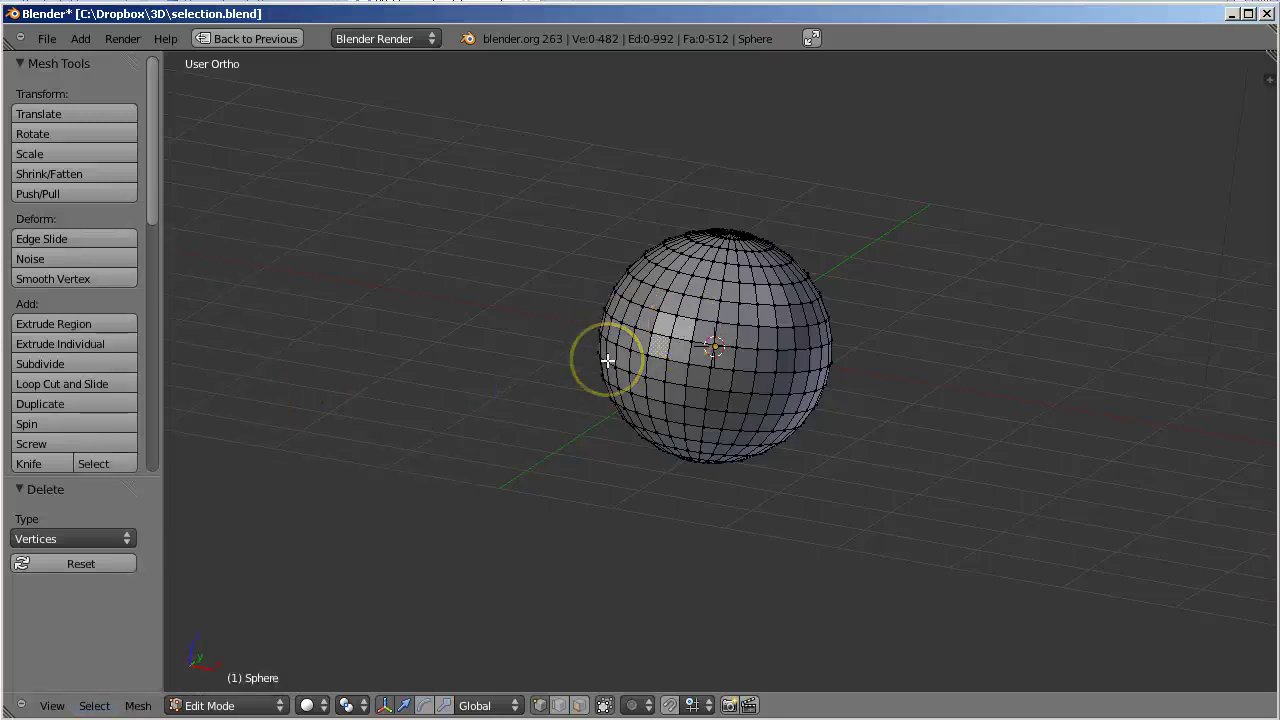
Add trial vertices left of the sphere and delete them again.
right_click(479, 330, "ctrl")
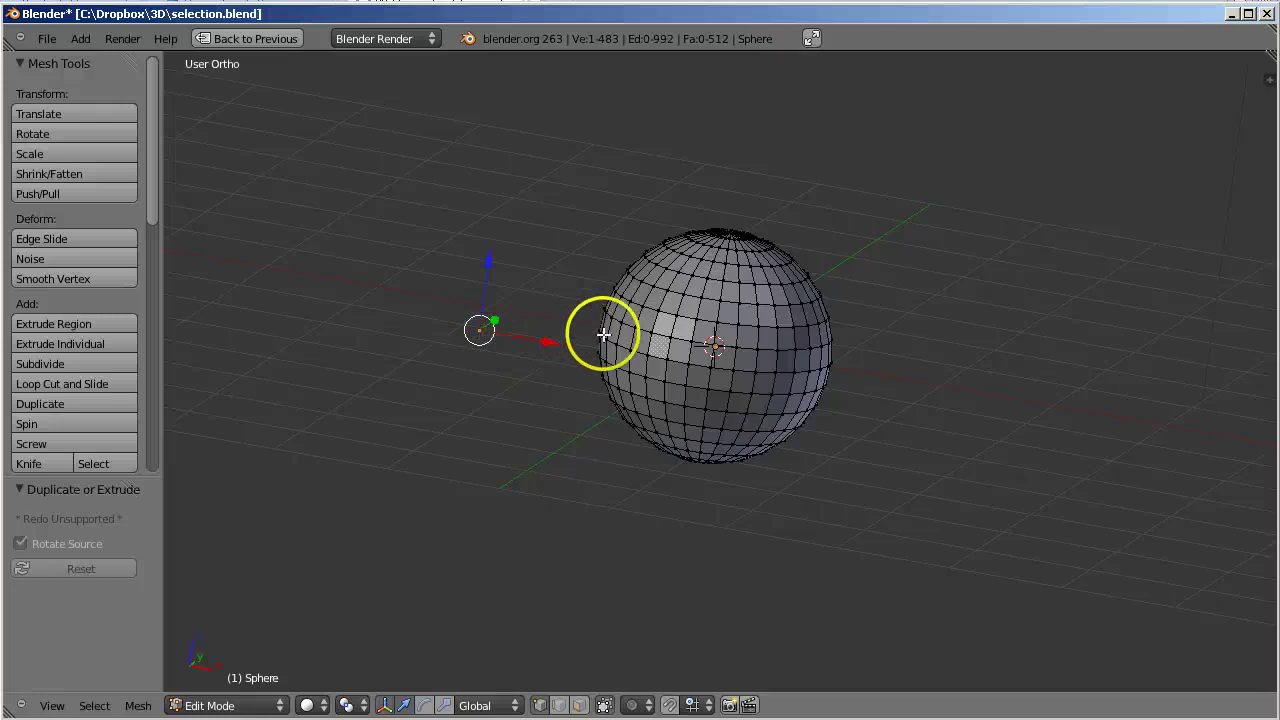
key("x")
left_click(482, 334)
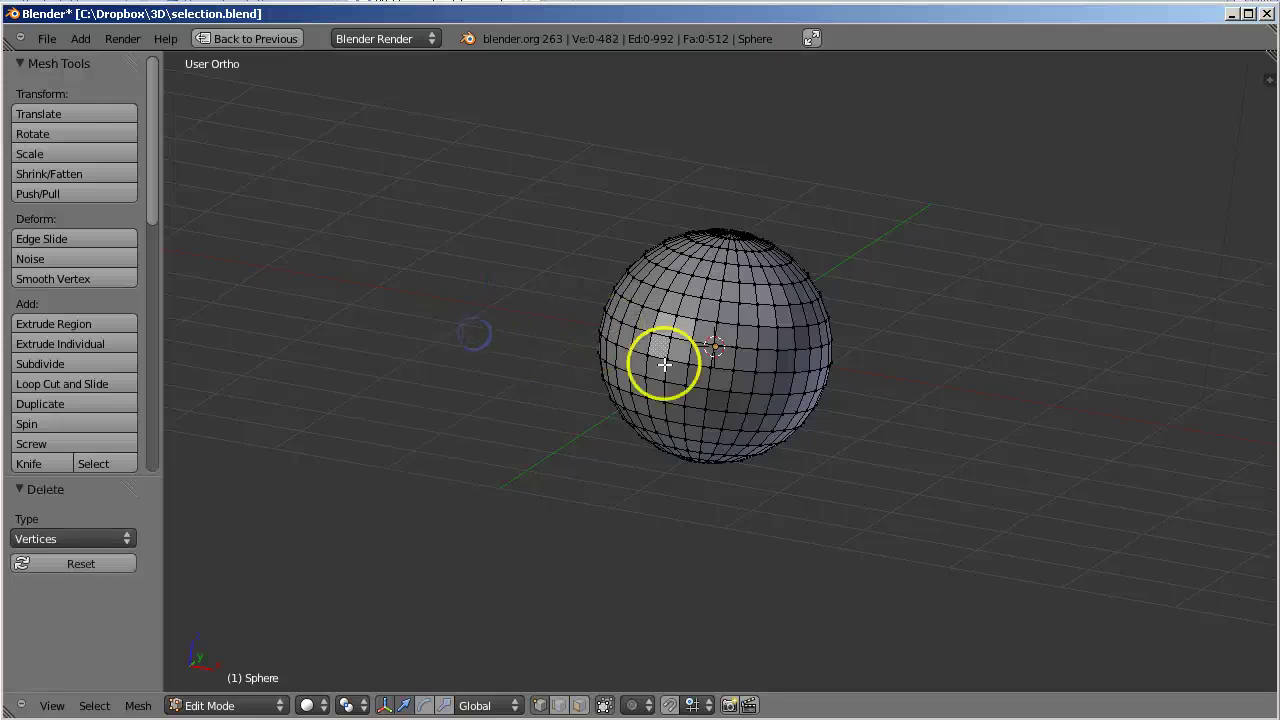
left_click_drag(632, 372, 627, 352)
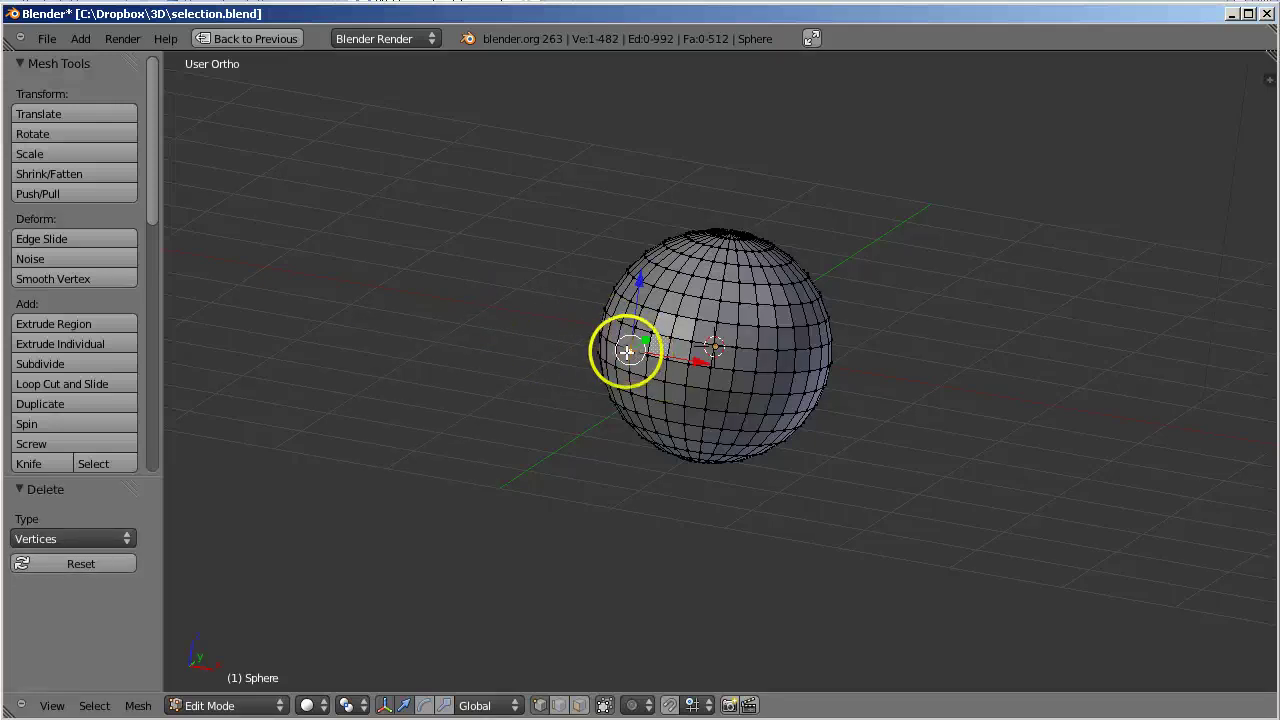
left_click(427, 333, "ctrl")
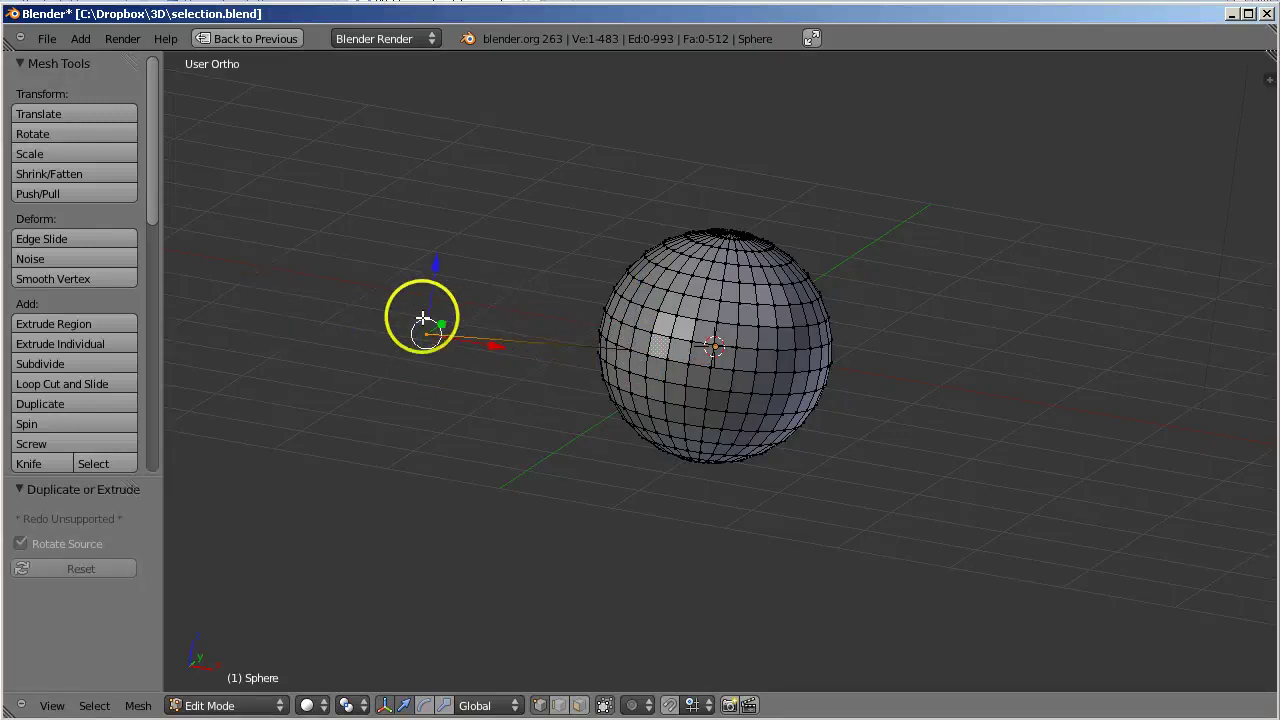
key("x")
left_click(481, 338)
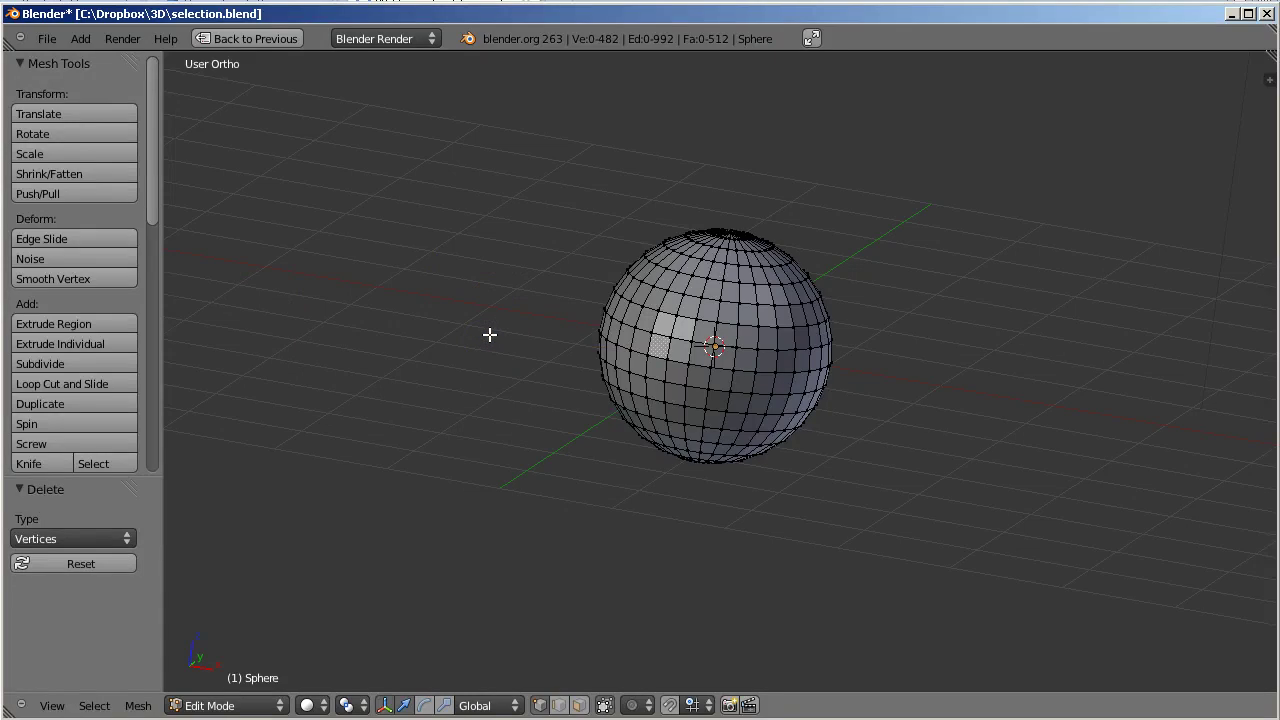
Create two connected free vertices beside the sphere, deselect all, and select loose verts/edges.
left_click(489, 335, "ctrl")
left_click(349, 308, "ctrl")
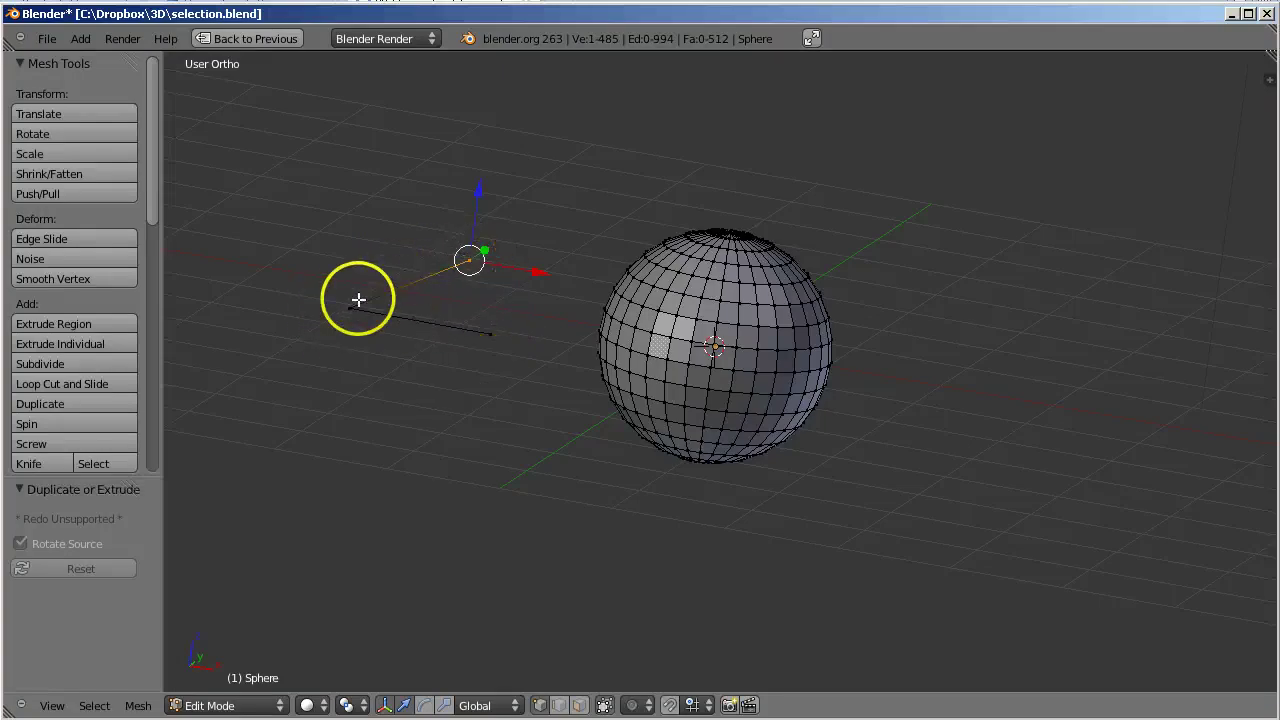
key("a")
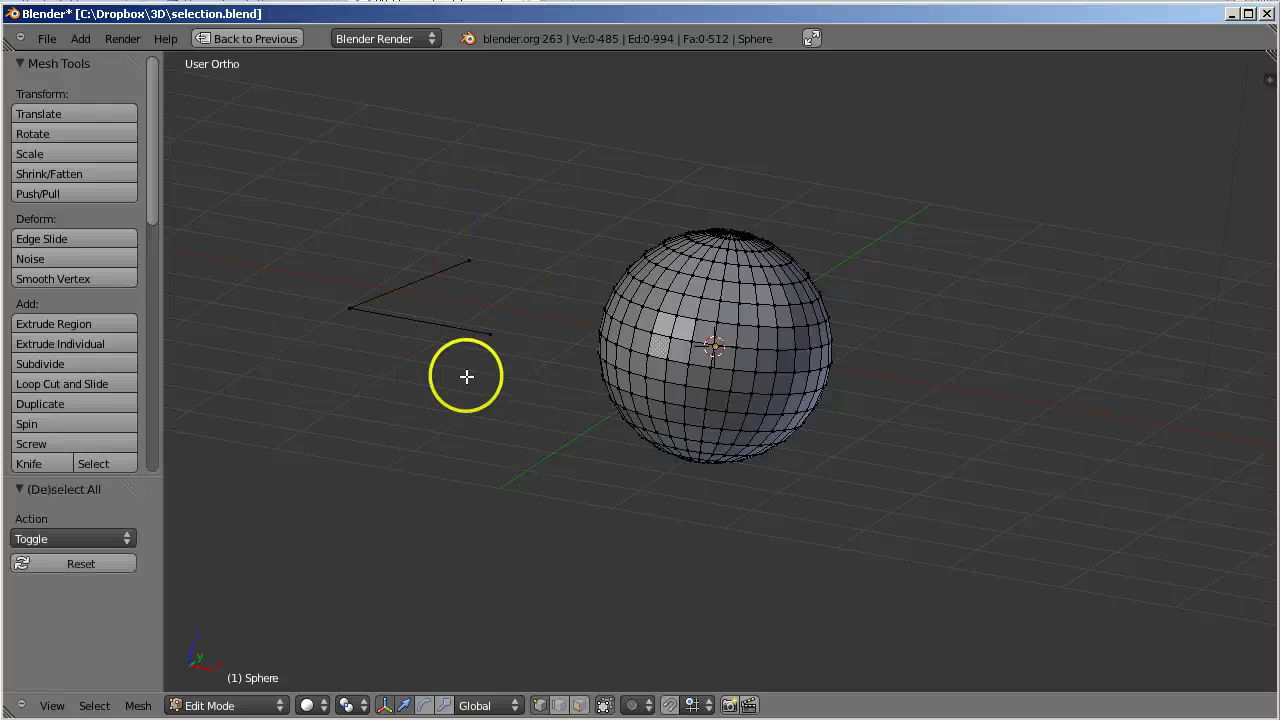
left_click(92, 706)
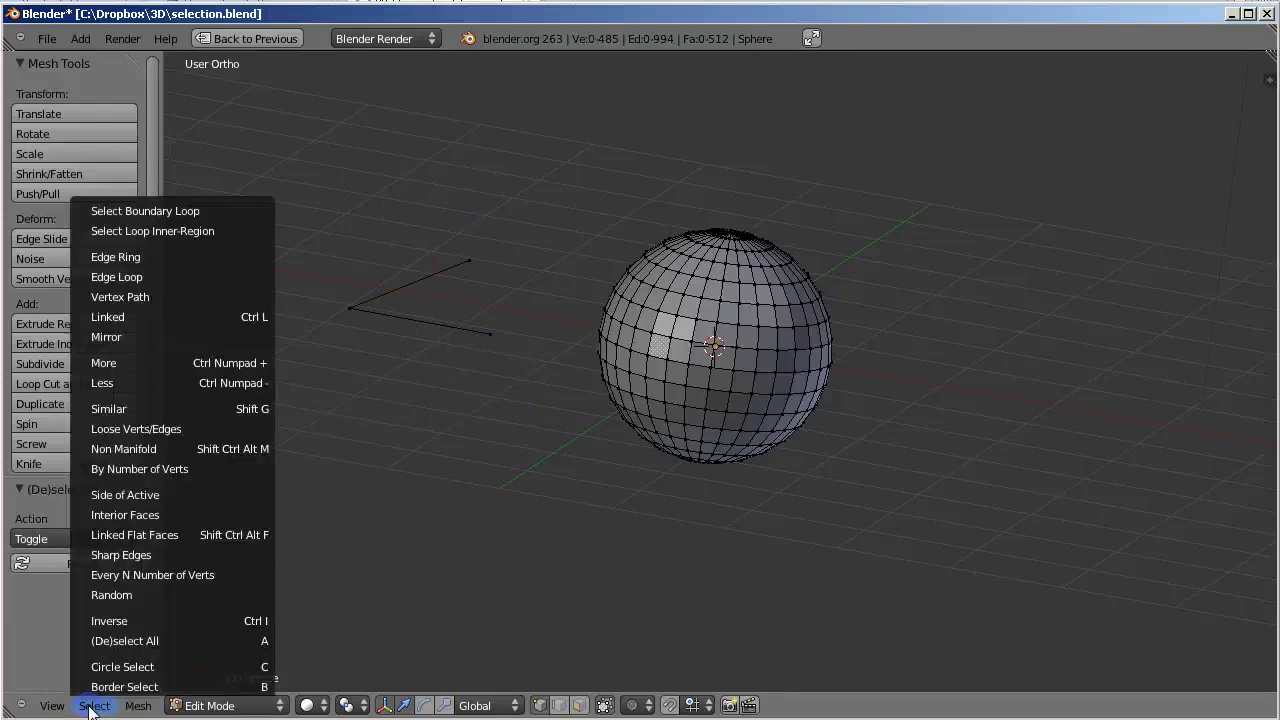
left_click(212, 430)
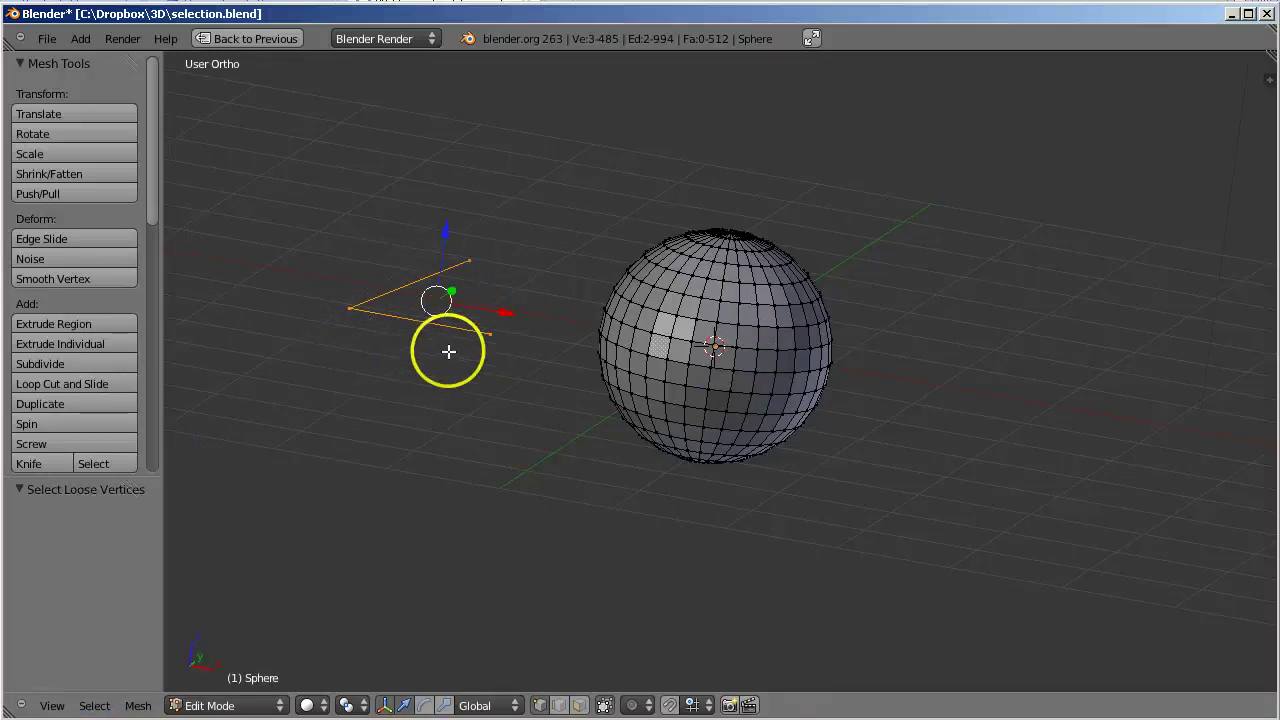
mouse_move(482, 375)
middle_mouse_down()
mouse_move(583, 411)
mouse_move(760, 431)
mouse_move(634, 466)
mouse_move(466, 469)
mouse_move(426, 546)
mouse_move(397, 451)
mouse_move(471, 466)
mouse_move(492, 430)
middle_mouse_up()
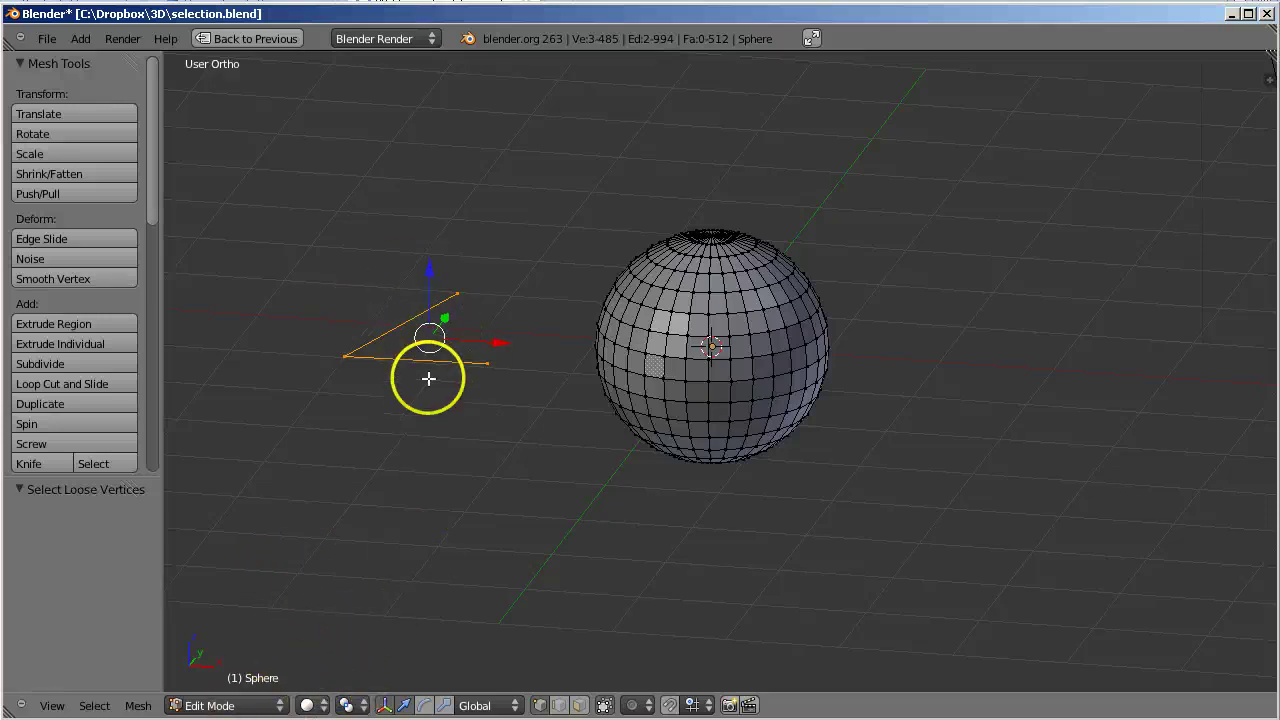
In edge mode, select both loose edges and fill them into a triangle face.
left_click(559, 705)
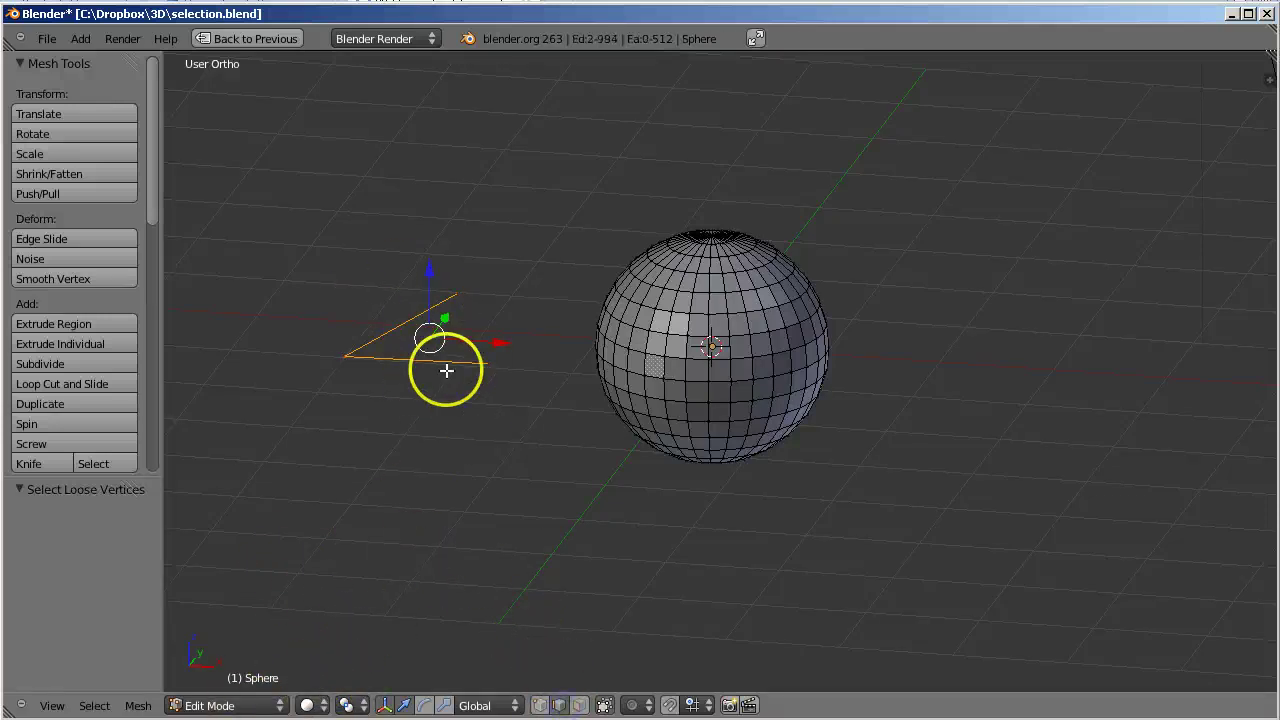
right_click(421, 360)
right_click(411, 322, "shift")
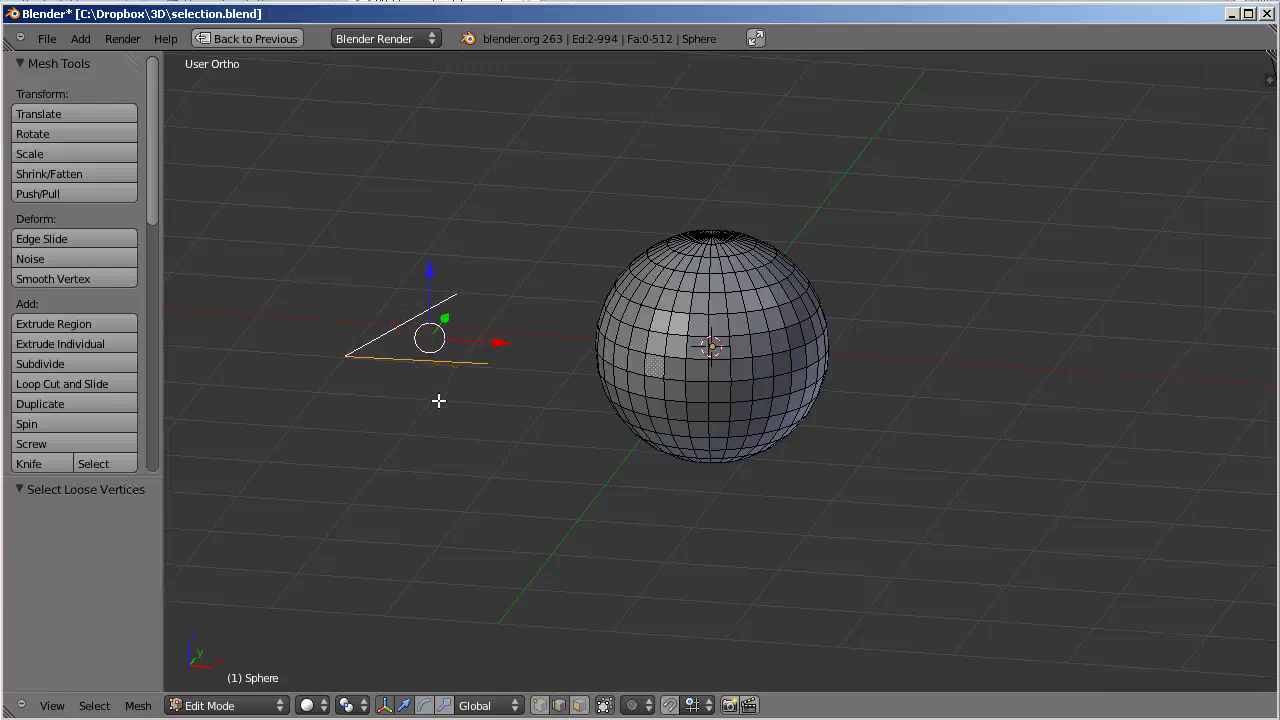
key("f")
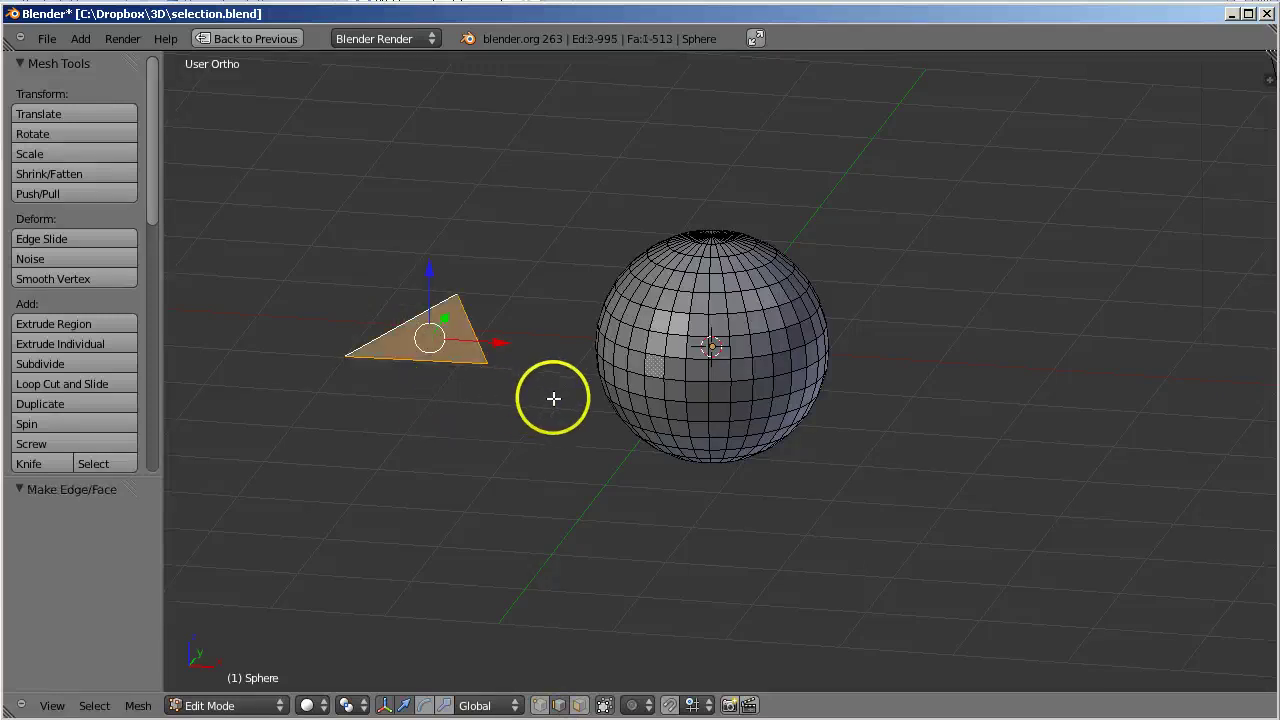
key("a")
key("a")
key("a")
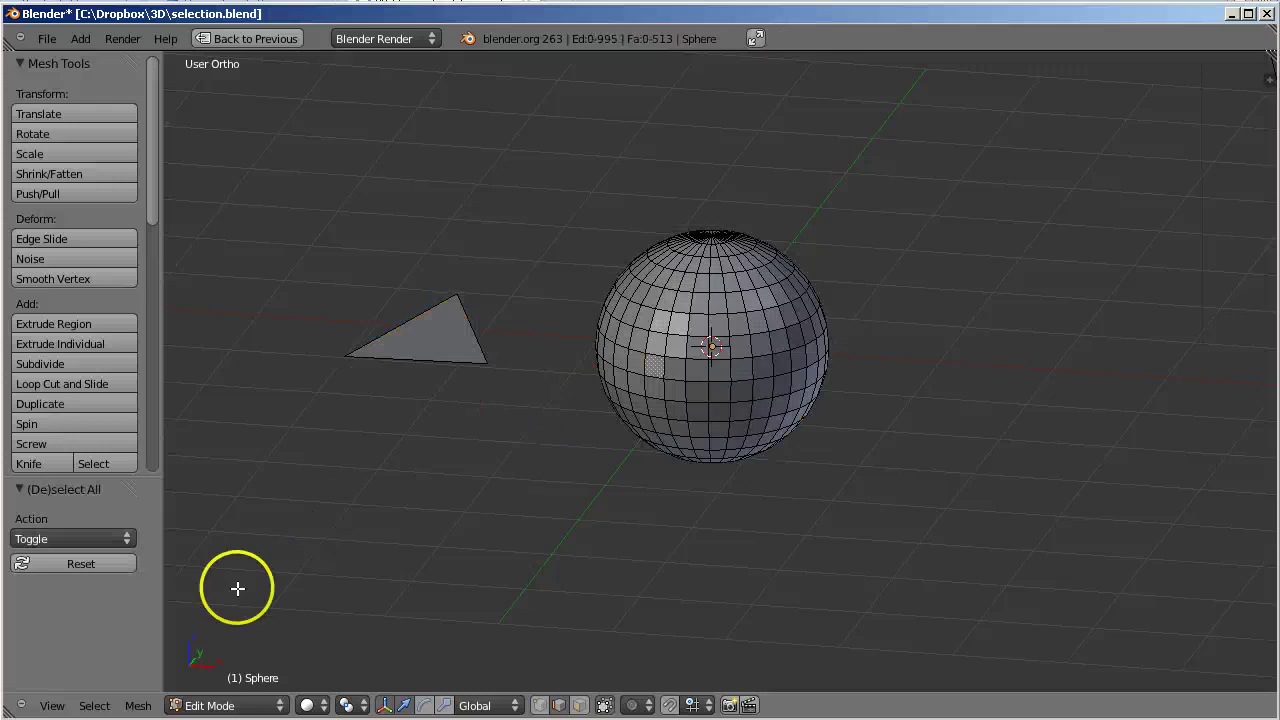
Run Select Loose Verts/Edges twice to confirm the triangle is no longer picked.
left_click(92, 706)
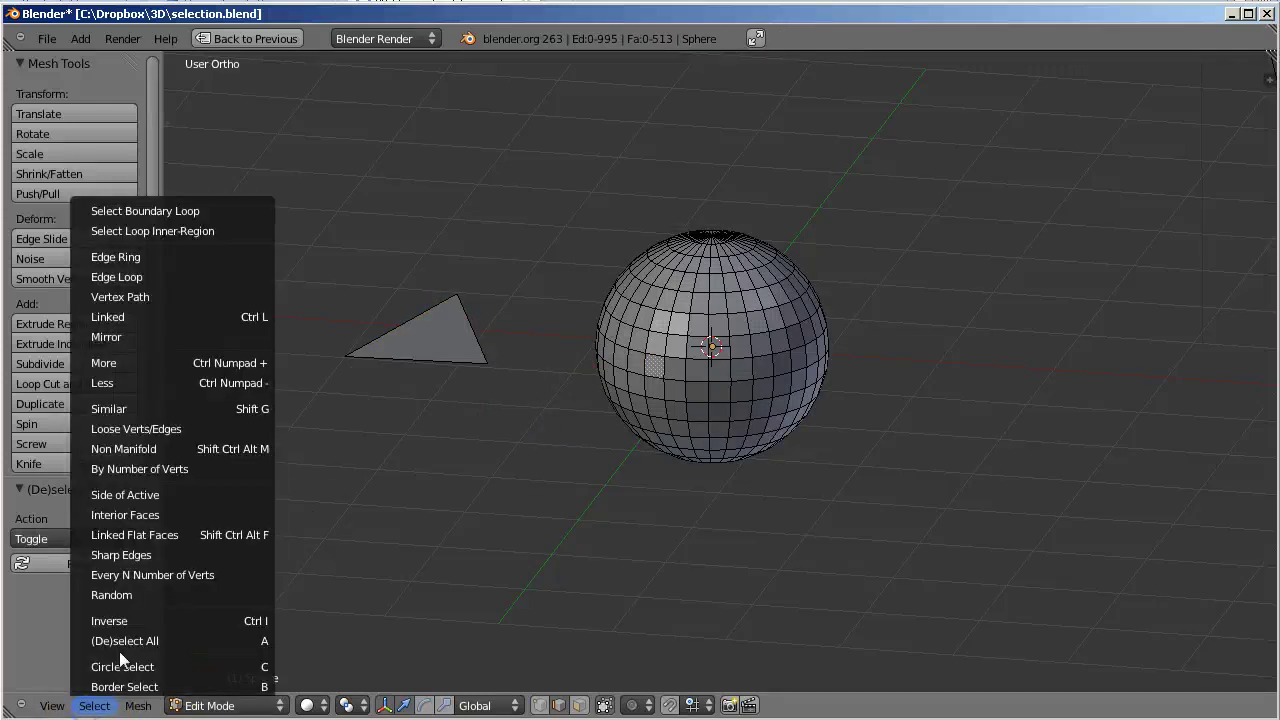
left_click(198, 428)
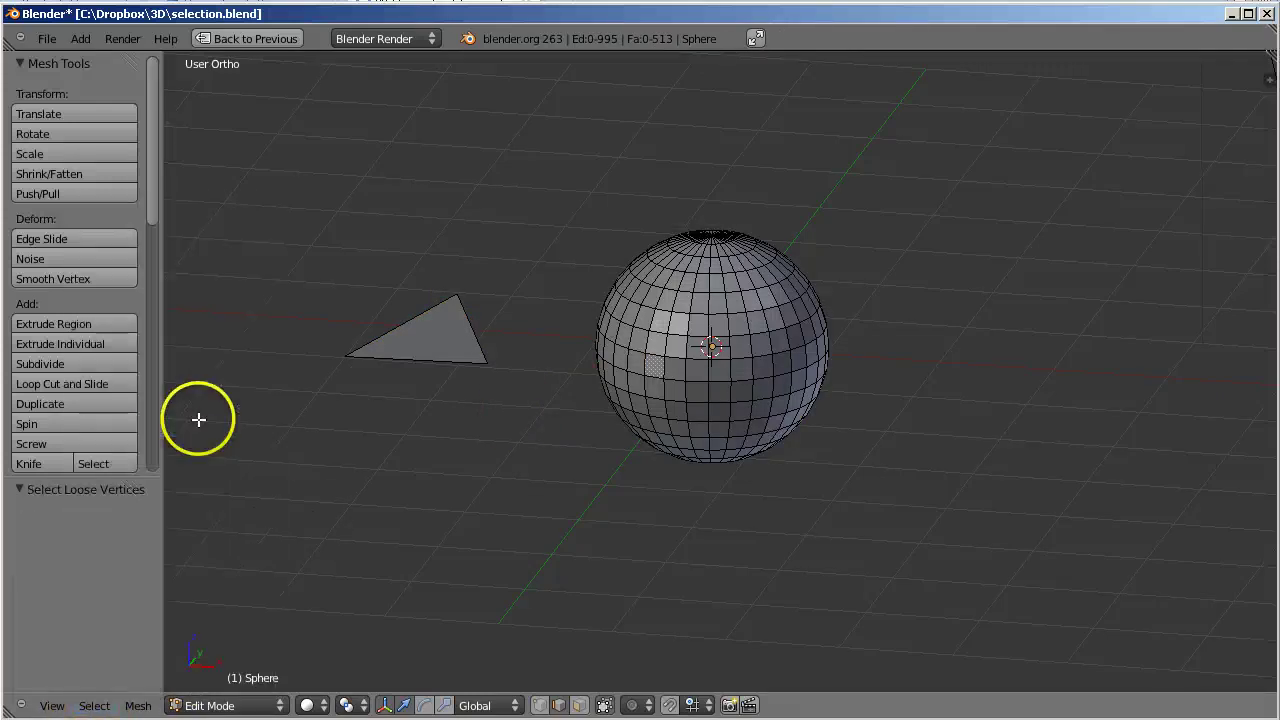
left_click(94, 705)
left_click(250, 429)
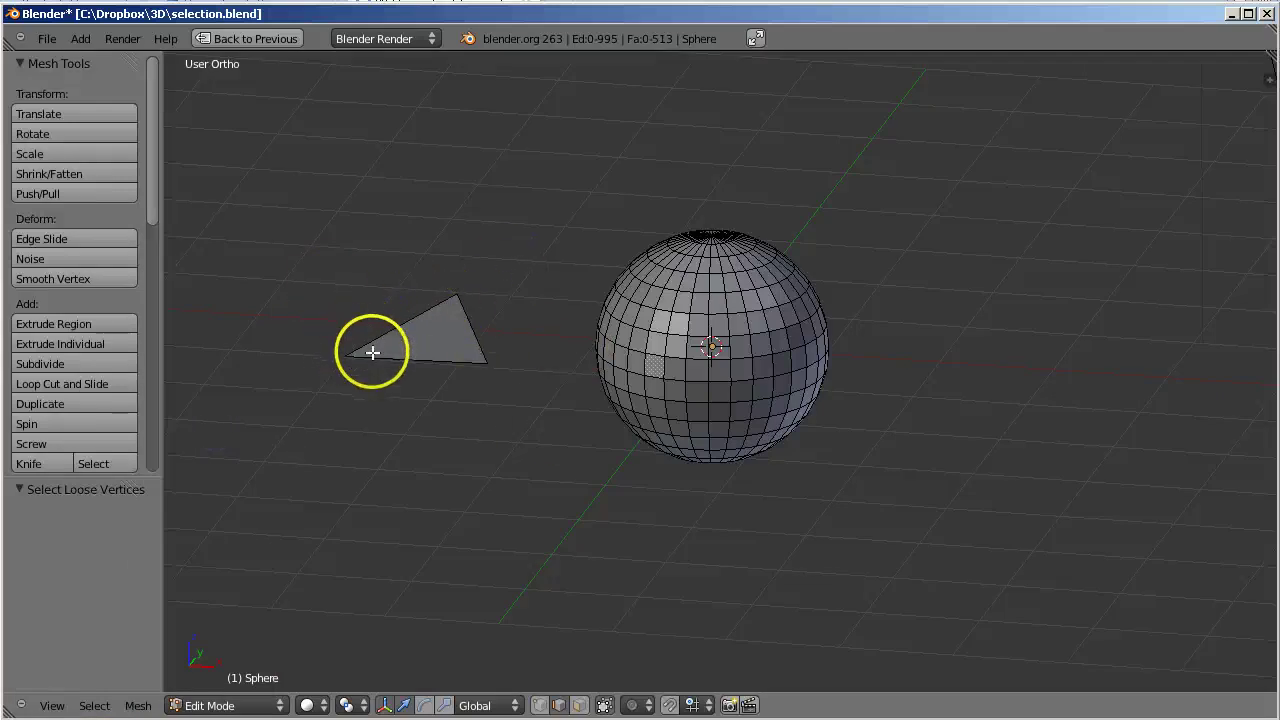
Delete the triangle's face and an edge in face mode, then return to Object Mode.
middle_click_drag(503, 531, 543, 585)
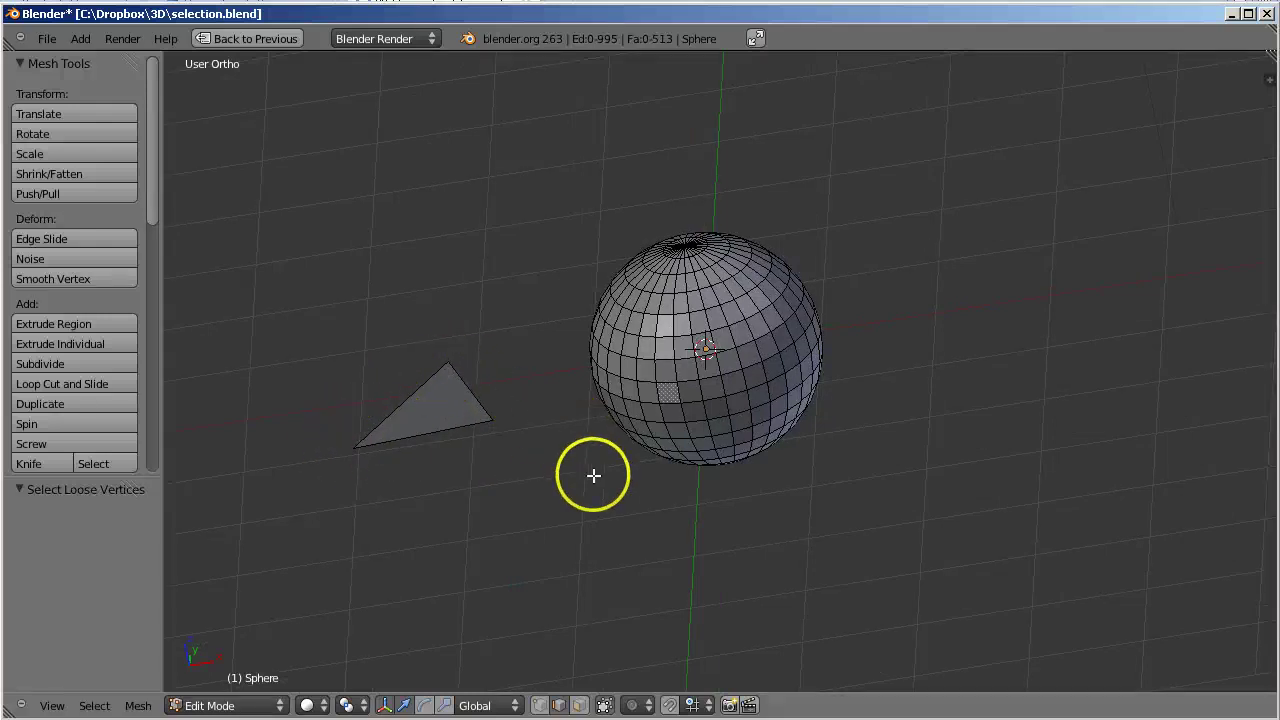
middle_click_drag(591, 557, 595, 475)
left_click(576, 707)
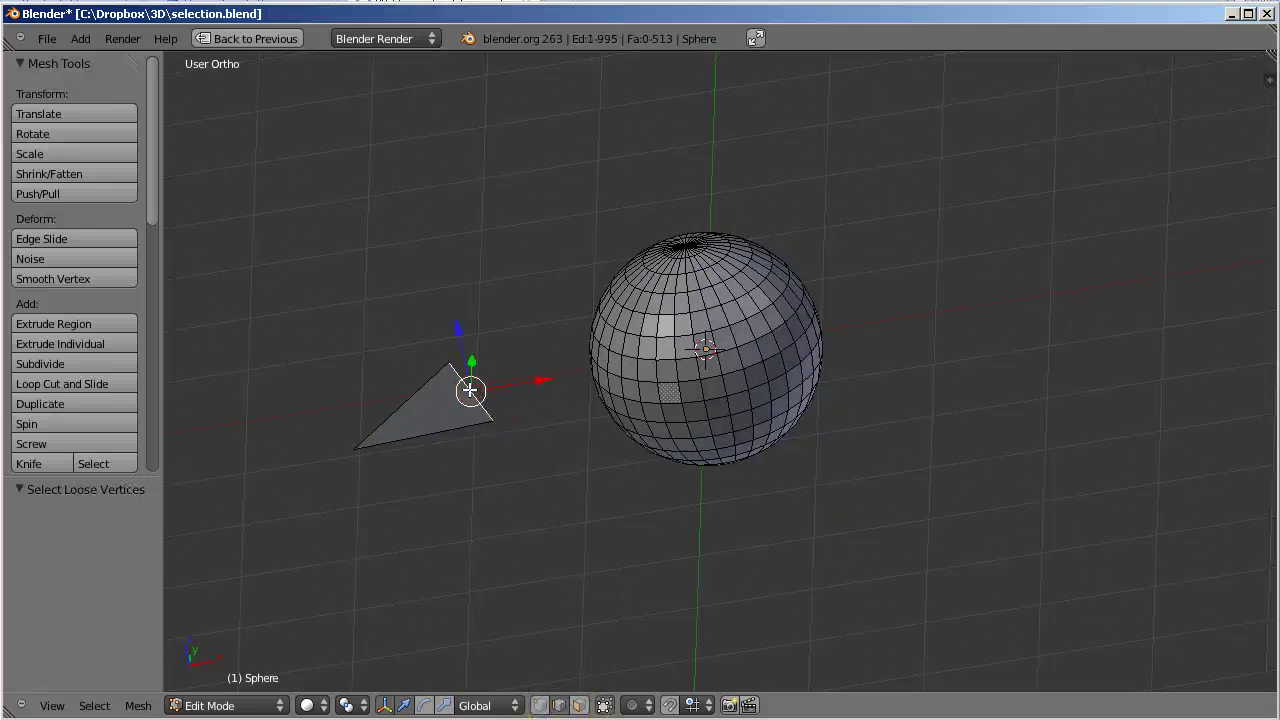
key("x")
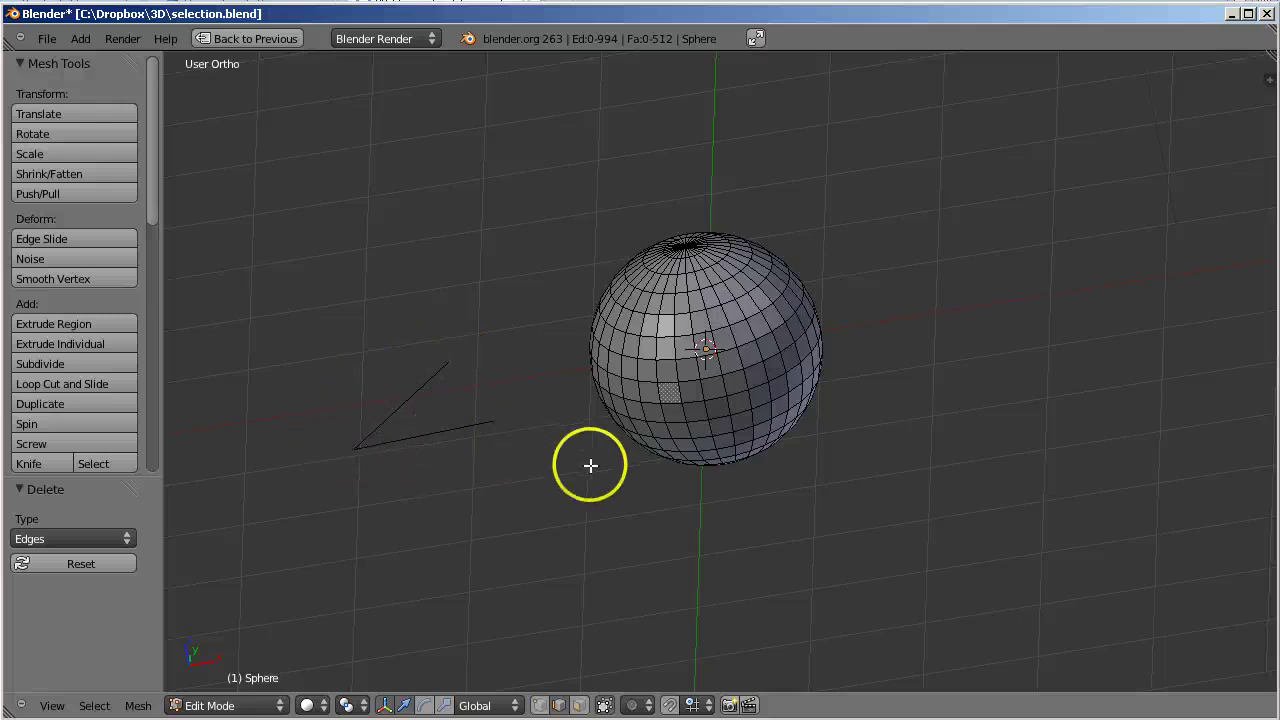
key("Tab")
mouse_move(754, 508)
middle_mouse_down()
mouse_move(634, 531)
mouse_move(523, 531)
mouse_move(674, 517)
mouse_move(986, 449)
mouse_move(746, 480)
mouse_move(547, 480)
mouse_move(974, 449)
mouse_move(766, 469)
mouse_move(571, 420)
mouse_move(569, 394)
mouse_move(574, 451)
mouse_move(765, 457)
mouse_move(820, 429)
mouse_move(741, 451)
middle_mouse_up()
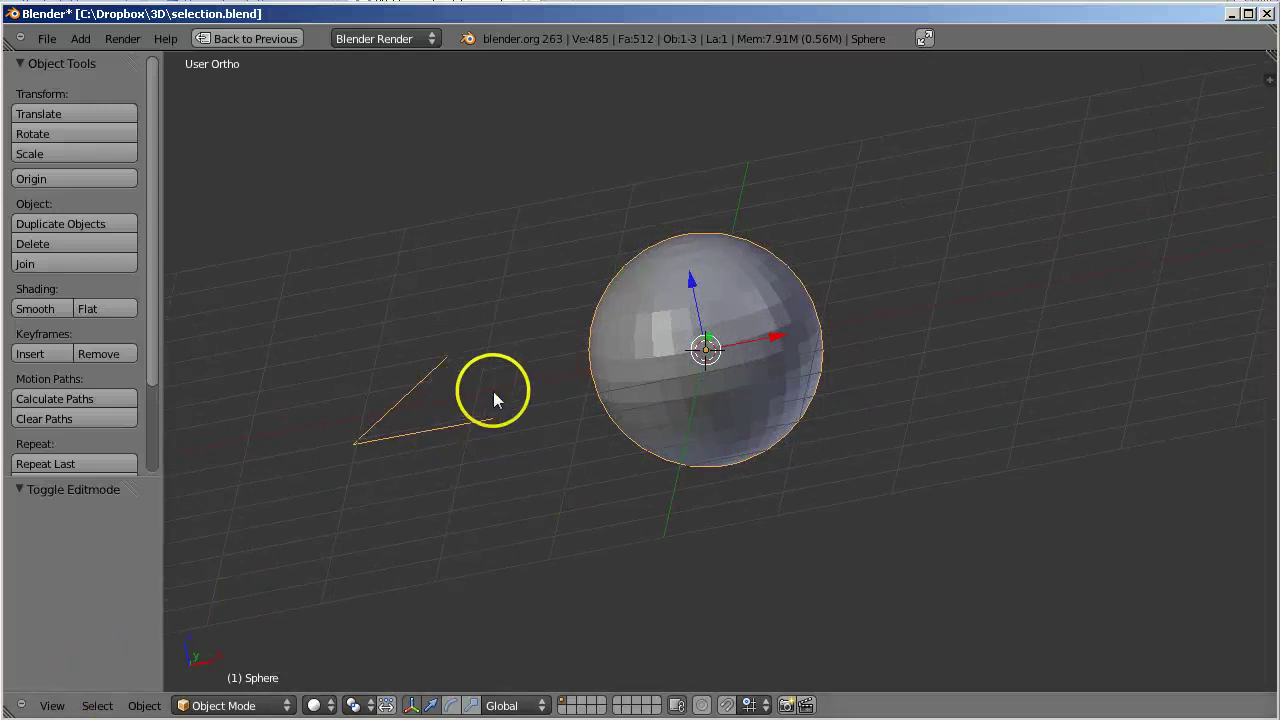
Re-enter Edit Mode and delete both leftover loose edges with X > Vertices.
left_click(252, 705)
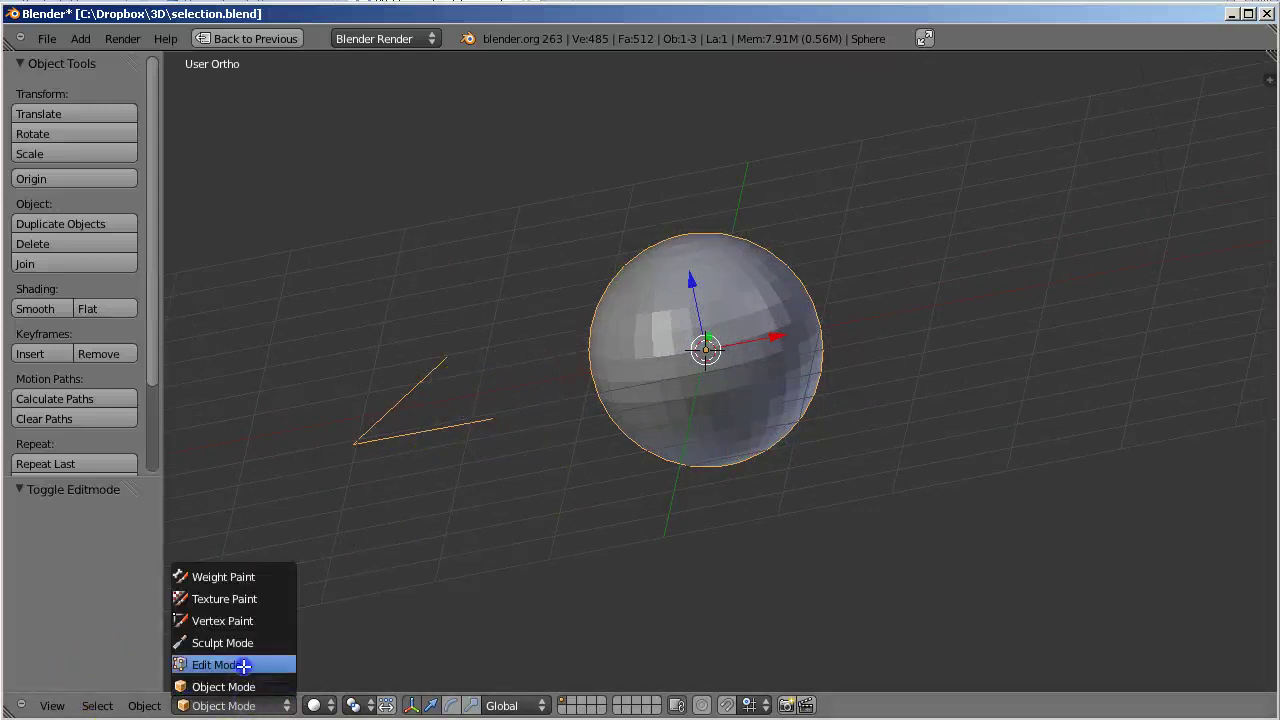
left_click(245, 662)
right_click(441, 364)
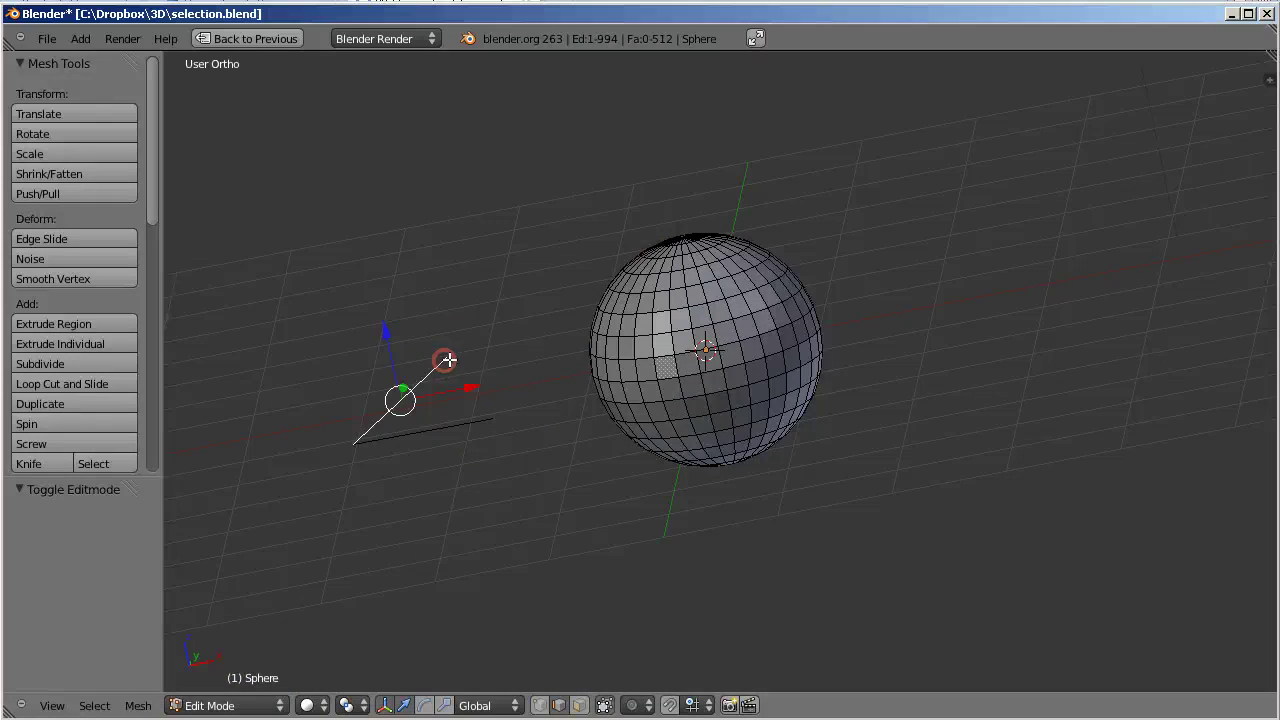
right_click(424, 429, "shift")
key("x")
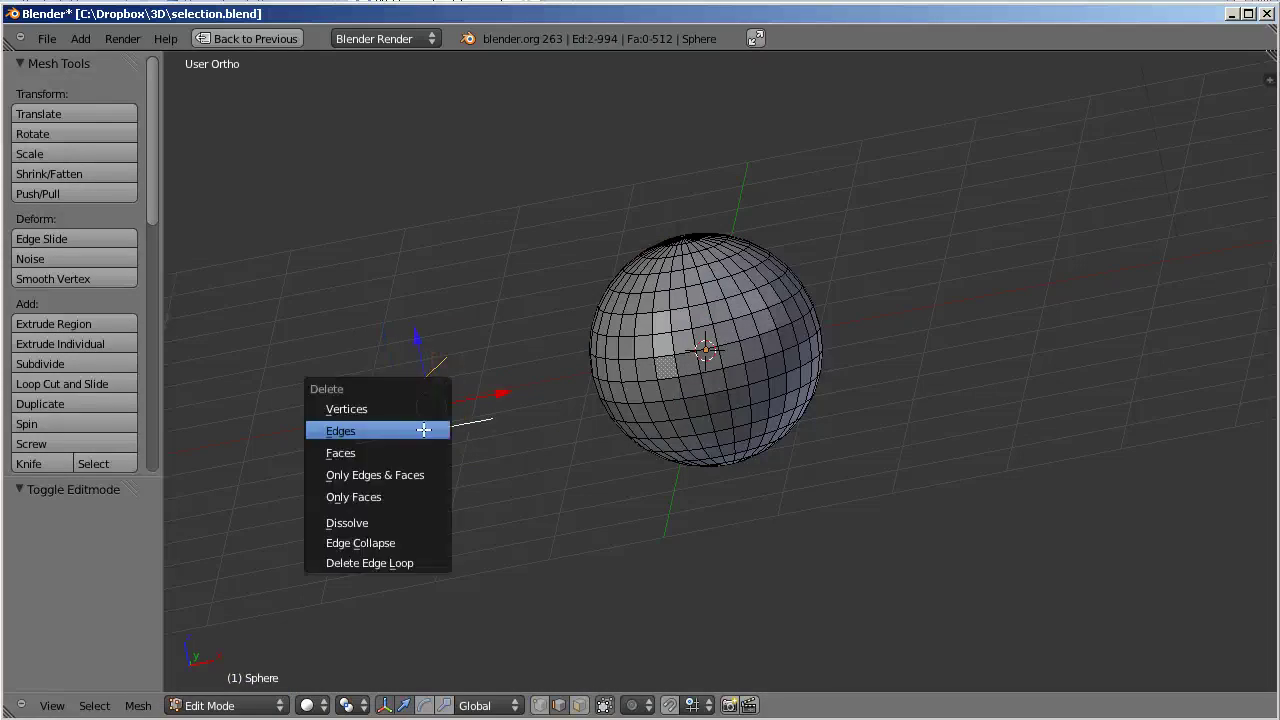
left_click(423, 409)
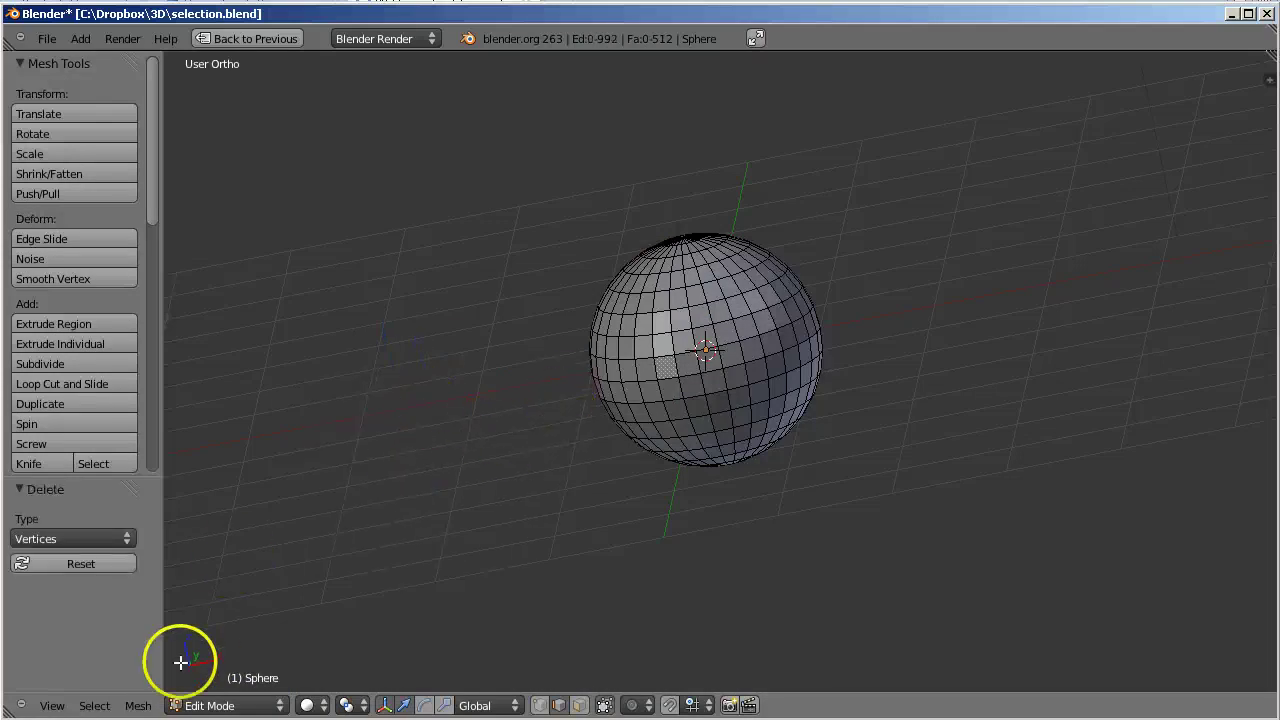
left_click(94, 705)
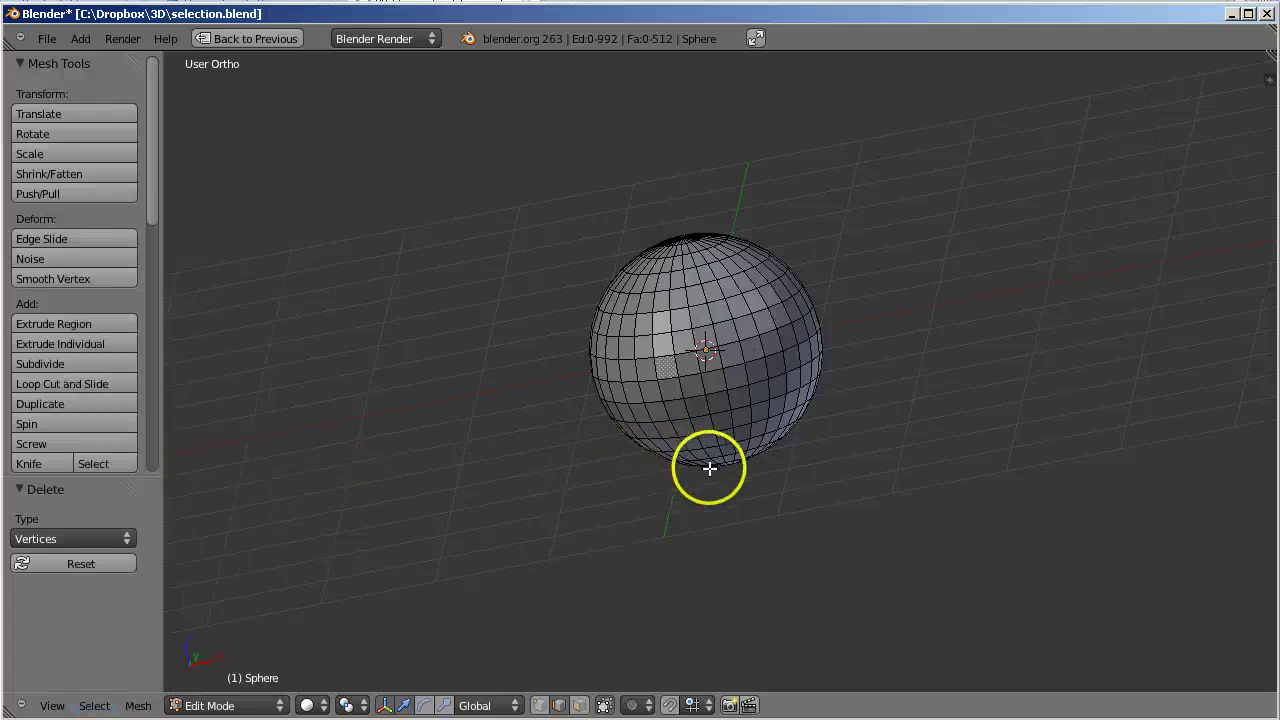
Run Select > Non Manifold on the closed sphere, which selects 0 edges and faces.
right_click(839, 467)
middle_click_drag(839, 467, 992, 378)
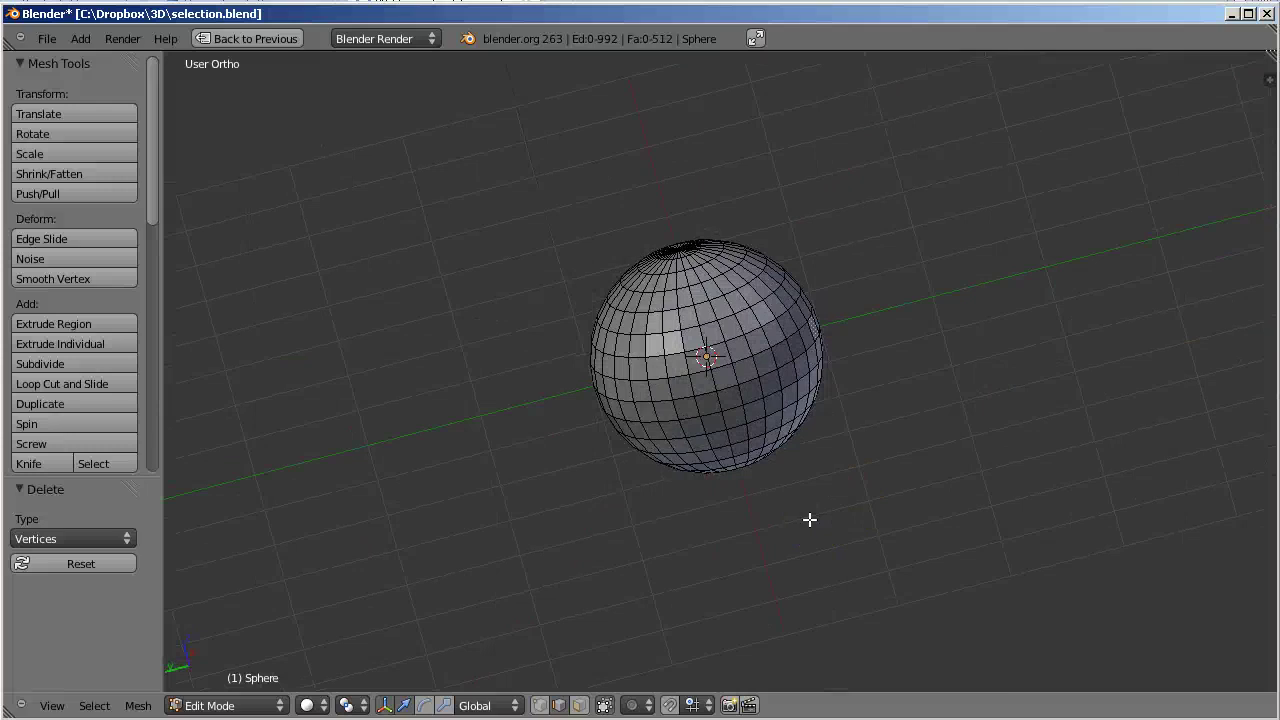
mouse_move(803, 522)
middle_mouse_down()
mouse_move(543, 526)
mouse_move(574, 531)
mouse_move(612, 424)
mouse_move(631, 546)
mouse_move(654, 557)
middle_mouse_up()
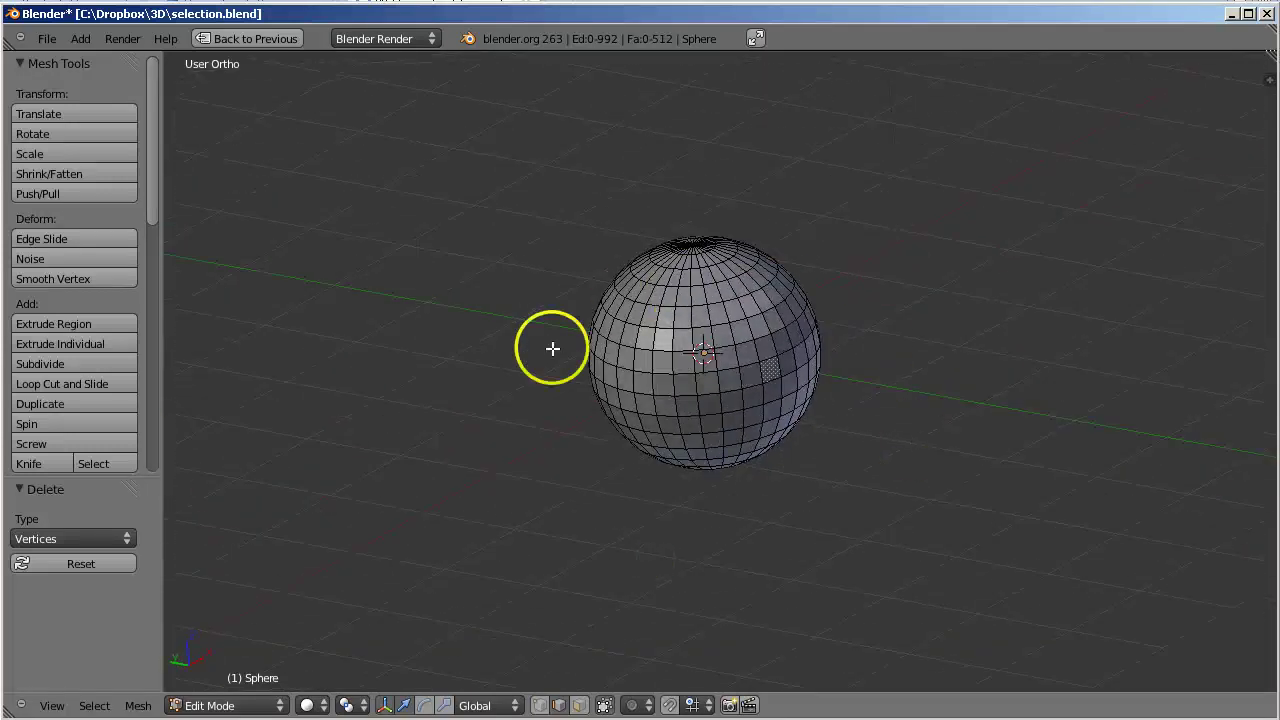
mouse_move(710, 470)
middle_mouse_down()
mouse_move(691, 491)
mouse_move(823, 277)
mouse_move(749, 371)
mouse_move(757, 543)
mouse_move(729, 523)
mouse_move(599, 499)
middle_mouse_up()
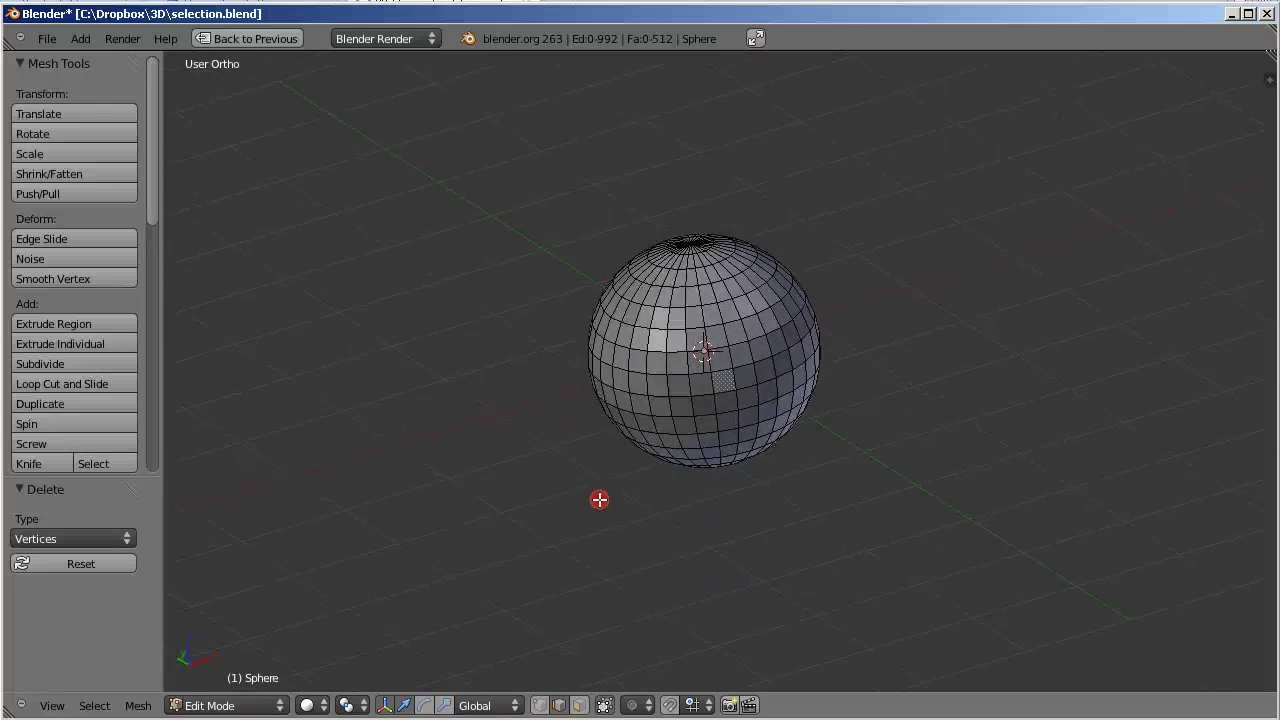
left_click(94, 705)
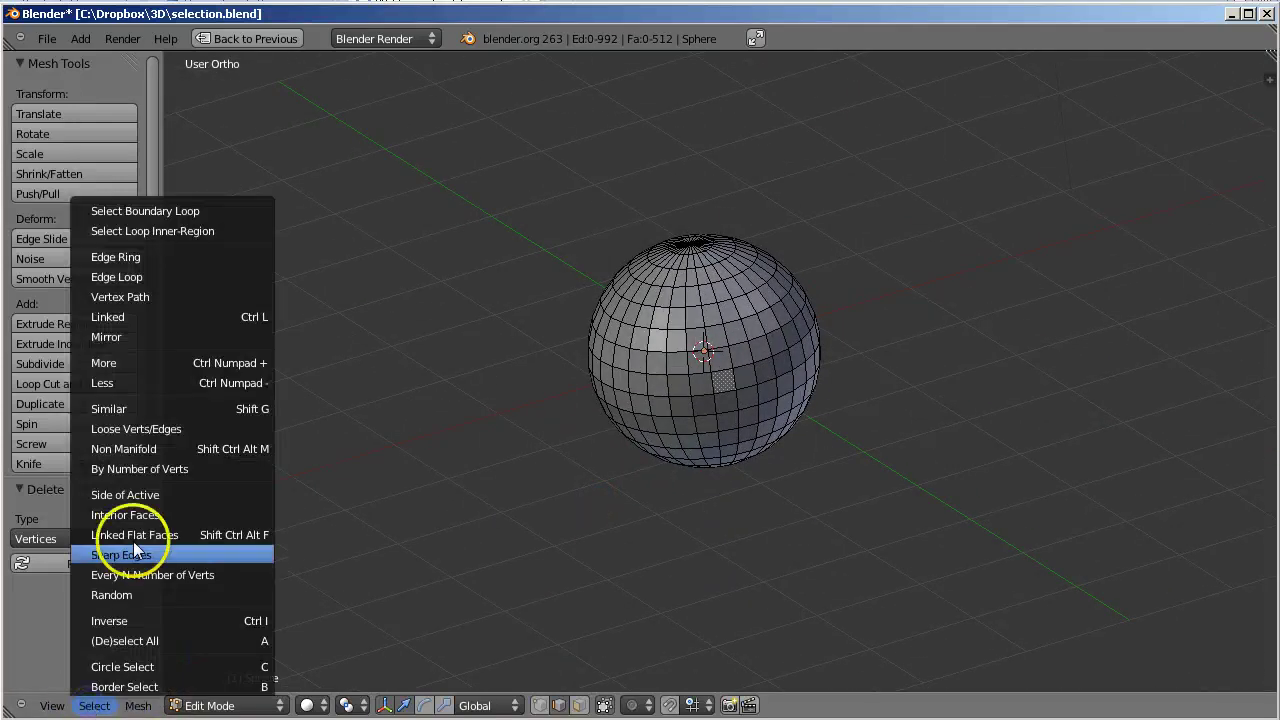
left_click(170, 449)
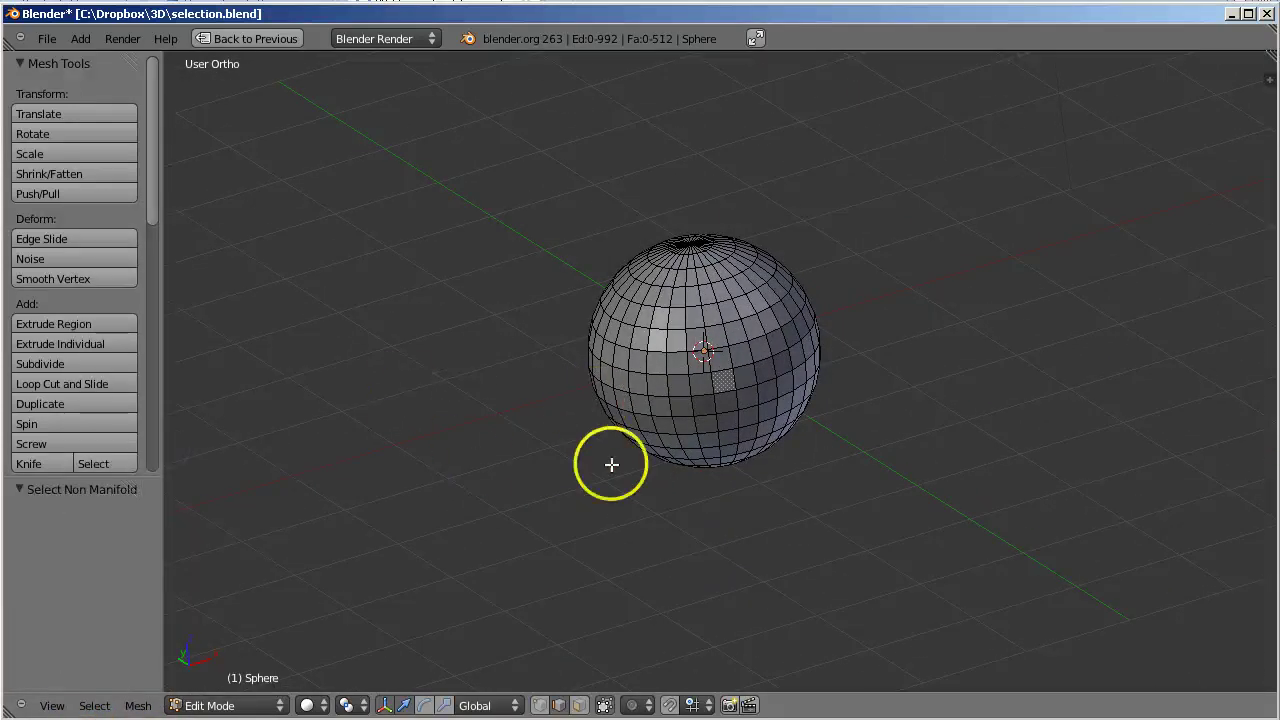
mouse_move(1009, 542)
middle_mouse_down()
mouse_move(946, 349)
mouse_move(709, 486)
mouse_move(618, 450)
middle_mouse_up()
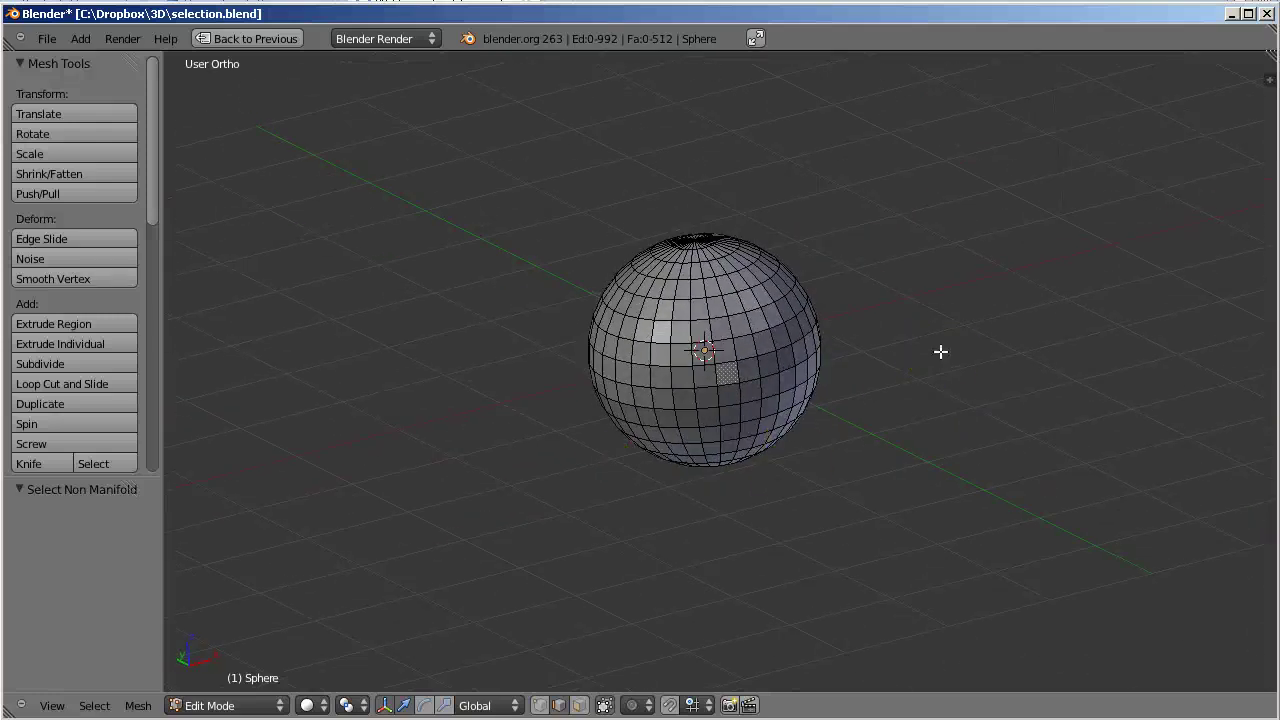
Add a cylinder and move it along X, then undo both actions.
left_click(80, 38)
mouse_move(140, 59)
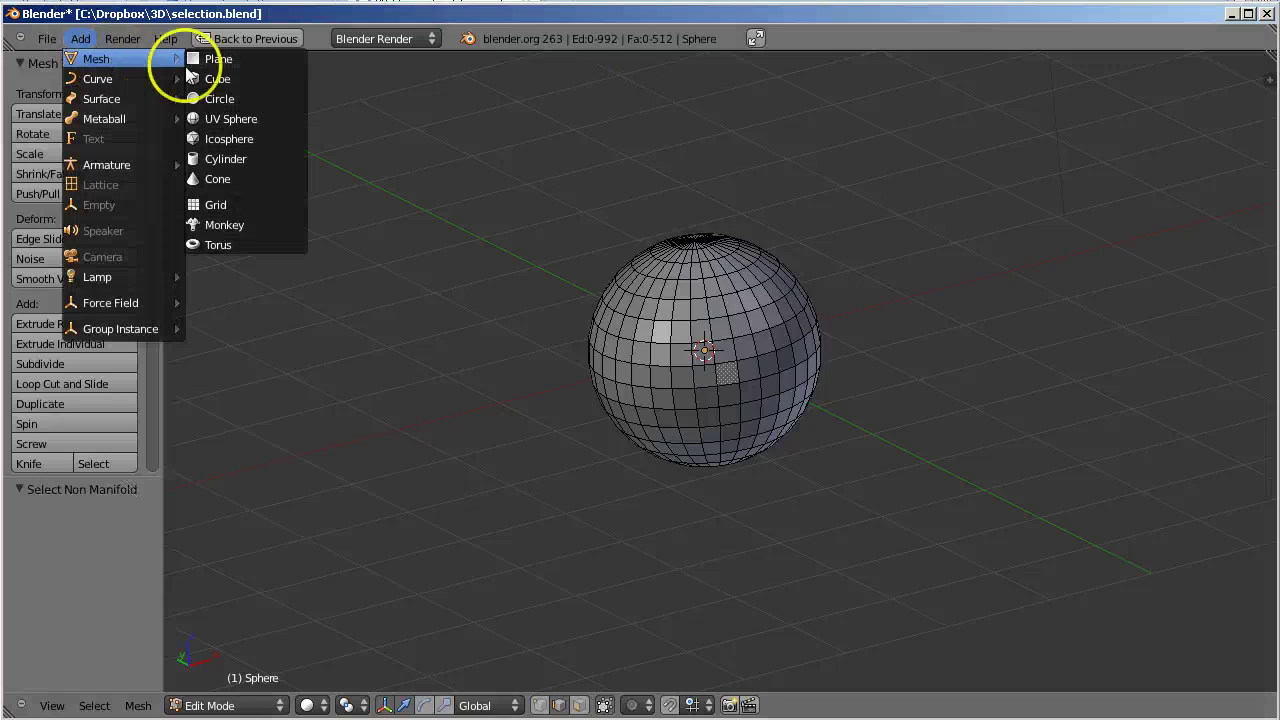
left_click(249, 159)
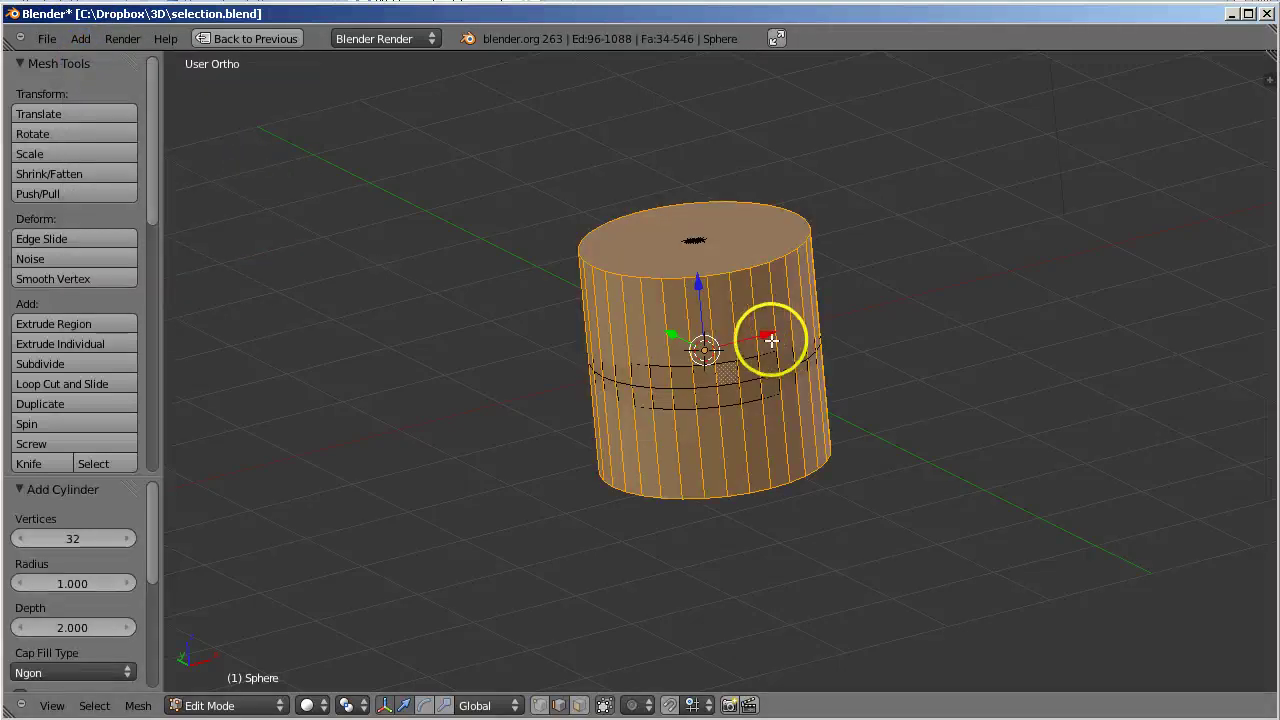
left_click_drag(771, 337, 1045, 276)
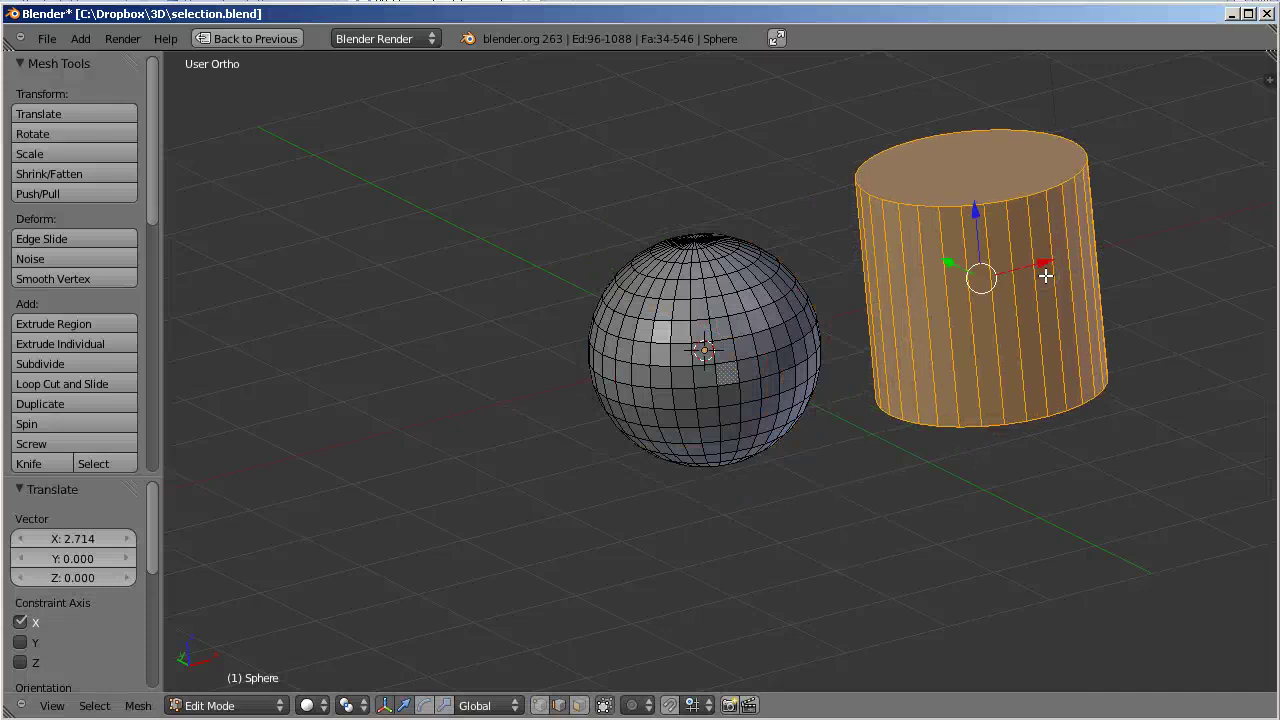
key("ctrl+z")
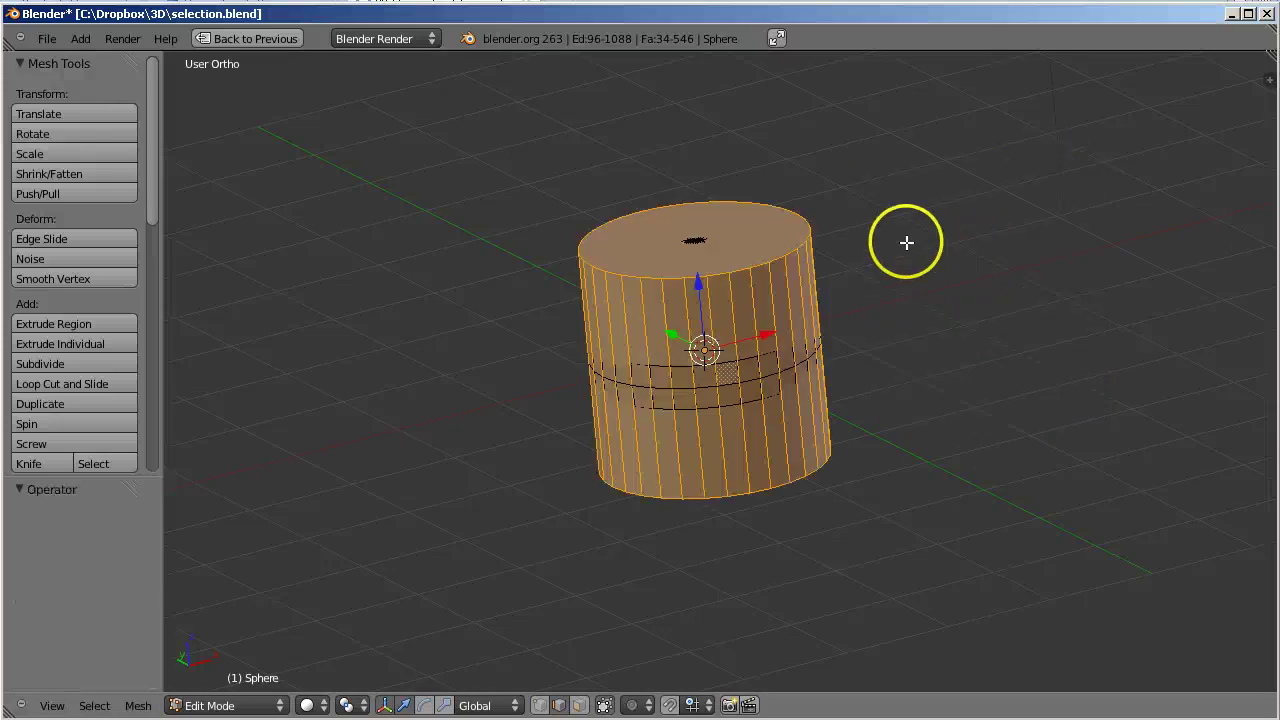
key("ctrl+z")
Add a cylinder with Cap Fill Type Nothing and slide it right along X beside the sphere.
left_click(80, 38)
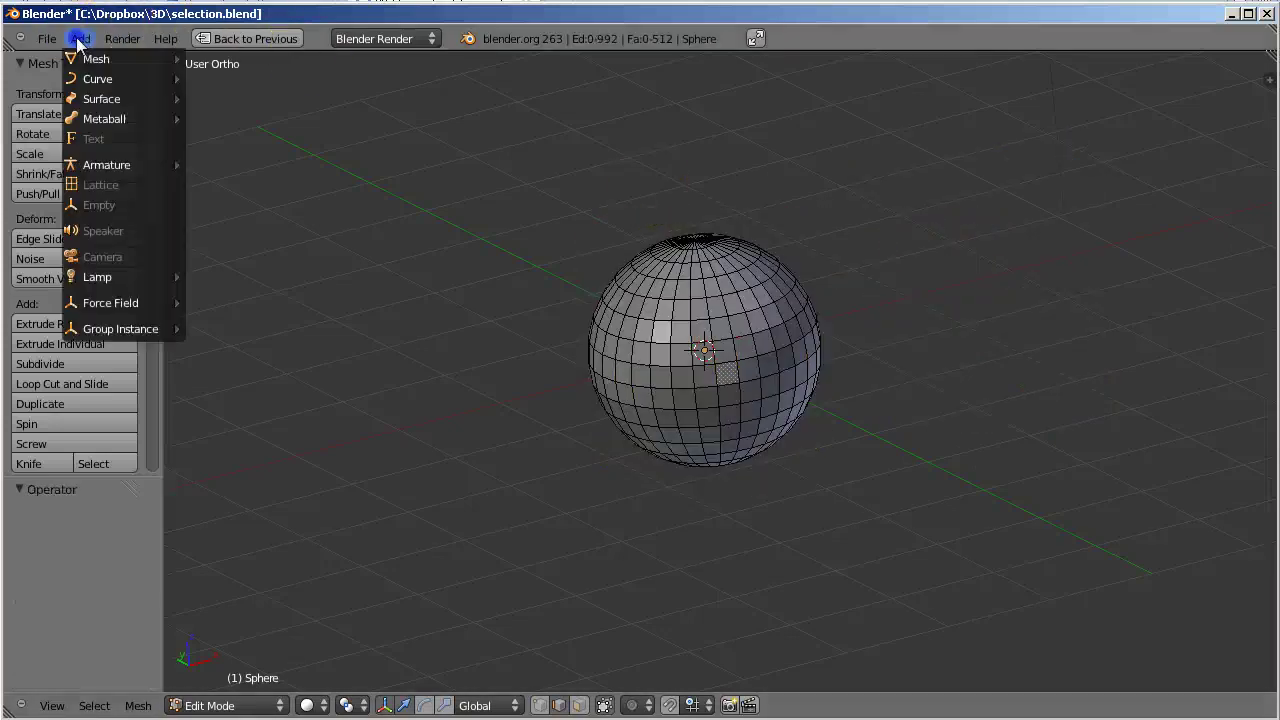
mouse_move(95, 60)
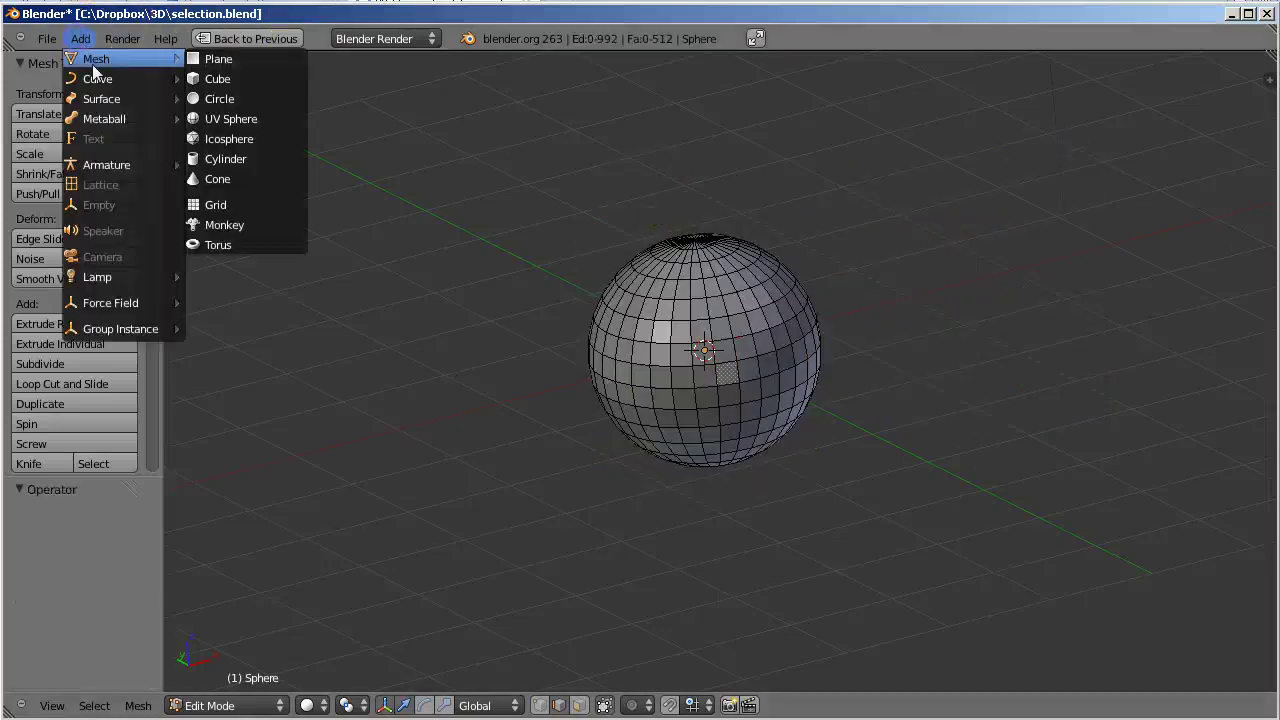
left_click(236, 158)
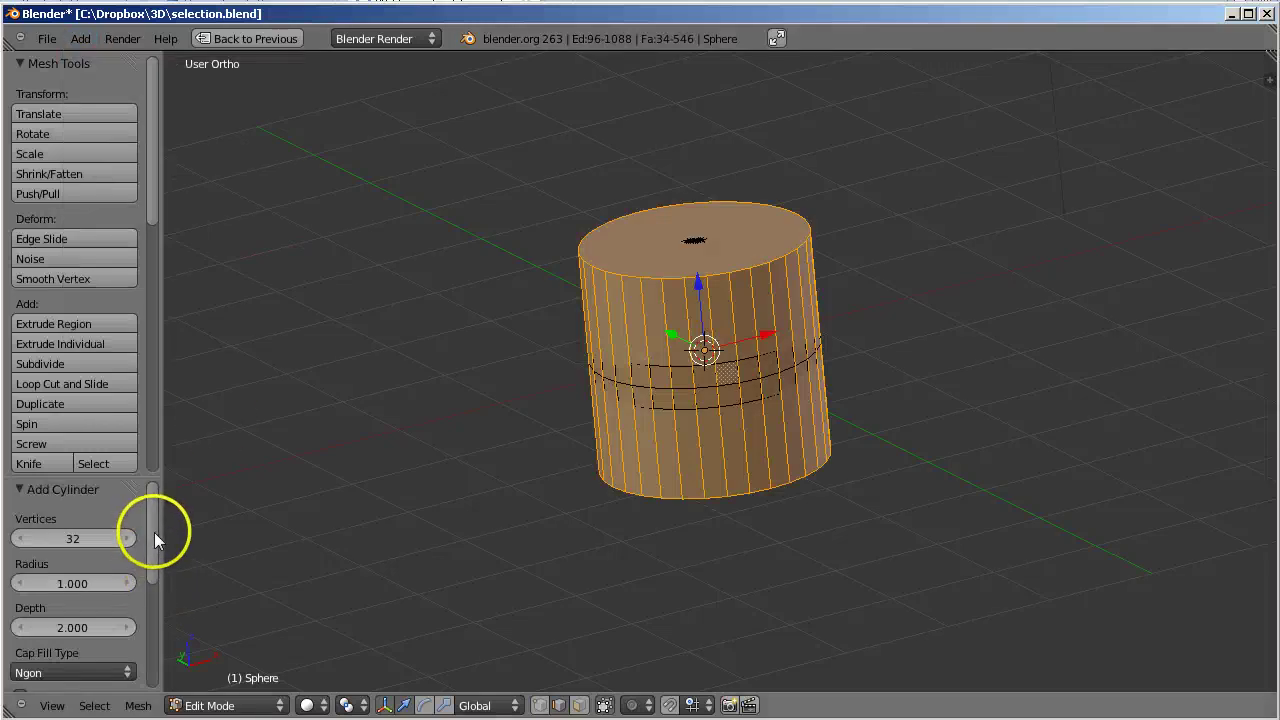
left_click_drag(154, 535, 71, 546)
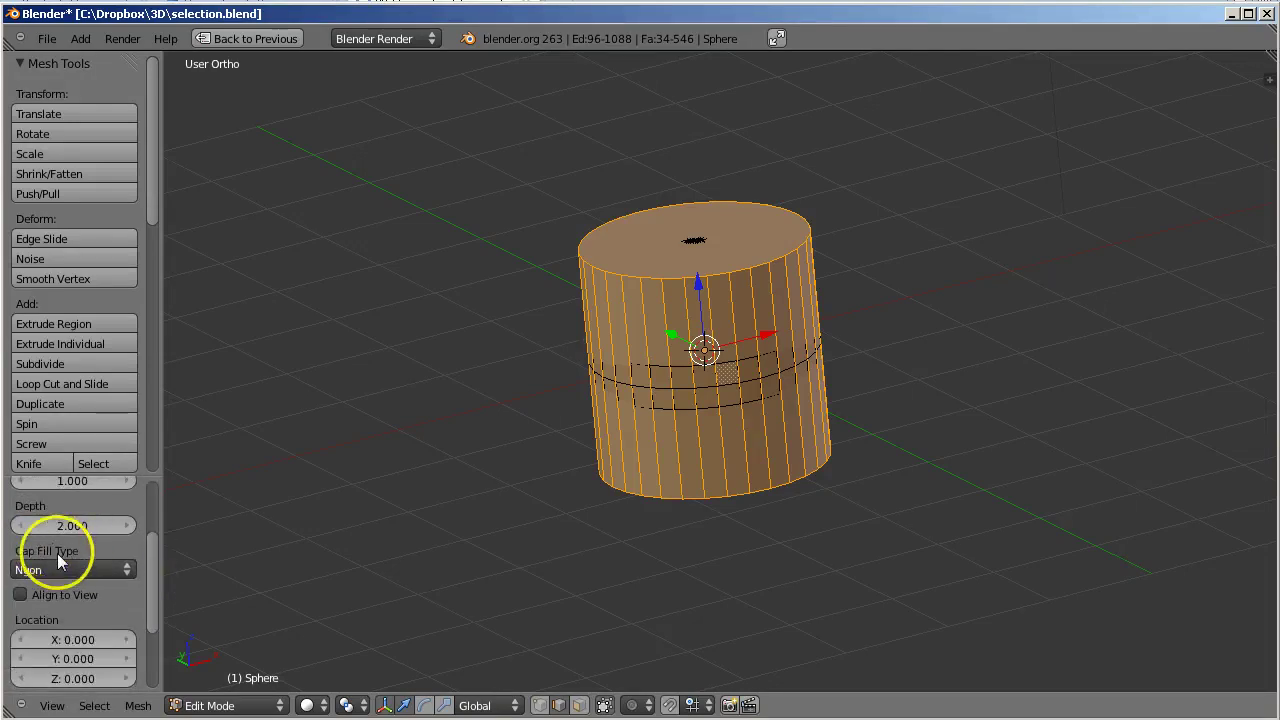
left_click(80, 566)
left_click(63, 549)
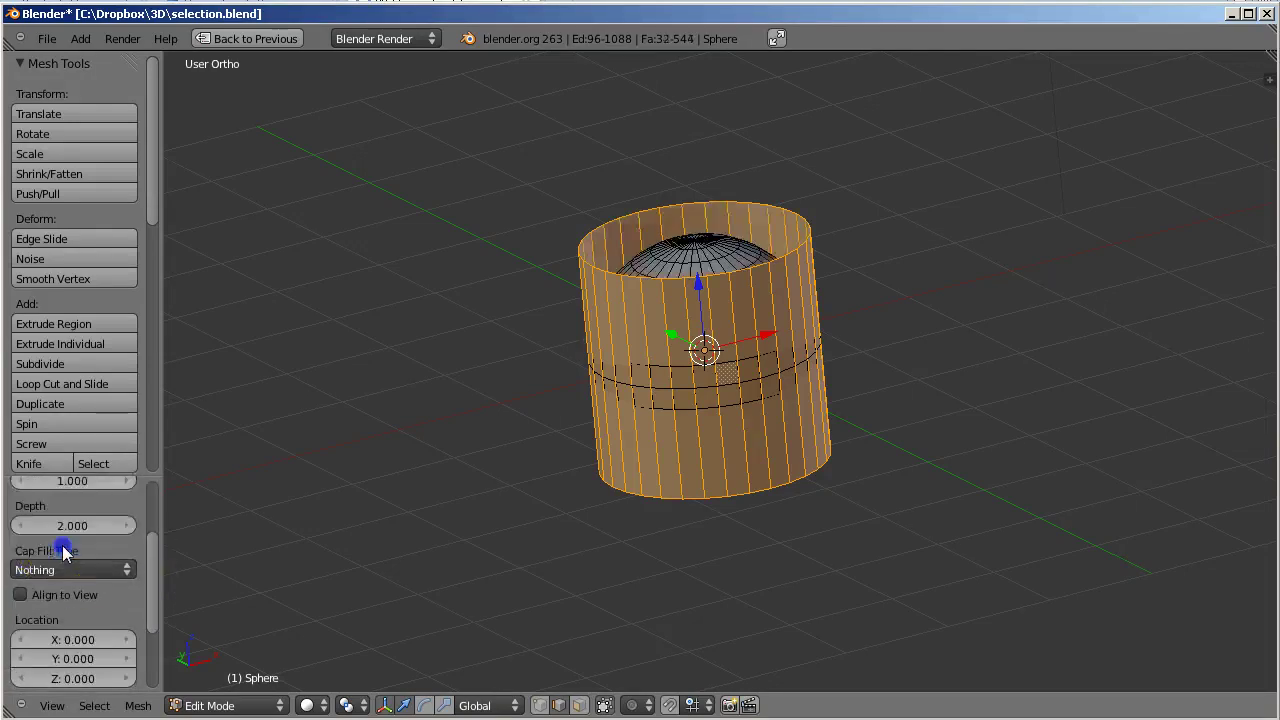
left_click(782, 334)
left_click_drag(782, 334, 1018, 297)
middle_click_drag(851, 523, 781, 567)
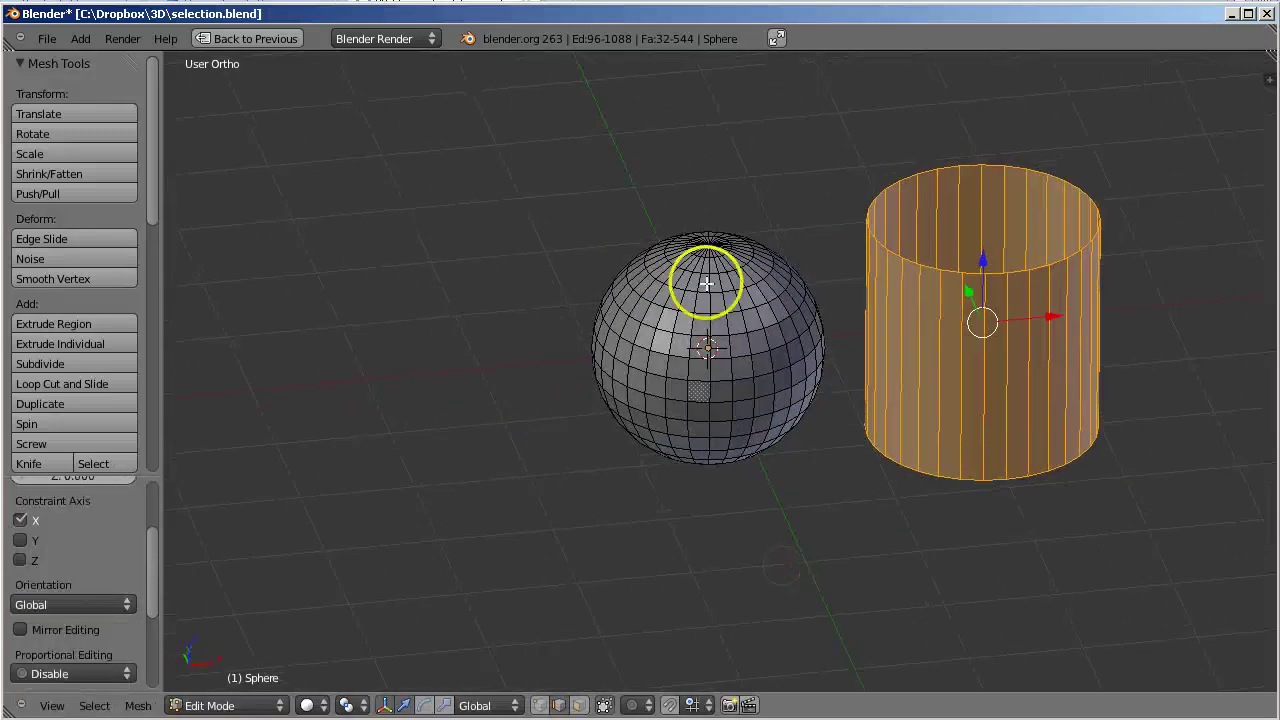
In face select mode, delete one sphere face with X > Faces, leaving a hole.
left_click(578, 708)
right_click(679, 348)
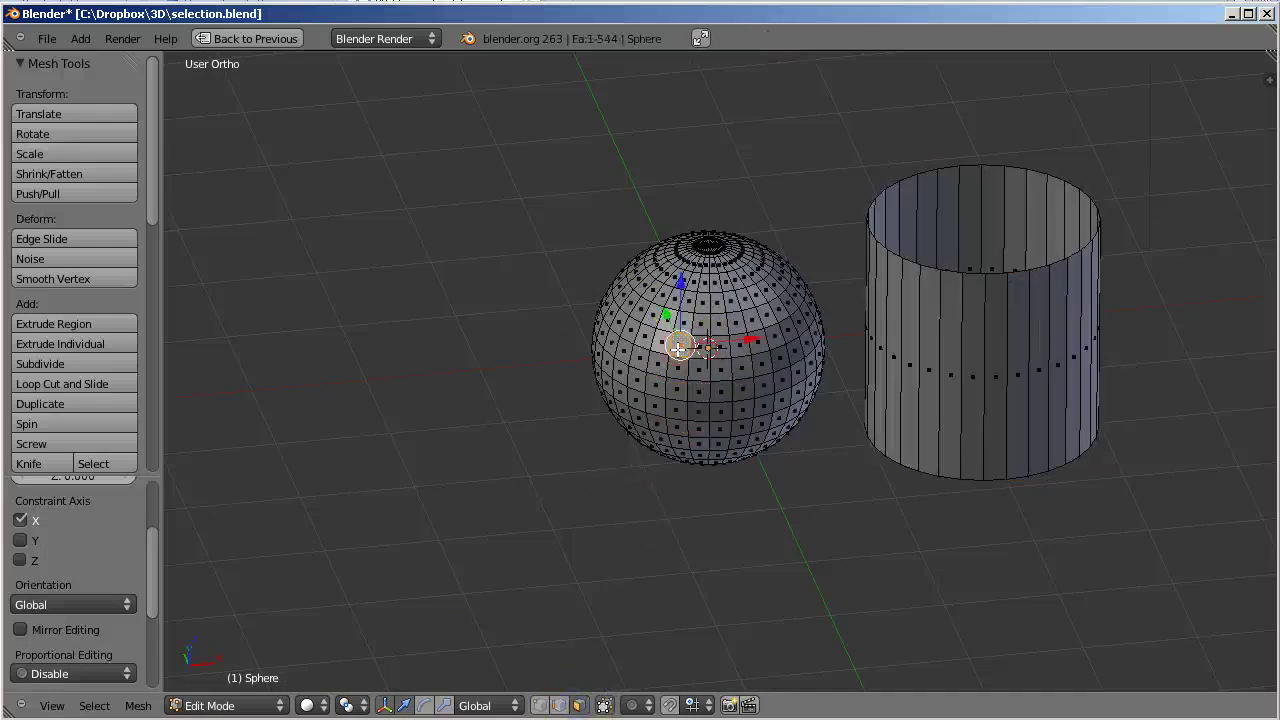
key("x")
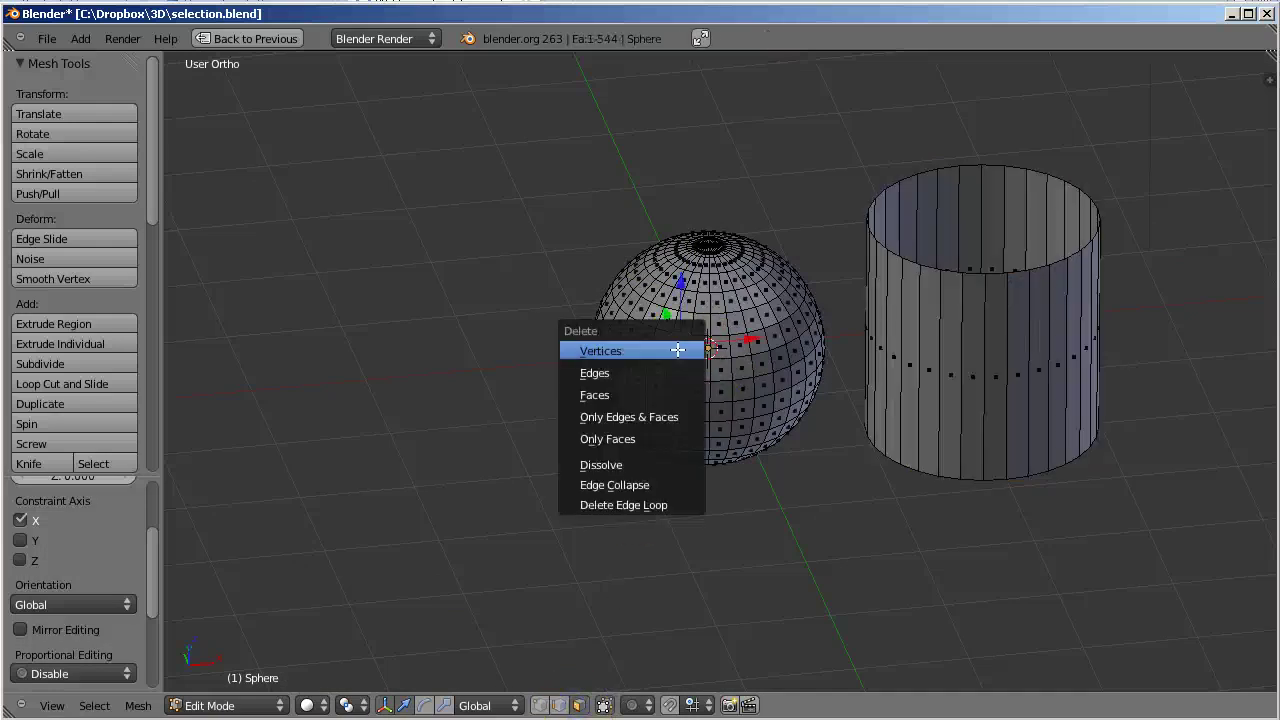
left_click(652, 394)
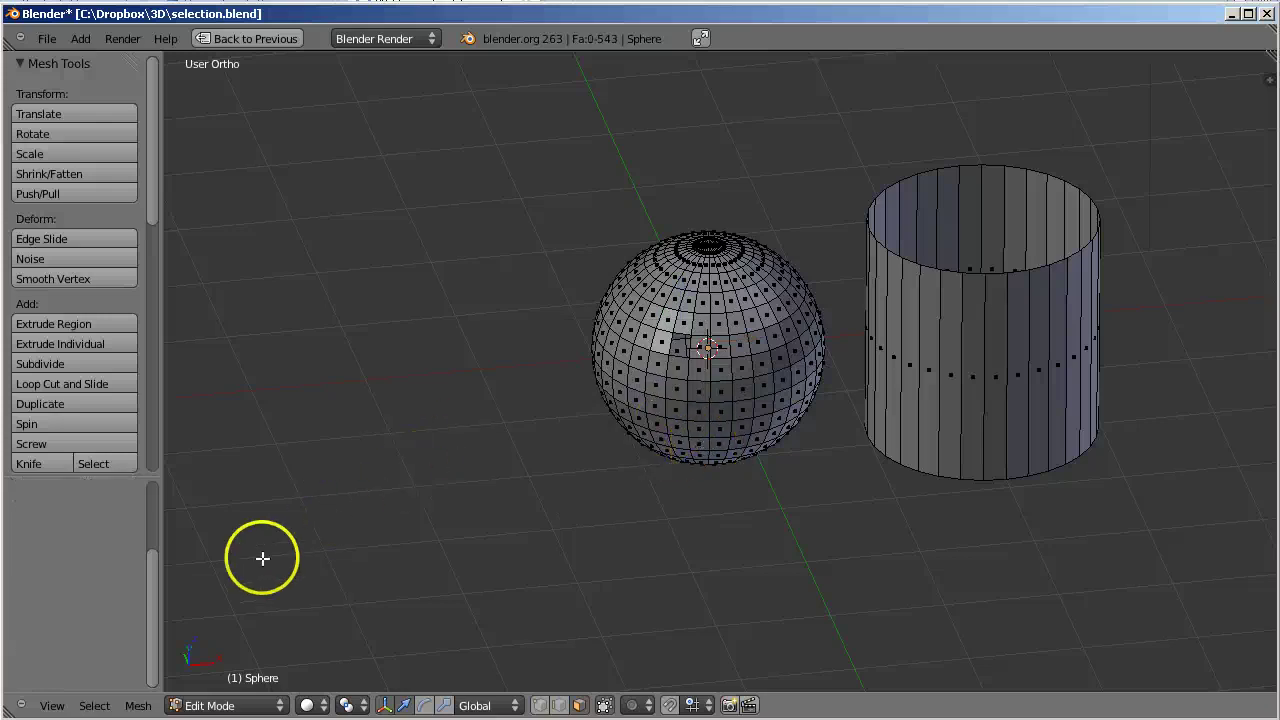
left_click(94, 705)
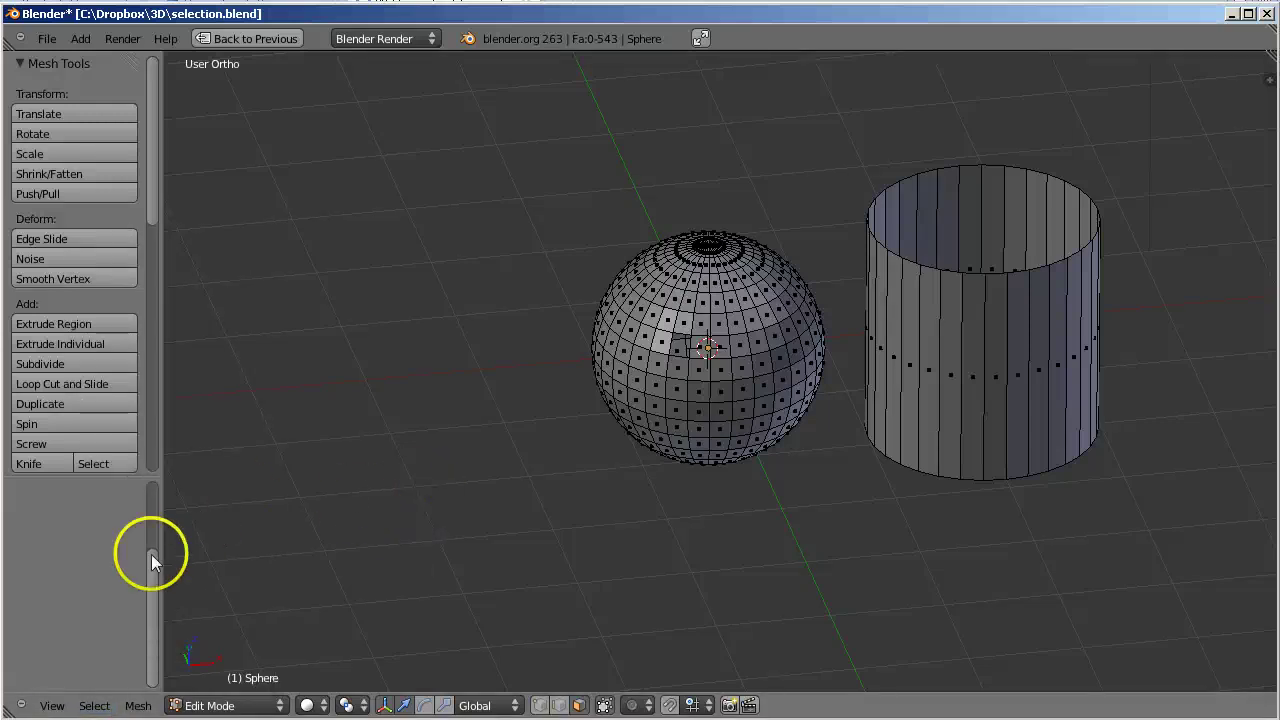
left_click(95, 705)
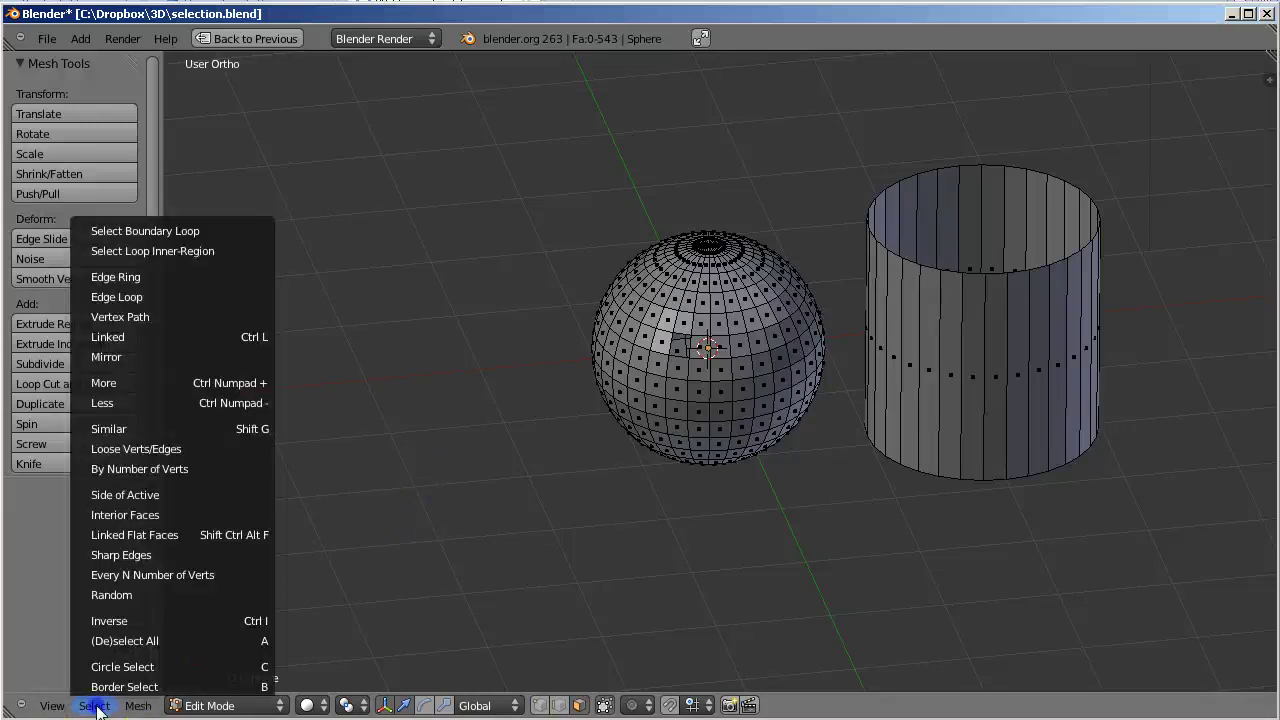
Switch to edge select mode and run Select > Non Manifold.
left_click(514, 560)
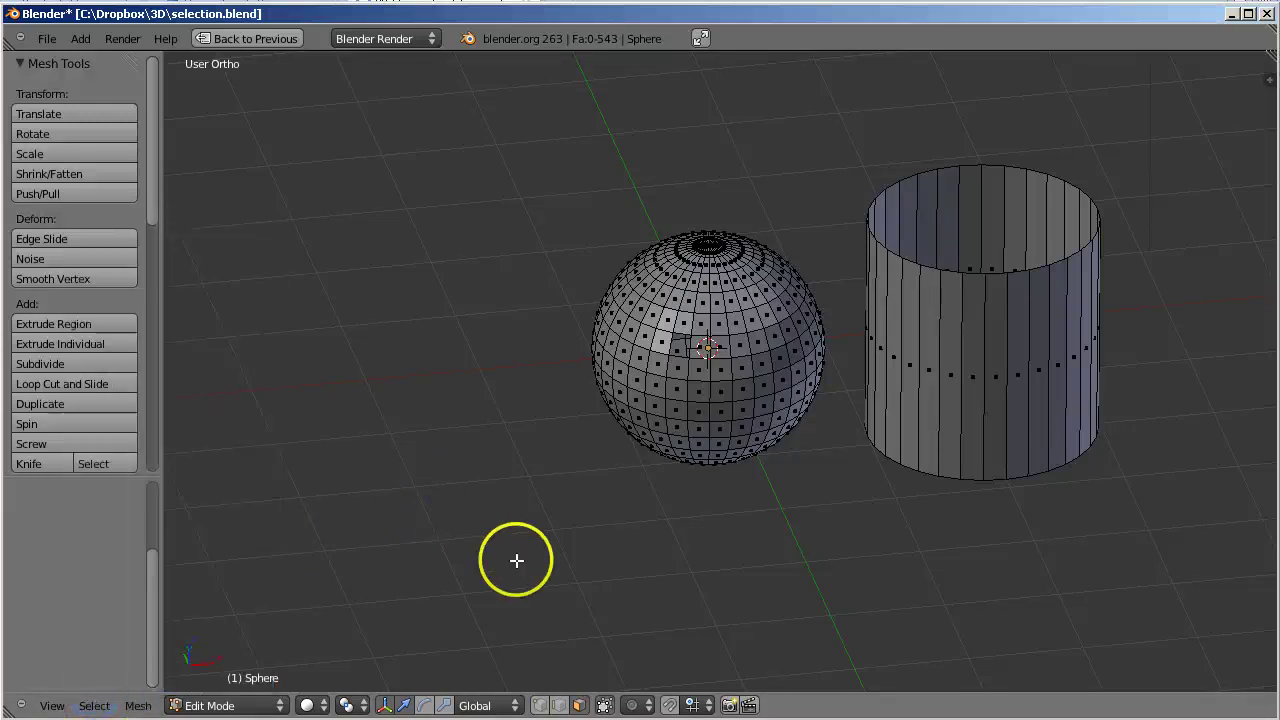
left_click(560, 706)
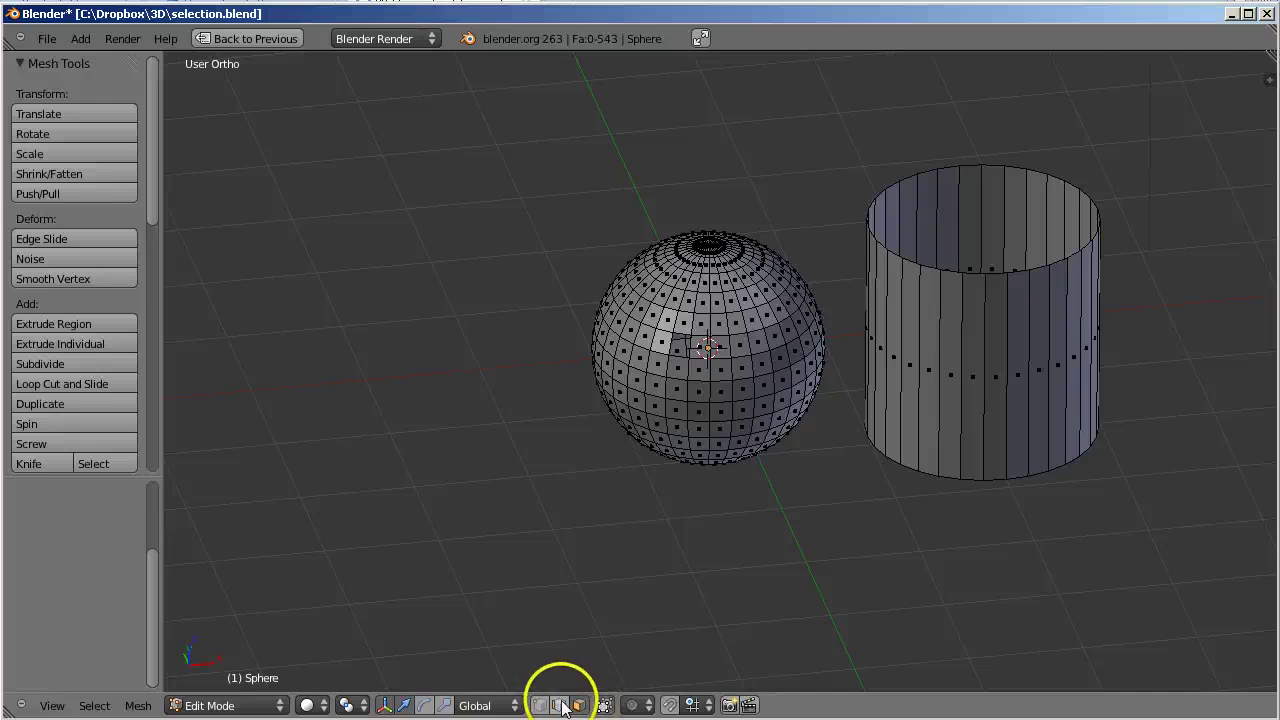
left_click(560, 706)
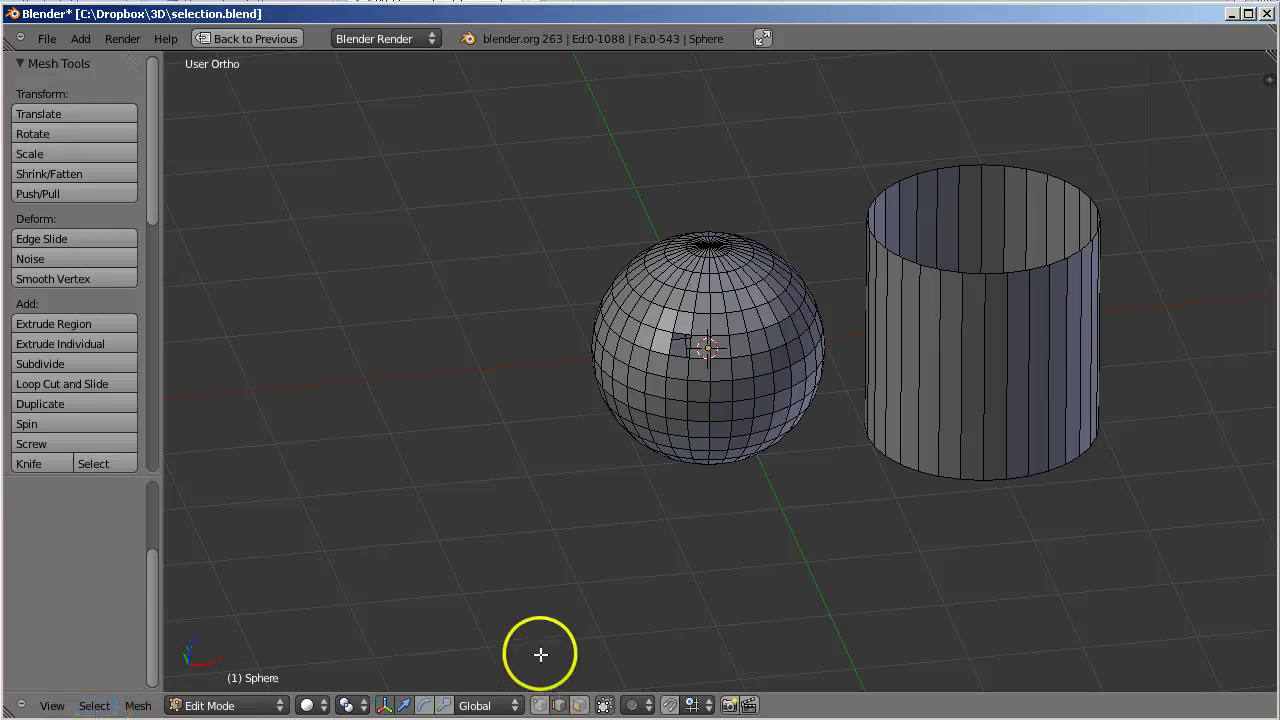
left_click(93, 706)
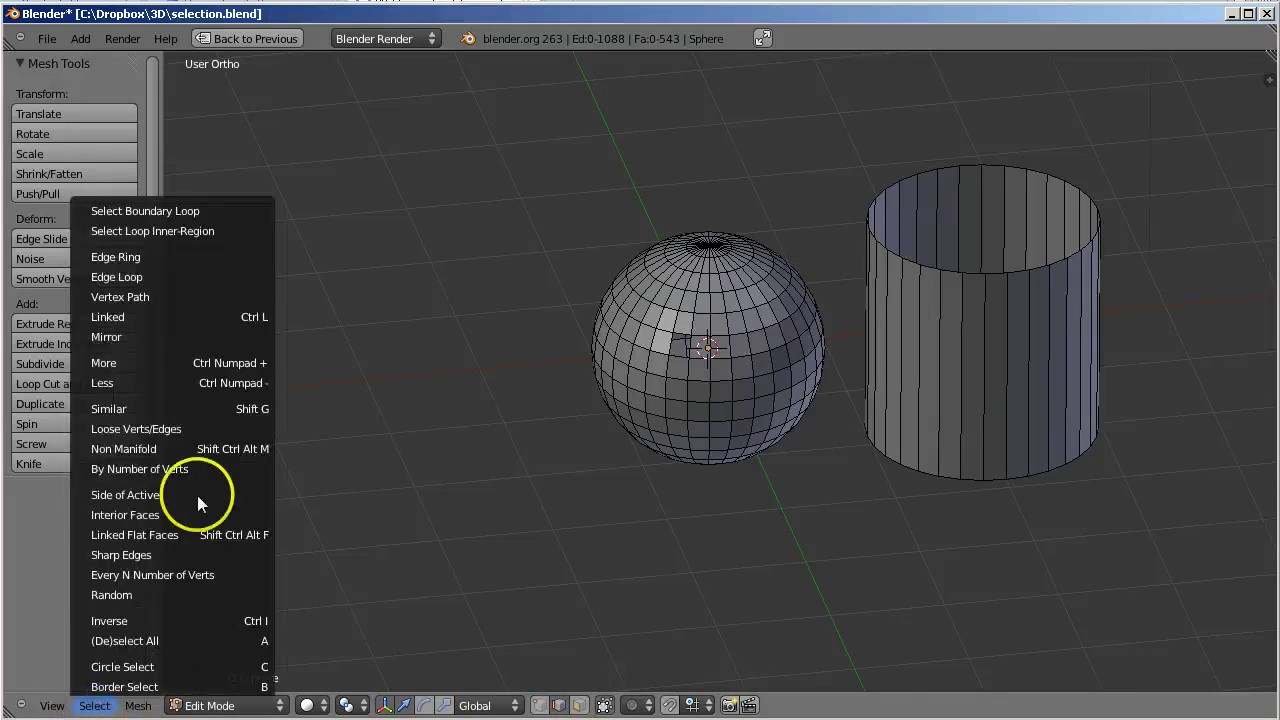
left_click(186, 448)
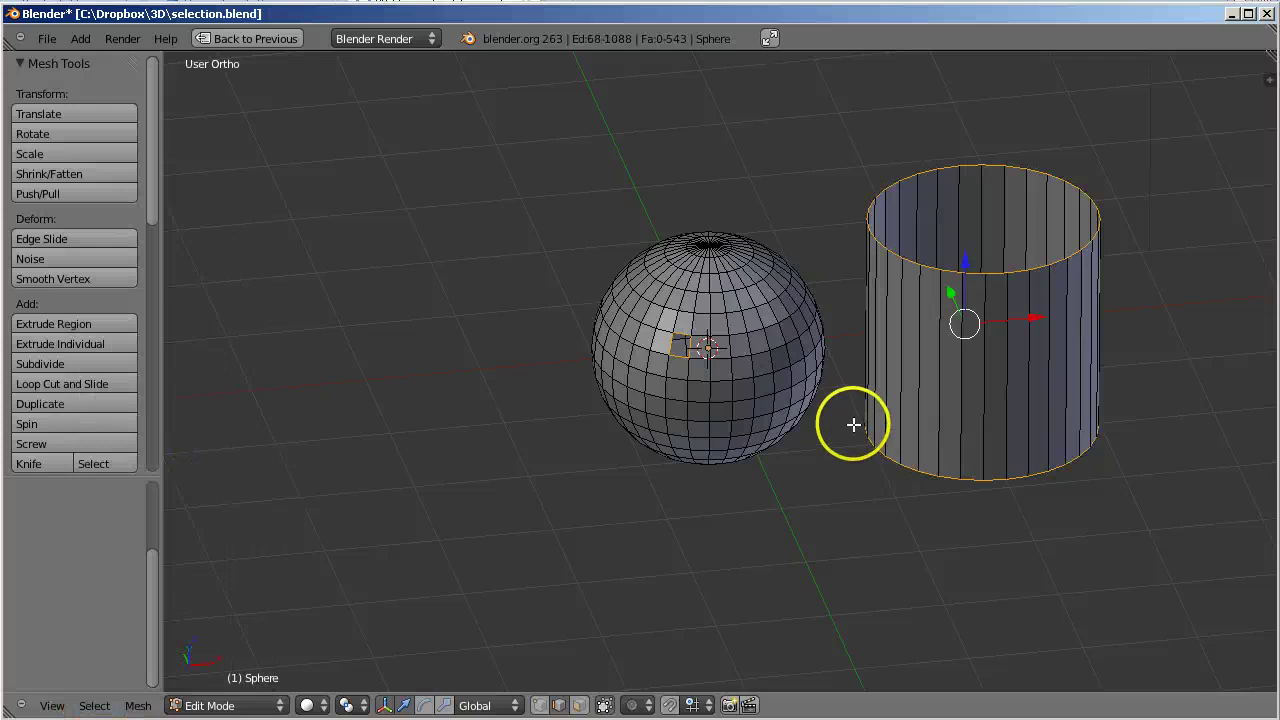
Orbit and zoom to inspect the 68 selected edges around the hole and cylinder rims.
middle_click_drag(853, 424, 789, 449)
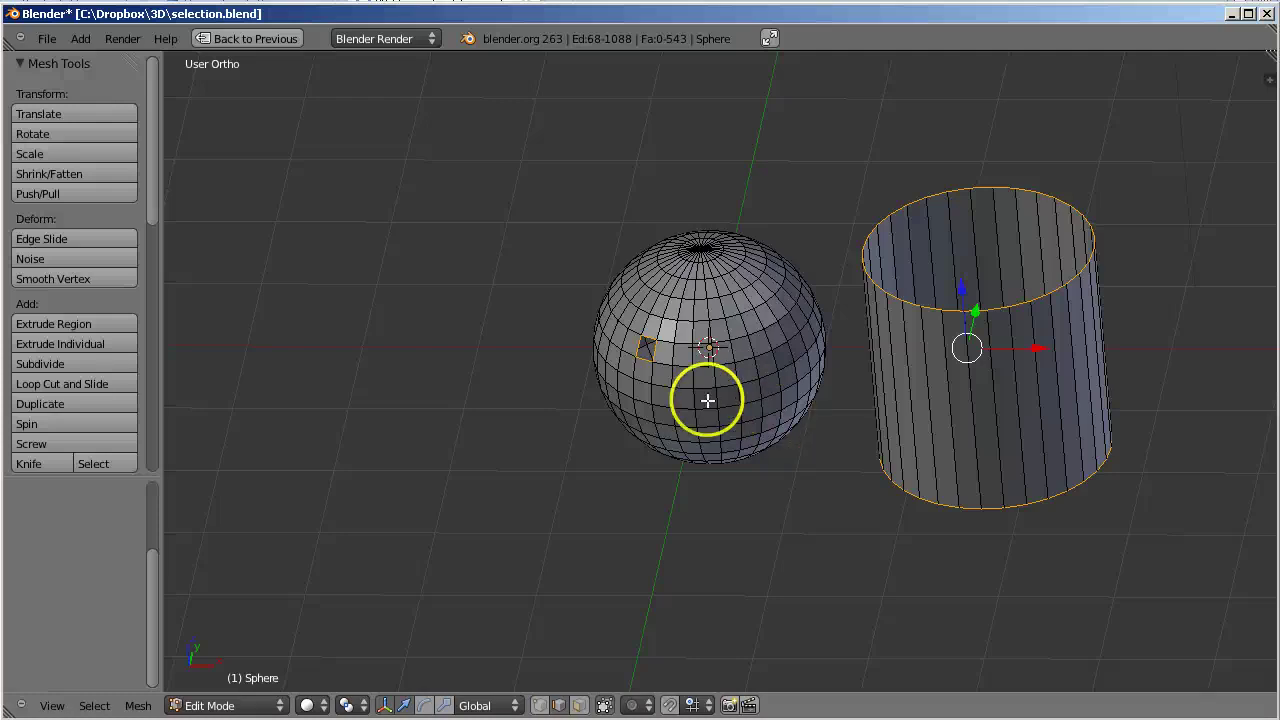
middle_click_drag(680, 394, 814, 391)
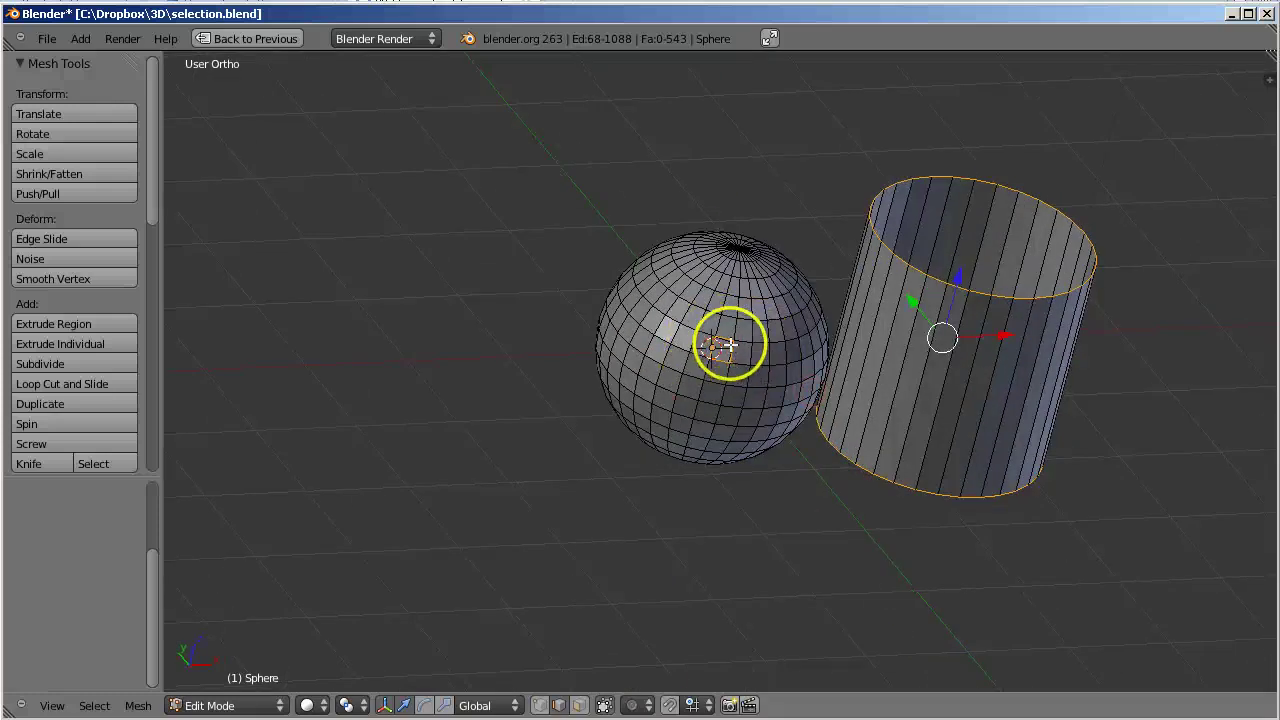
middle_click_drag(914, 491, 954, 383)
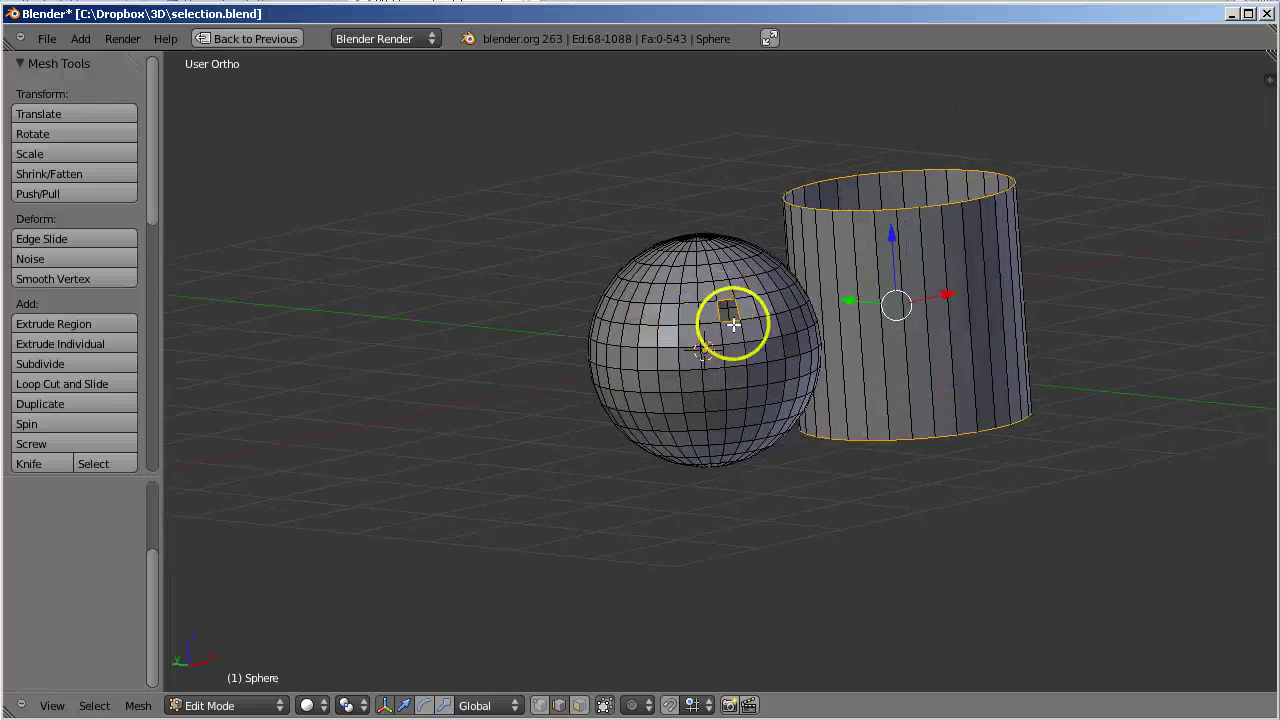
middle_click_drag(766, 352, 634, 337)
right_click(648, 326)
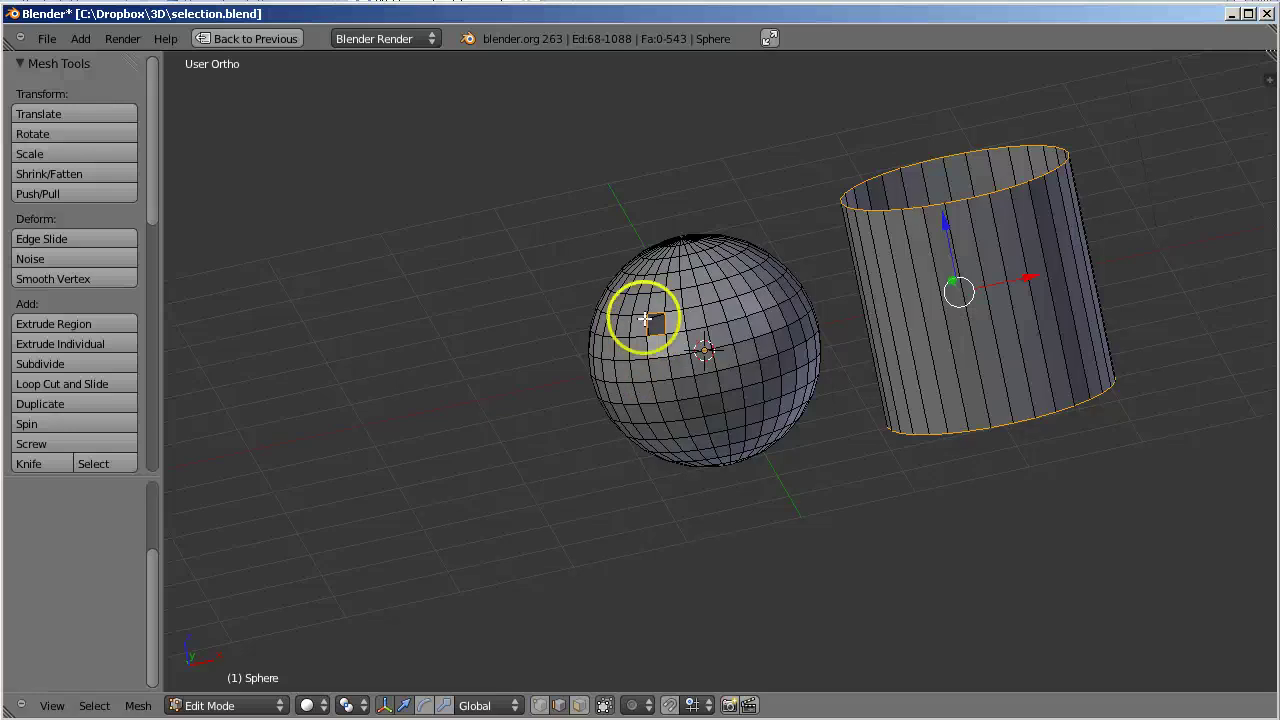
scroll(785, 382, "up", 1)
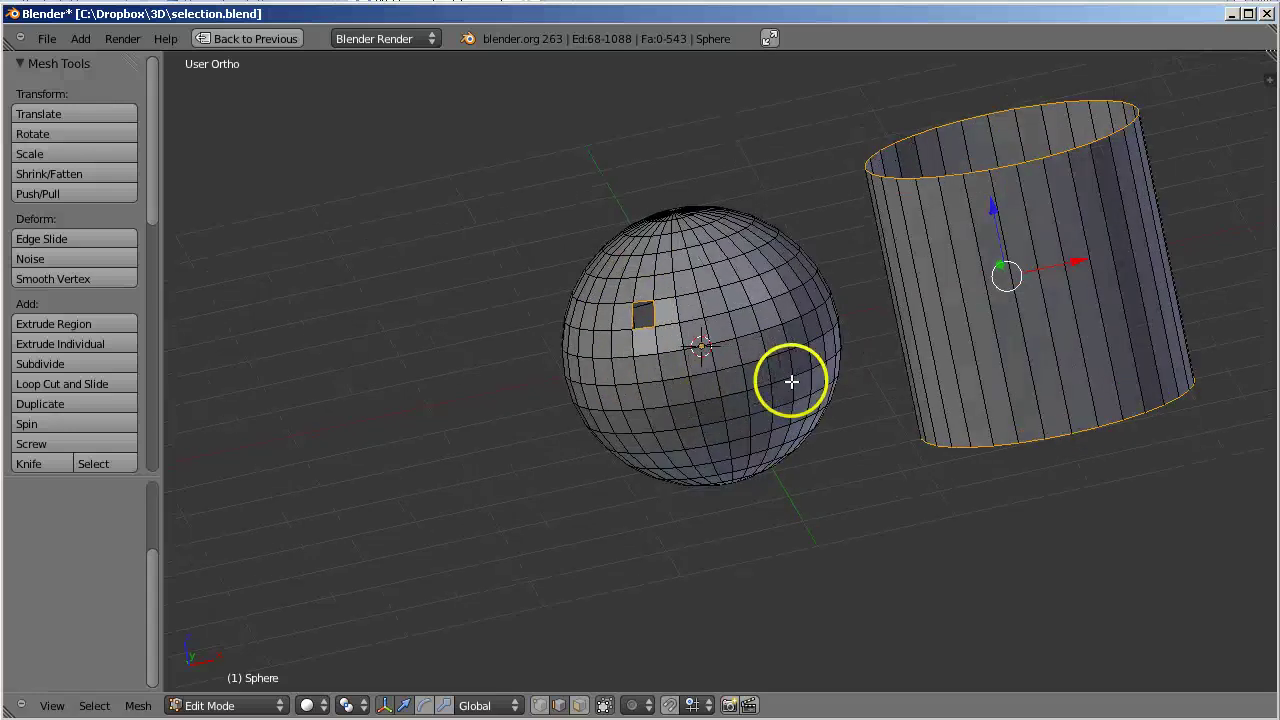
middle_click_drag(837, 394, 923, 523)
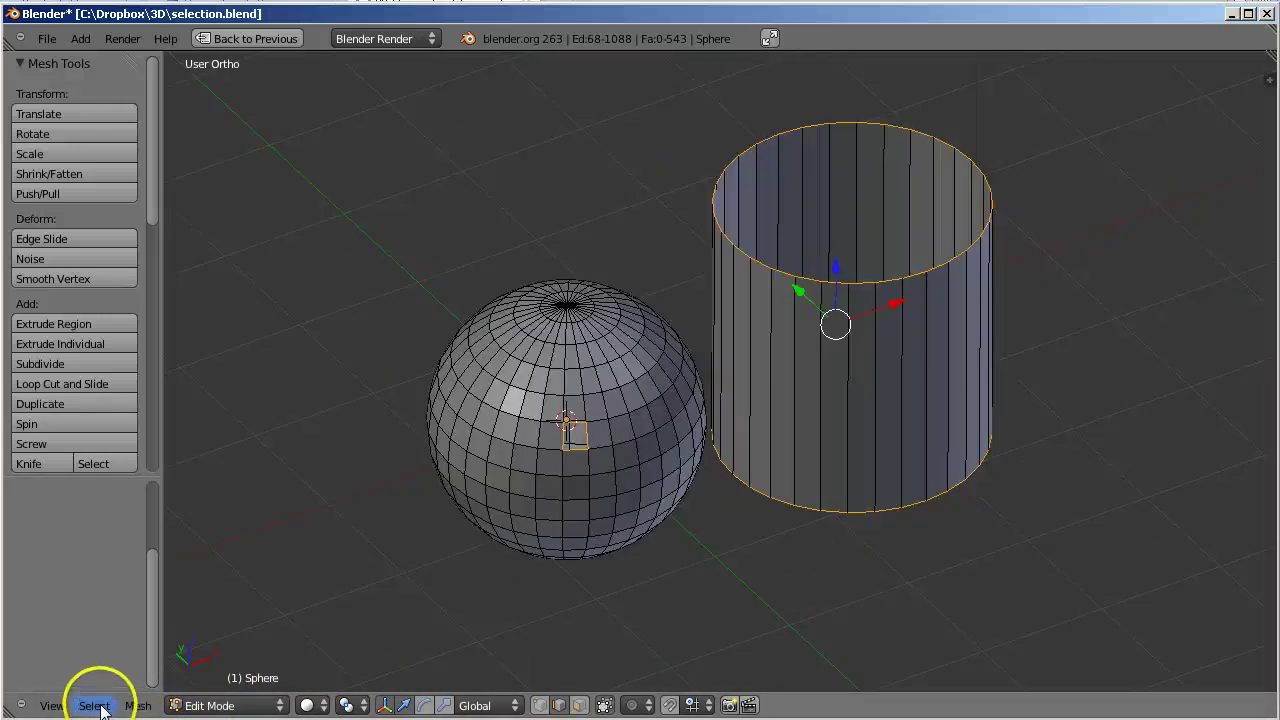
left_click(94, 705)
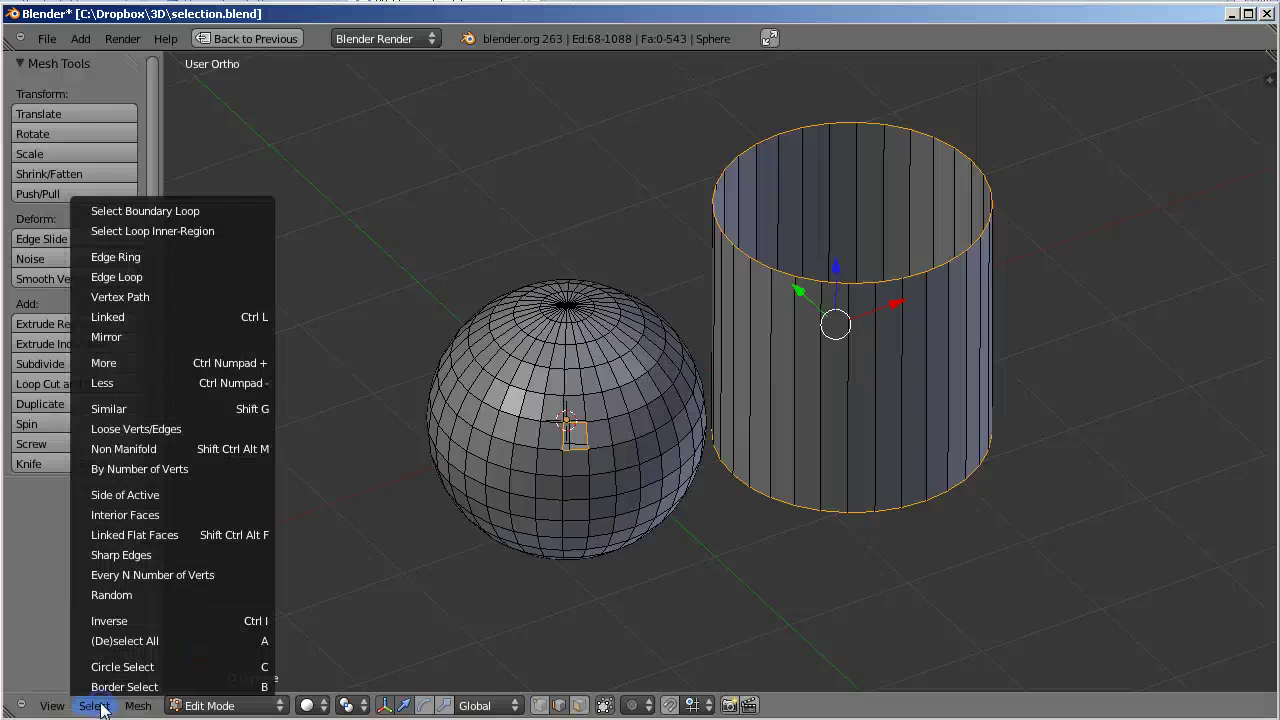
Clear the non-manifold edge selection with Select > (De)select All.
left_click(133, 645)
left_click(95, 706)
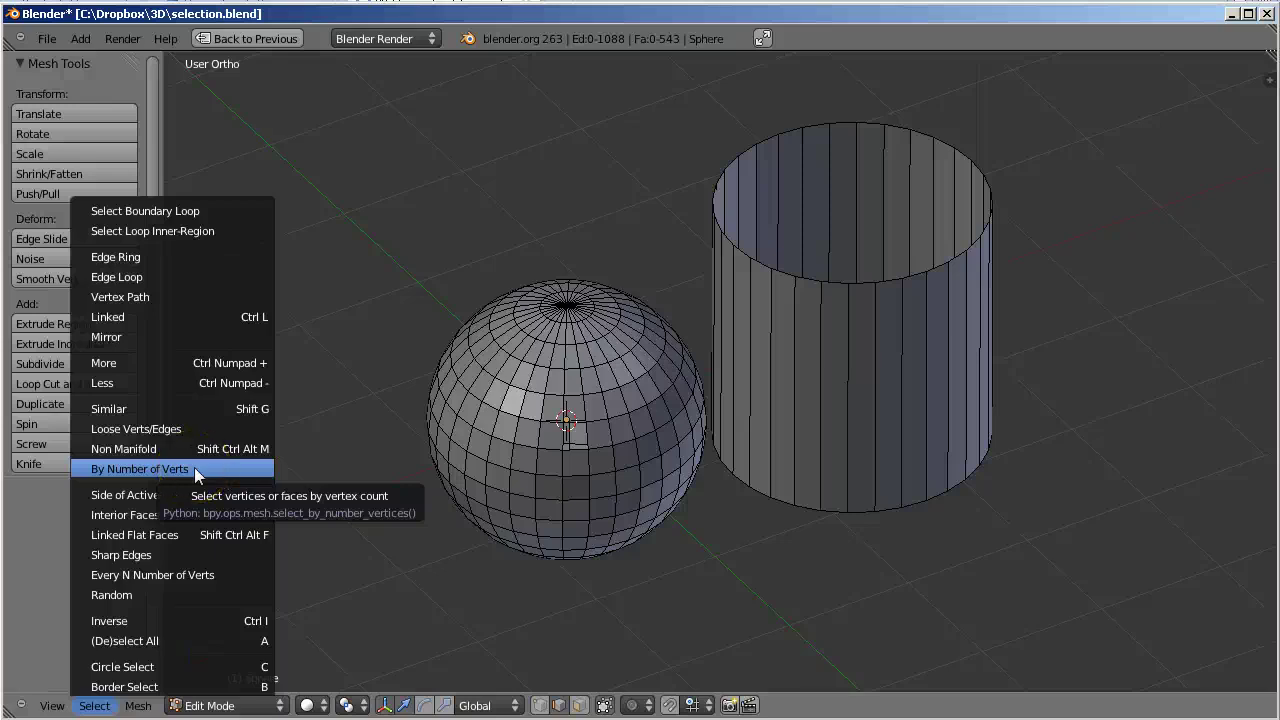
Select faces by number of vertices with the count at 3, orbiting to view the sphere's underside.
left_click(196, 469)
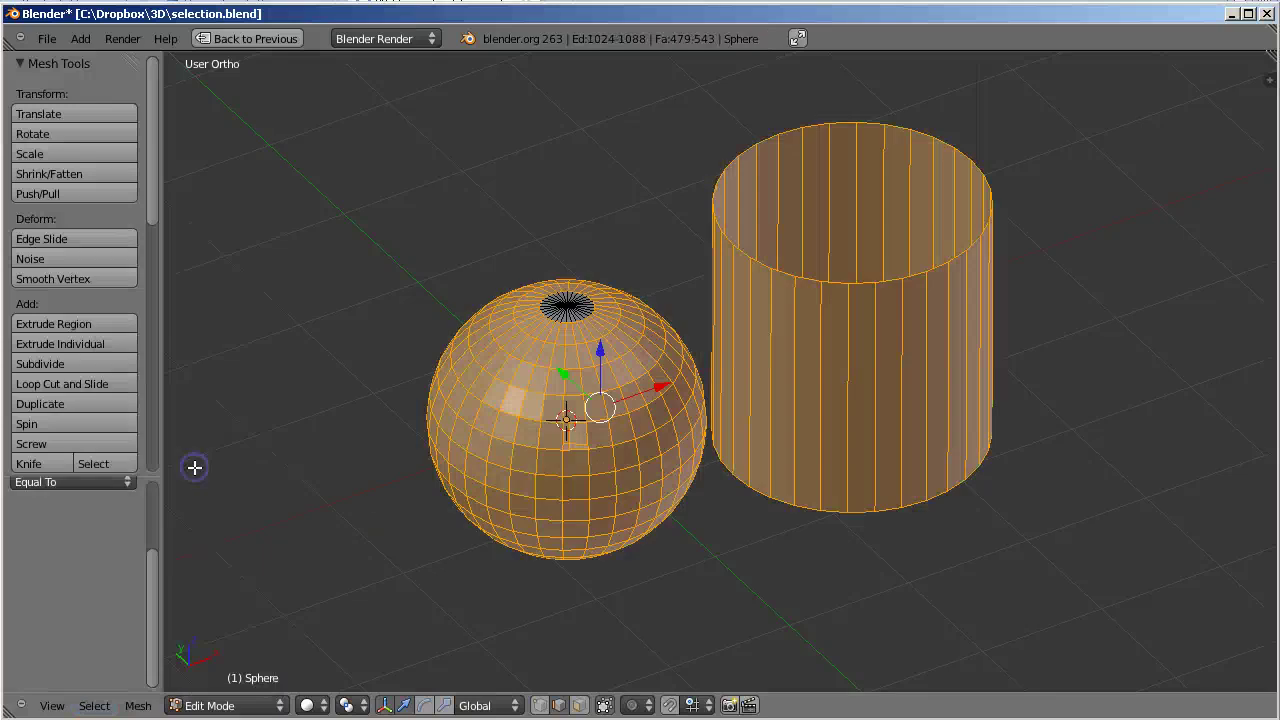
left_click_drag(154, 563, 166, 497)
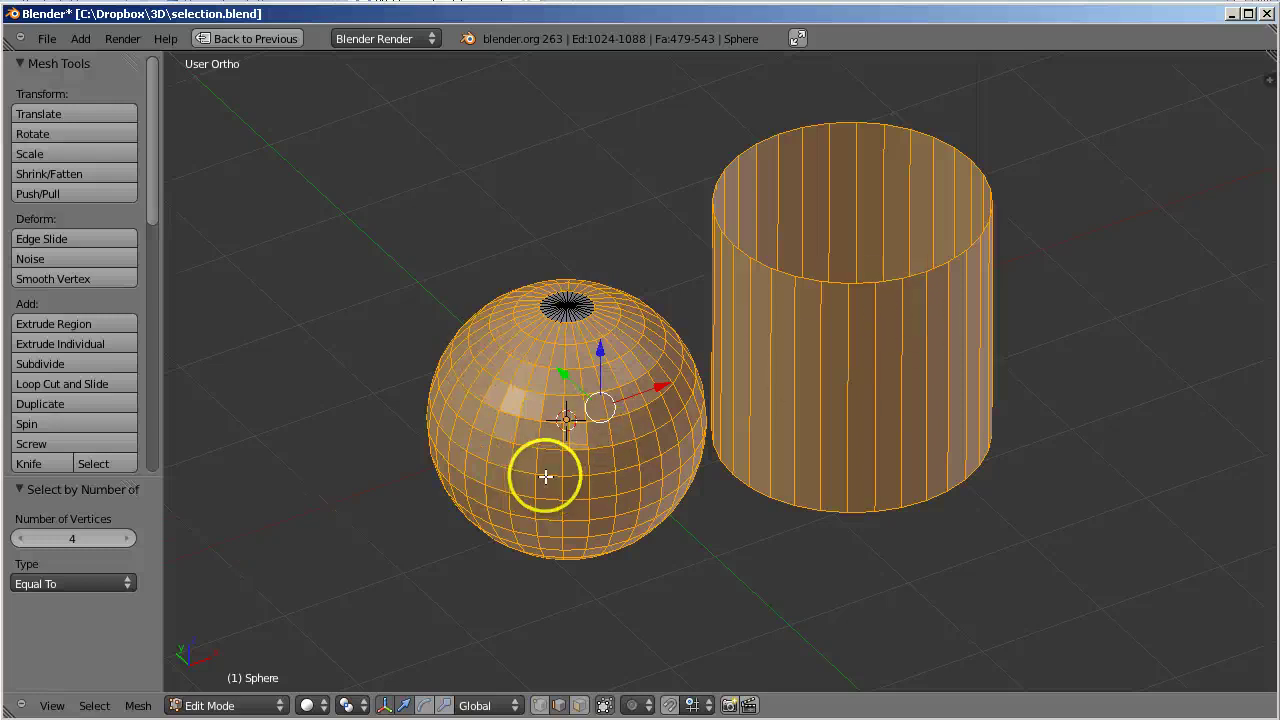
middle_click_drag(601, 460, 591, 557)
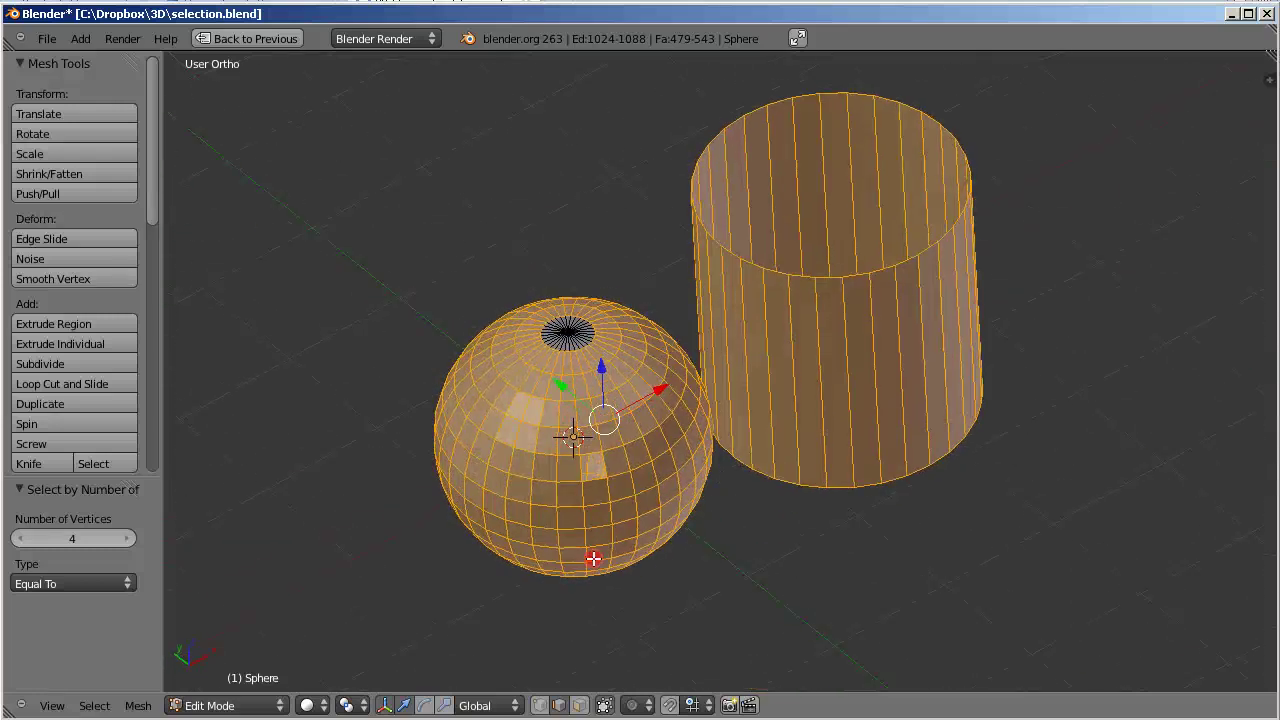
scroll(586, 563, "up", 3)
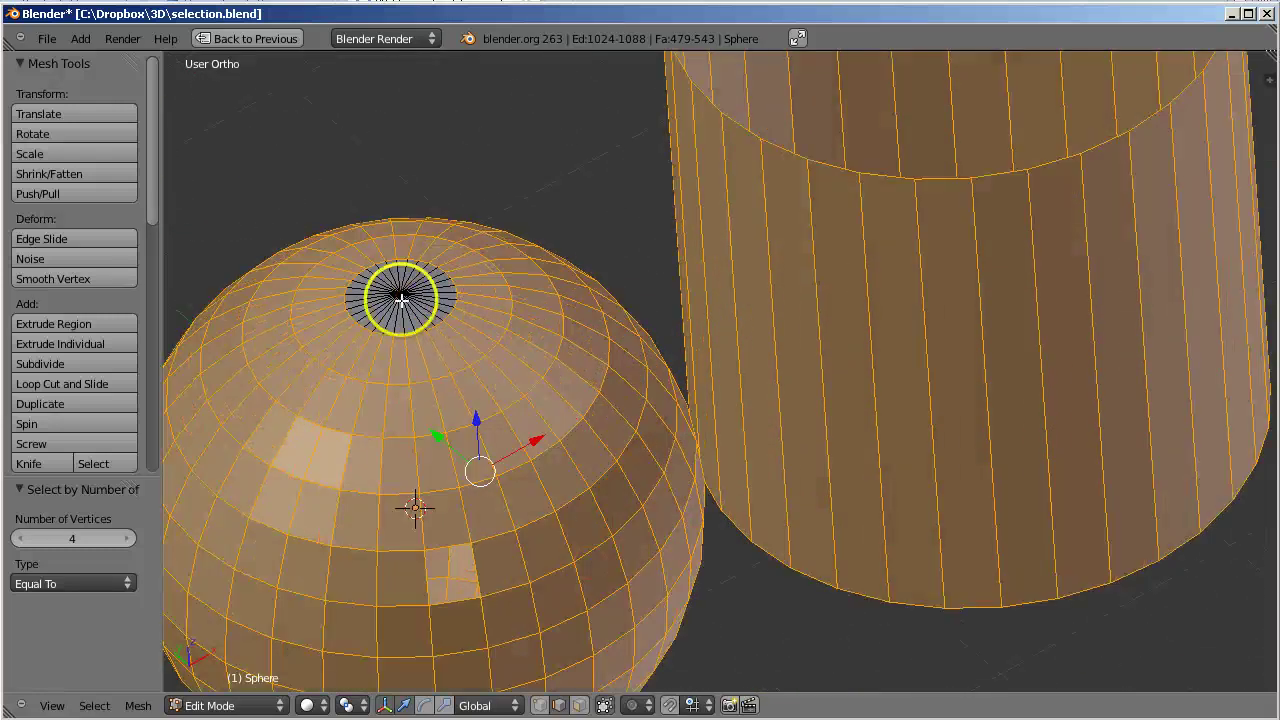
left_click(19, 540)
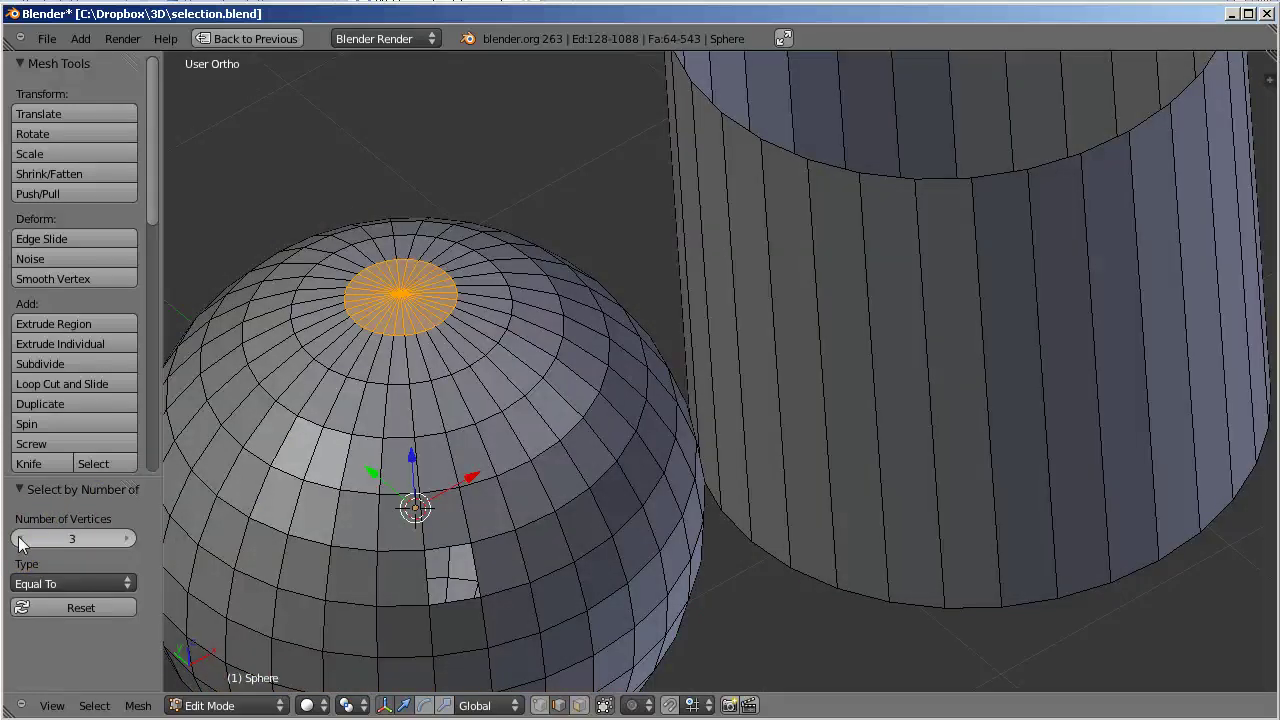
middle_click_drag(503, 537, 543, 534)
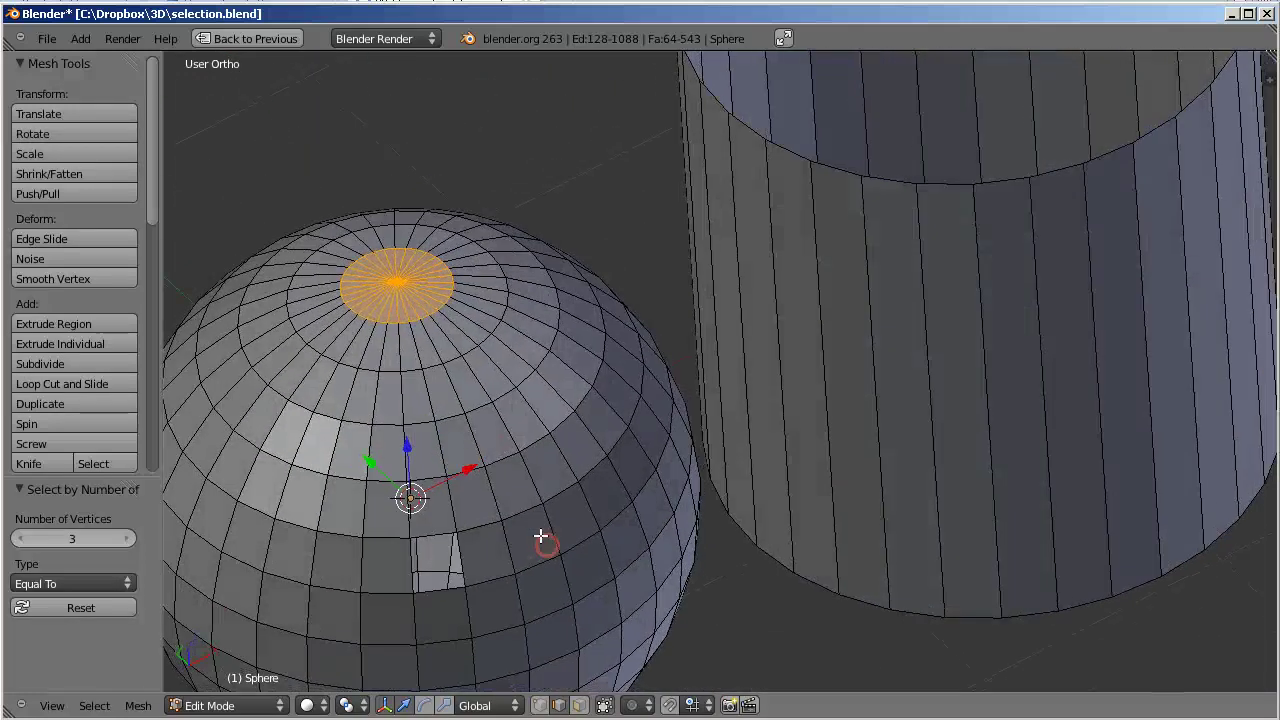
Raise Number of Vertices from 3 to 5, which leaves no faces selected.
left_click(130, 540)
left_click(130, 540)
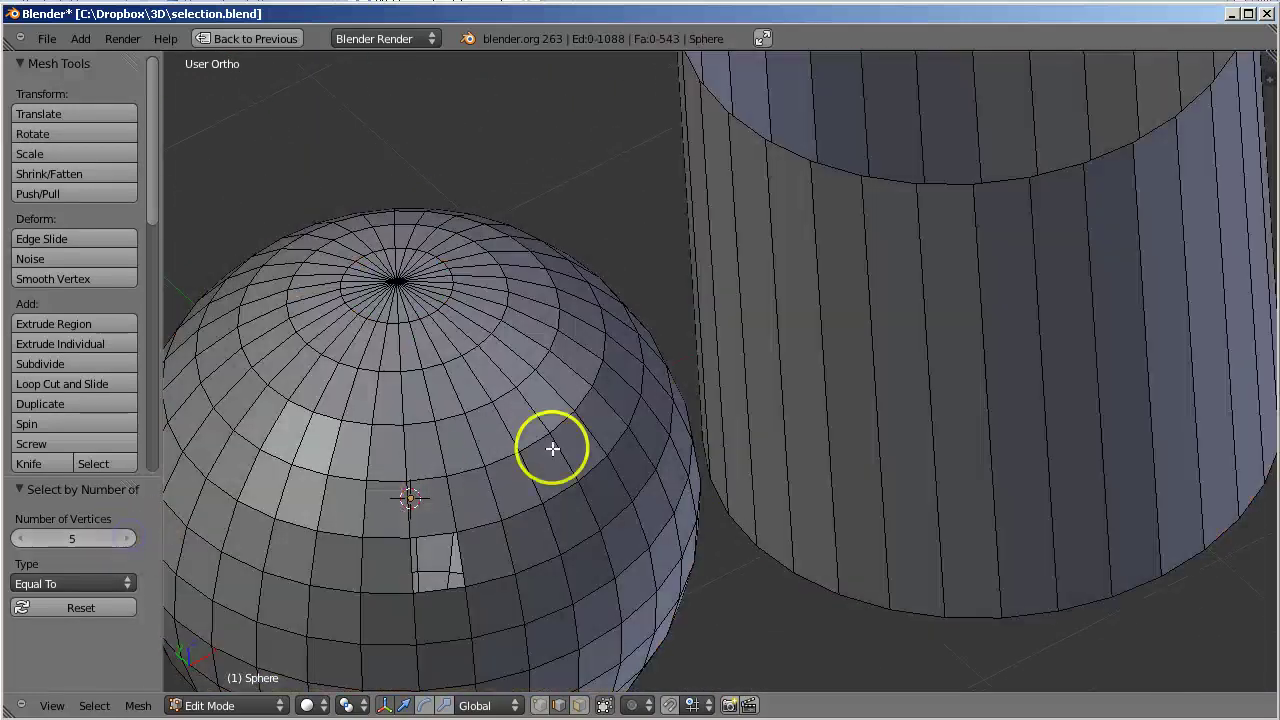
scroll(590, 448, "down", 3)
middle_click_drag(662, 492, 660, 457)
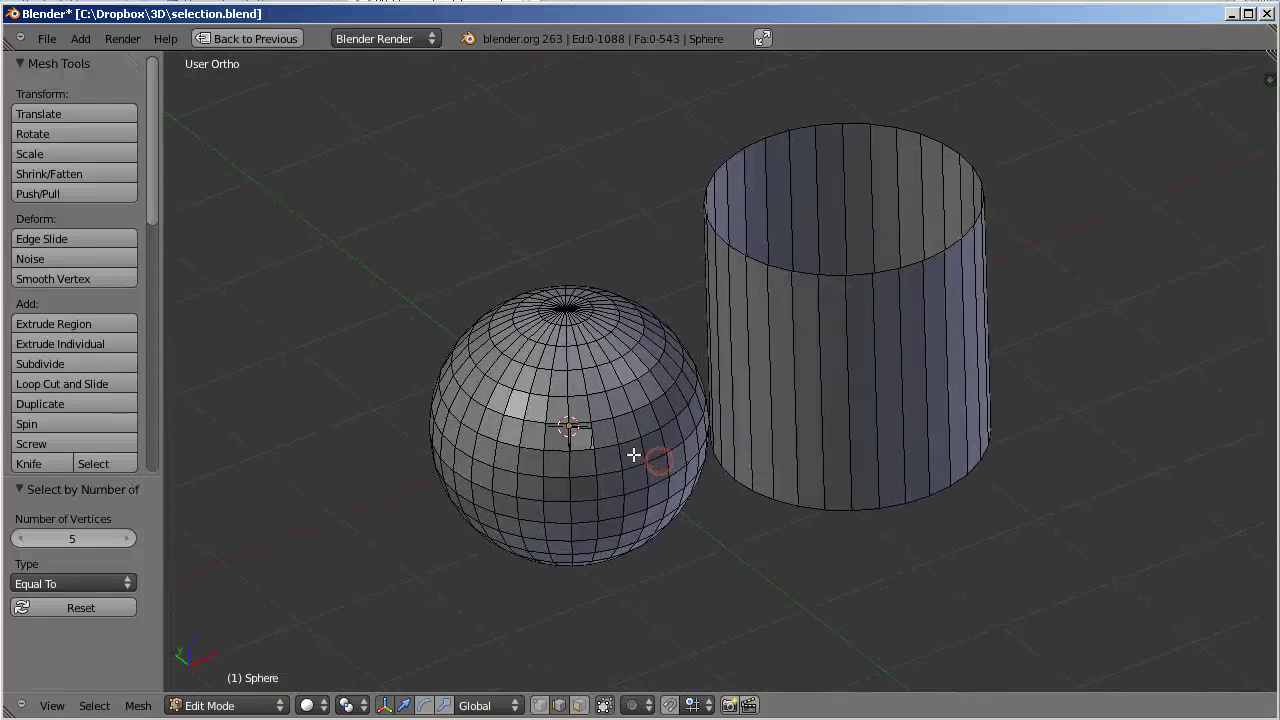
scroll(626, 457, "up", 4)
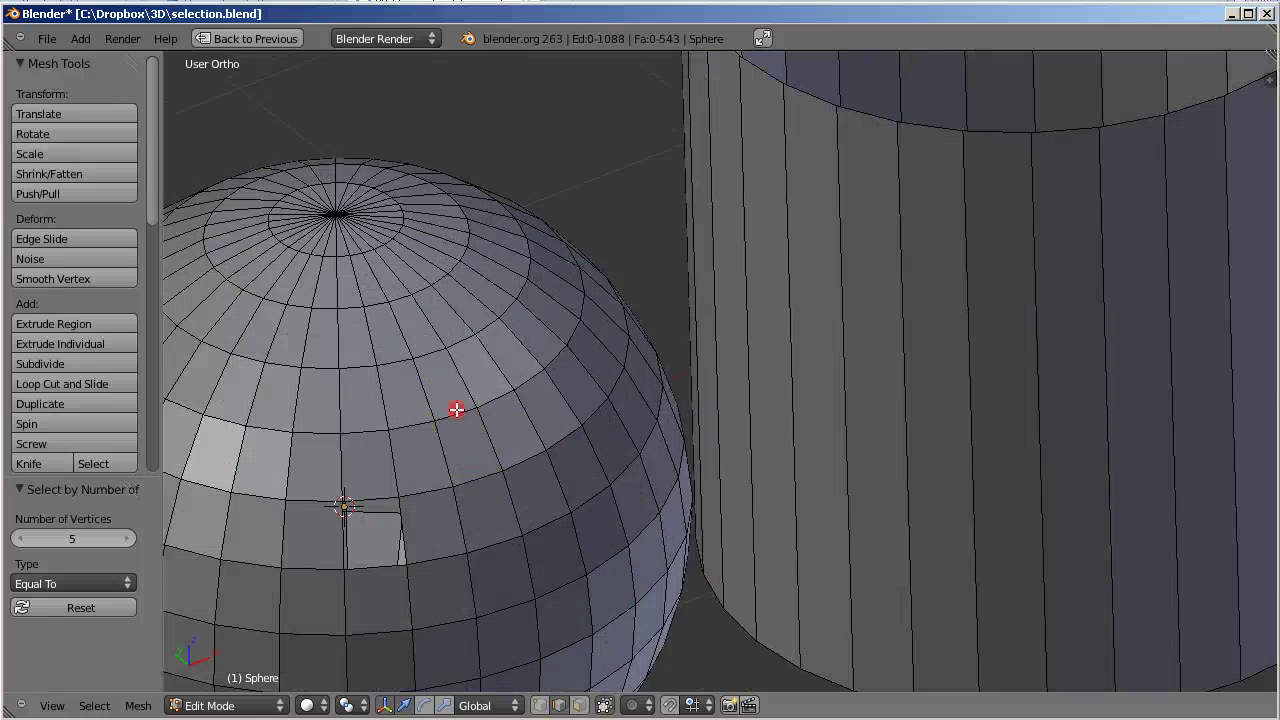
Subdivide the sphere edge with 1 cut, nudge the new midpoint vertex sideways, then deselect all.
key("w")
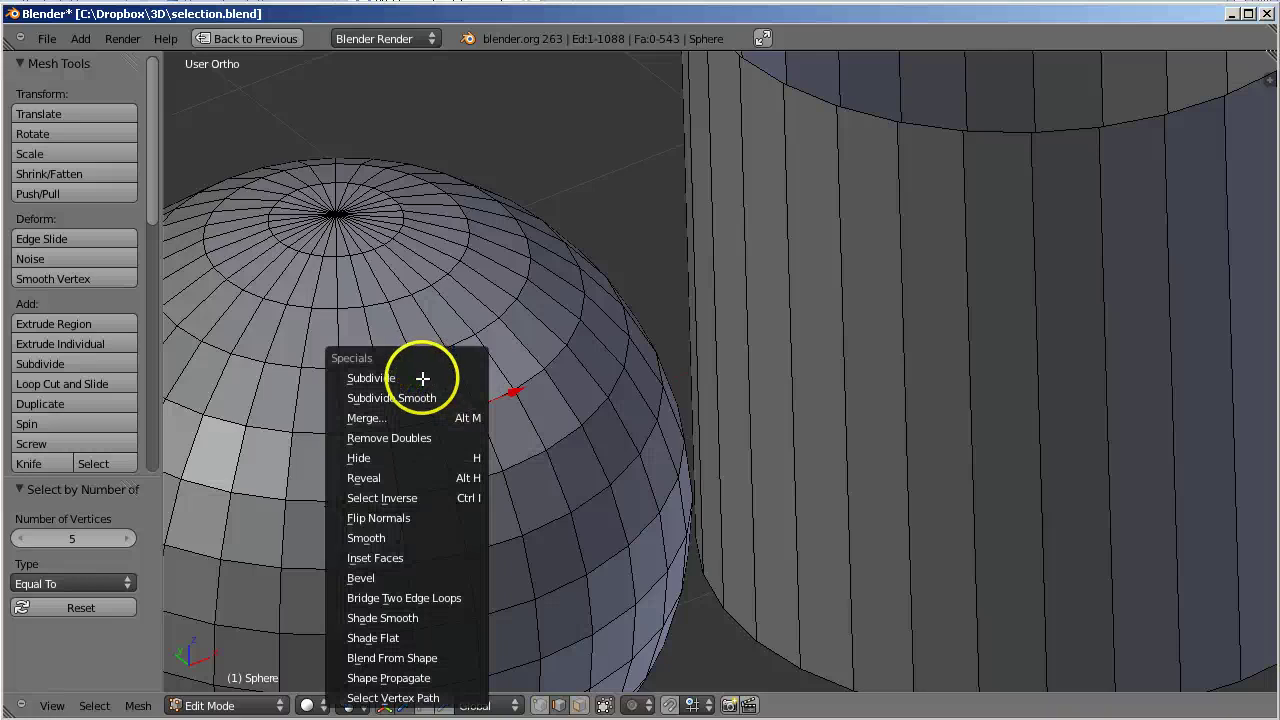
left_click(421, 378)
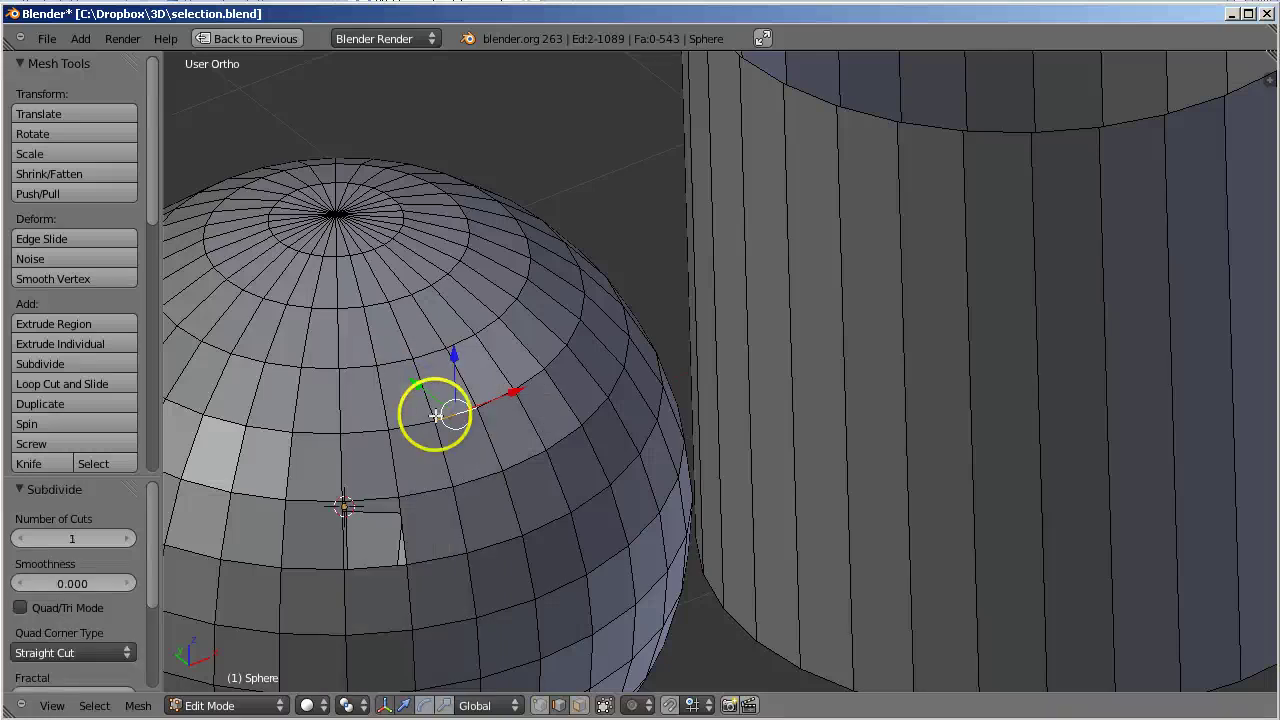
left_click(540, 705)
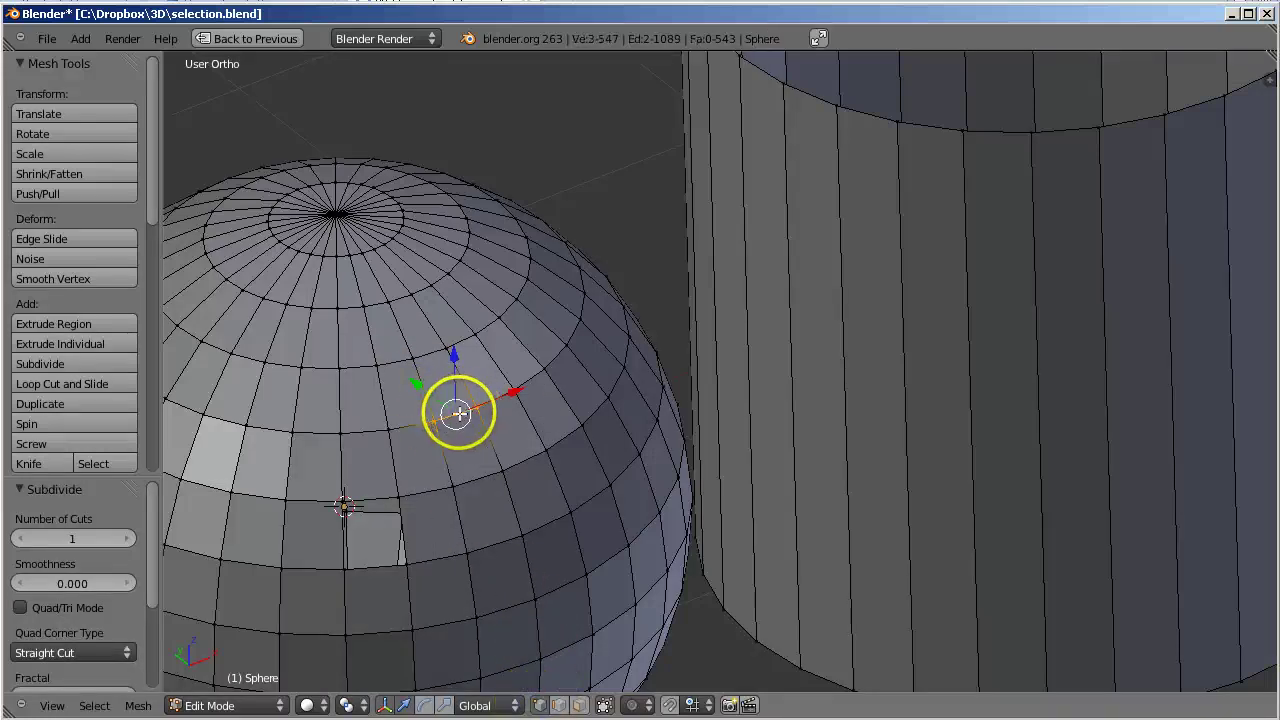
left_click(457, 413)
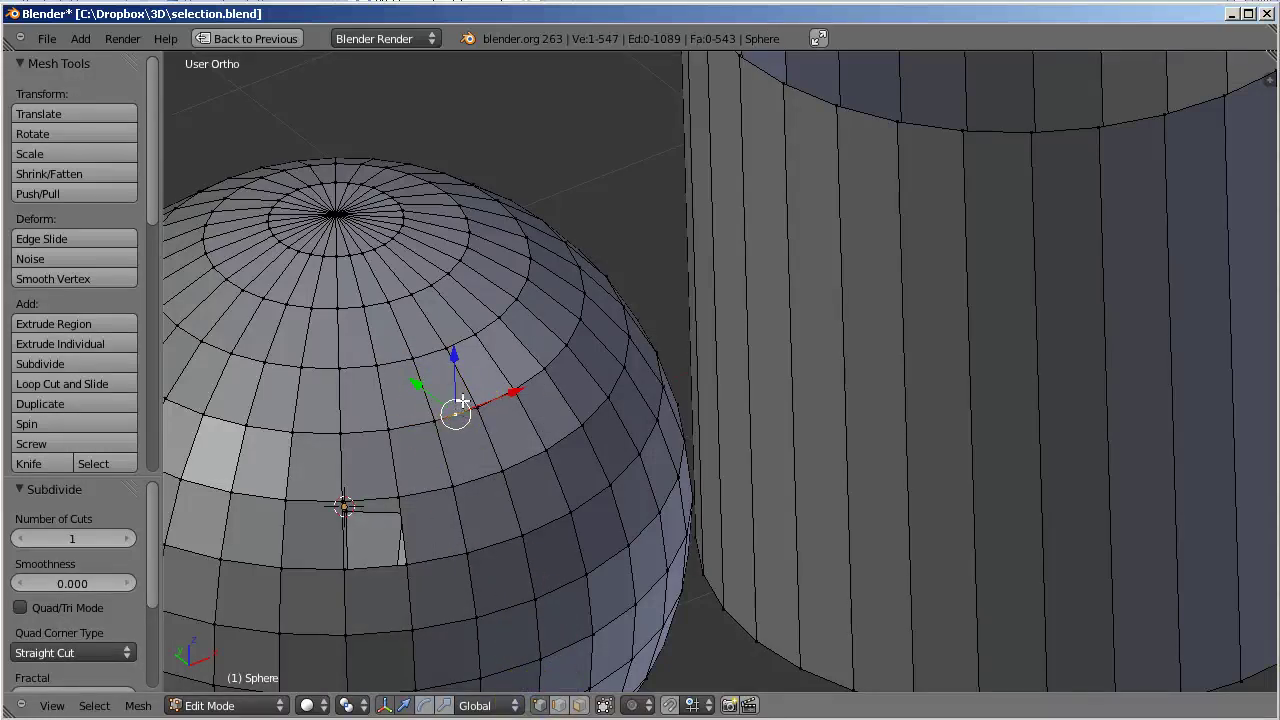
left_click_drag(462, 400, 449, 400)
key("a")
middle_click_drag(604, 469, 615, 480)
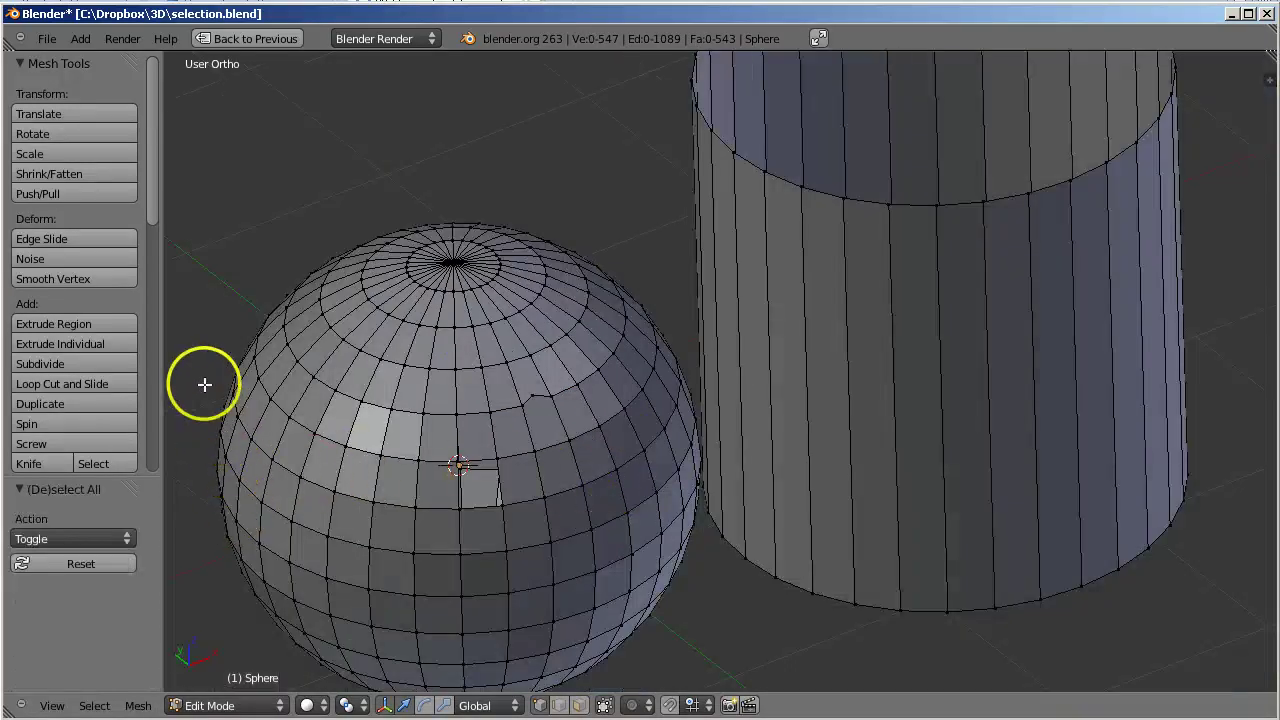
Run Select By Number of Verts at 5, Equal To, and orbit to inspect the two selected faces.
left_click(94, 705)
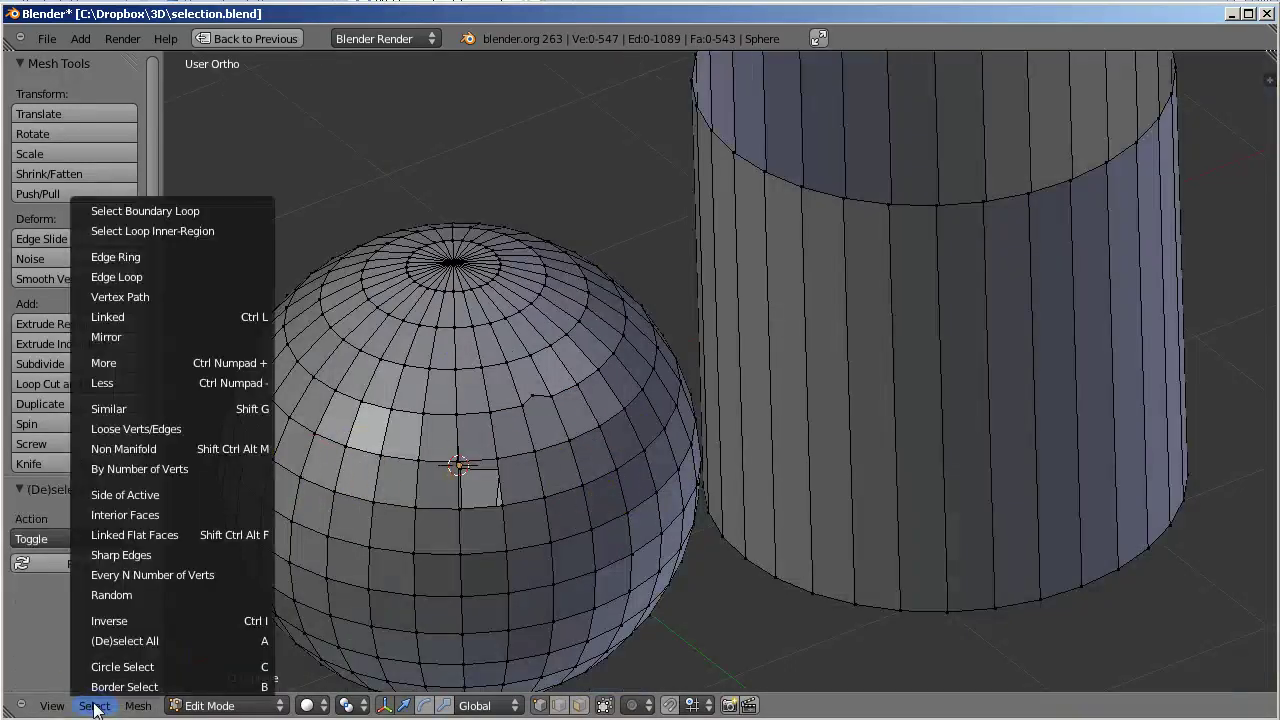
left_click(180, 469)
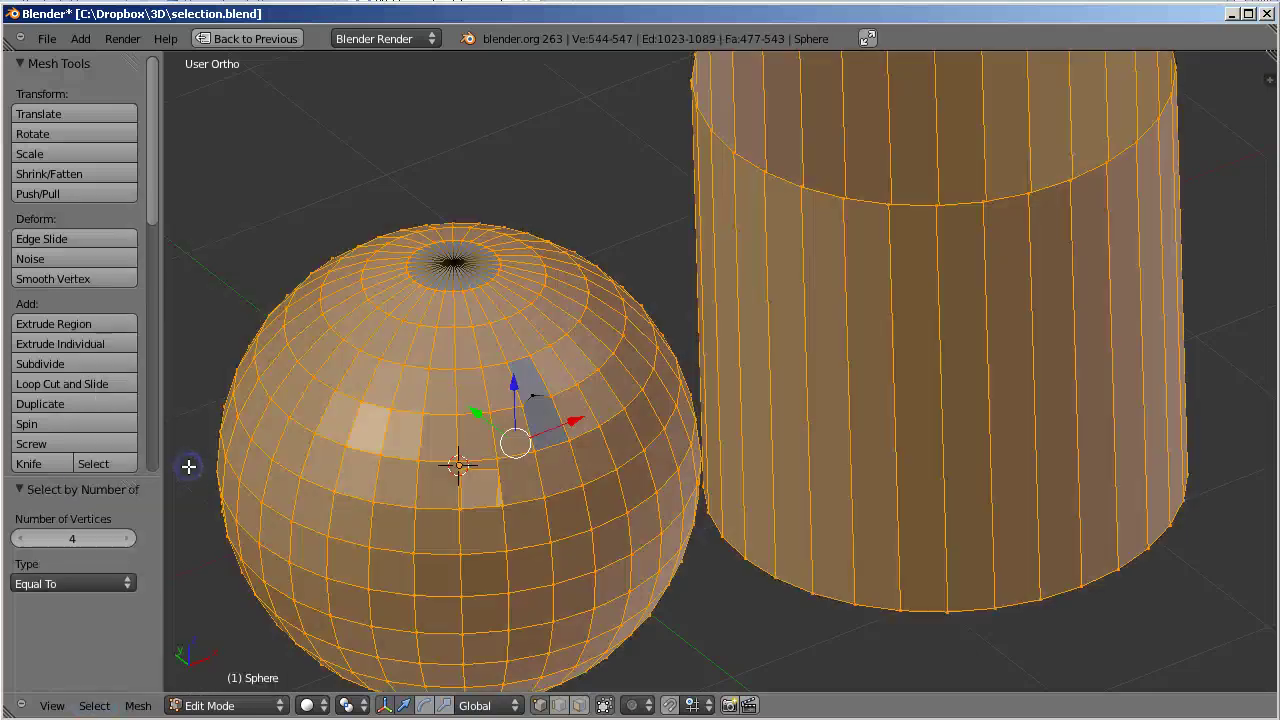
left_click(127, 538)
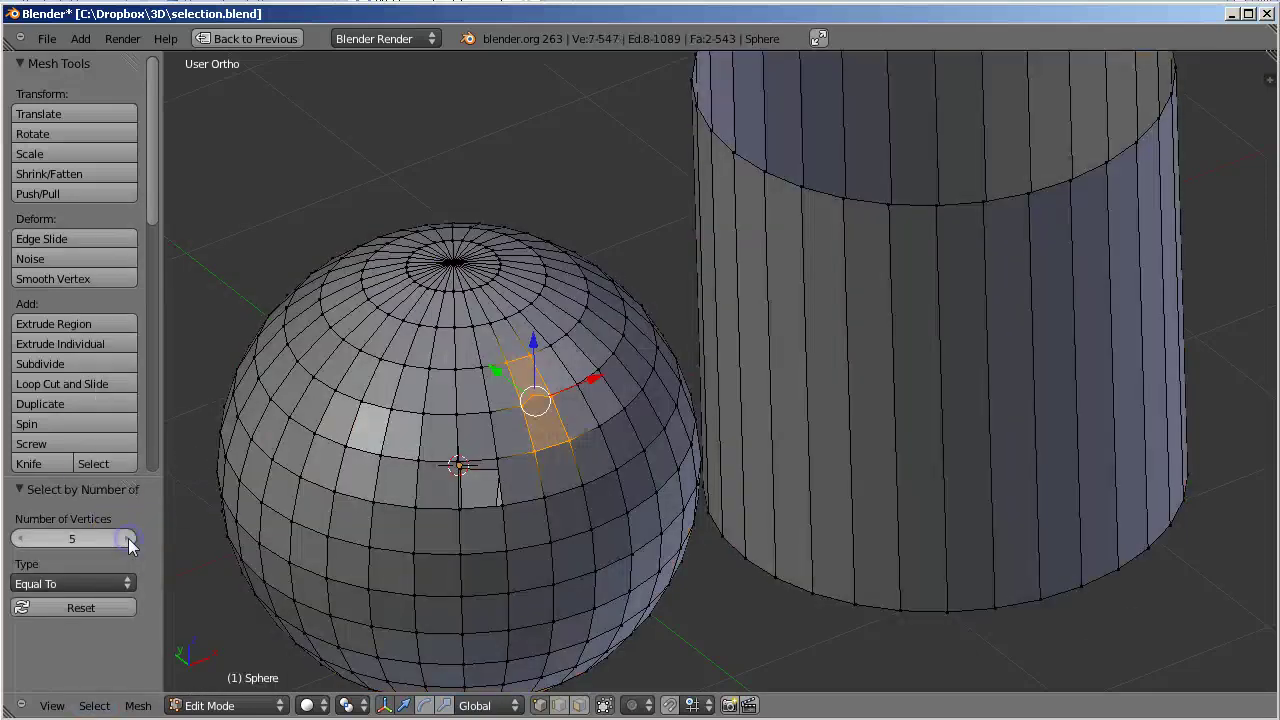
mouse_move(640, 500)
middle_mouse_down()
mouse_move(957, 349)
mouse_move(809, 429)
mouse_move(411, 534)
mouse_move(569, 542)
middle_mouse_up()
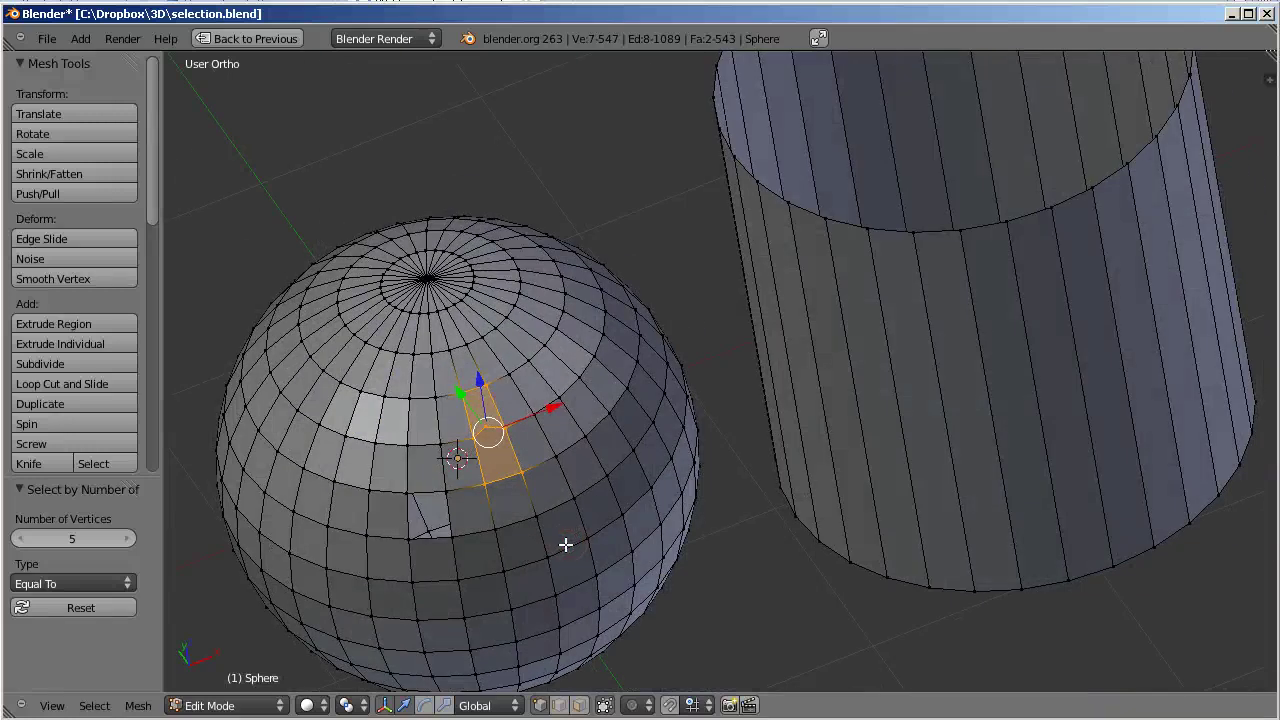
mouse_move(485, 548)
middle_mouse_down()
mouse_move(914, 491)
mouse_move(966, 534)
mouse_move(670, 520)
mouse_move(451, 591)
mouse_move(386, 580)
mouse_move(335, 545)
middle_mouse_up()
mouse_move(809, 541)
middle_mouse_down()
mouse_move(834, 429)
mouse_move(1063, 429)
mouse_move(814, 600)
mouse_move(783, 374)
mouse_move(731, 440)
mouse_move(694, 563)
mouse_move(650, 550)
middle_mouse_up()
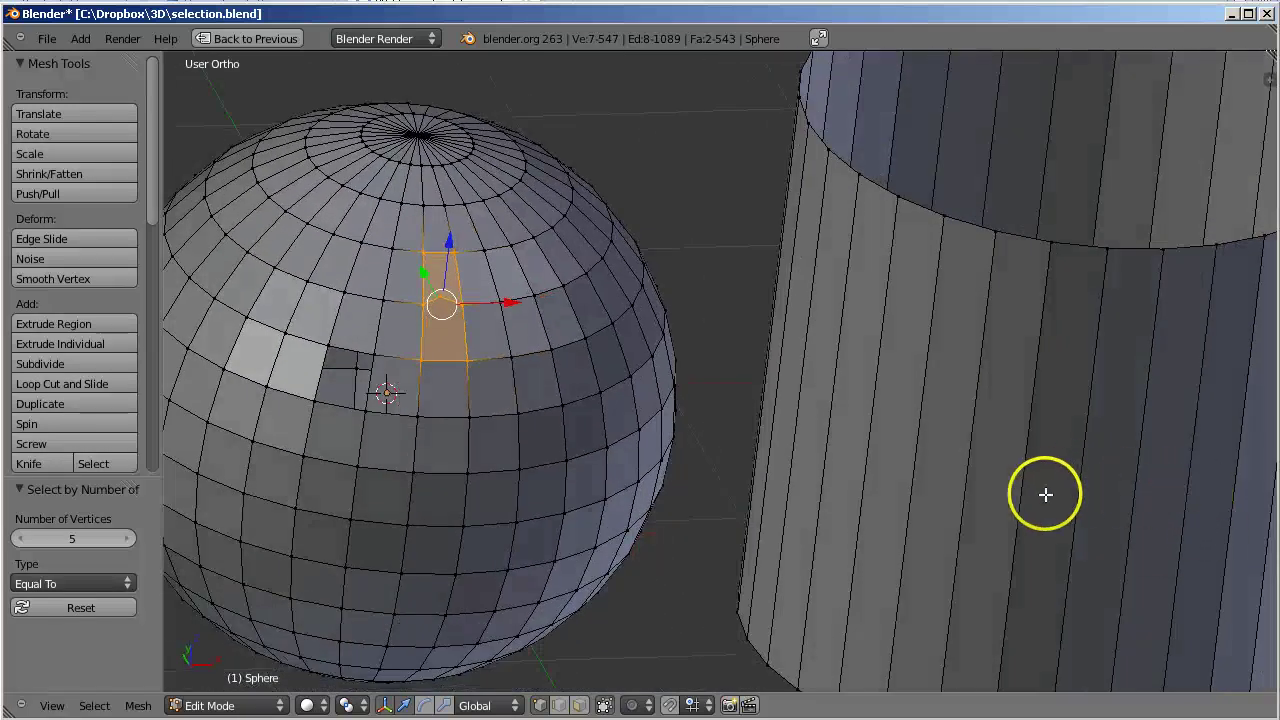
mouse_move(1045, 494)
middle_mouse_down()
mouse_move(1006, 466)
mouse_move(831, 454)
mouse_move(1023, 435)
mouse_move(1183, 397)
mouse_move(1111, 446)
mouse_move(1012, 458)
mouse_move(860, 429)
mouse_move(1164, 418)
mouse_move(974, 449)
mouse_move(900, 417)
mouse_move(834, 409)
mouse_move(1003, 429)
mouse_move(1106, 403)
mouse_move(1231, 397)
mouse_move(1094, 446)
mouse_move(777, 389)
mouse_move(920, 423)
mouse_move(1160, 398)
middle_mouse_up()
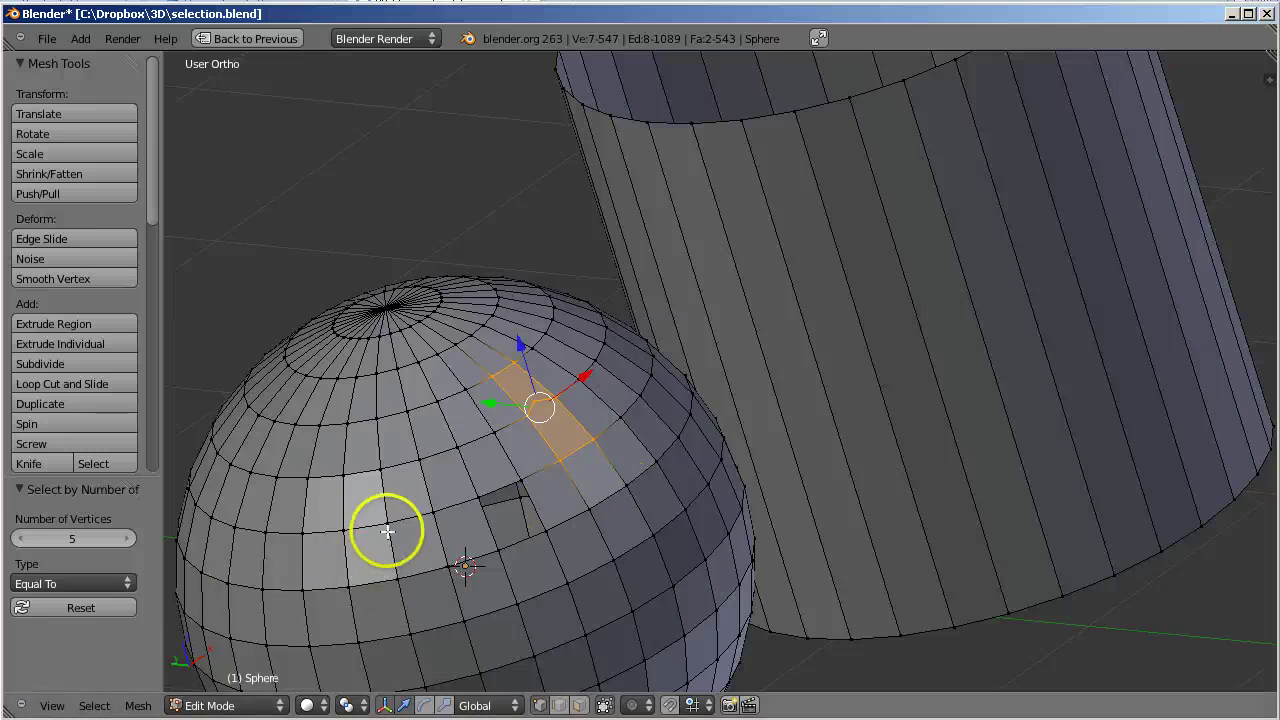
scroll(386, 529, "down", 2)
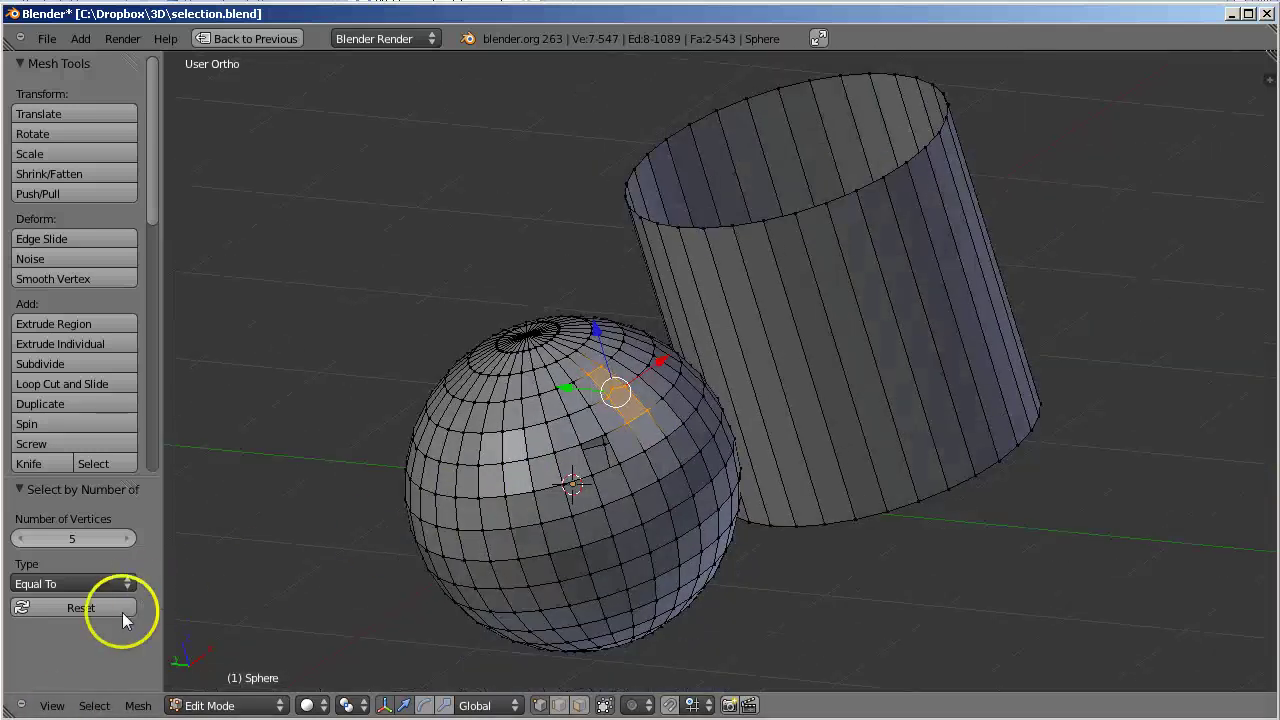
Switch to Front view and select a single vertex on the sphere's left equator edge.
left_click(93, 706)
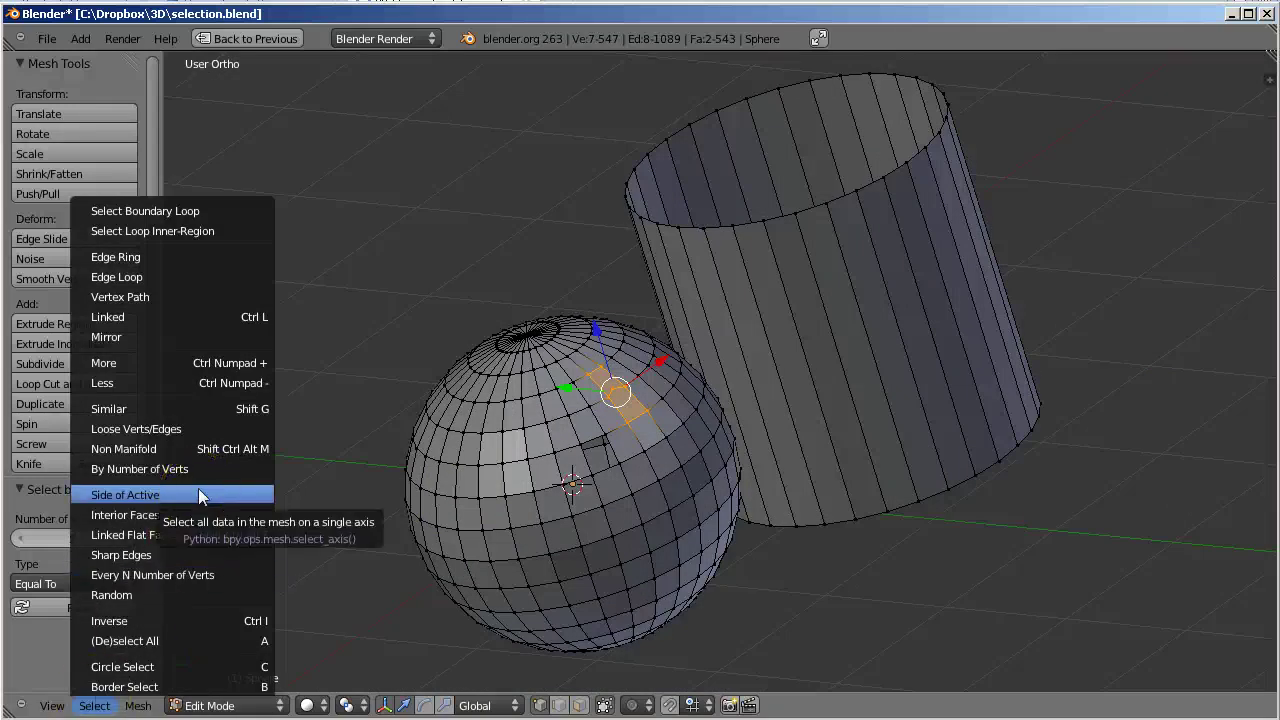
left_click(426, 447)
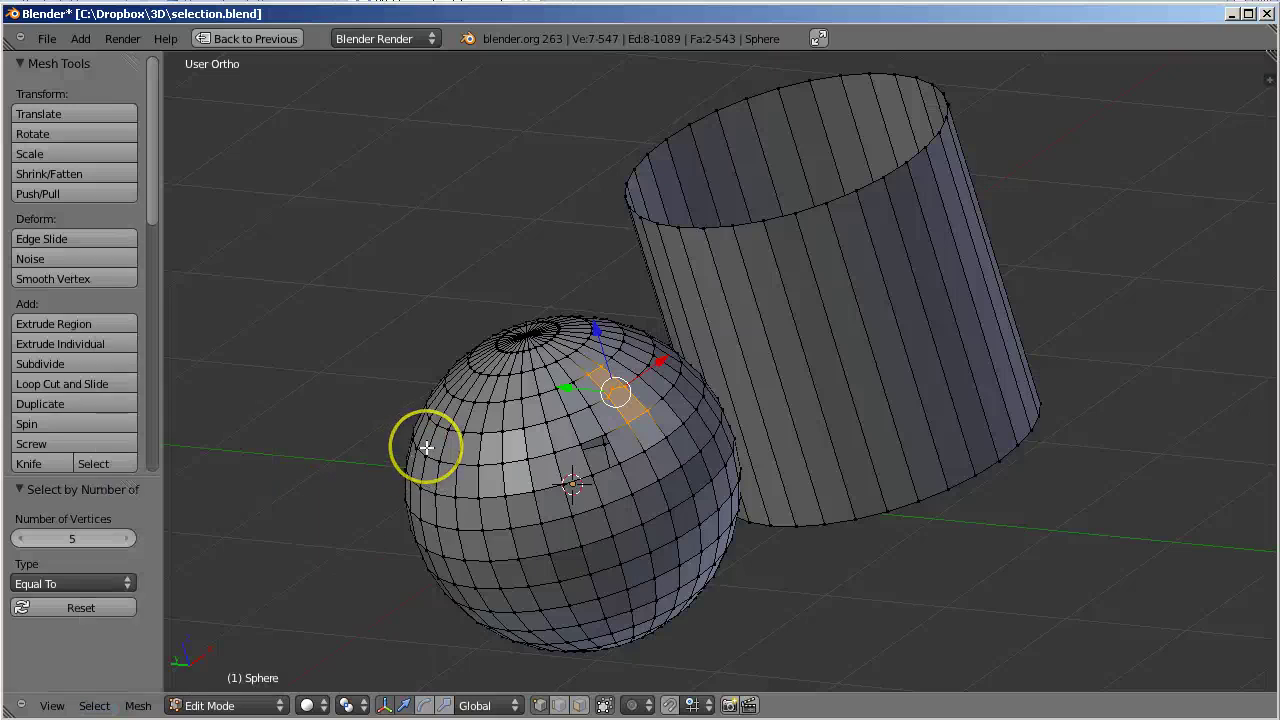
left_click(55, 705)
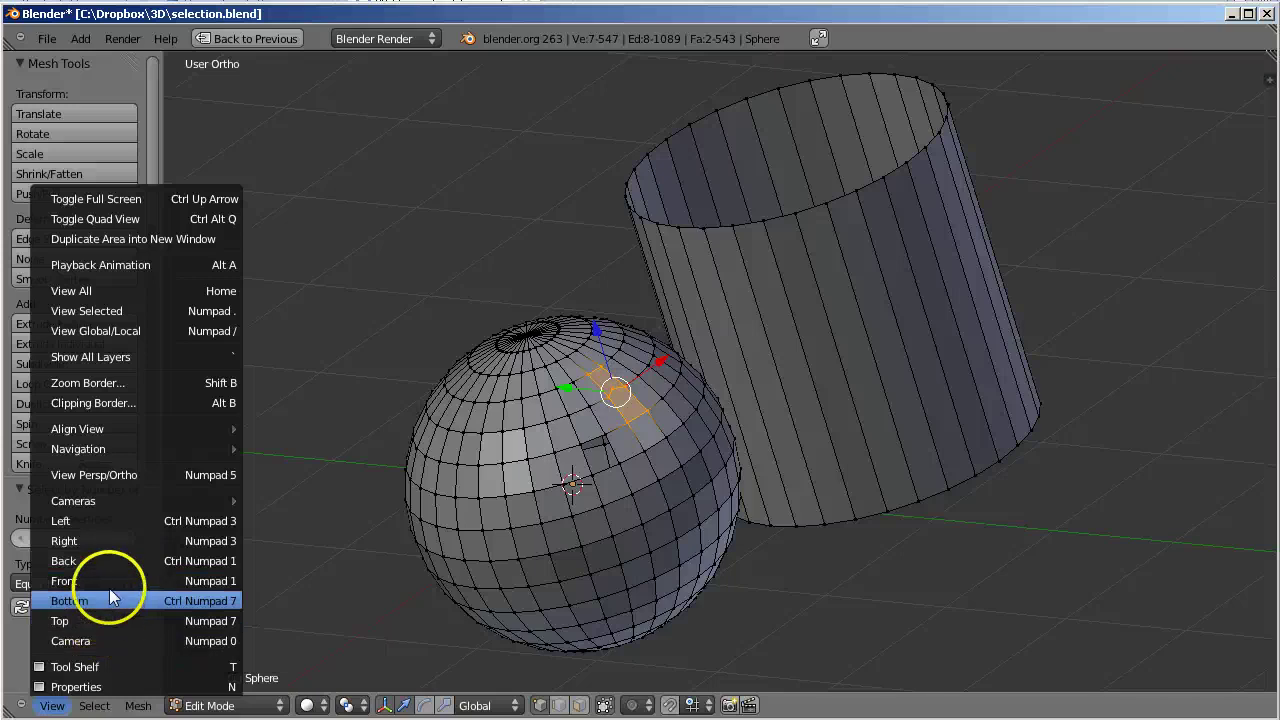
left_click(110, 580)
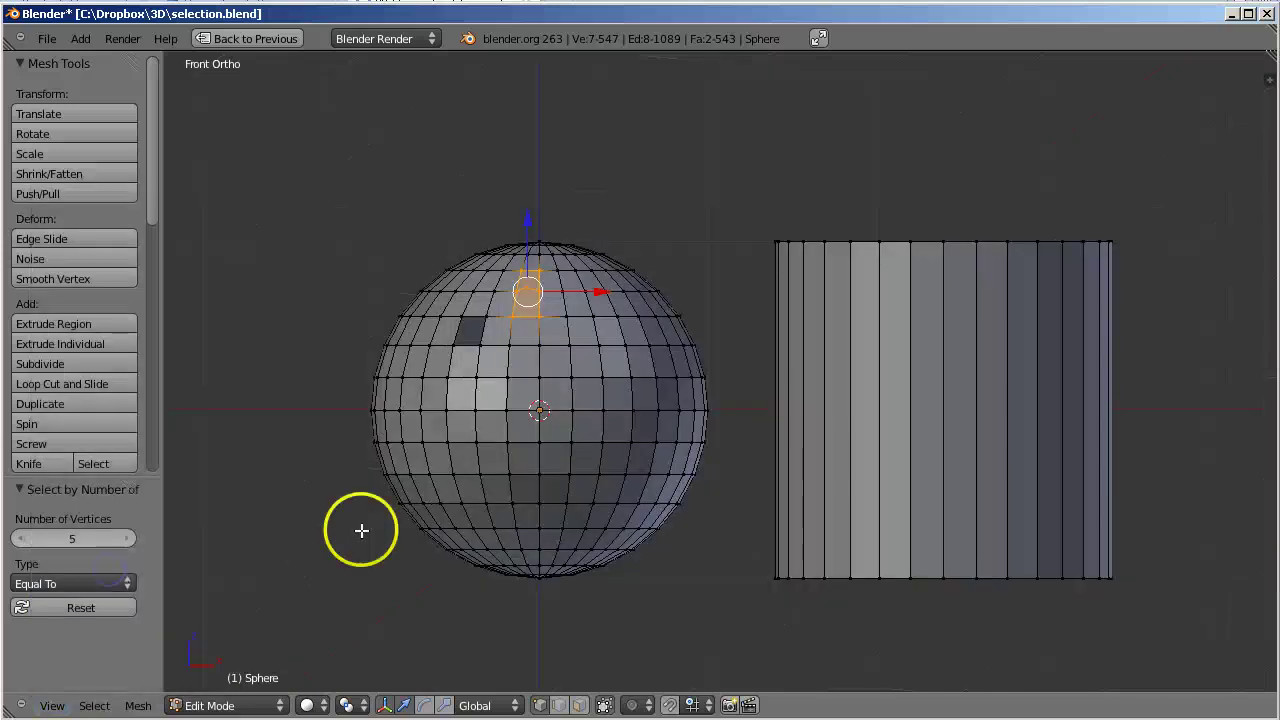
right_click(449, 410)
left_click(94, 705)
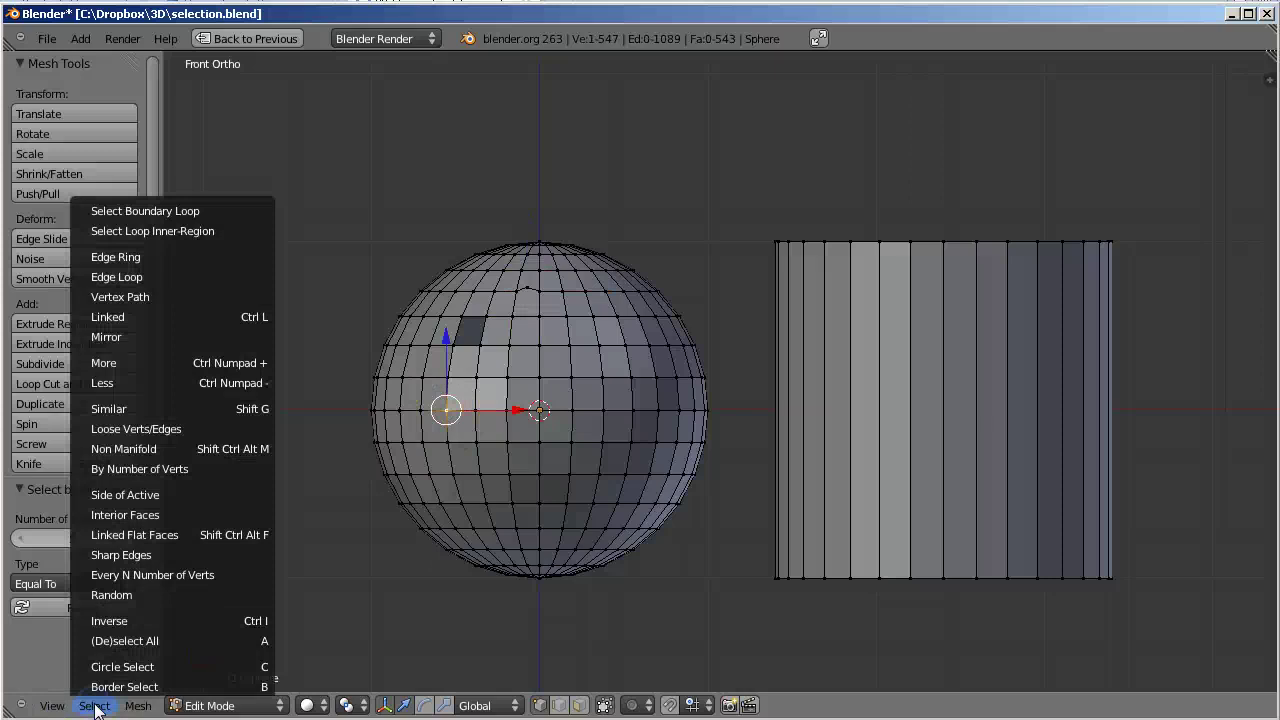
Run Select Side of Active, trying the Y axis and then the Z axis.
left_click(157, 495)
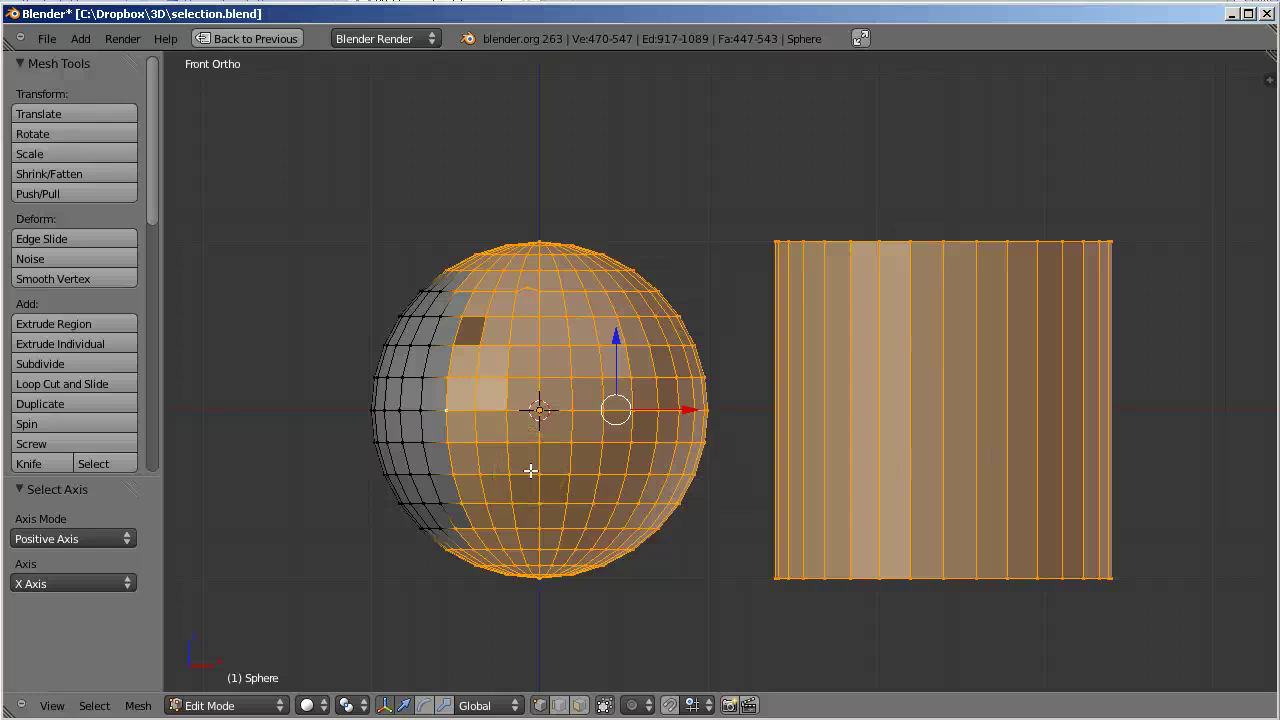
left_click(88, 583)
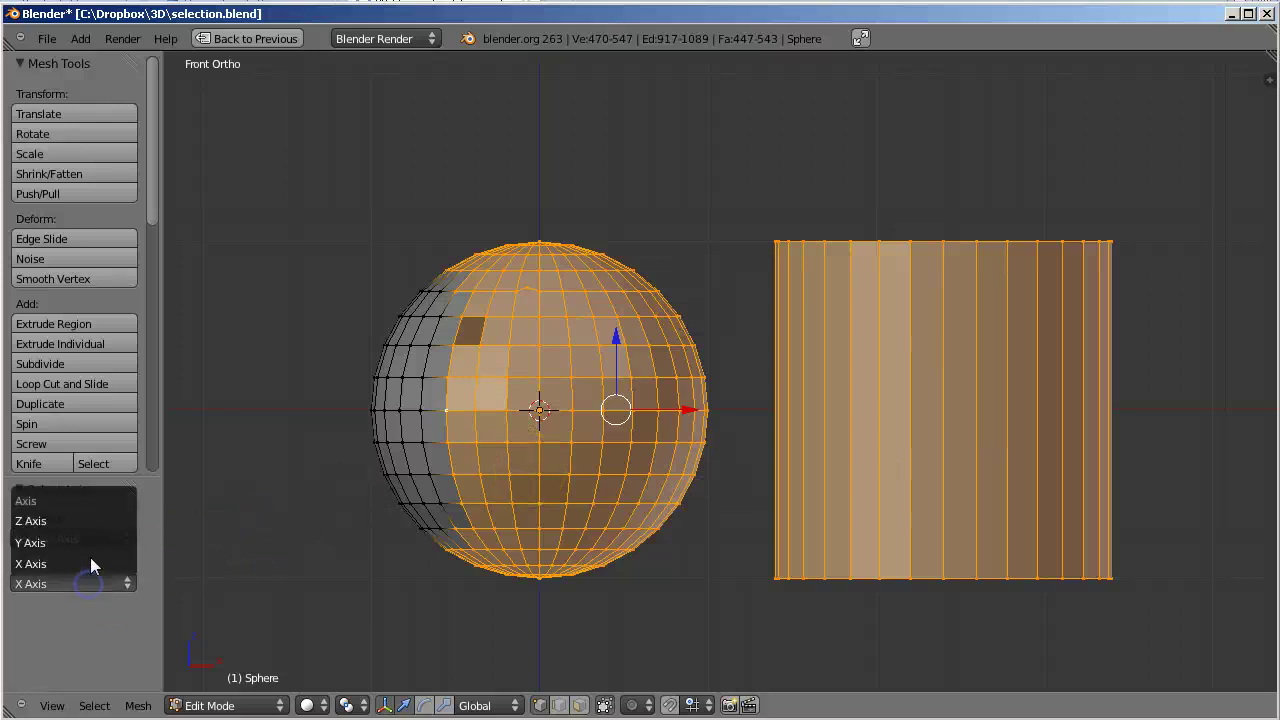
left_click(88, 542)
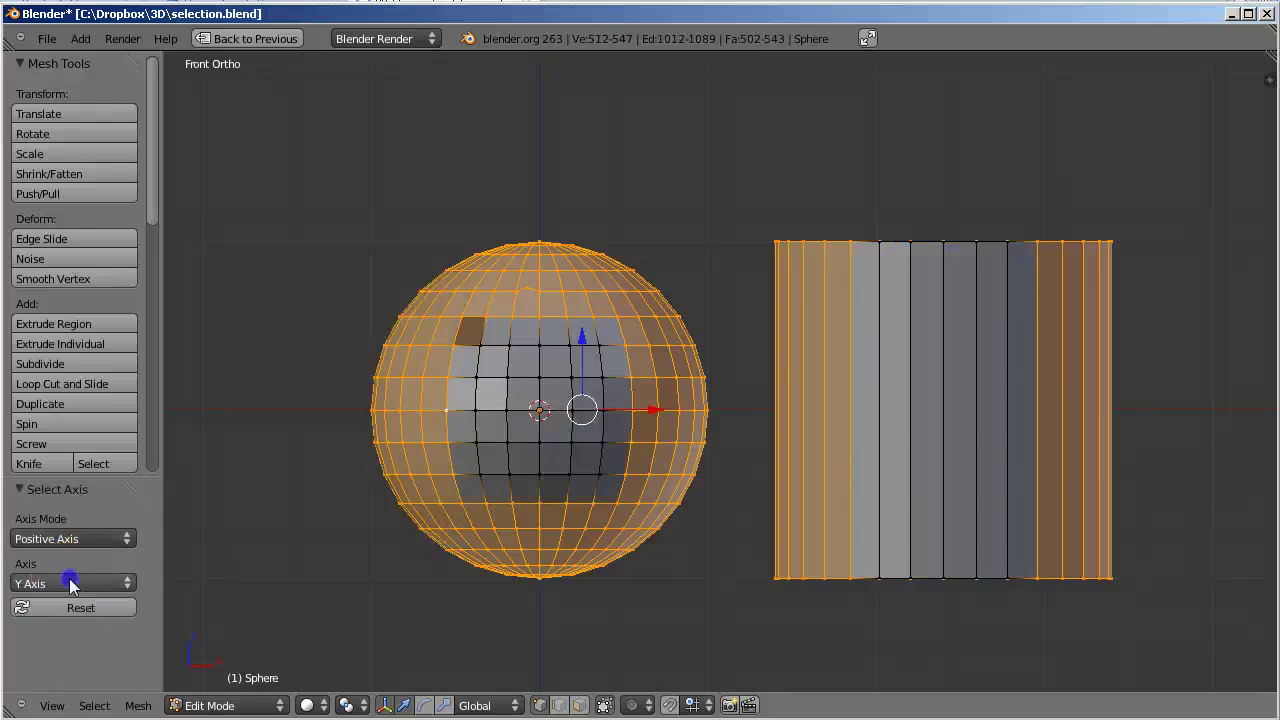
left_click(72, 585)
left_click(75, 513)
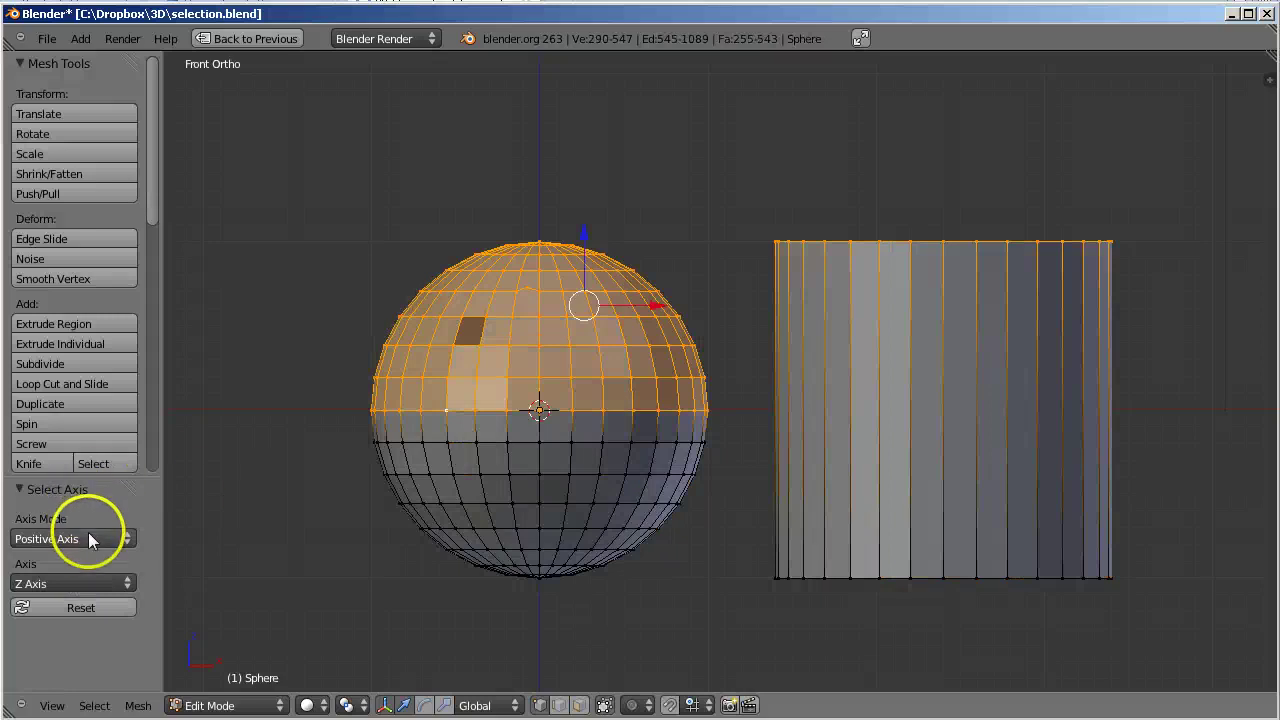
Cycle Axis Mode through Positive and Negative, ending on Aligned to select the 32-vertex equator.
left_click(89, 540)
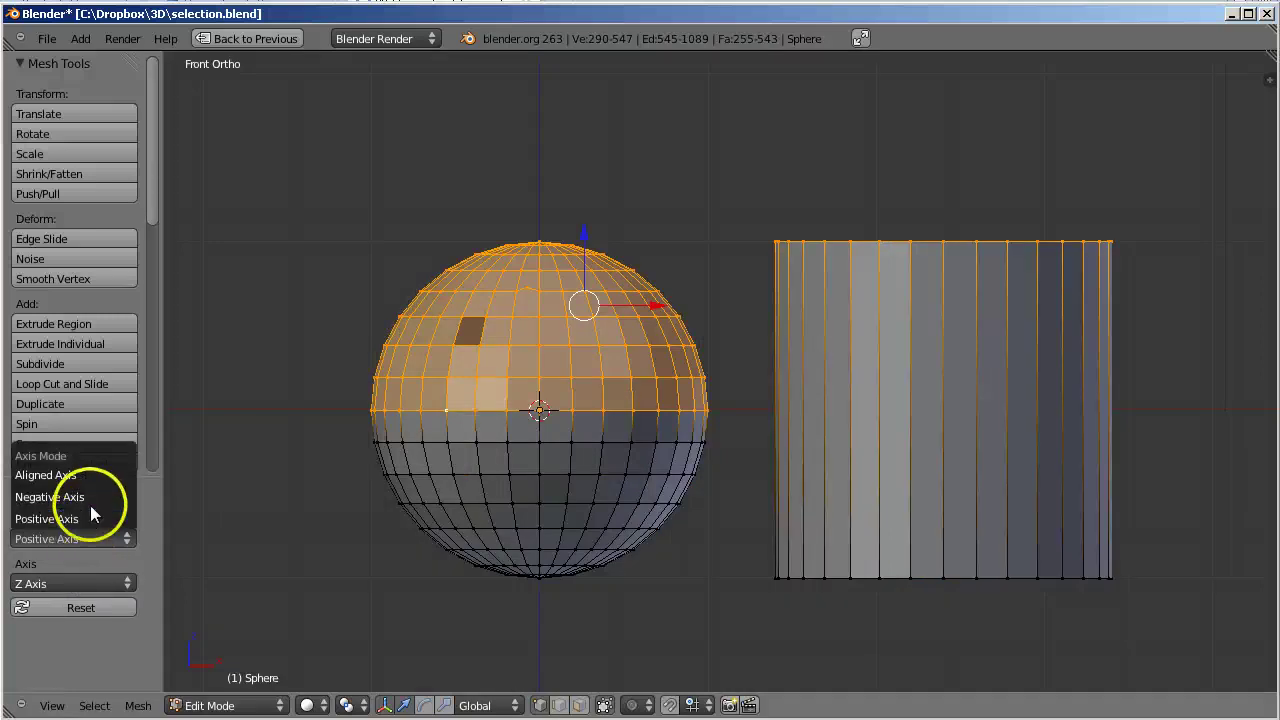
left_click(83, 520)
left_click(79, 541)
left_click(83, 497)
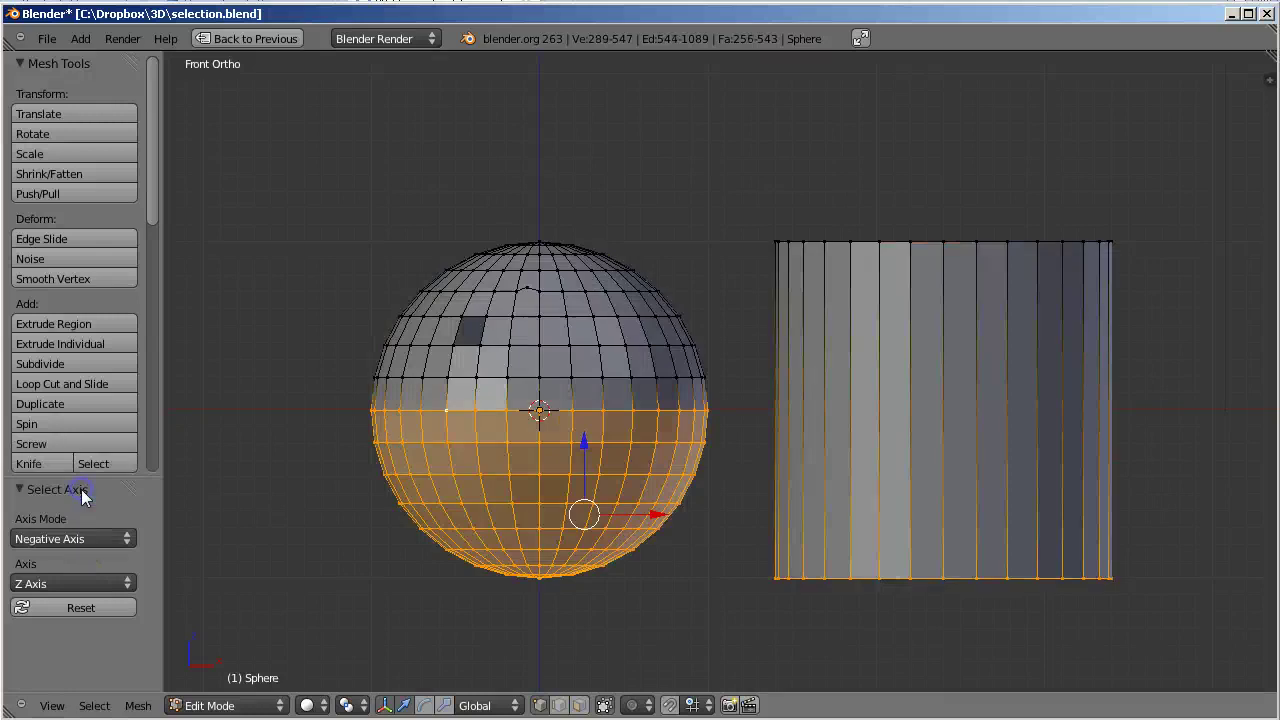
left_click(80, 541)
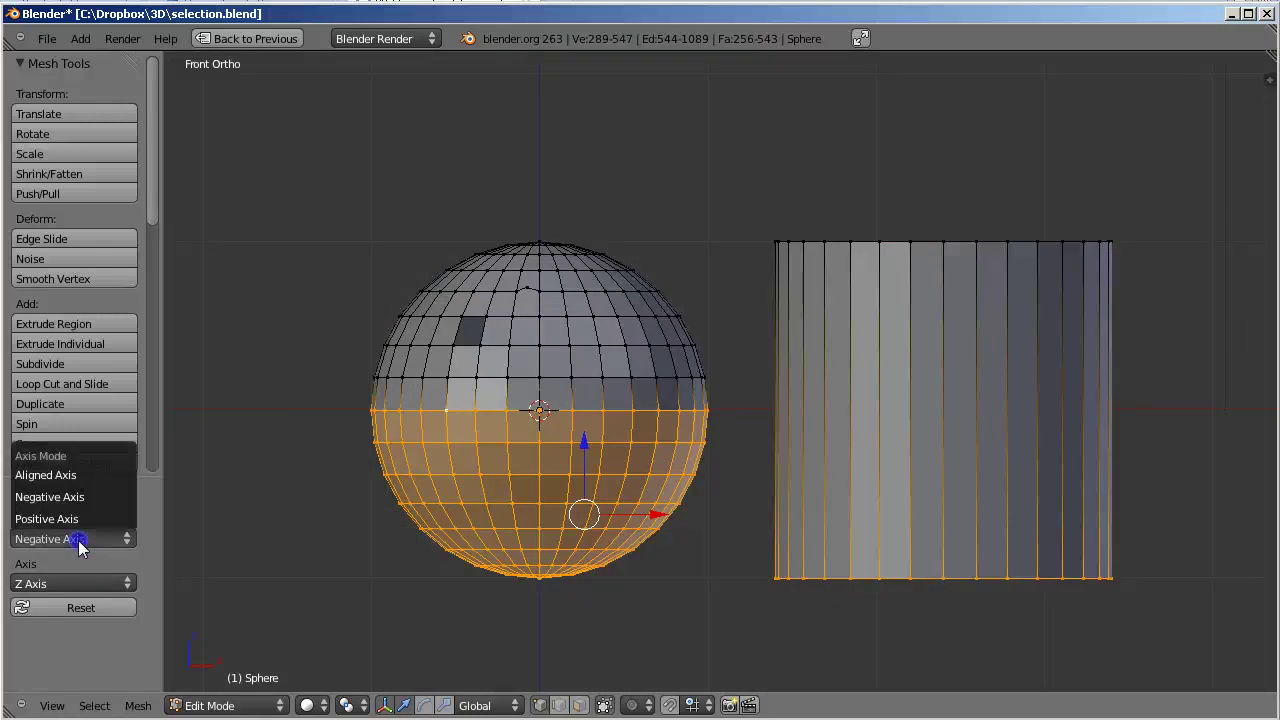
left_click(90, 473)
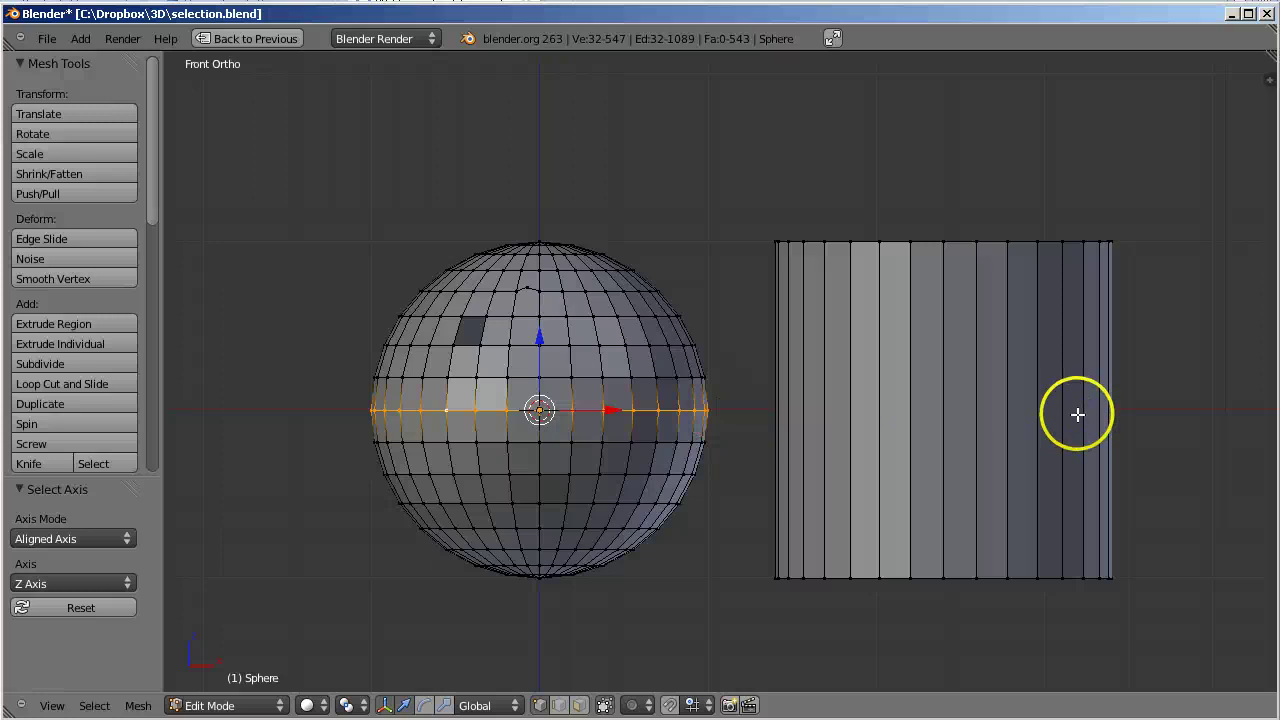
middle_click_drag(654, 469, 611, 503)
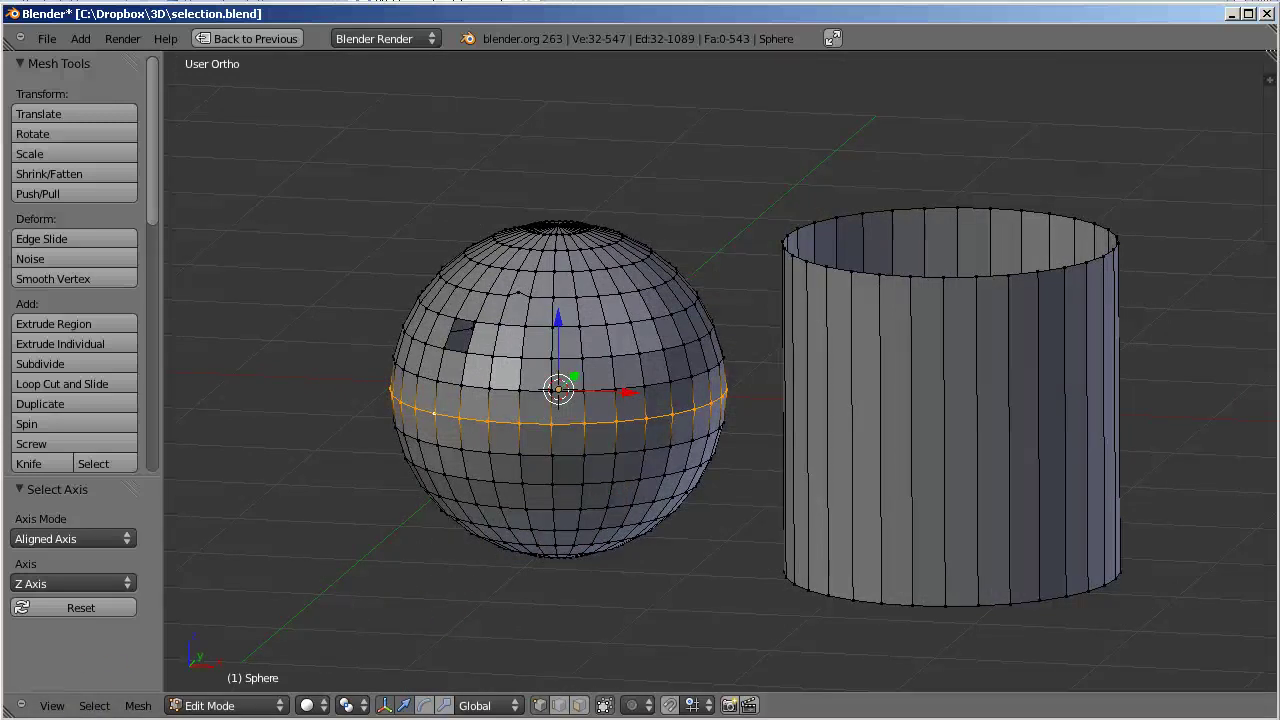
left_click(94, 705)
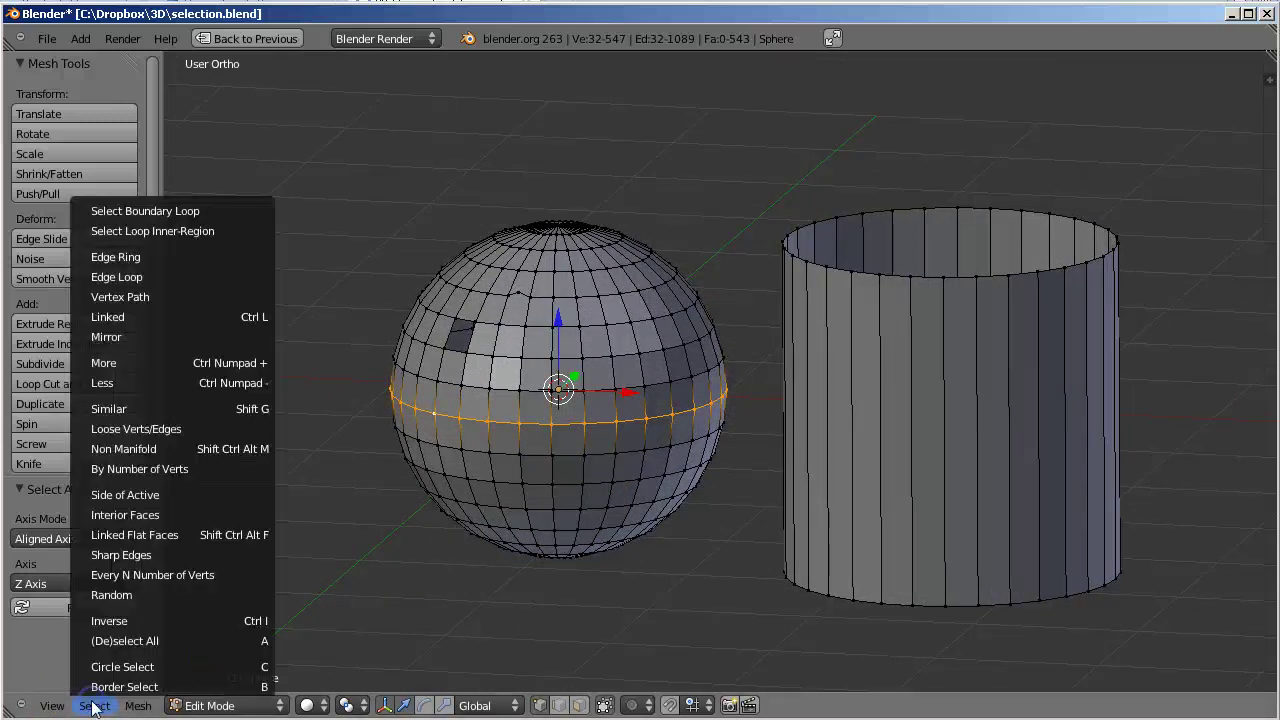
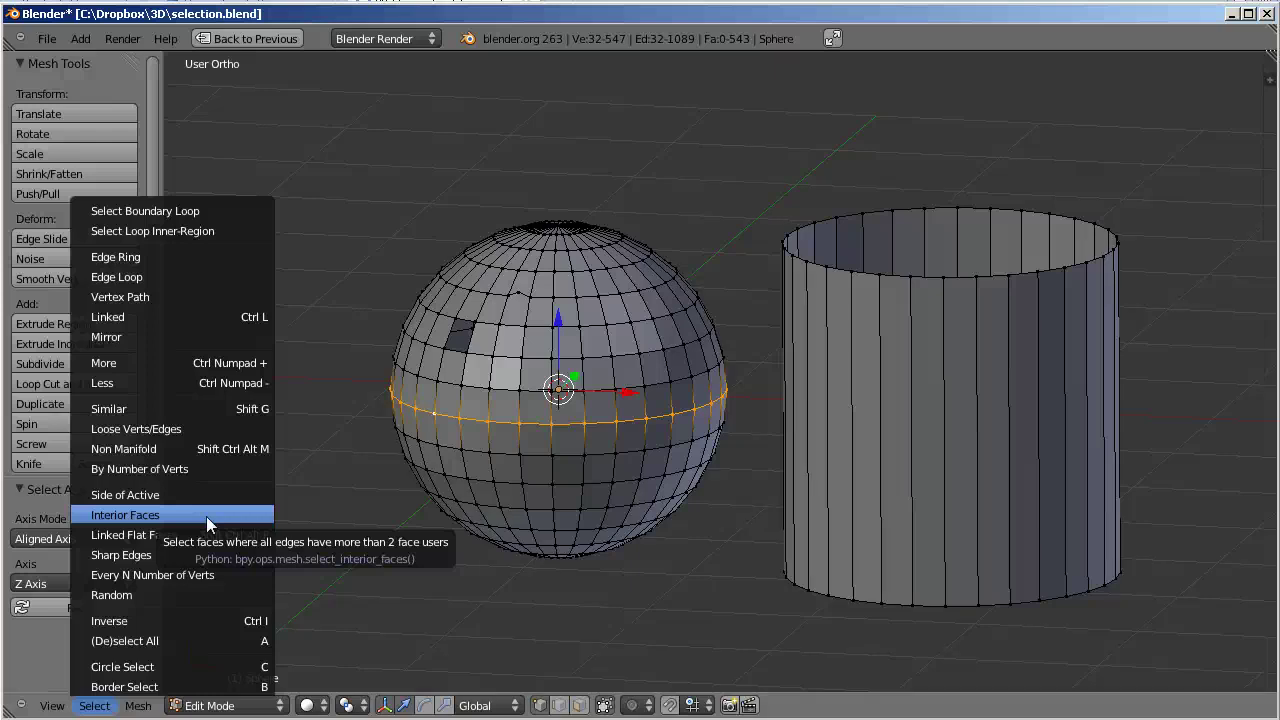
Return to Object Mode and delete the sphere and cylinder.
left_click(245, 704)
left_click(217, 687)
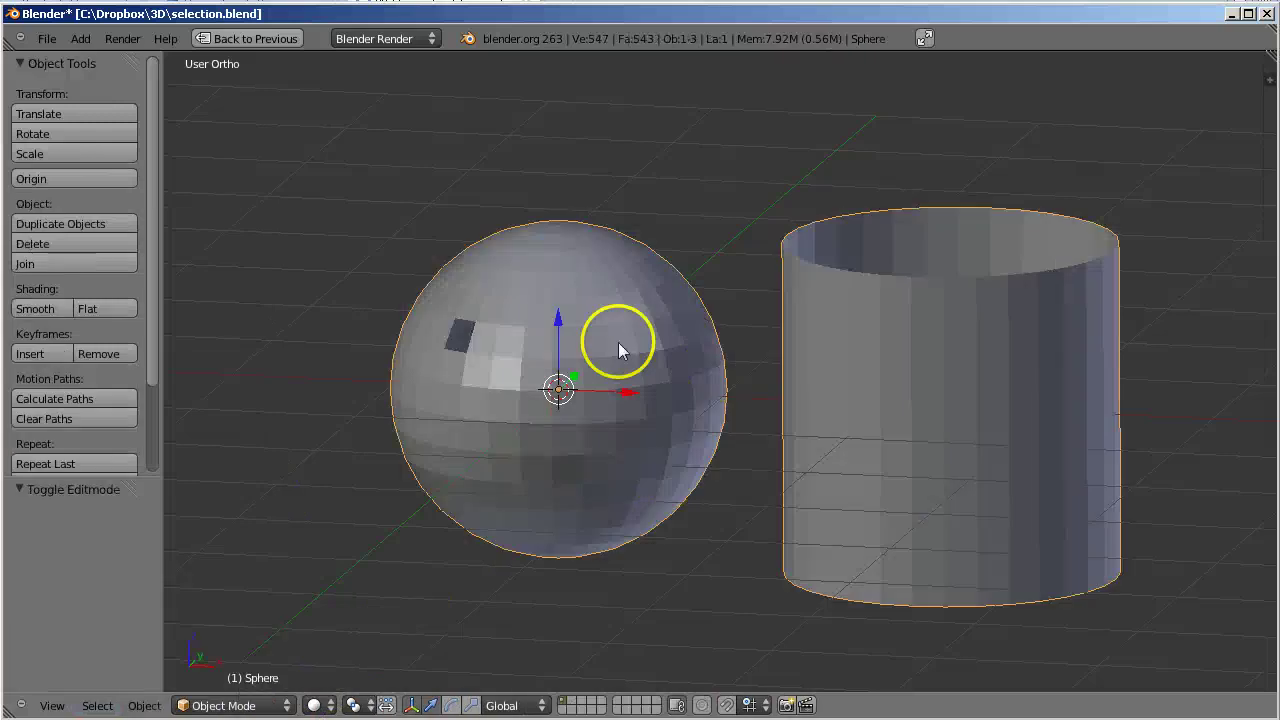
key("x")
left_click(590, 420)
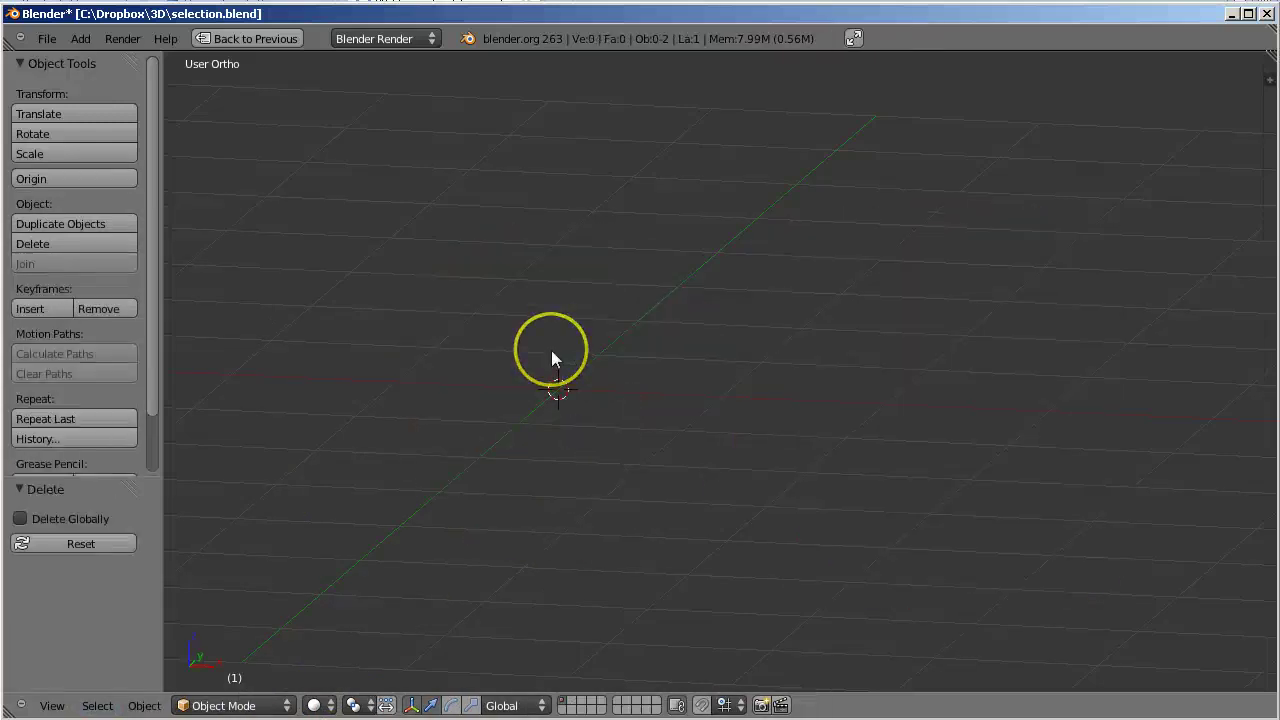
Add a new cube mesh to the scene.
key("shift+a")
mouse_move(553, 353)
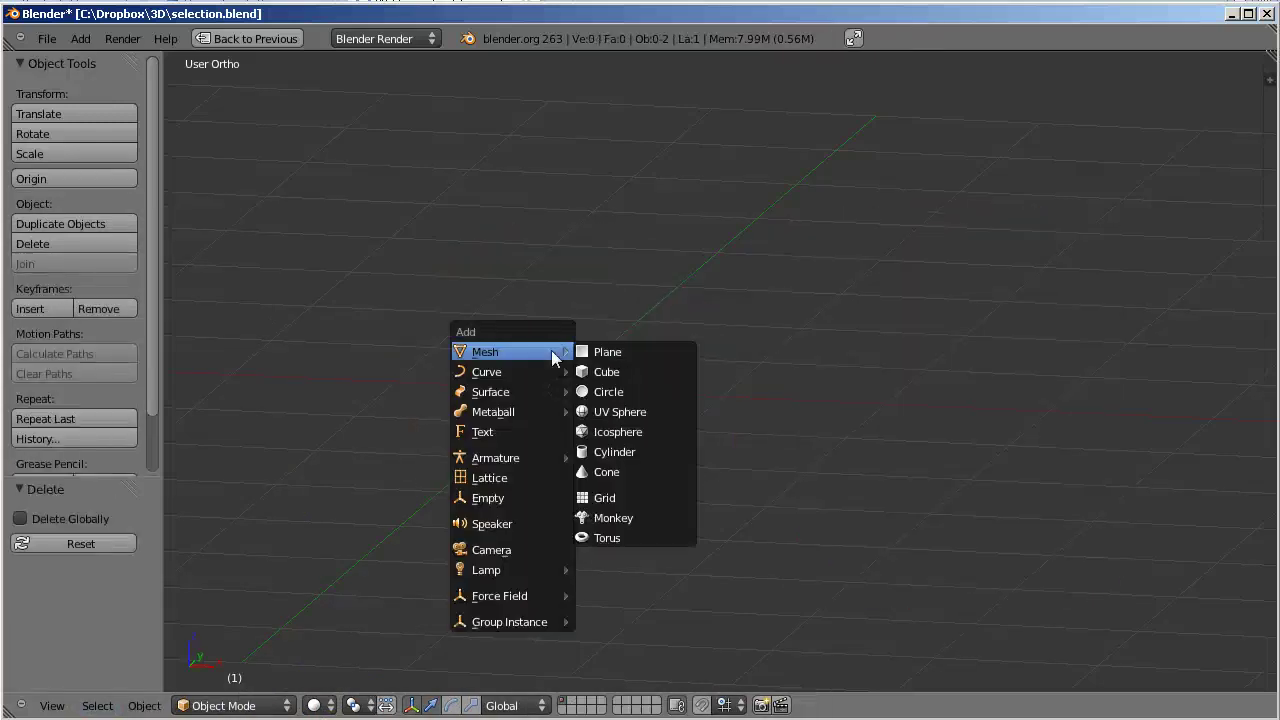
left_click(606, 372)
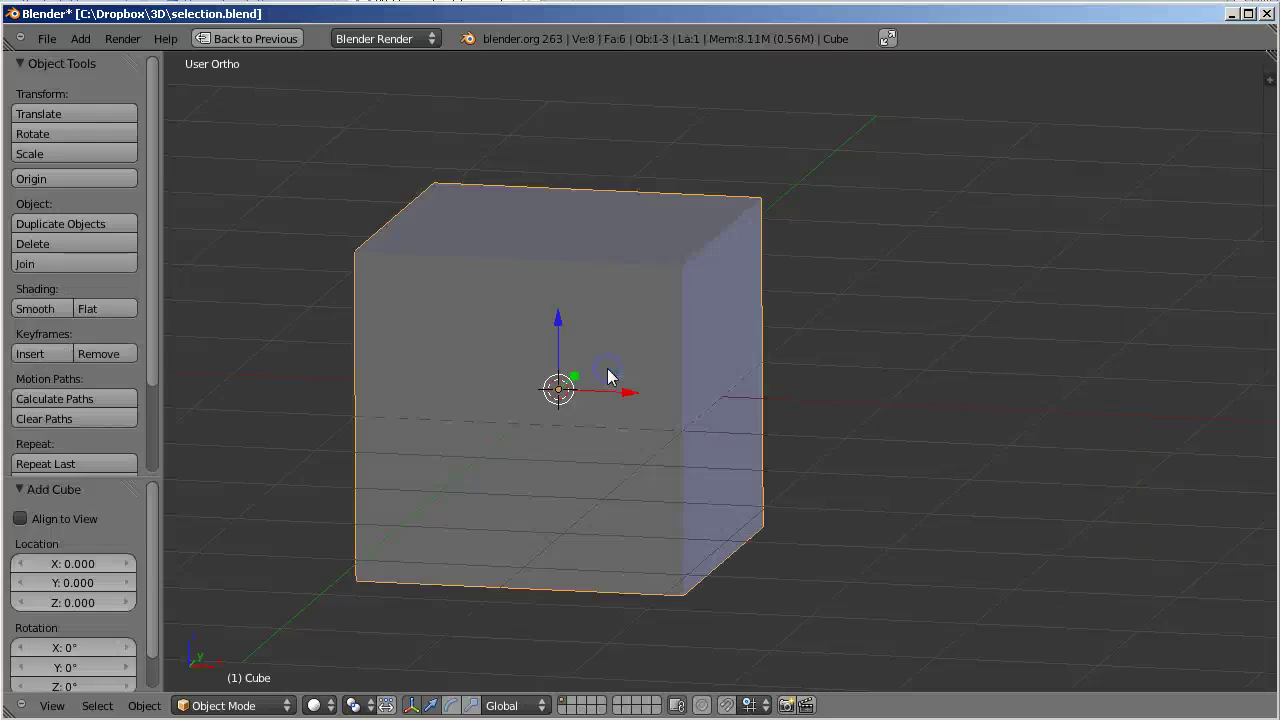
Put the cube in Edit Mode with all its geometry deselected.
left_click(262, 704)
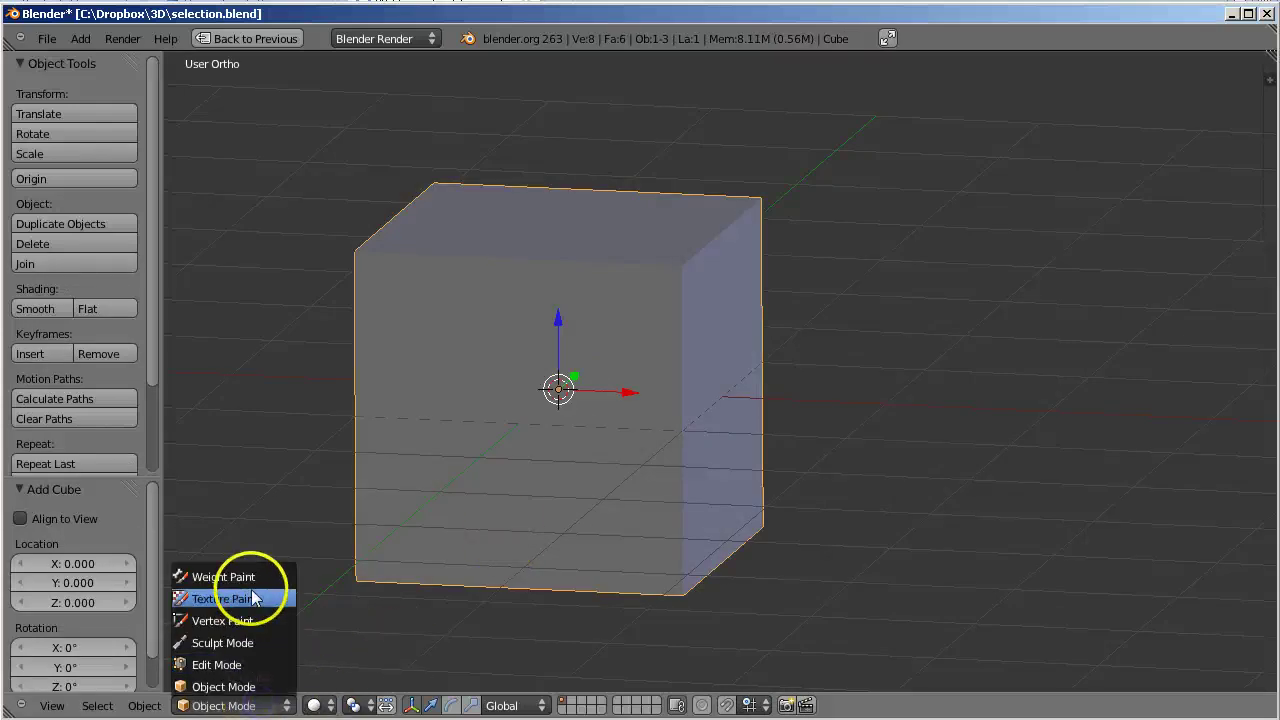
left_click(240, 664)
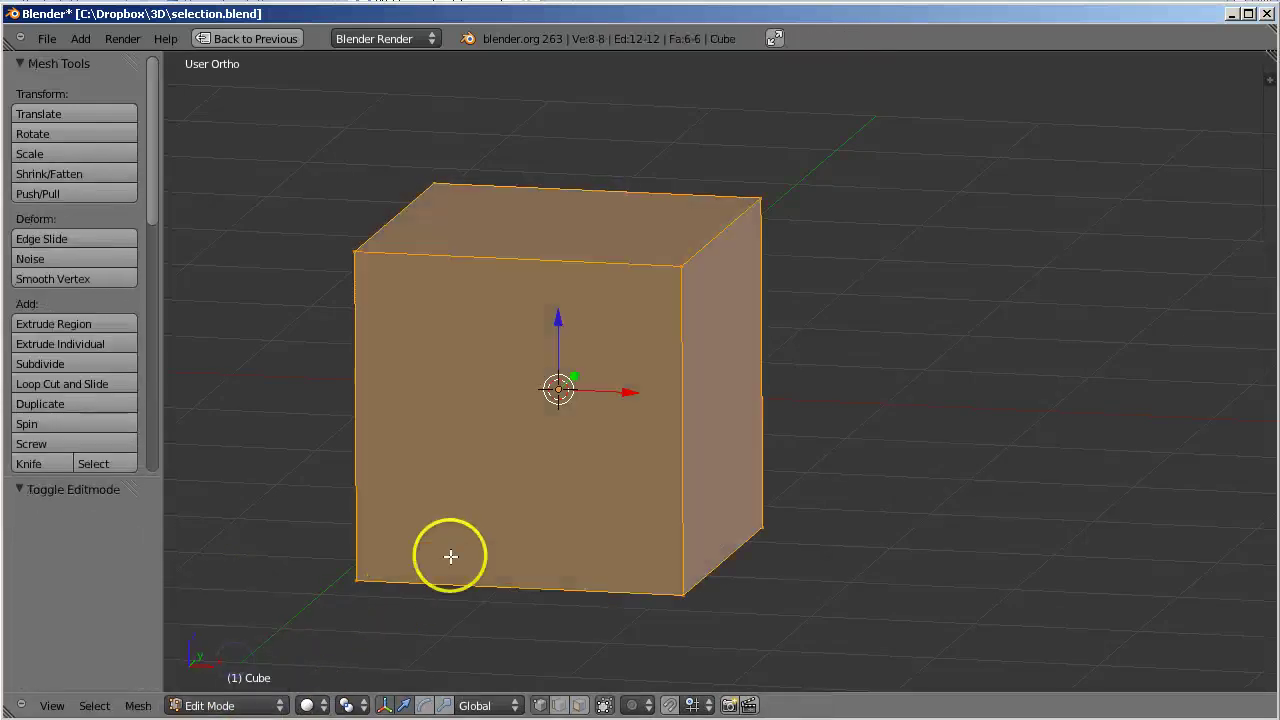
scroll(450, 556, "down", 1)
key("a")
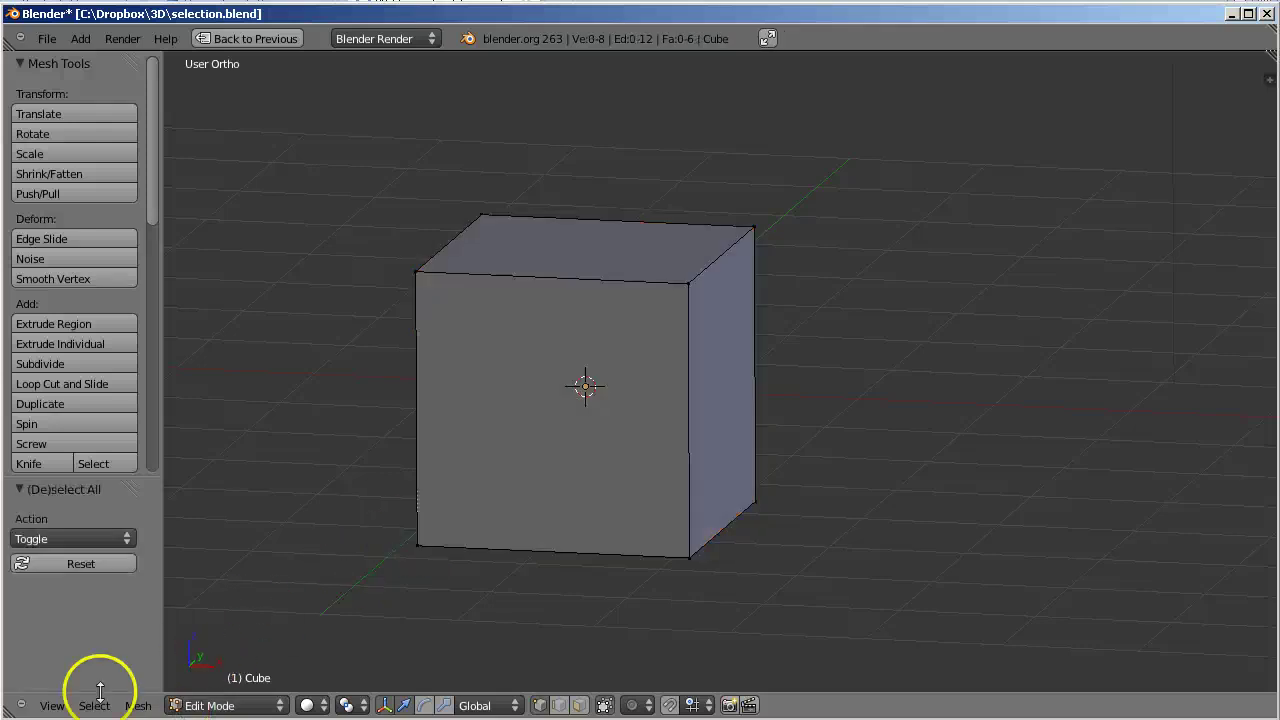
left_click(94, 703)
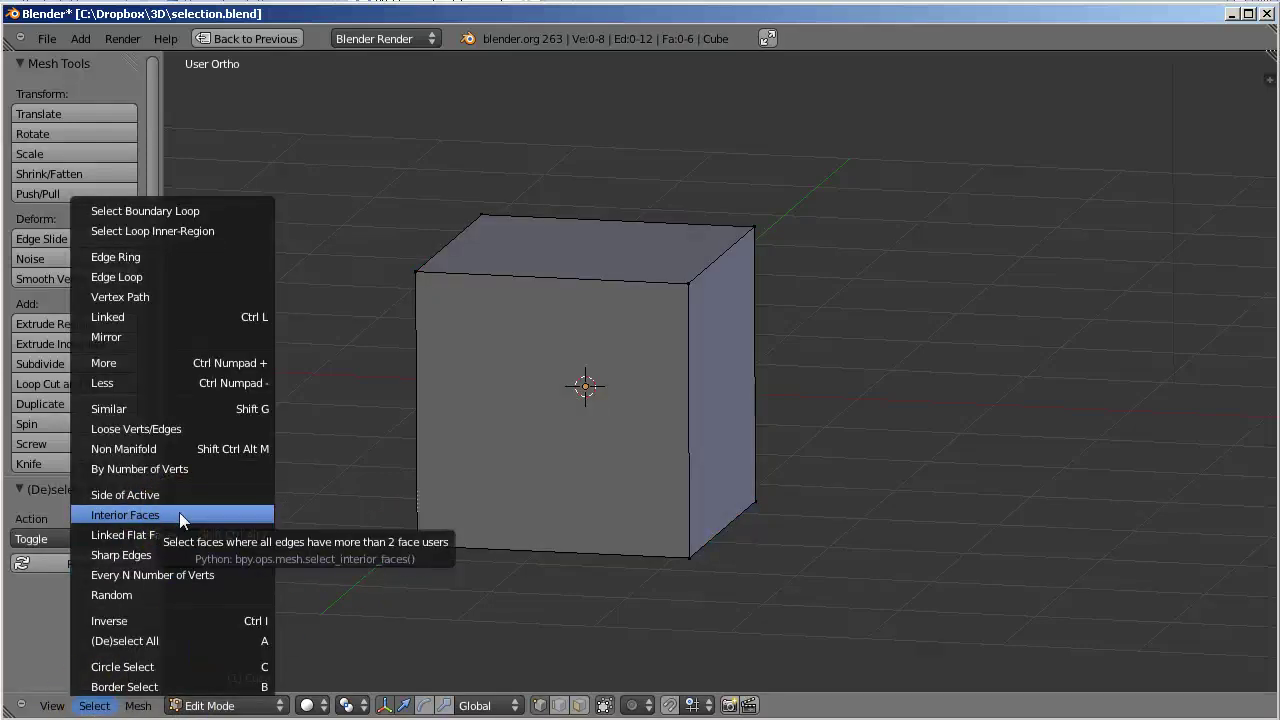
middle_click_drag(580, 483, 557, 514)
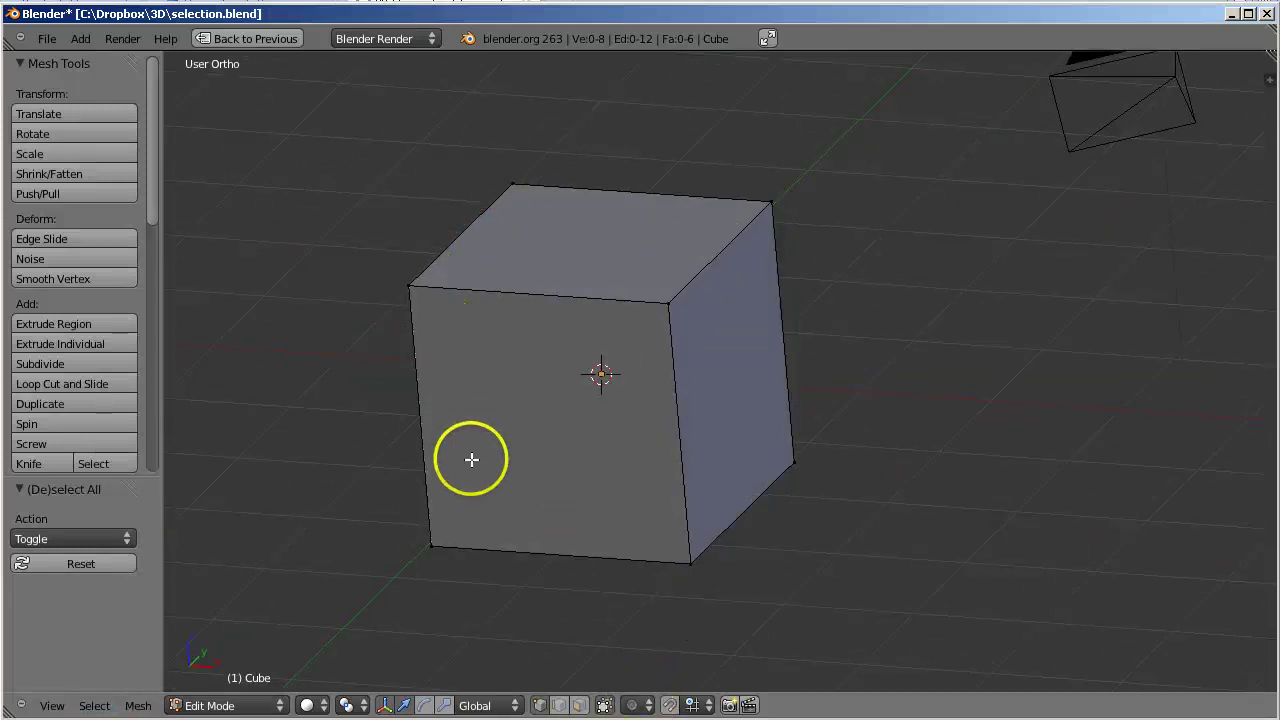
Turn off Limit Selection to Visible, use edge select, and fill two diagonal faces between opposite edges.
left_click(604, 706)
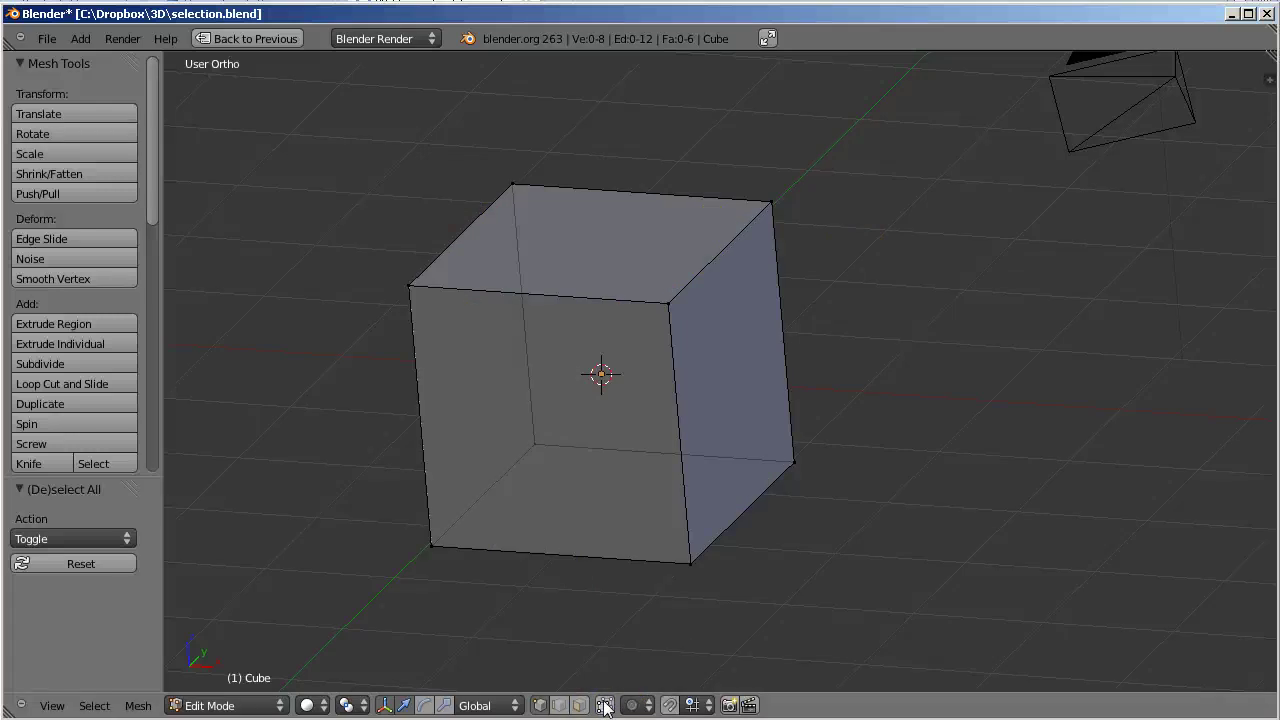
left_click(577, 706)
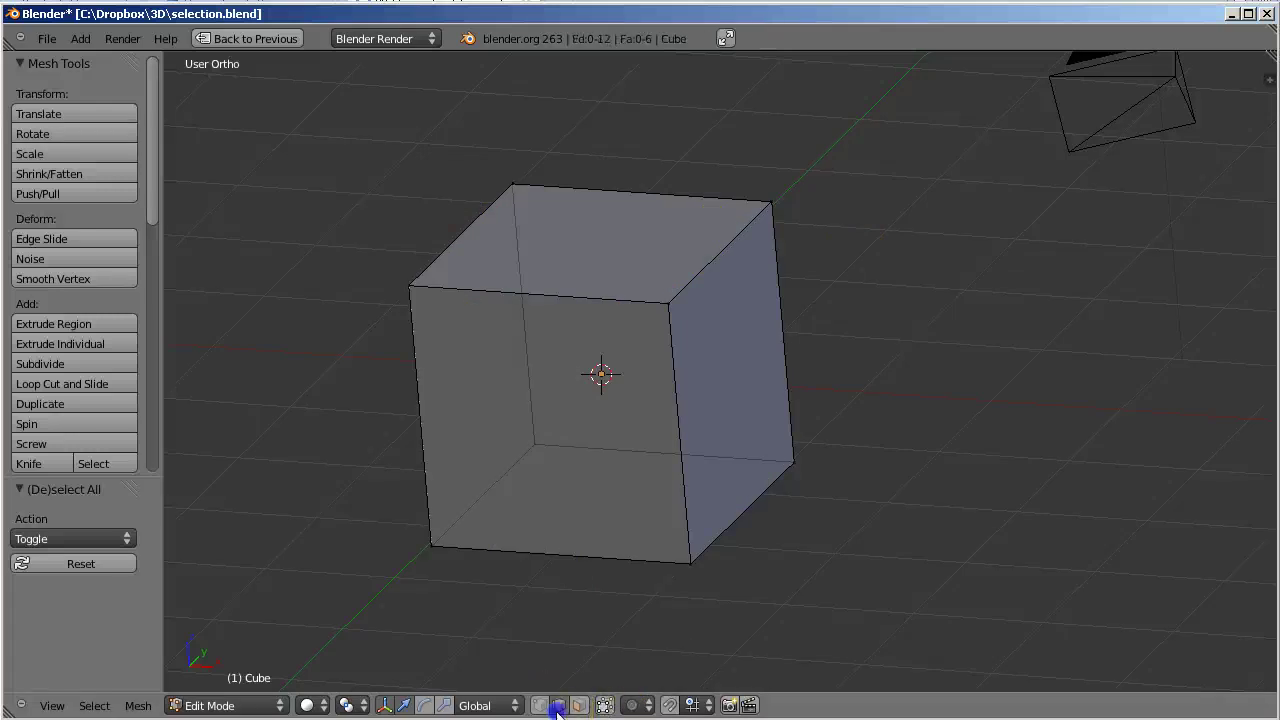
right_click(480, 492)
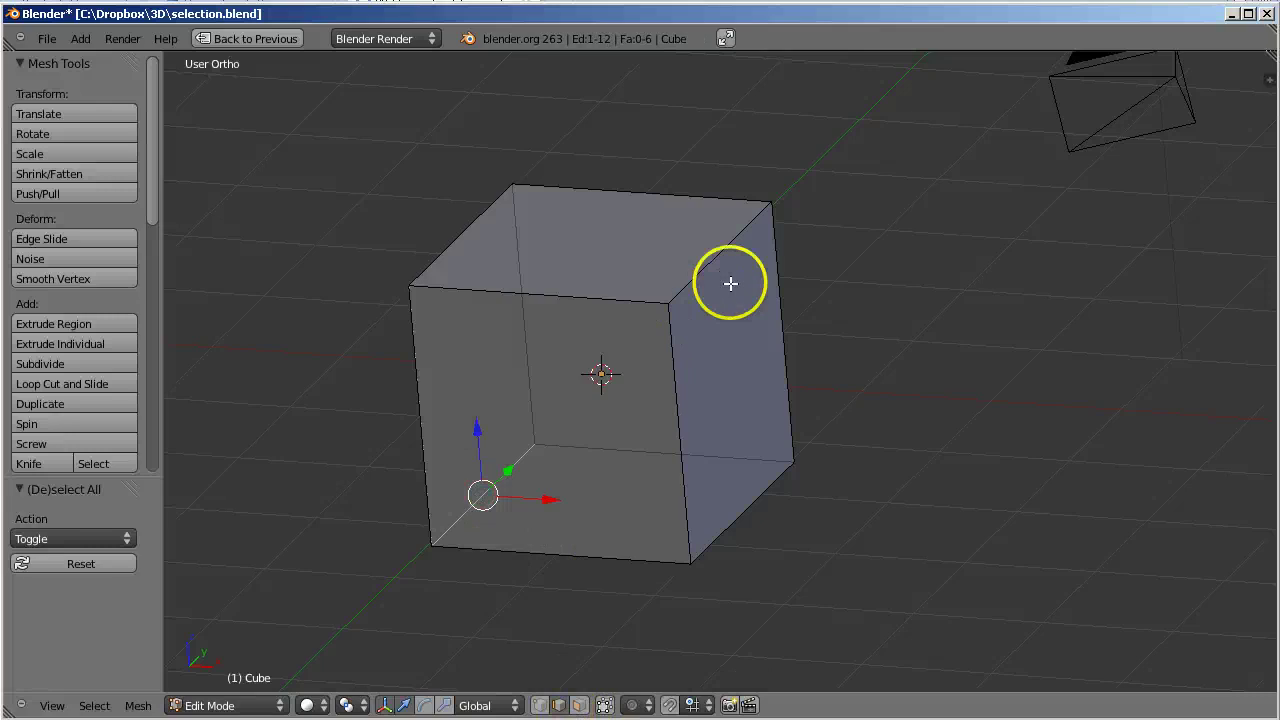
right_click(708, 259, "shift")
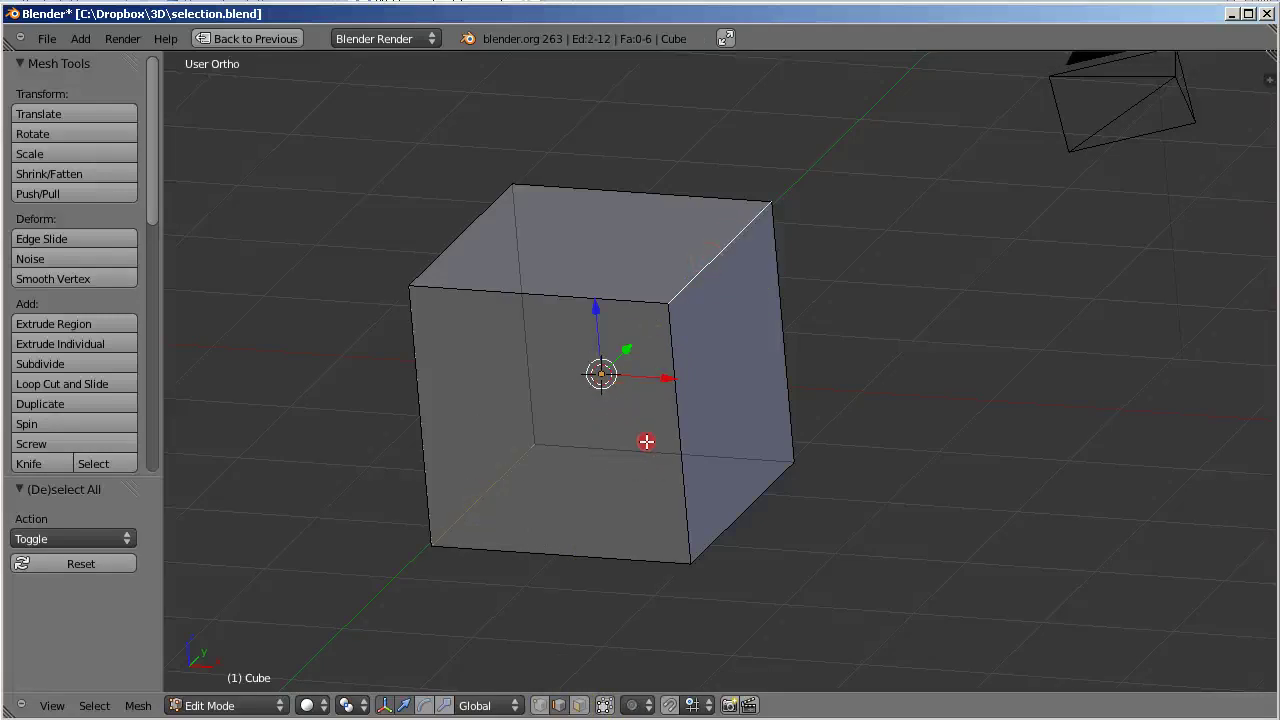
middle_click_drag(648, 440, 679, 440)
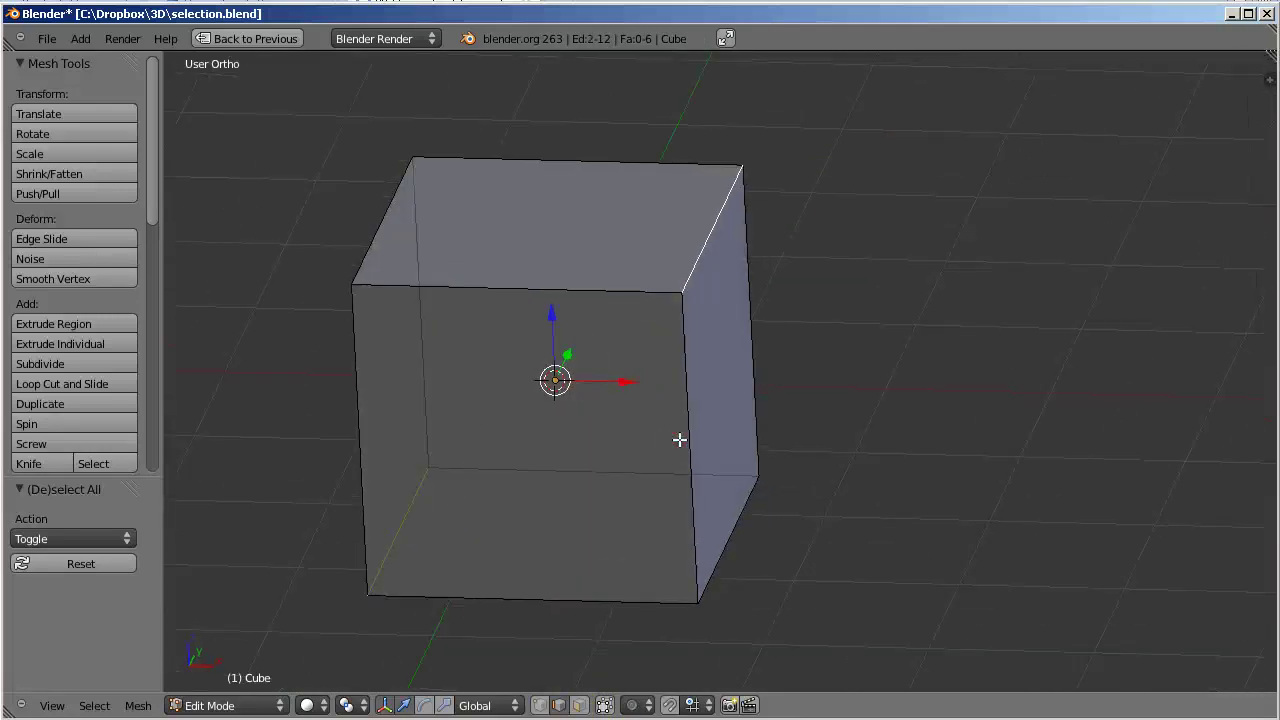
key("f")
middle_click_drag(626, 543, 700, 534)
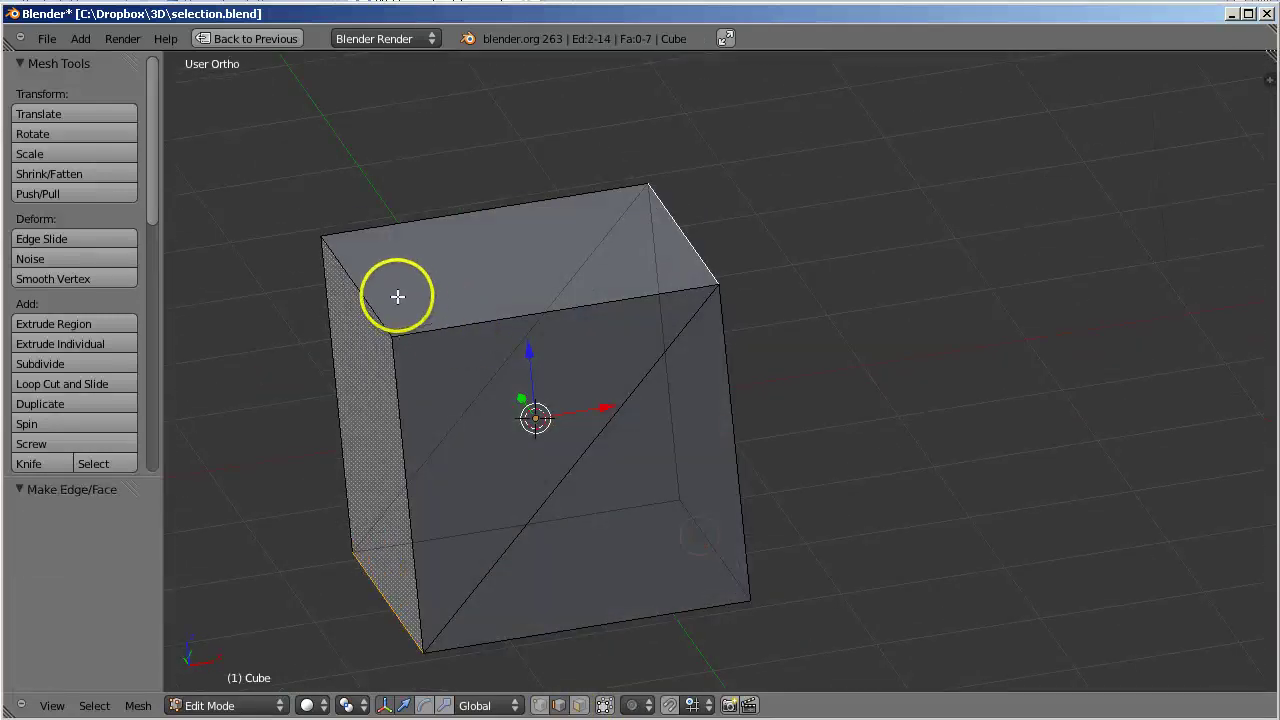
right_click(354, 283)
right_click(706, 535, "shift")
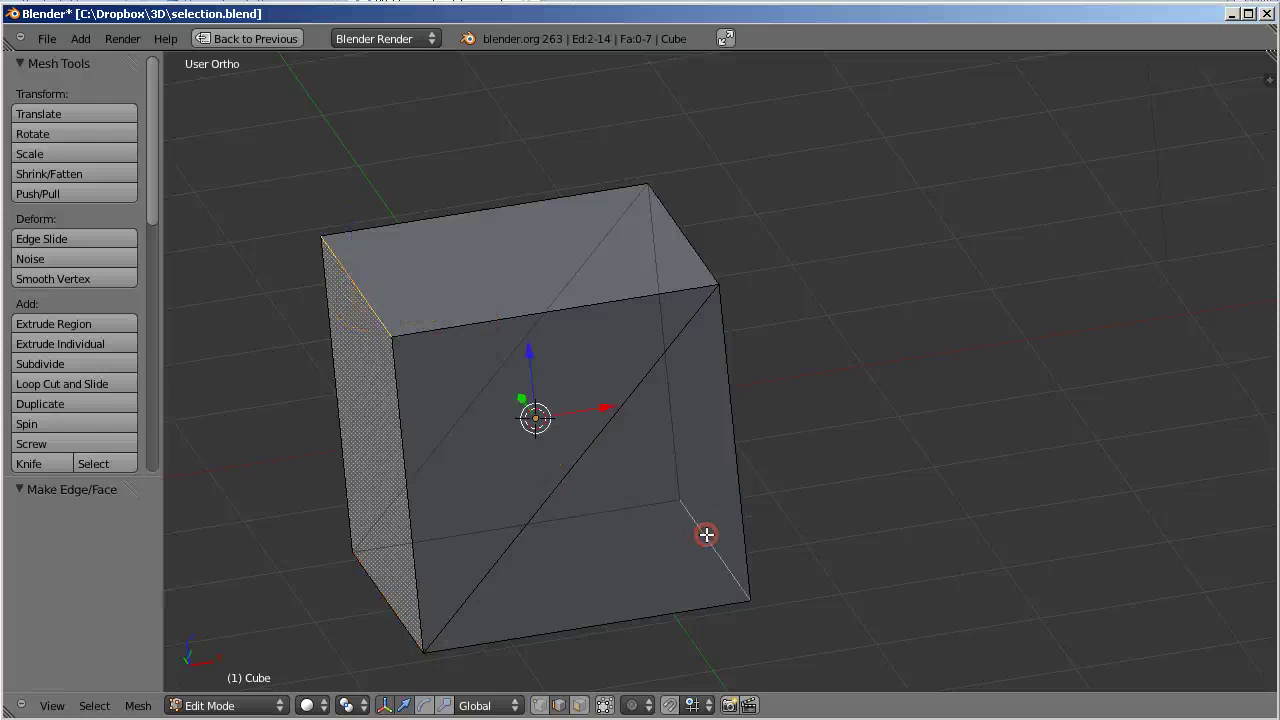
key("f")
Fill two more diagonal faces between opposite edge pairs, then deselect everything.
middle_click_drag(743, 571, 500, 566)
middle_click_drag(909, 406, 937, 366)
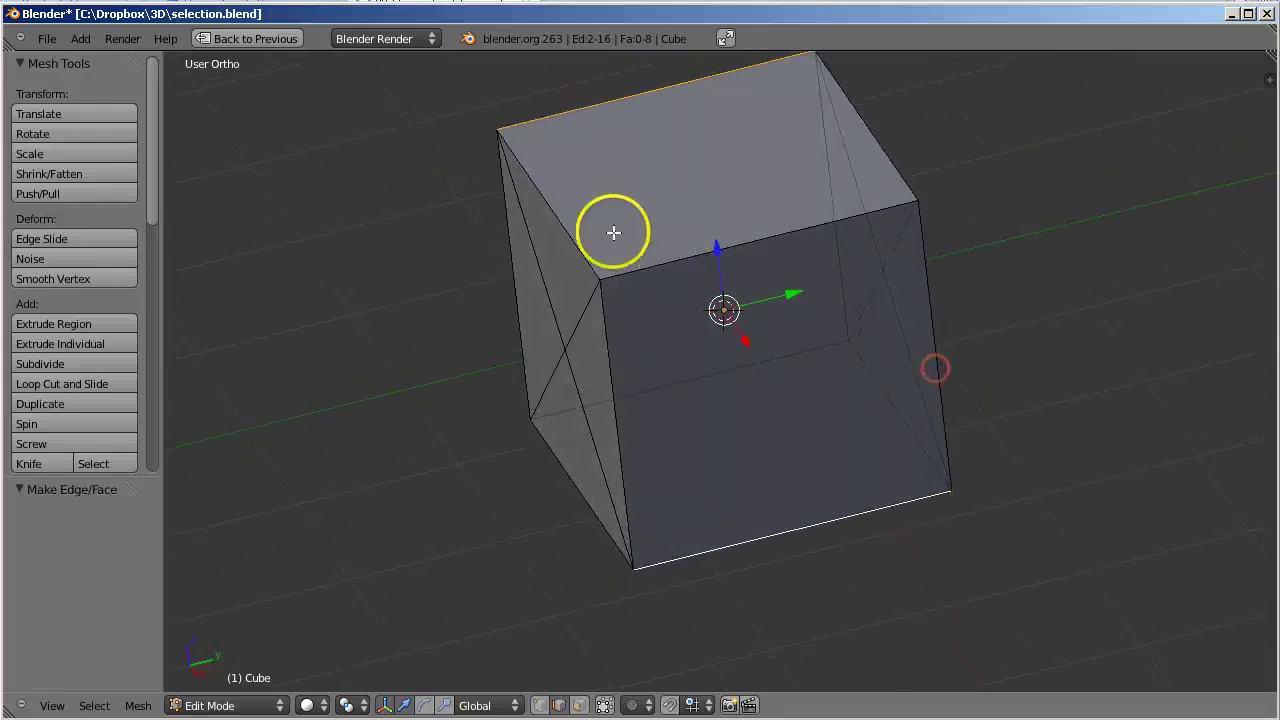
right_click(554, 203)
right_click(871, 375, "shift")
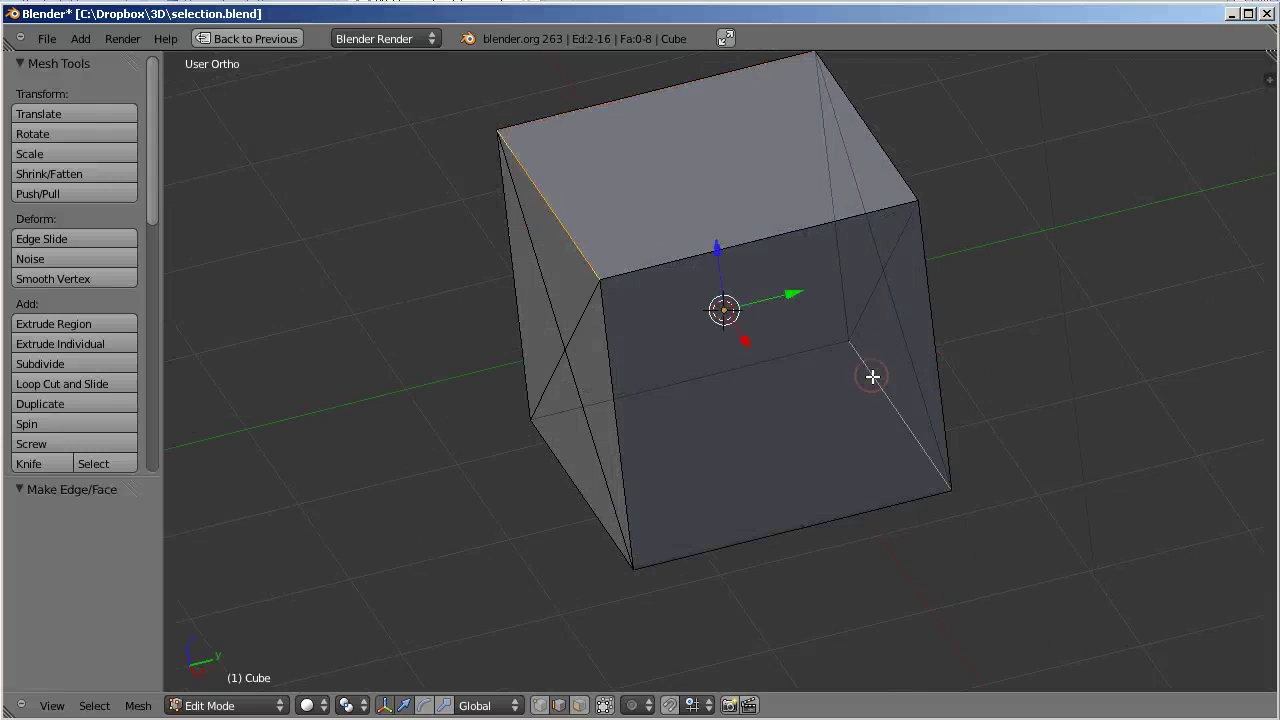
key("f")
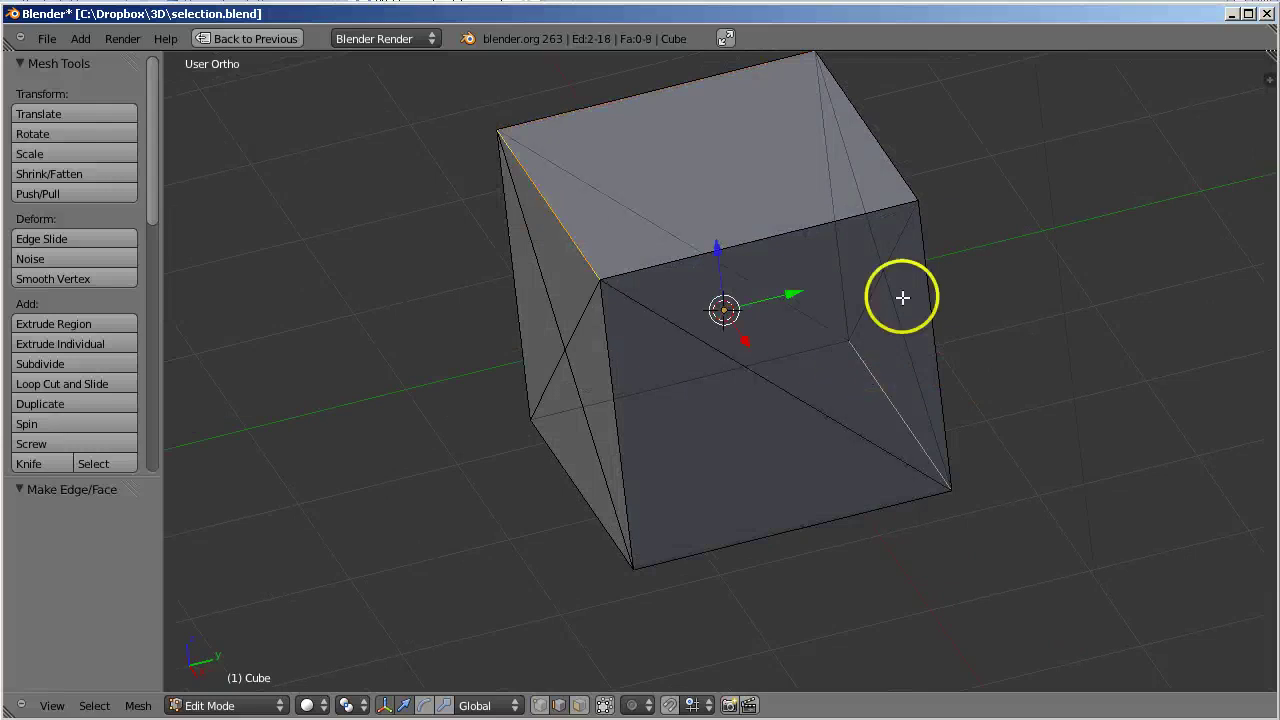
right_click(880, 146)
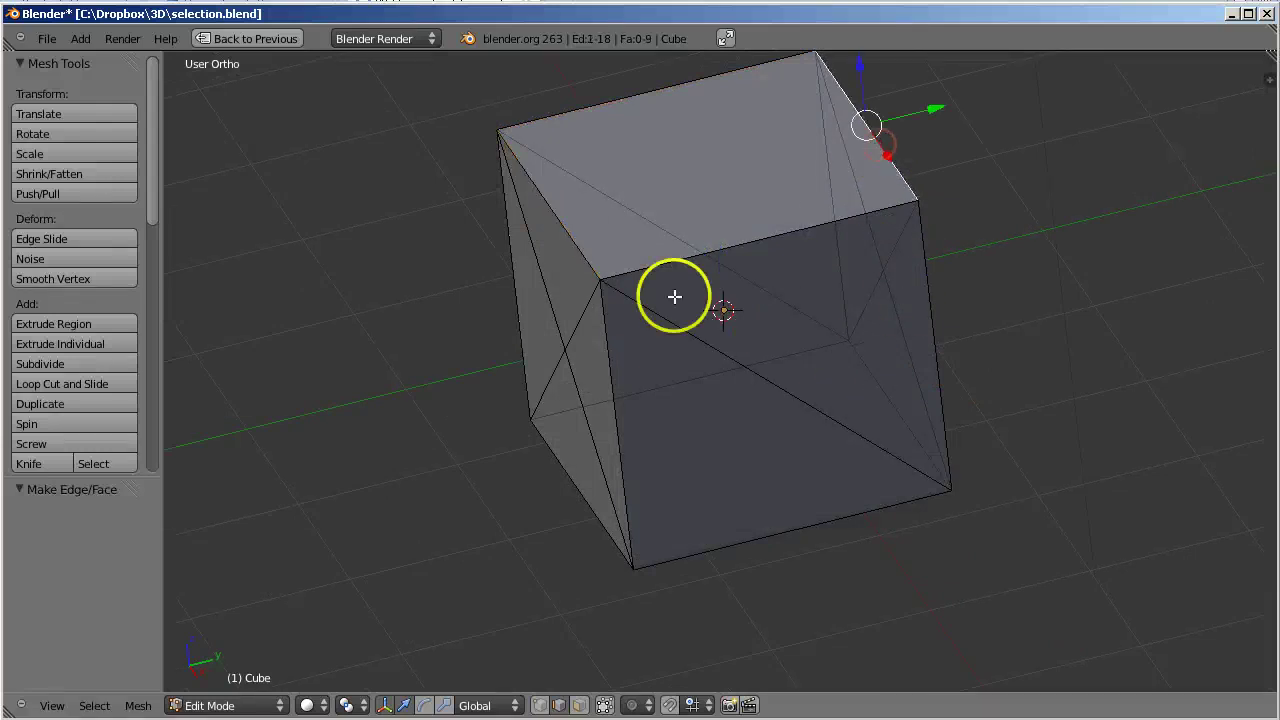
right_click(557, 467, "shift")
key("f")
key("a")
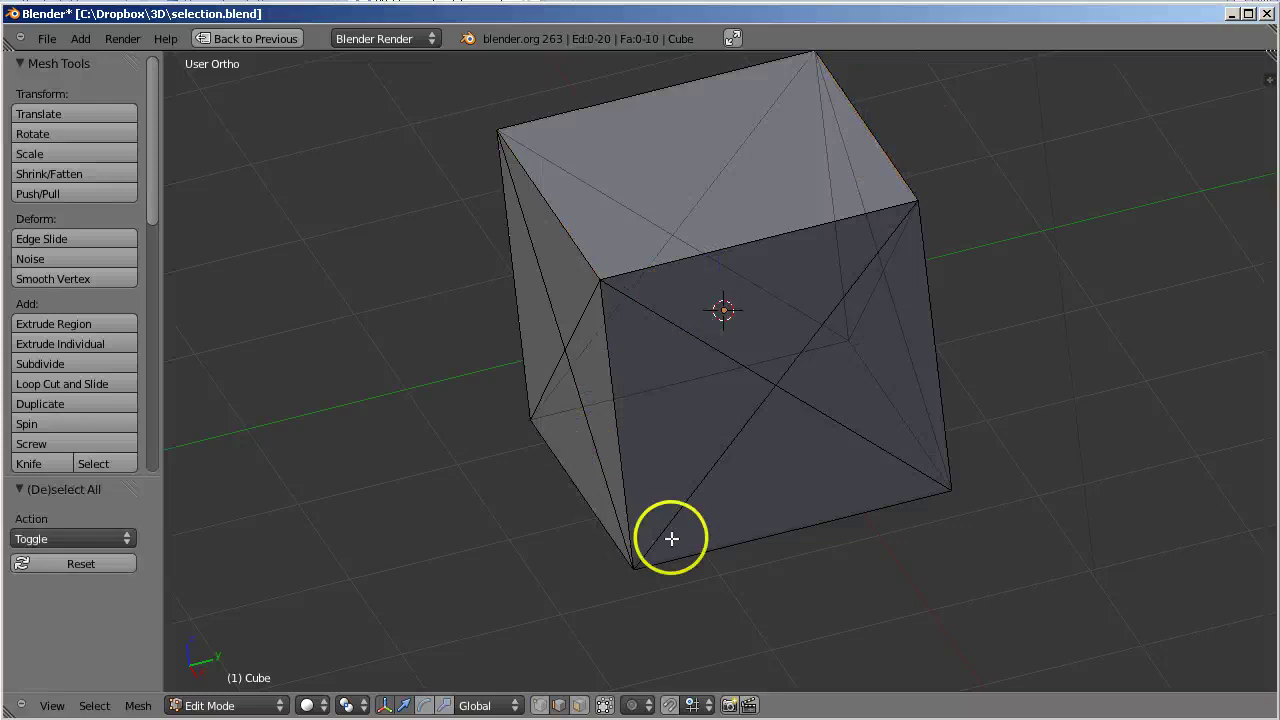
middle_click_drag(671, 537, 734, 518)
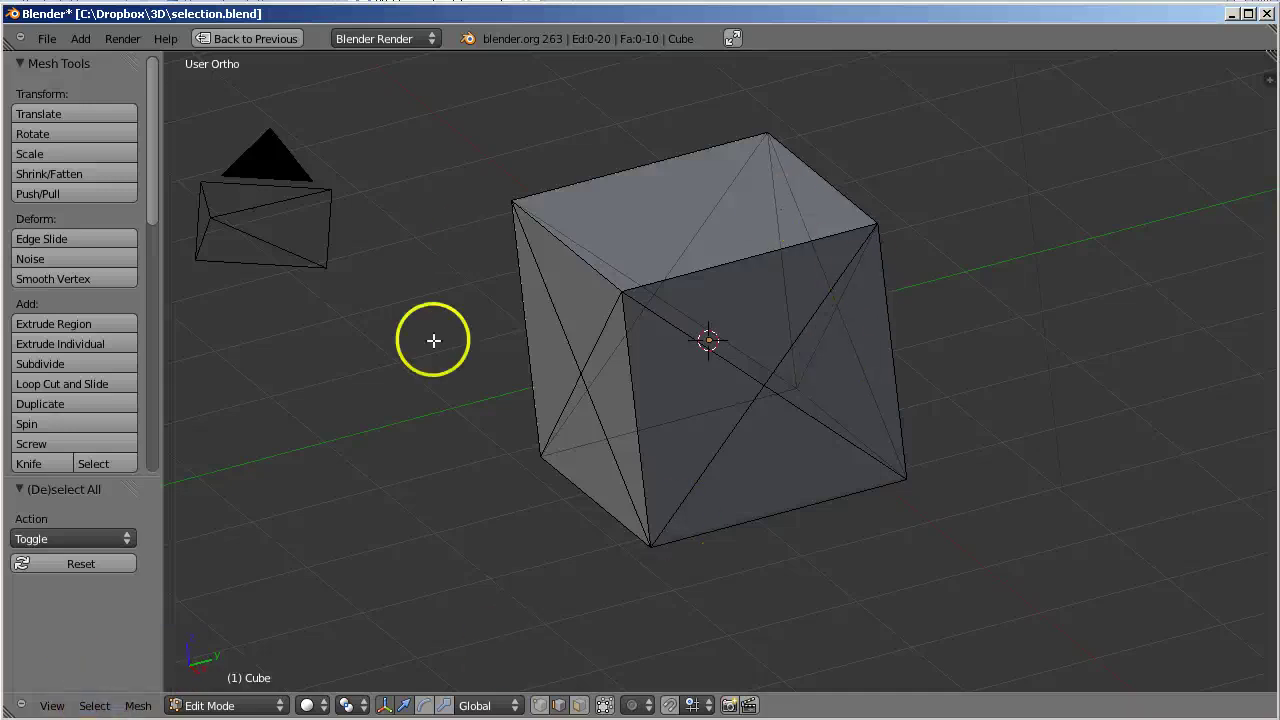
Select Interior Faces to highlight the cube's top and bottom faces, inspect them, then return to Object Mode.
left_click(90, 706)
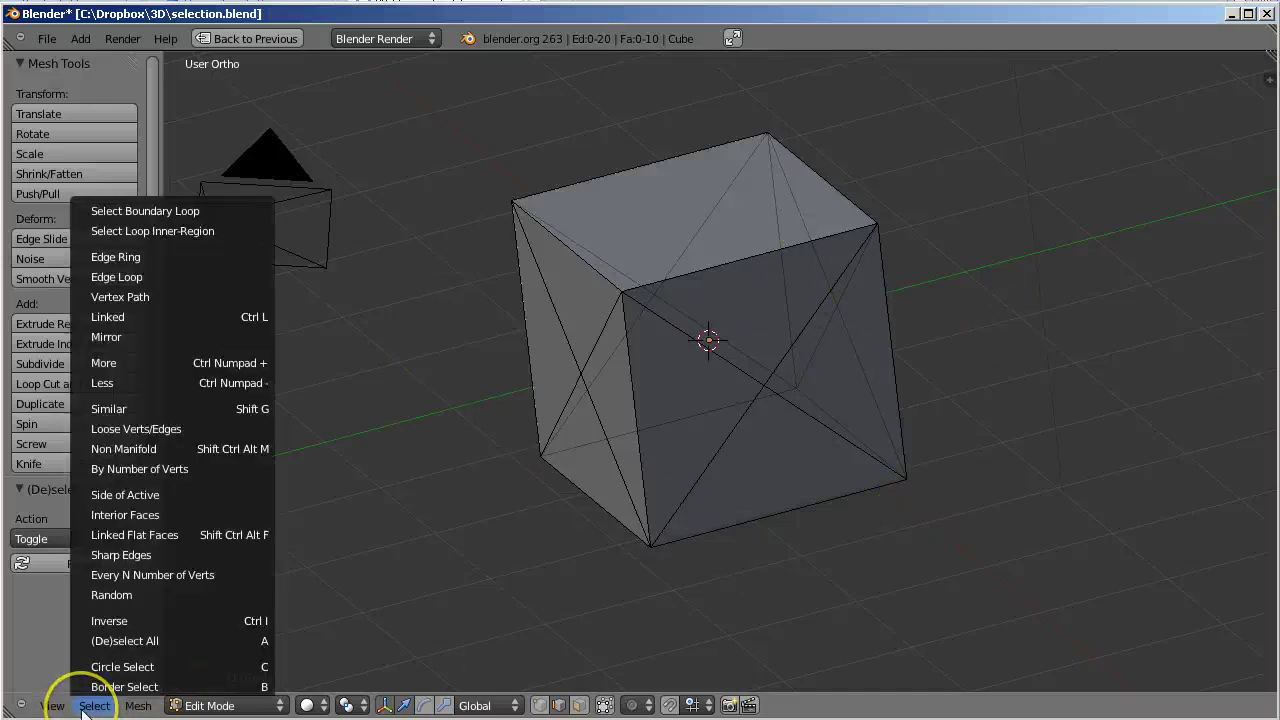
left_click(191, 511)
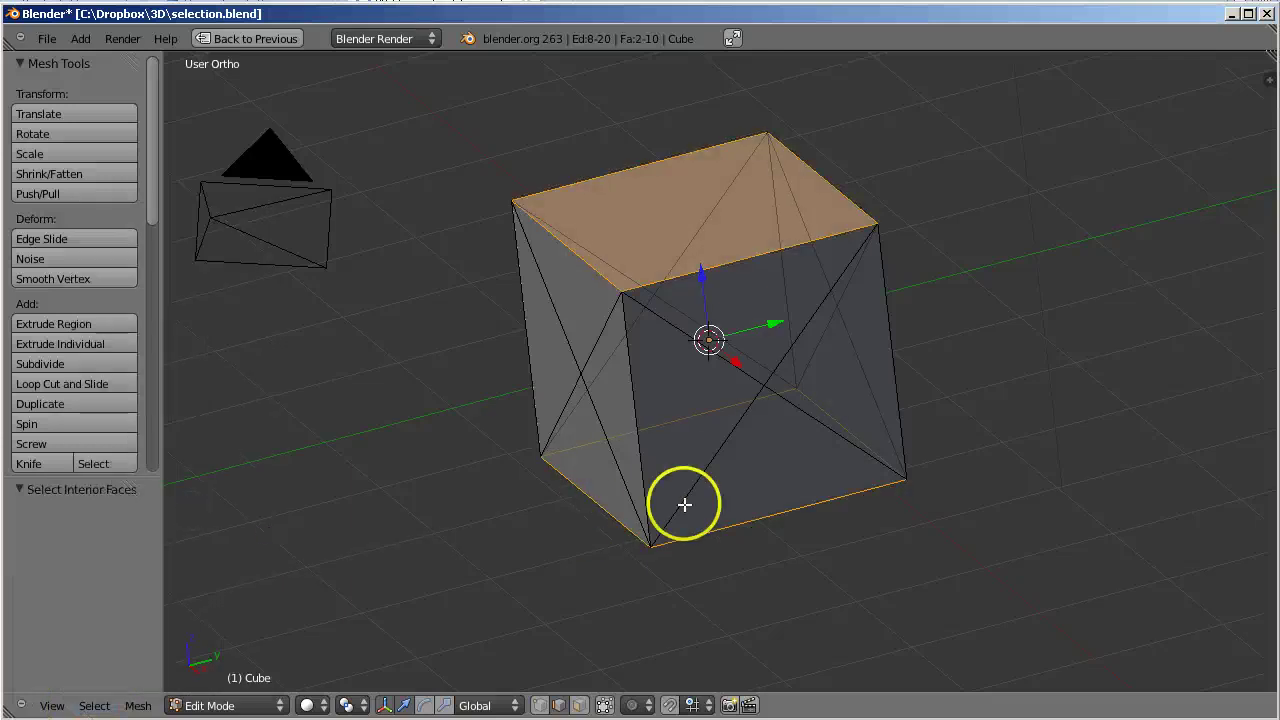
middle_click_drag(751, 491, 826, 491)
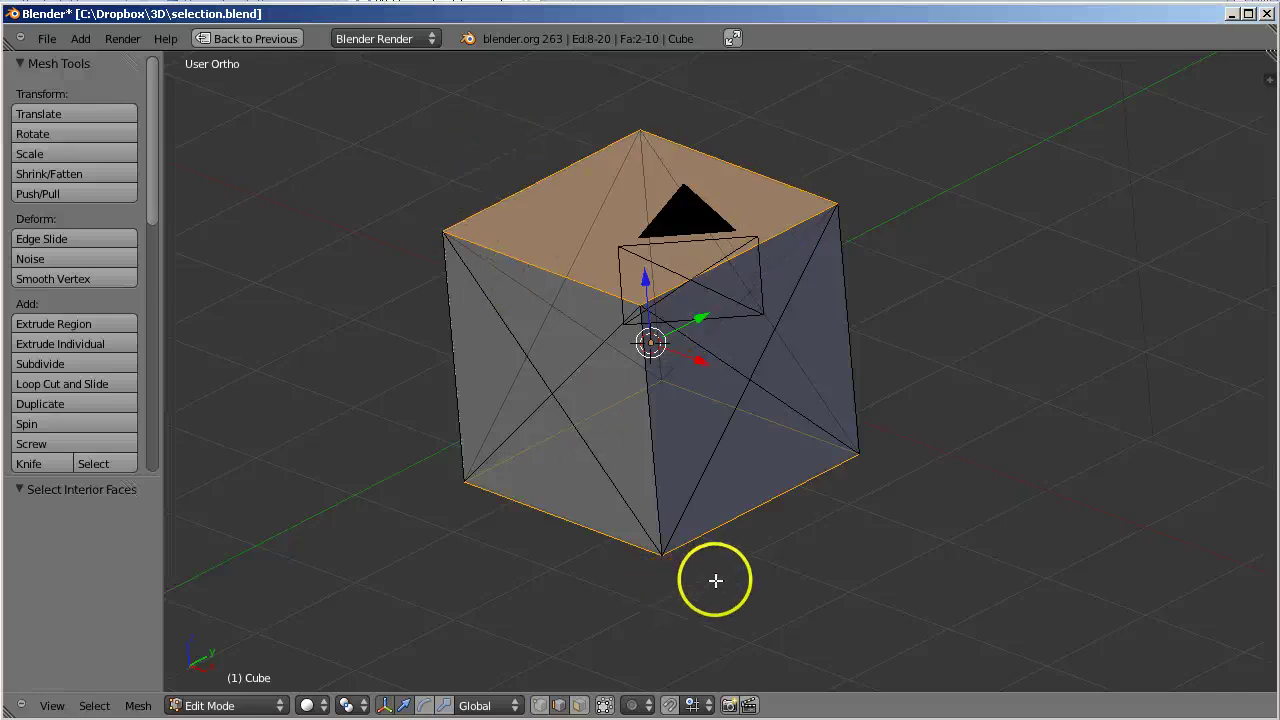
middle_click_drag(715, 580, 614, 583)
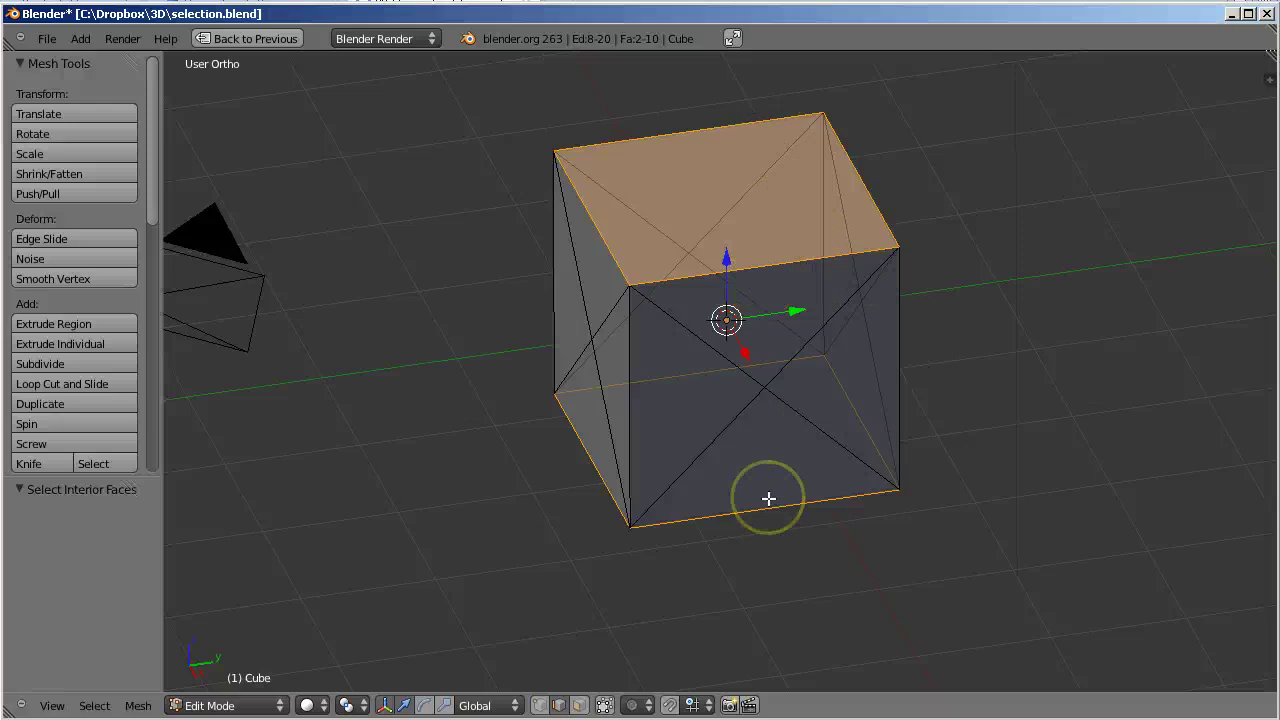
middle_click_drag(768, 498, 886, 462)
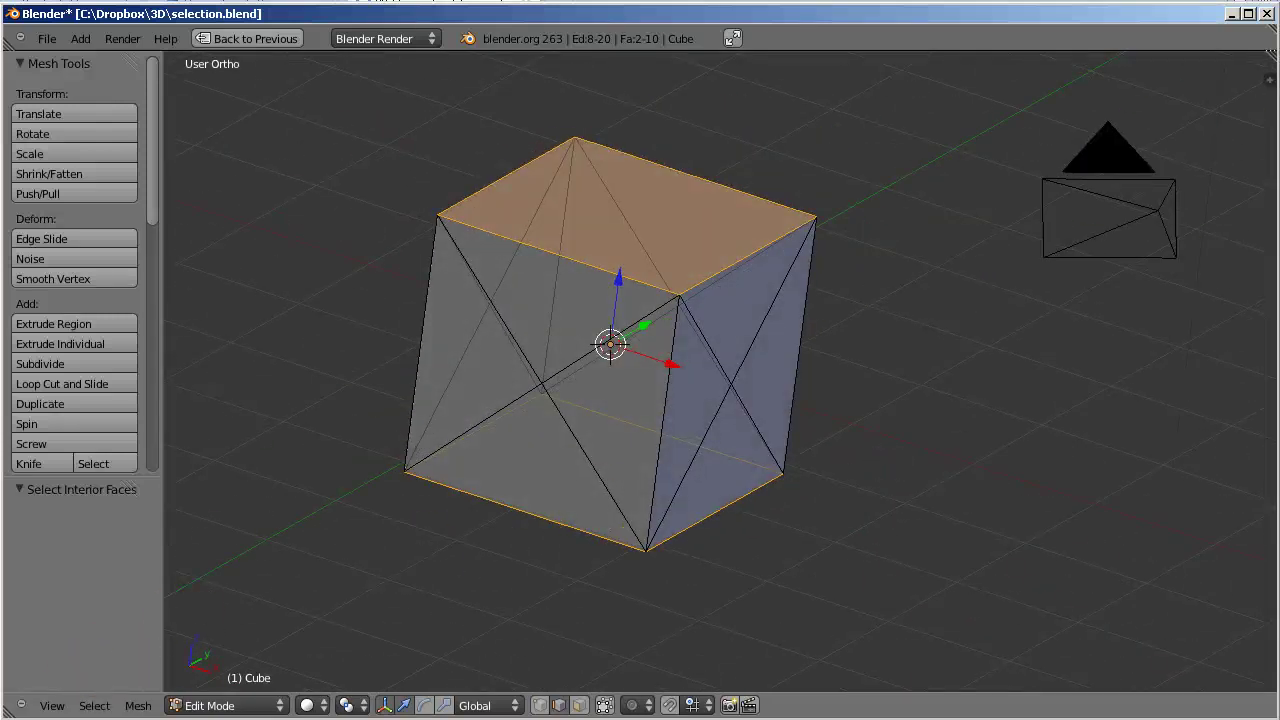
left_click(95, 706)
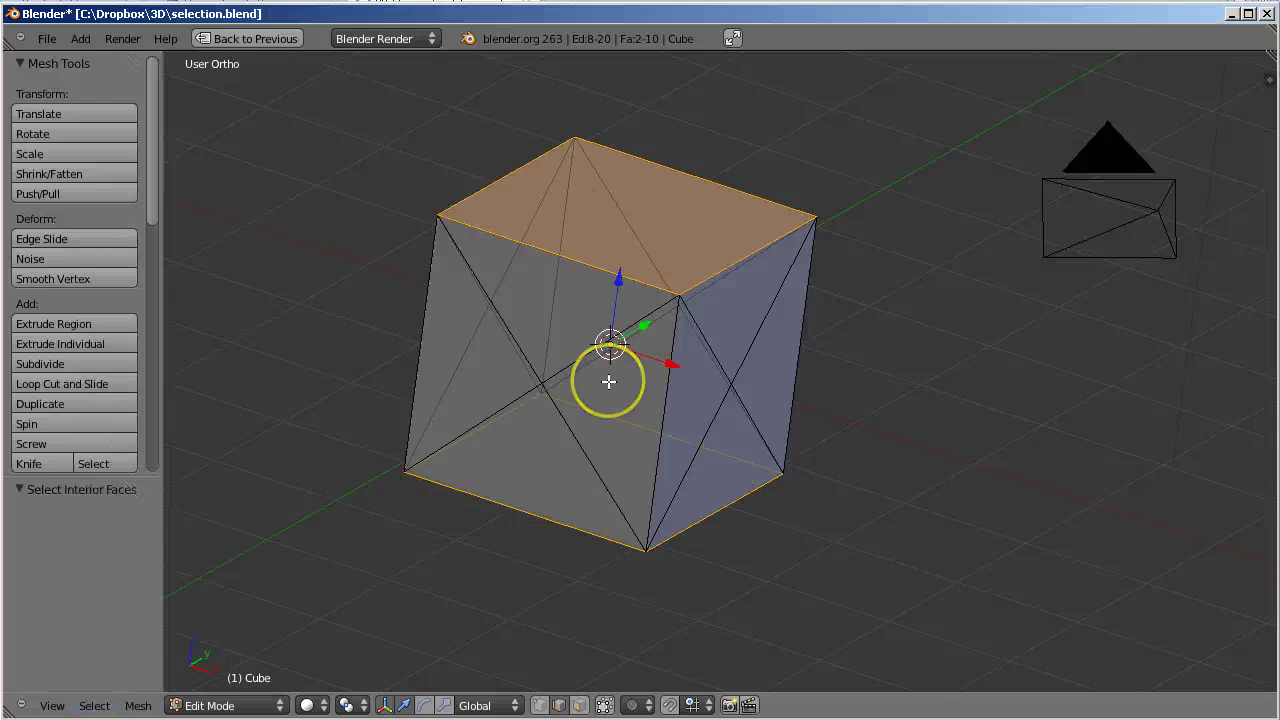
key("Tab")
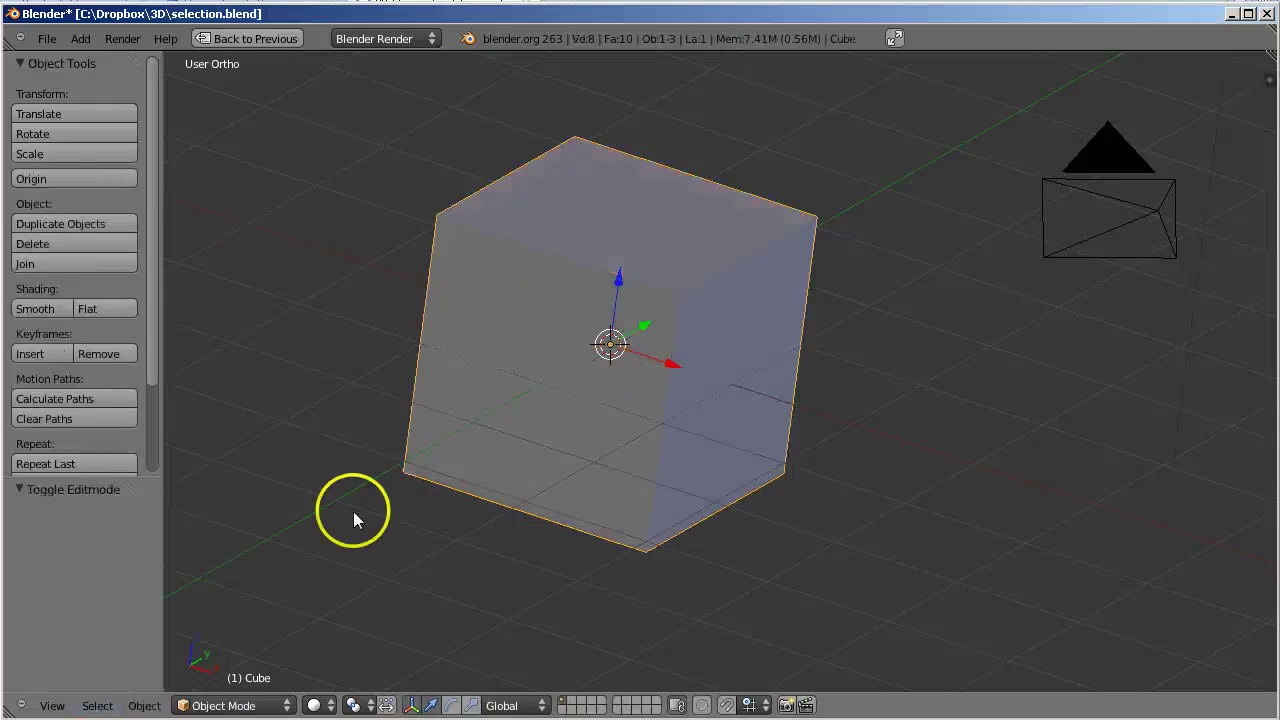
Delete the cube and add a UV sphere at the origin.
key("x")
left_click(406, 486)
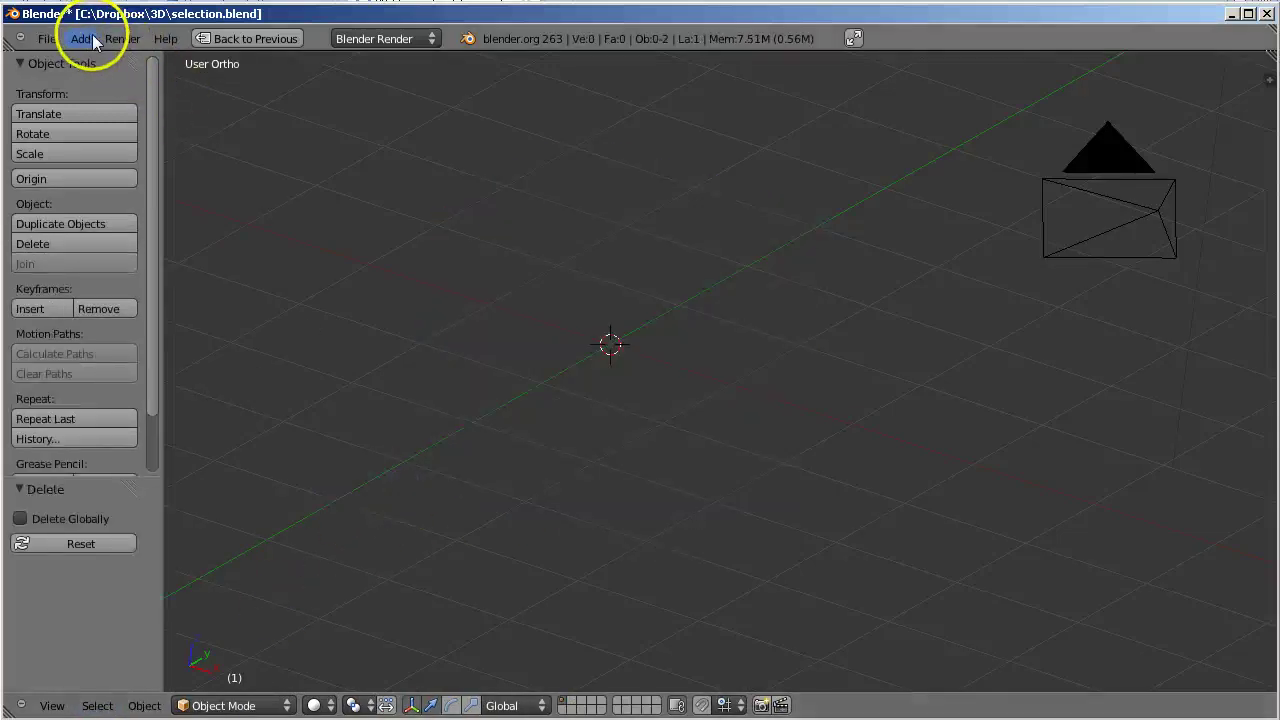
left_click(93, 39)
mouse_move(88, 58)
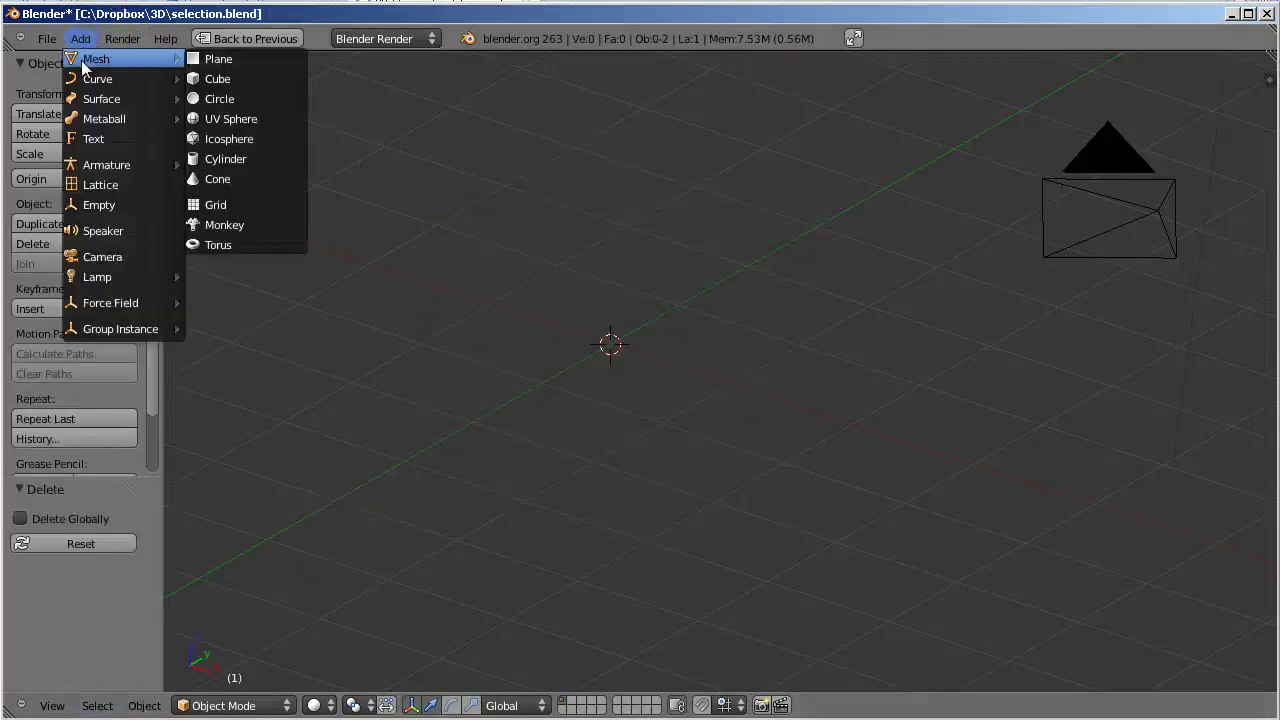
left_click(271, 119)
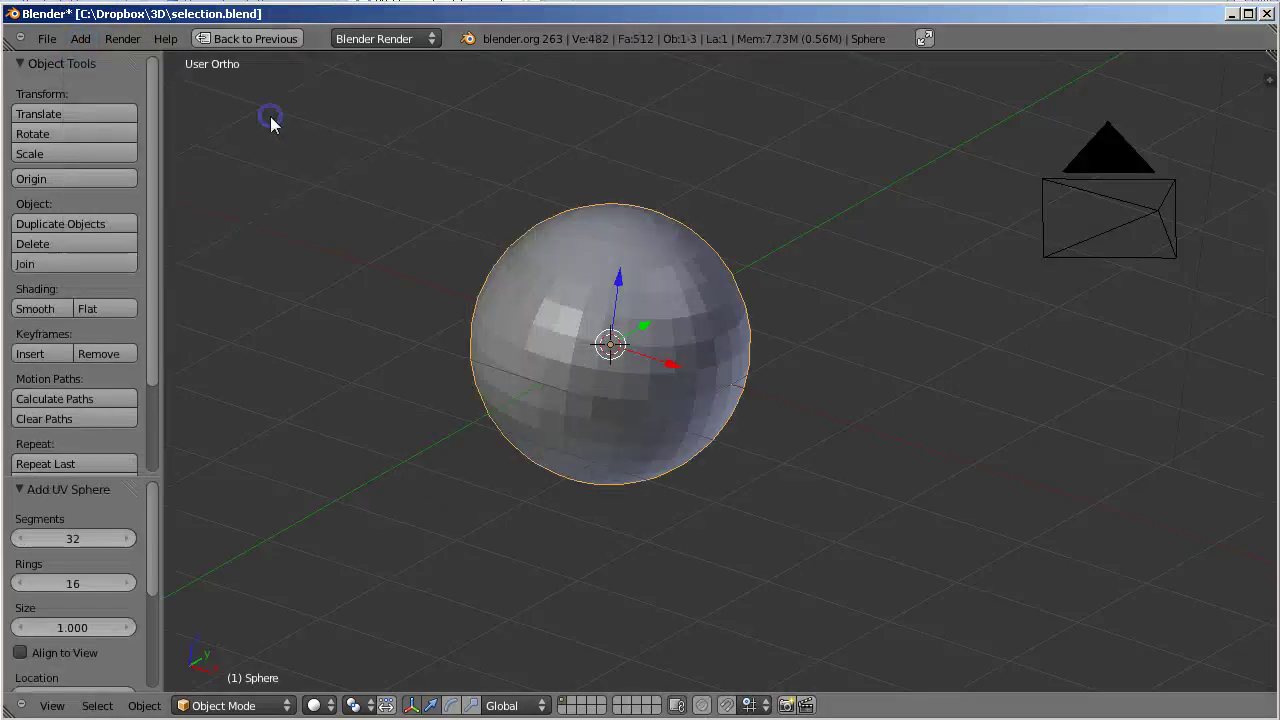
In Edit Mode with face select, select a single face on the sphere.
left_click(255, 704)
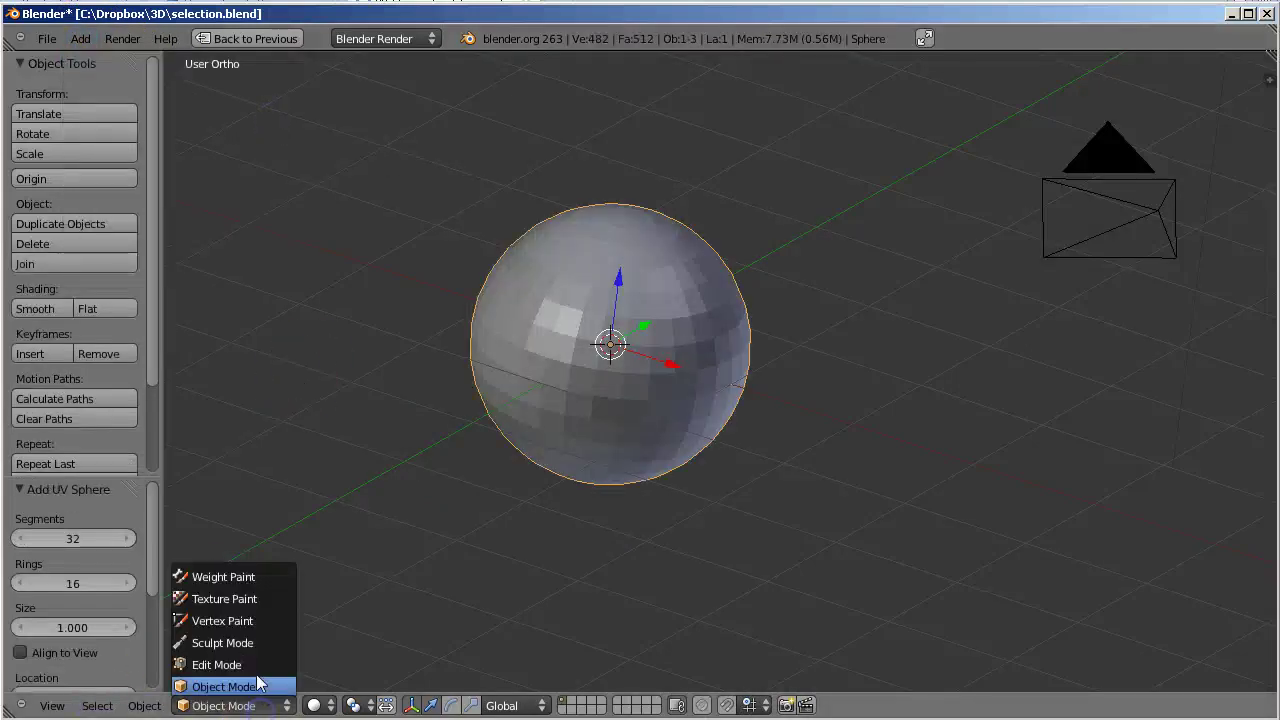
left_click(216, 664)
scroll(420, 505, "up", 3)
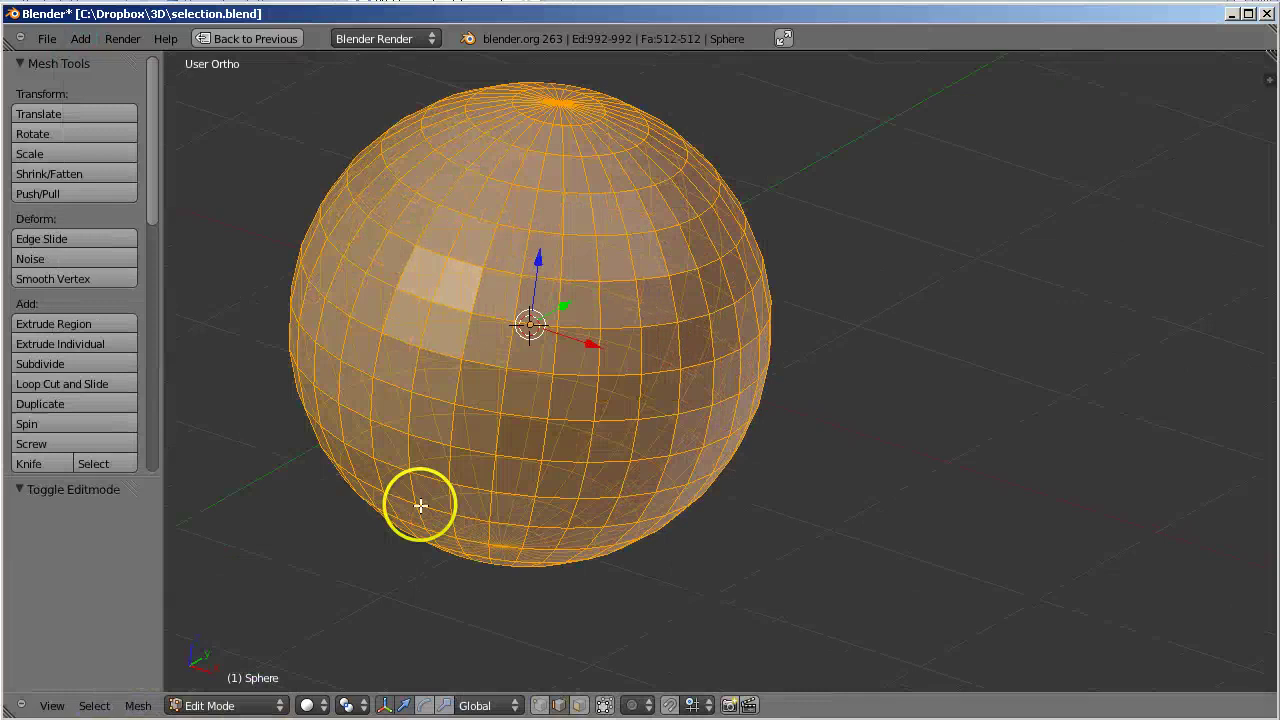
left_click(578, 704)
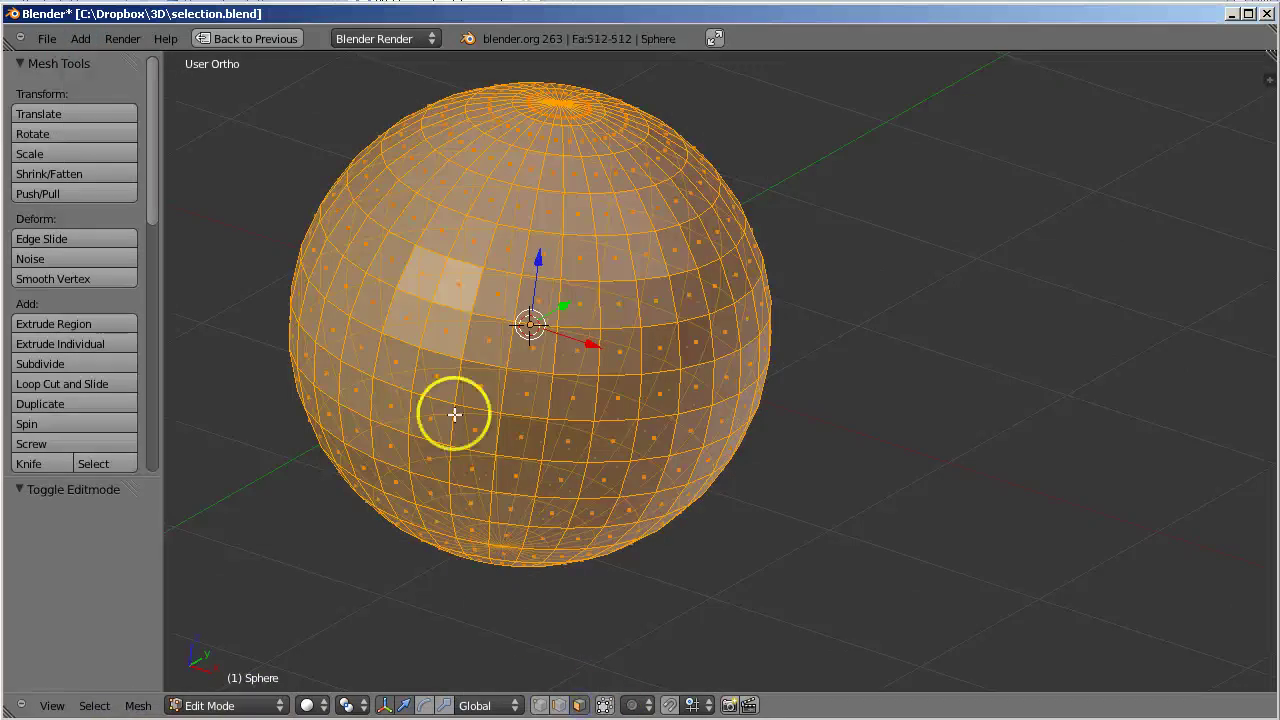
right_click(410, 316)
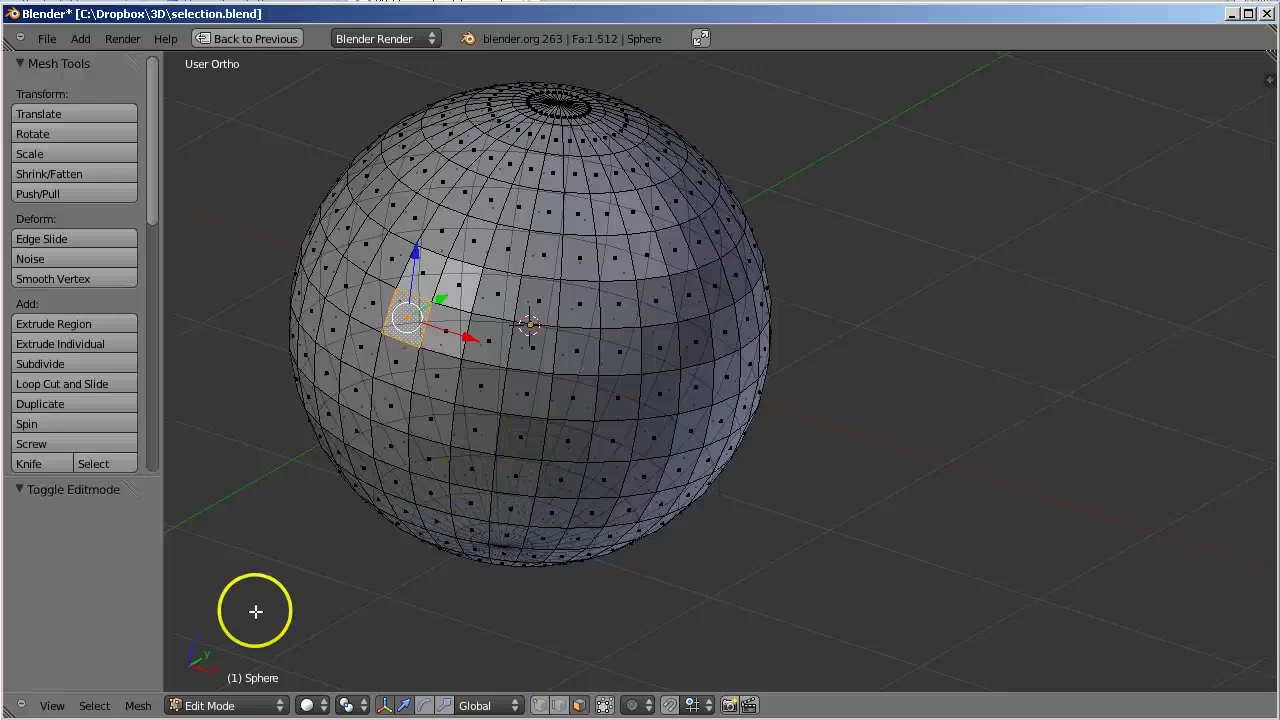
Select Linked Flat Faces from that face while varying sharpness, then deselect all and return to Object Mode.
left_click(93, 706)
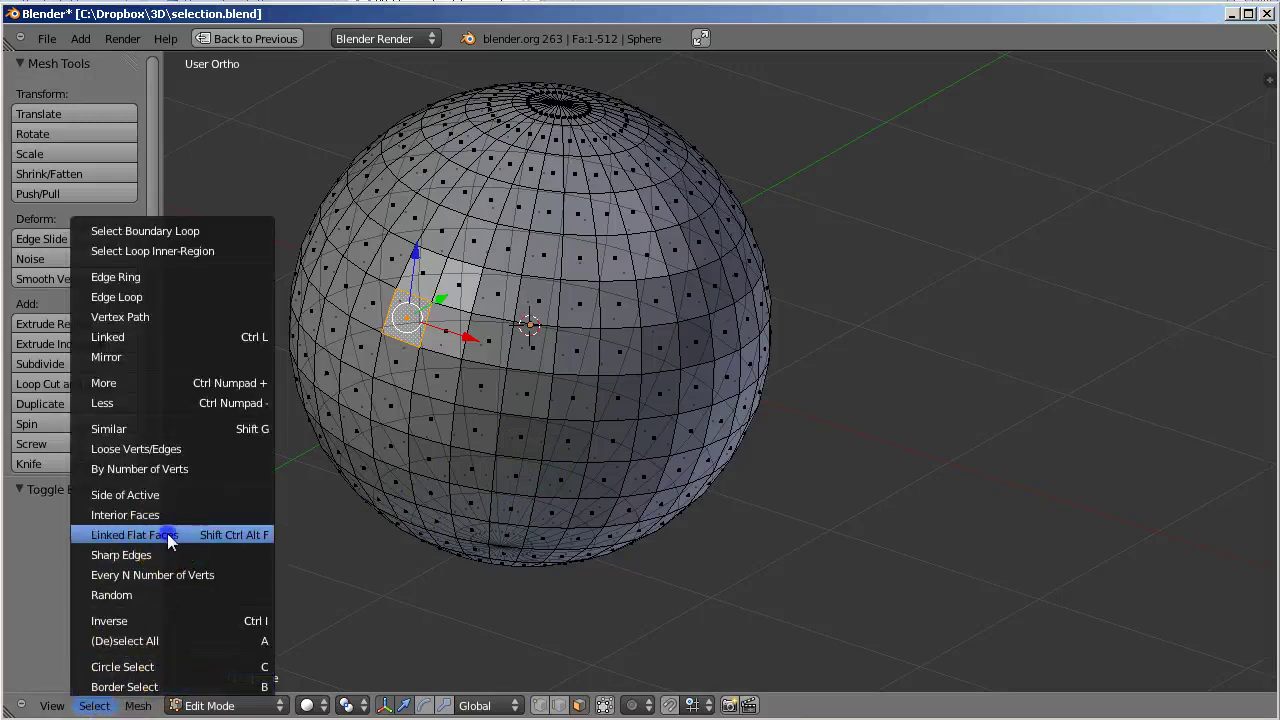
left_click(135, 535)
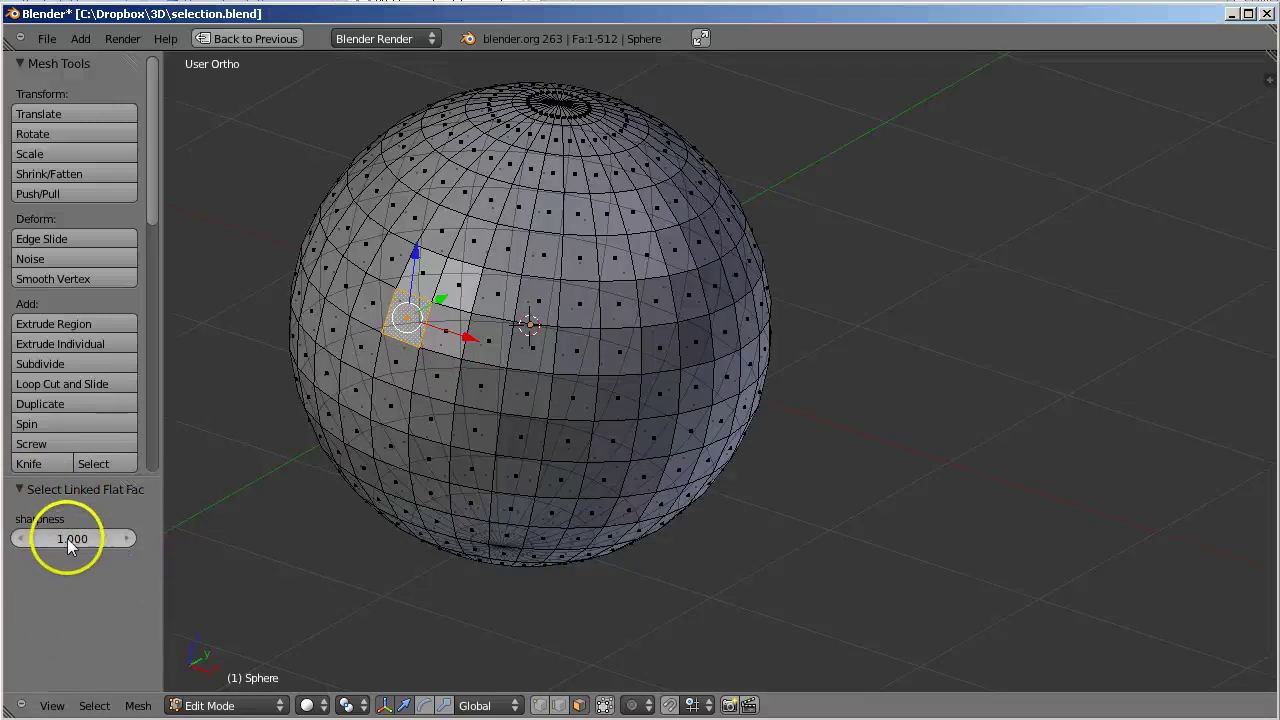
left_click_drag(66, 543, 1219, 539)
left_click_drag(1140, 550, 129, 530)
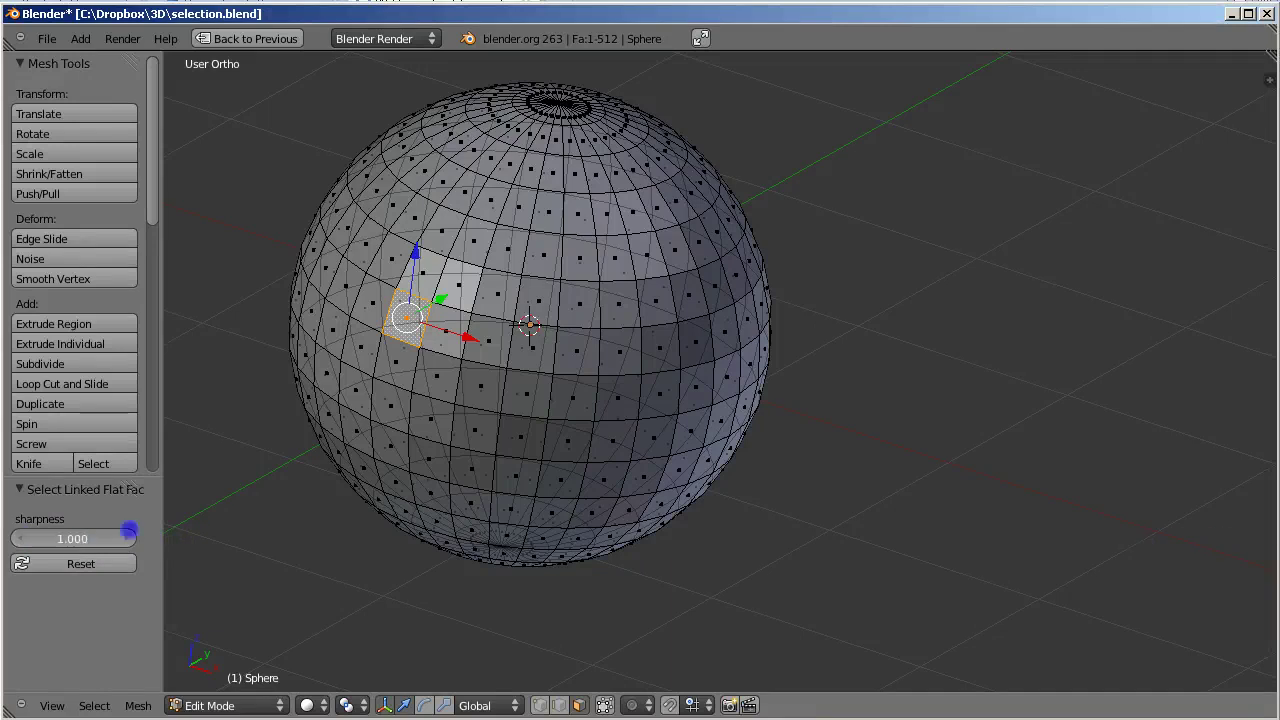
left_click_drag(383, 538, 400, 530)
key("a")
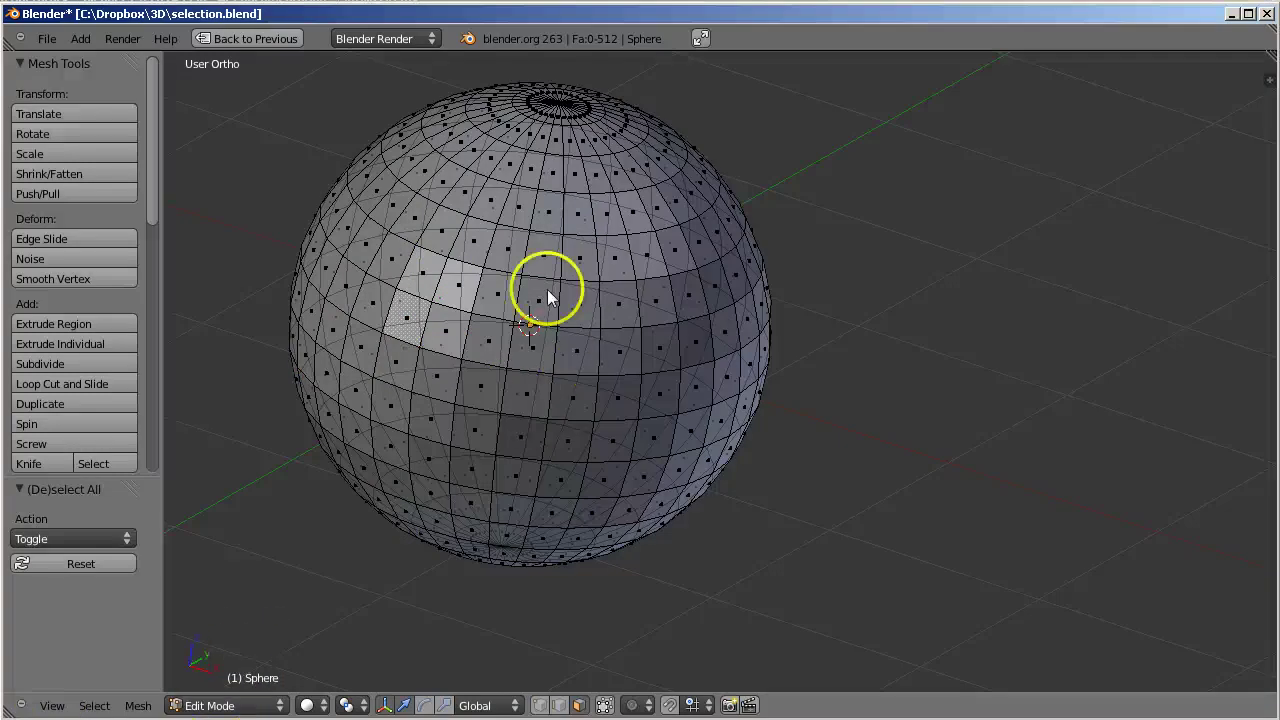
key("Tab")
Delete the sphere and add a Monkey mesh.
key("x")
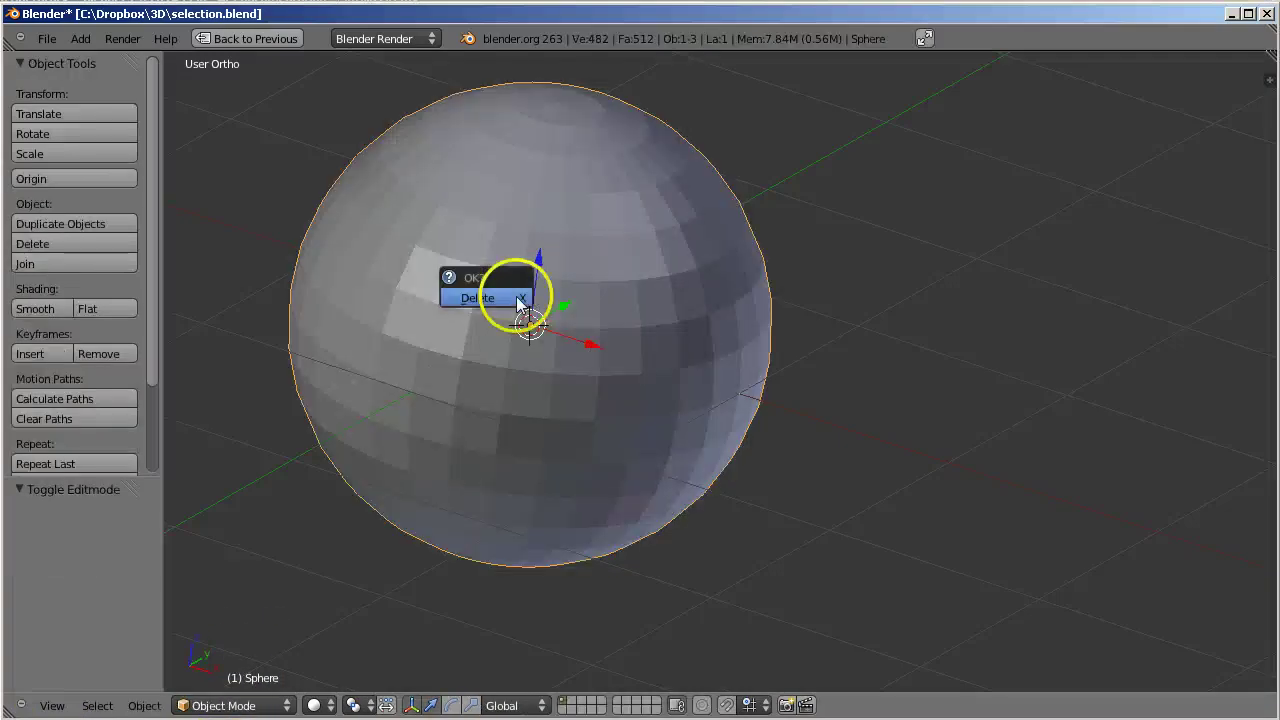
left_click(519, 299)
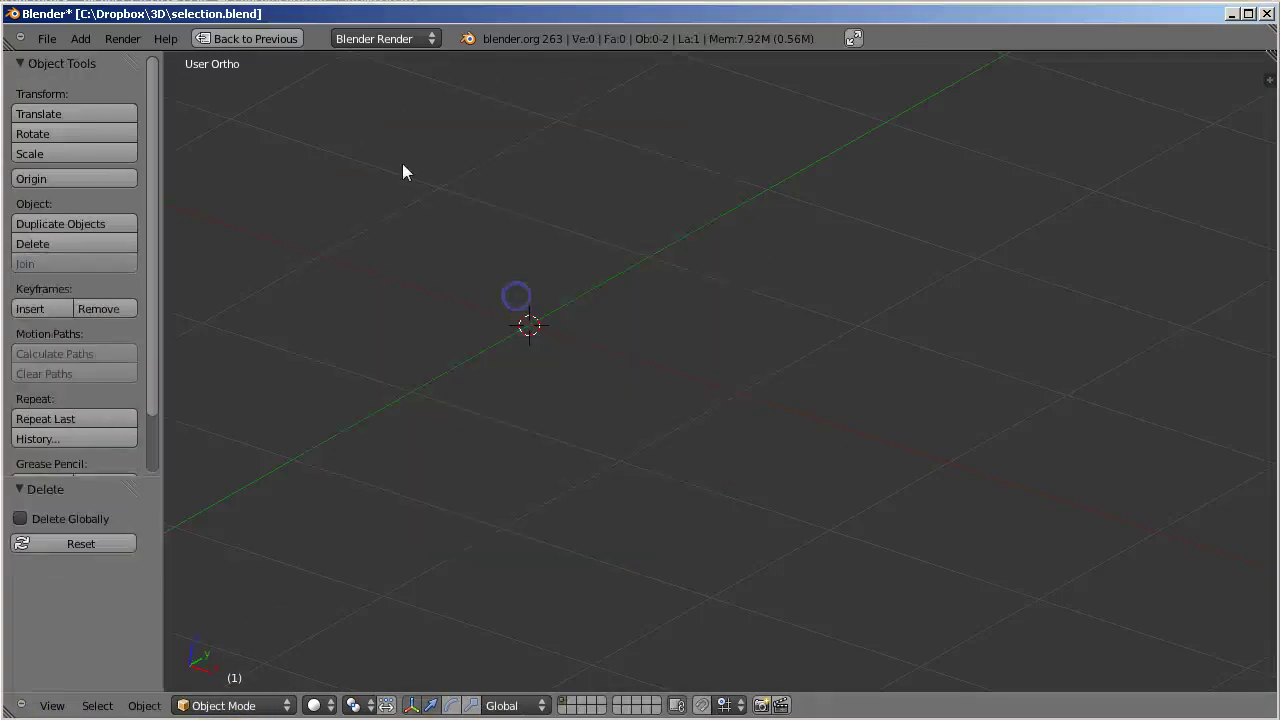
left_click(80, 38)
mouse_move(85, 58)
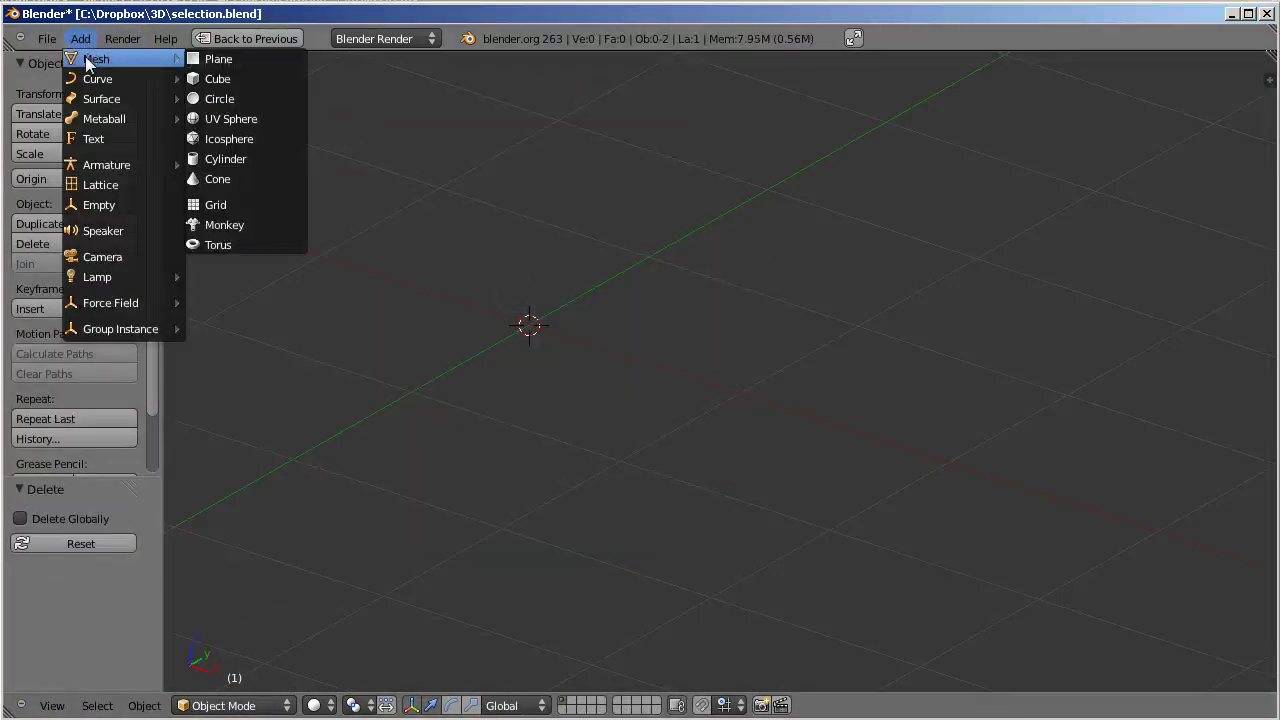
left_click(244, 224)
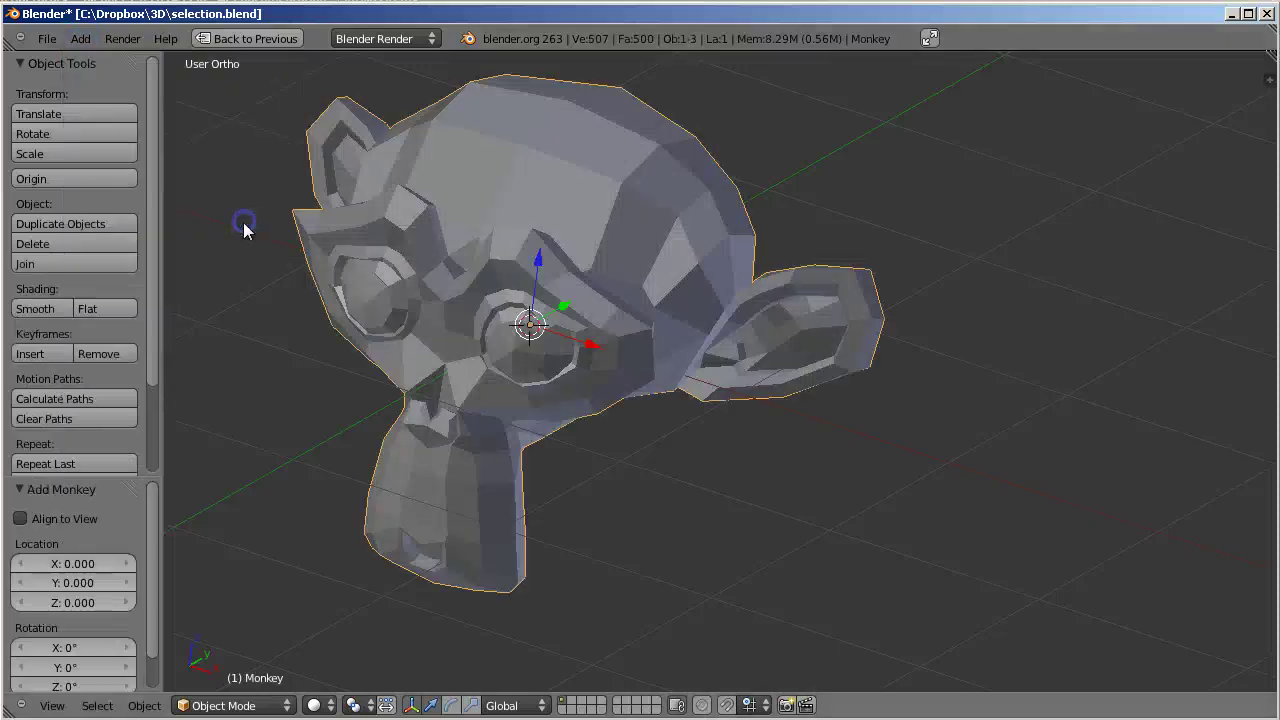
In Edit Mode, select a single face on the Monkey's forehead.
left_click(232, 705)
left_click(222, 664)
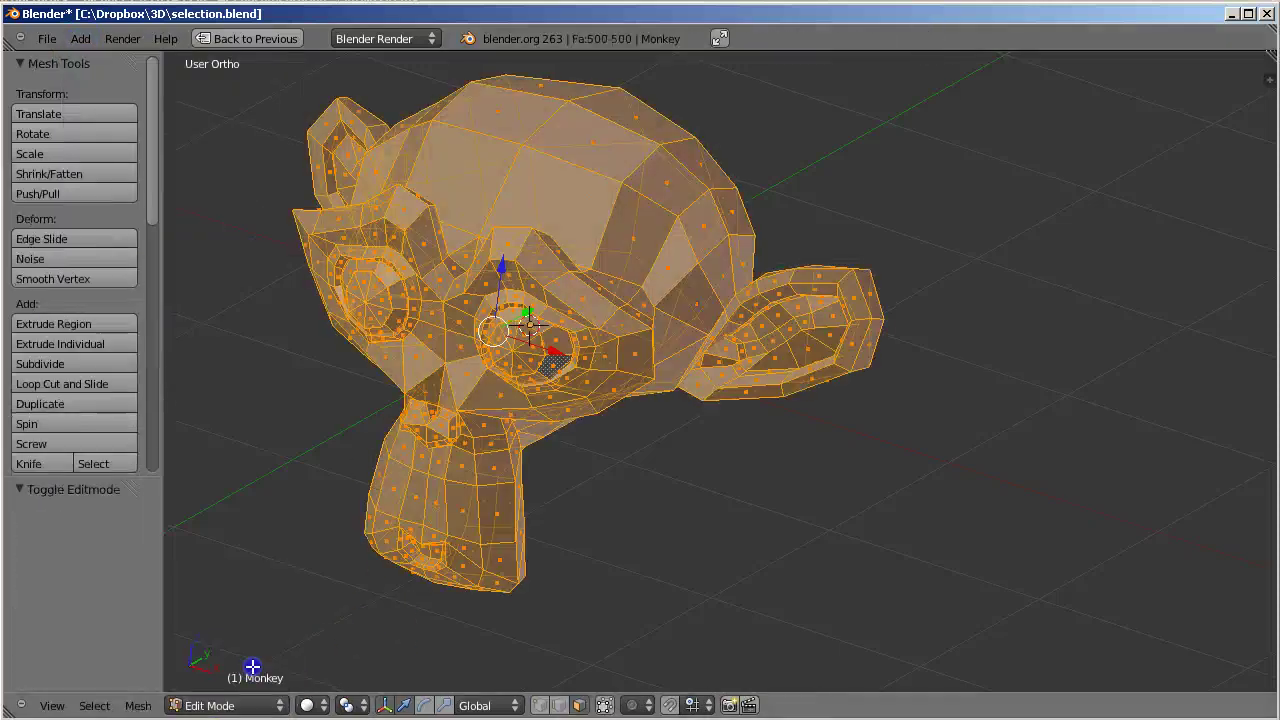
right_click(556, 214)
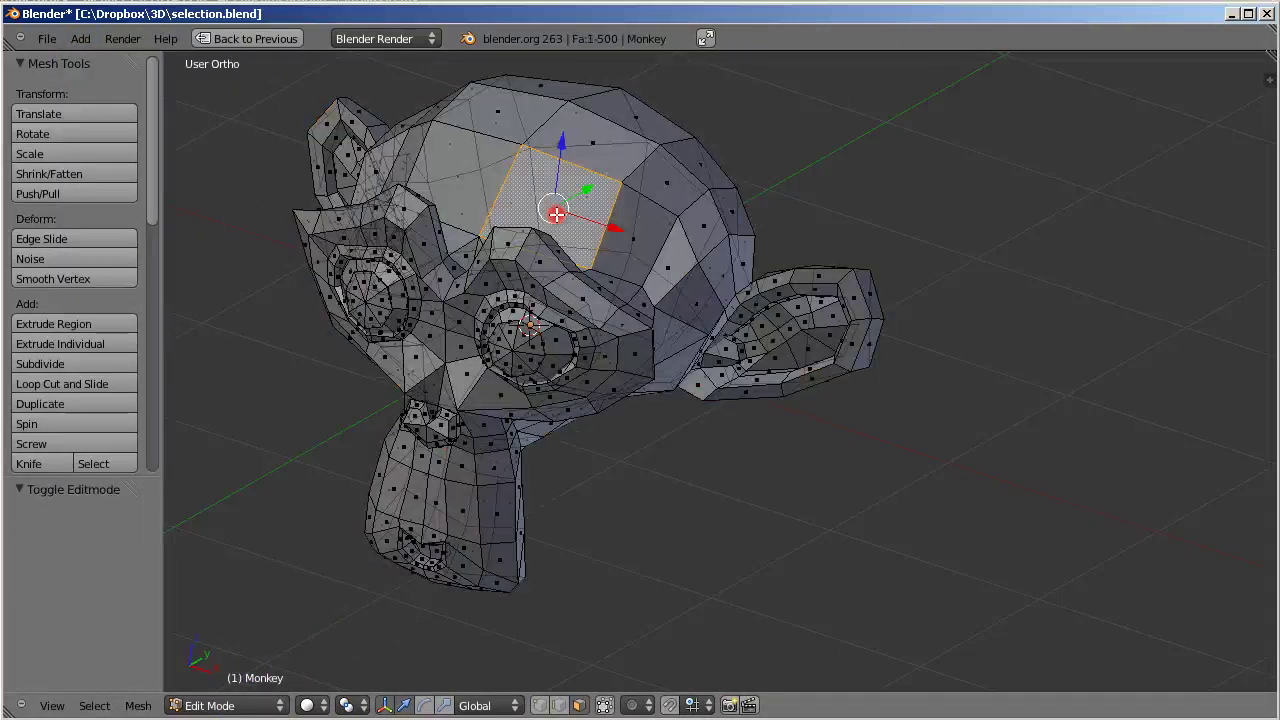
left_click(94, 705)
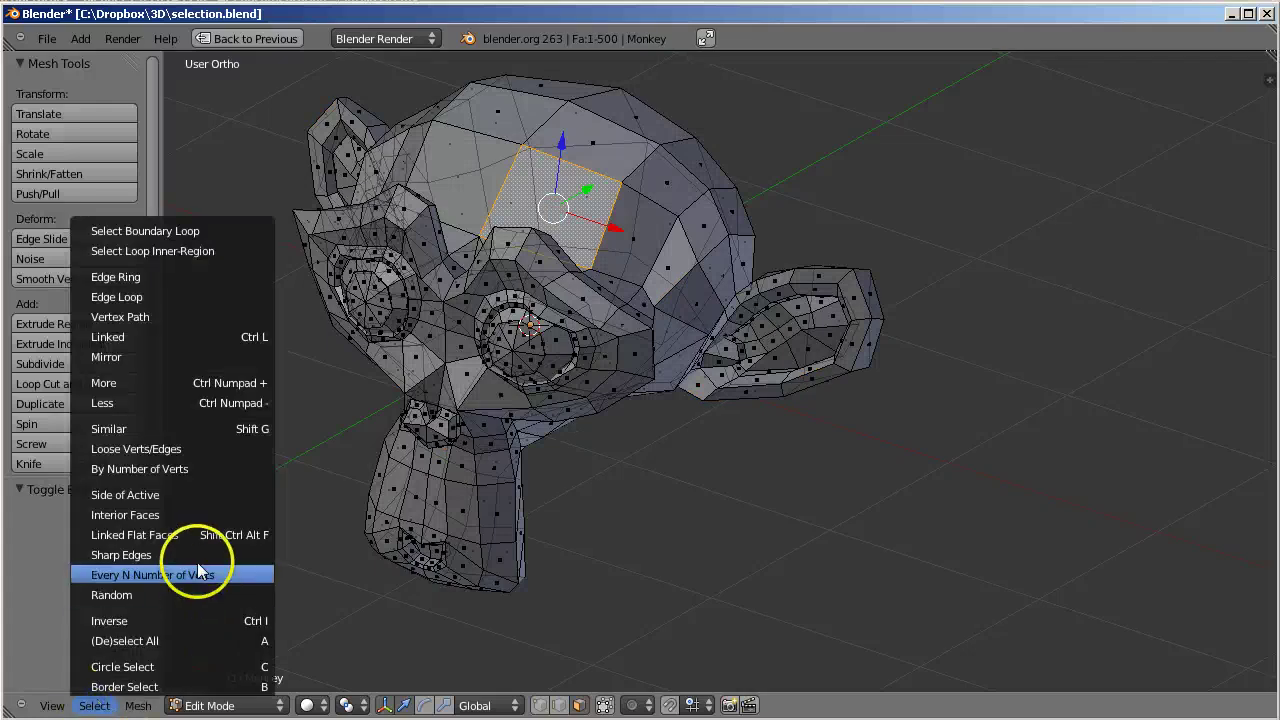
Select Linked Flat Faces from the forehead face, settling sharpness at 33.890 for four faces.
left_click(189, 534)
left_click_drag(63, 537, 82, 540)
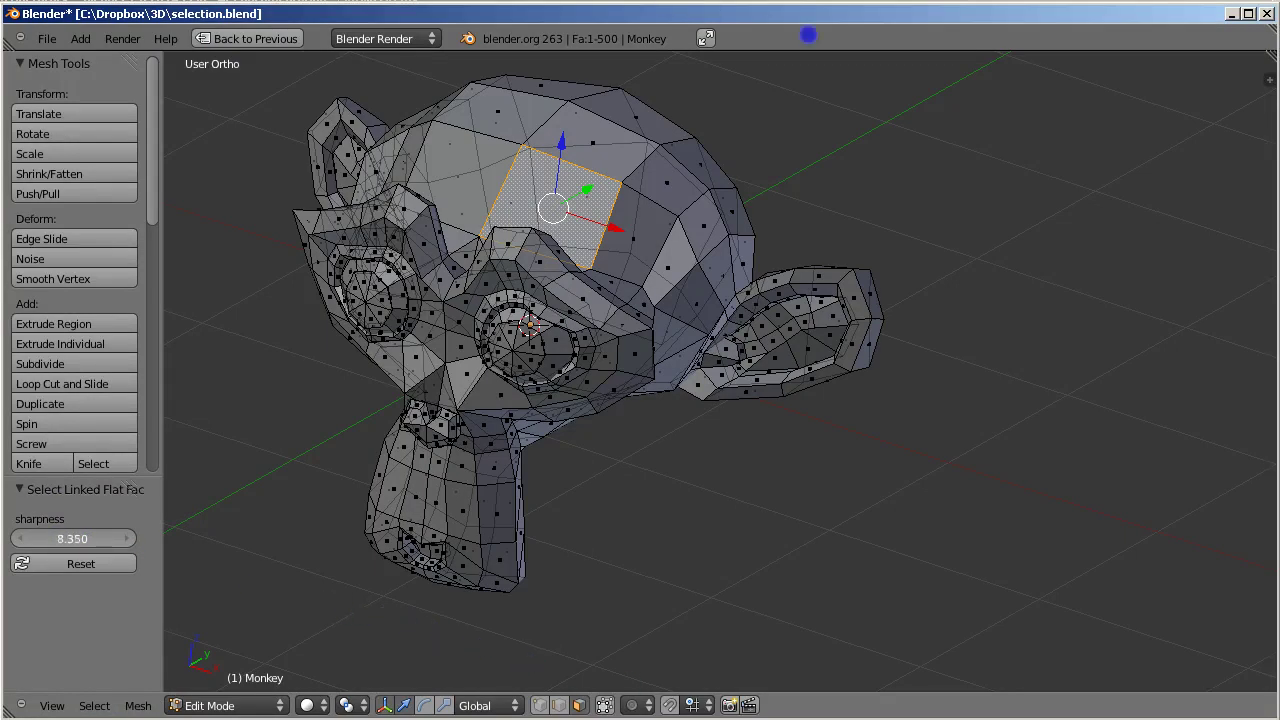
left_click_drag(63, 543, 60, 540)
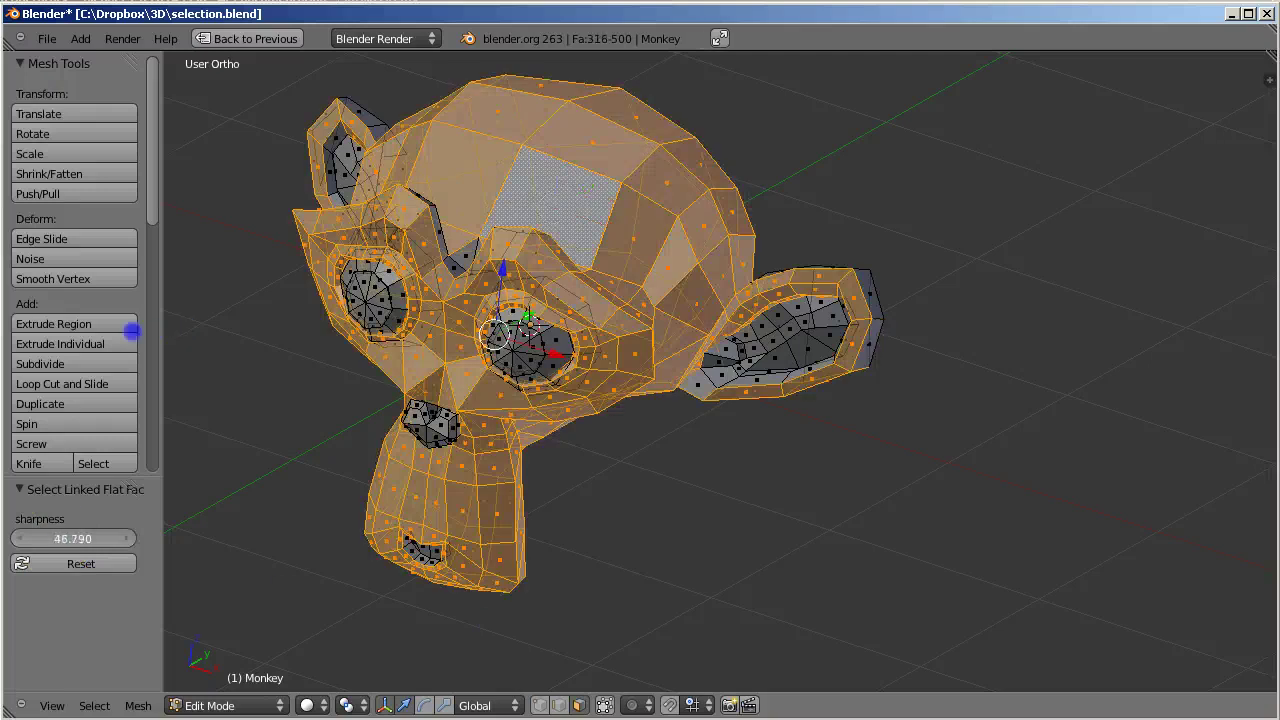
left_click_drag(132, 331, 921, 340)
left_click_drag(750, 340, 391, 321)
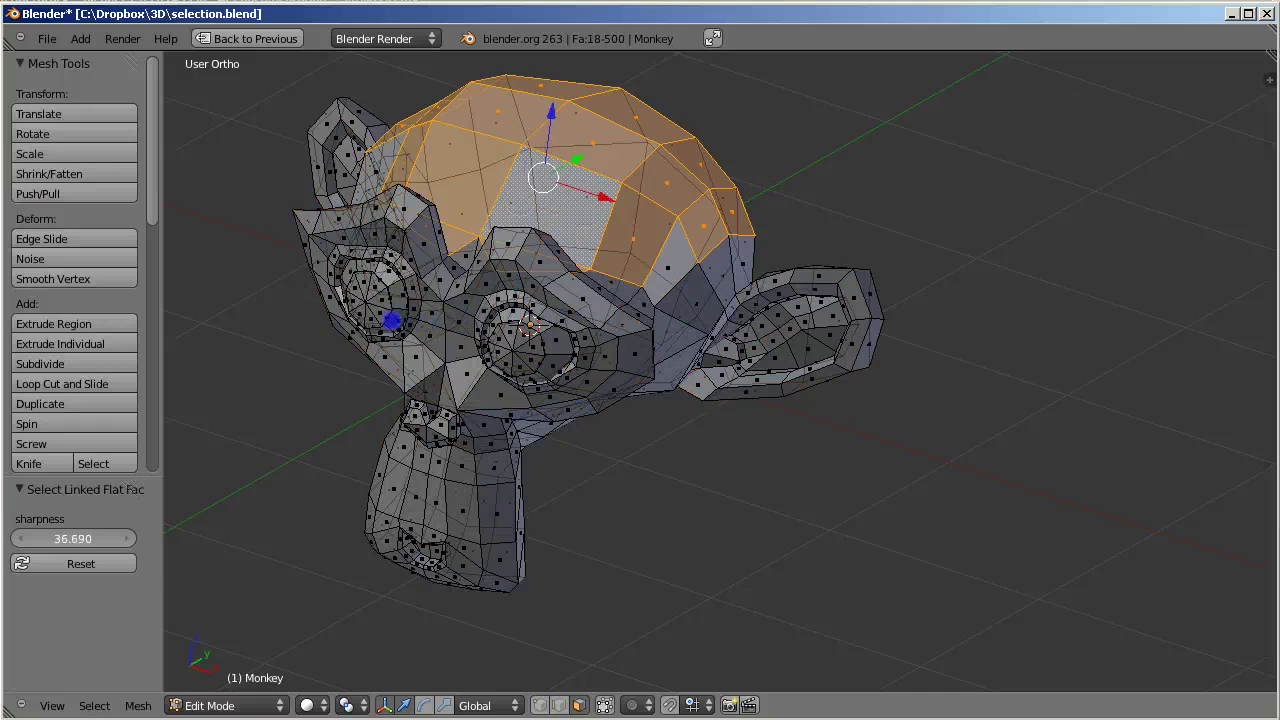
left_click_drag(250, 306, 117, 281)
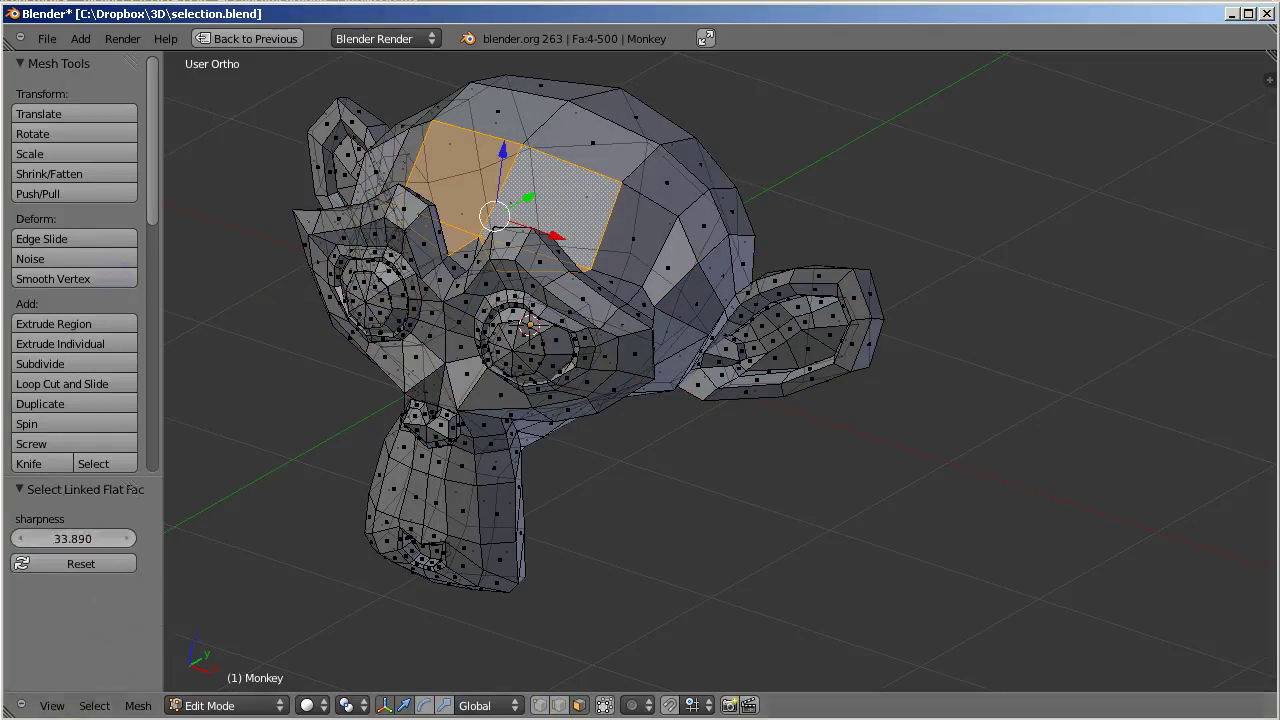
right_click(466, 241)
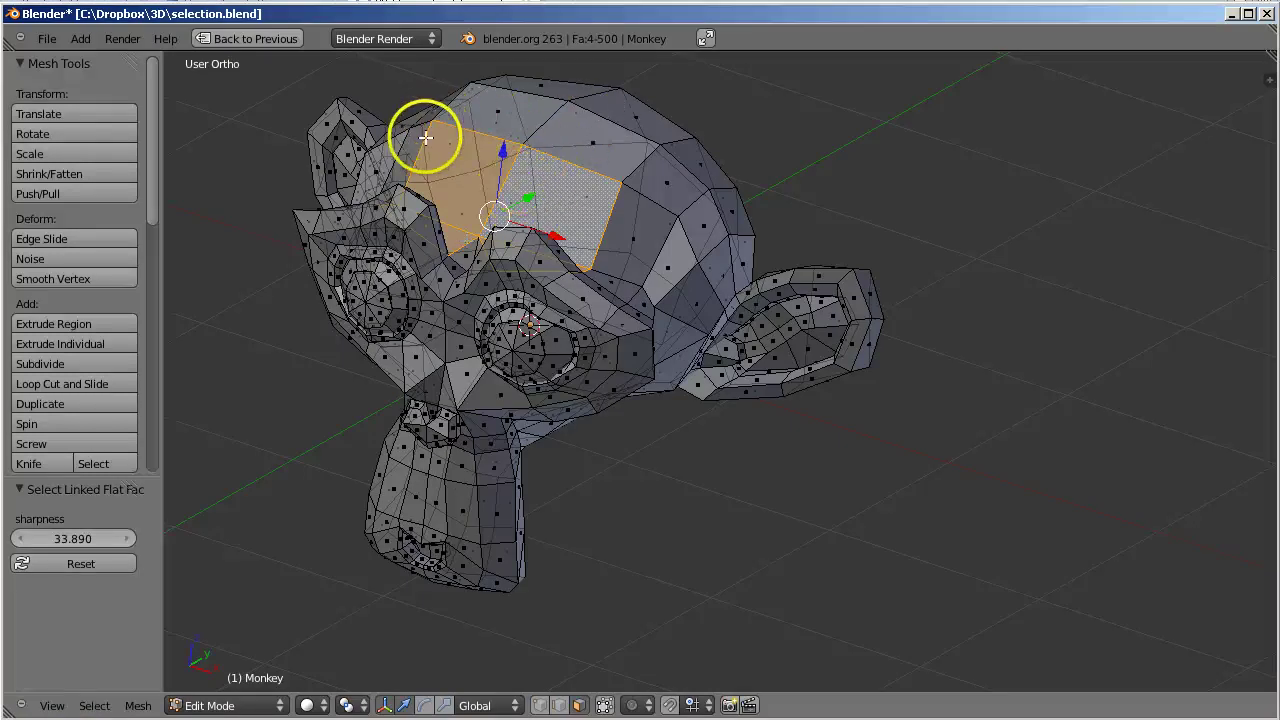
Raise the linked flat faces sharpness to 46.920, selecting 318 of the Monkey's 500 faces.
middle_click_drag(443, 380, 670, 462)
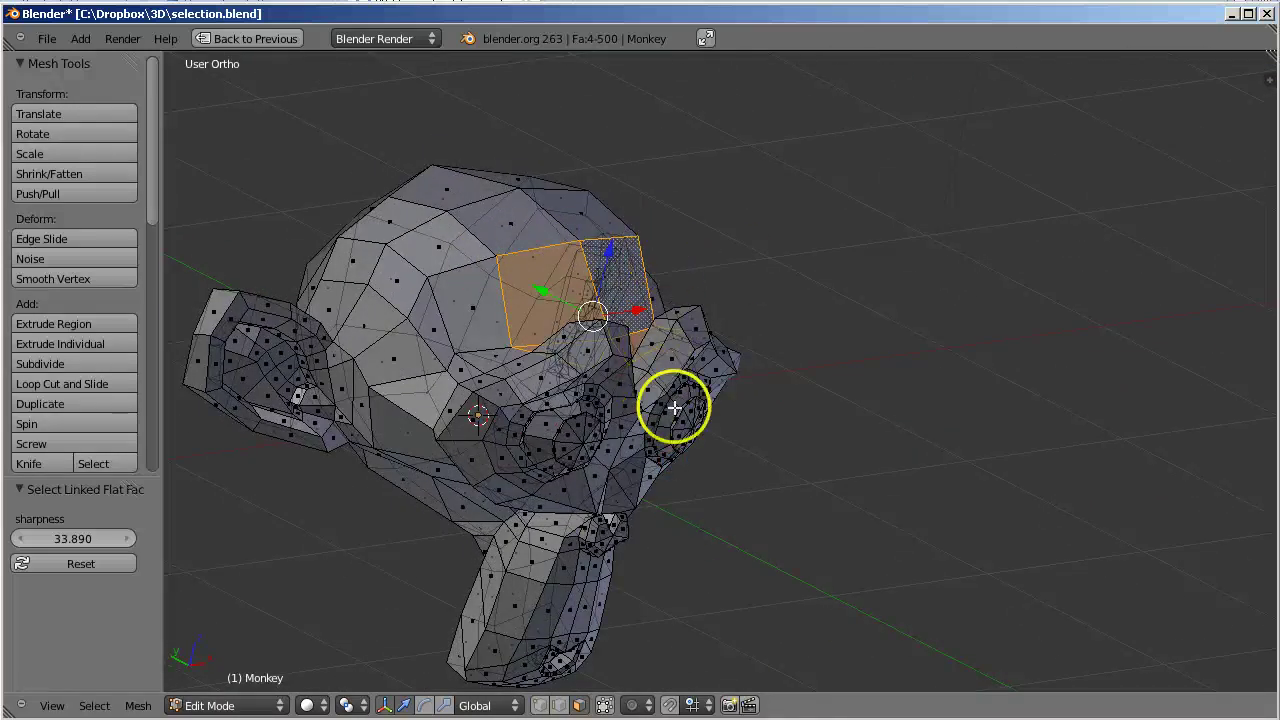
middle_click_drag(686, 431, 431, 435)
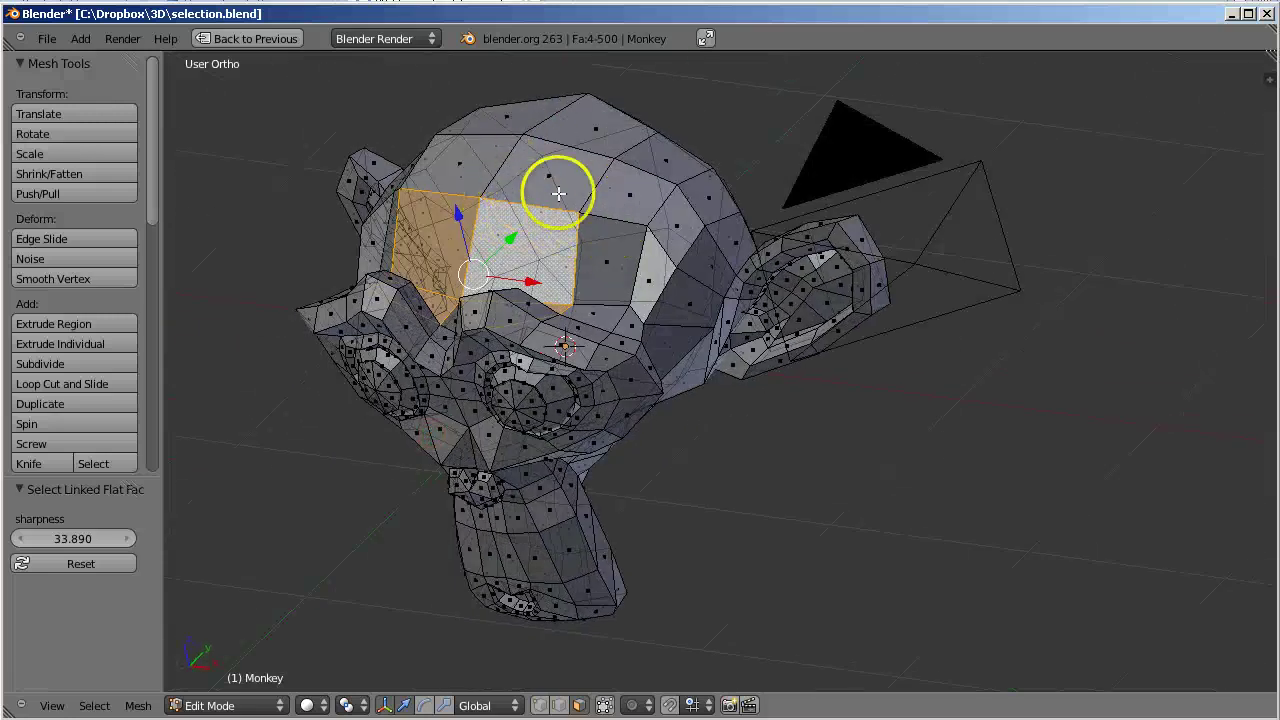
middle_click_drag(486, 409, 653, 418)
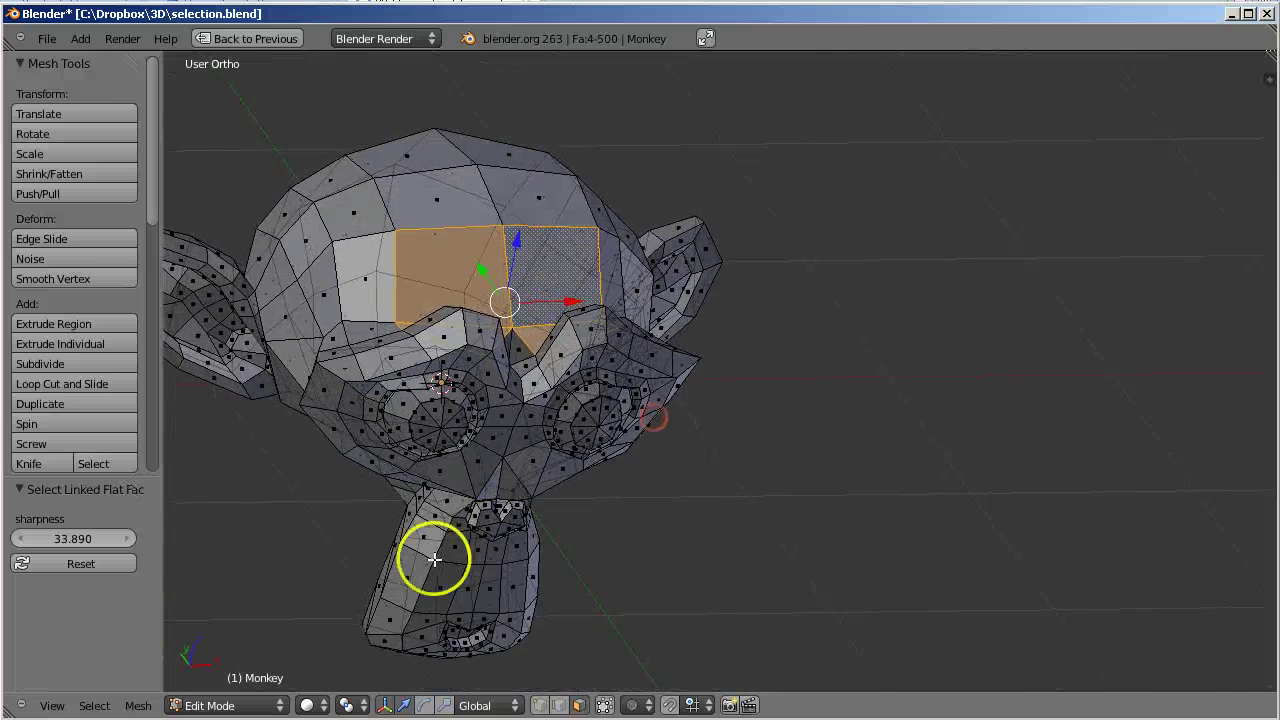
left_click_drag(80, 537, 157, 534)
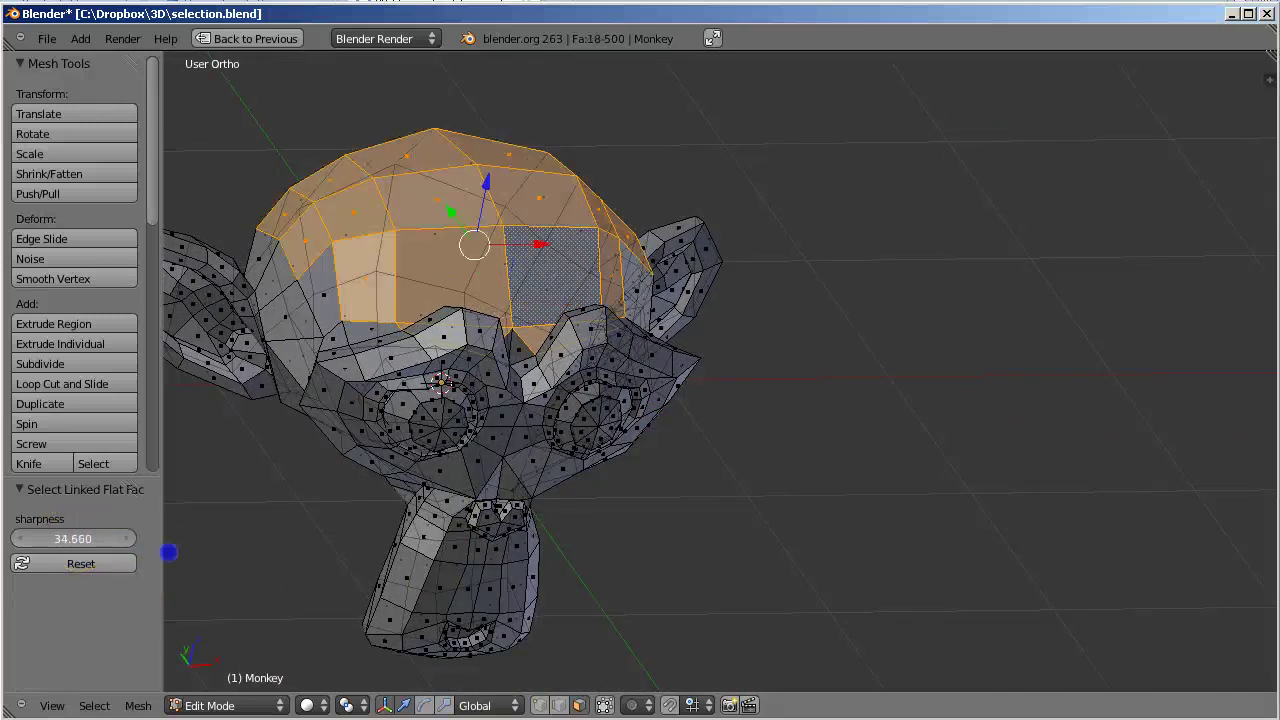
left_click_drag(354, 590, 692, 656)
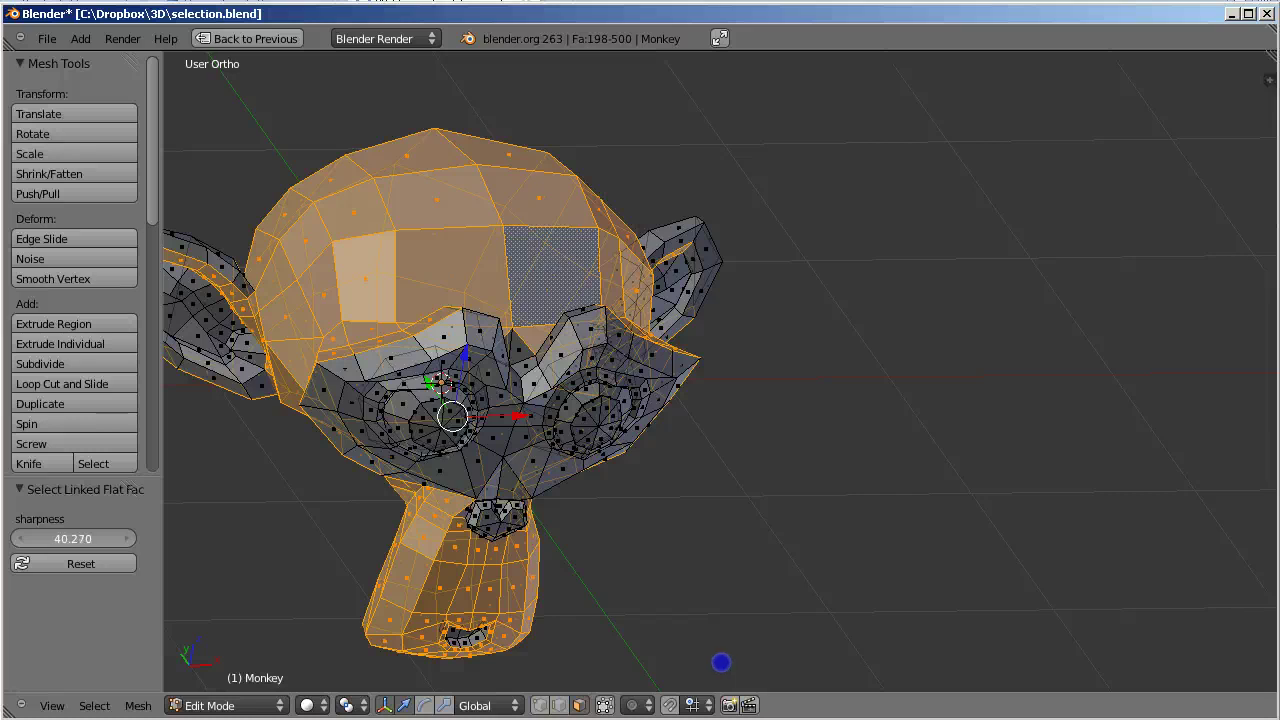
left_click_drag(876, 691, 958, 31)
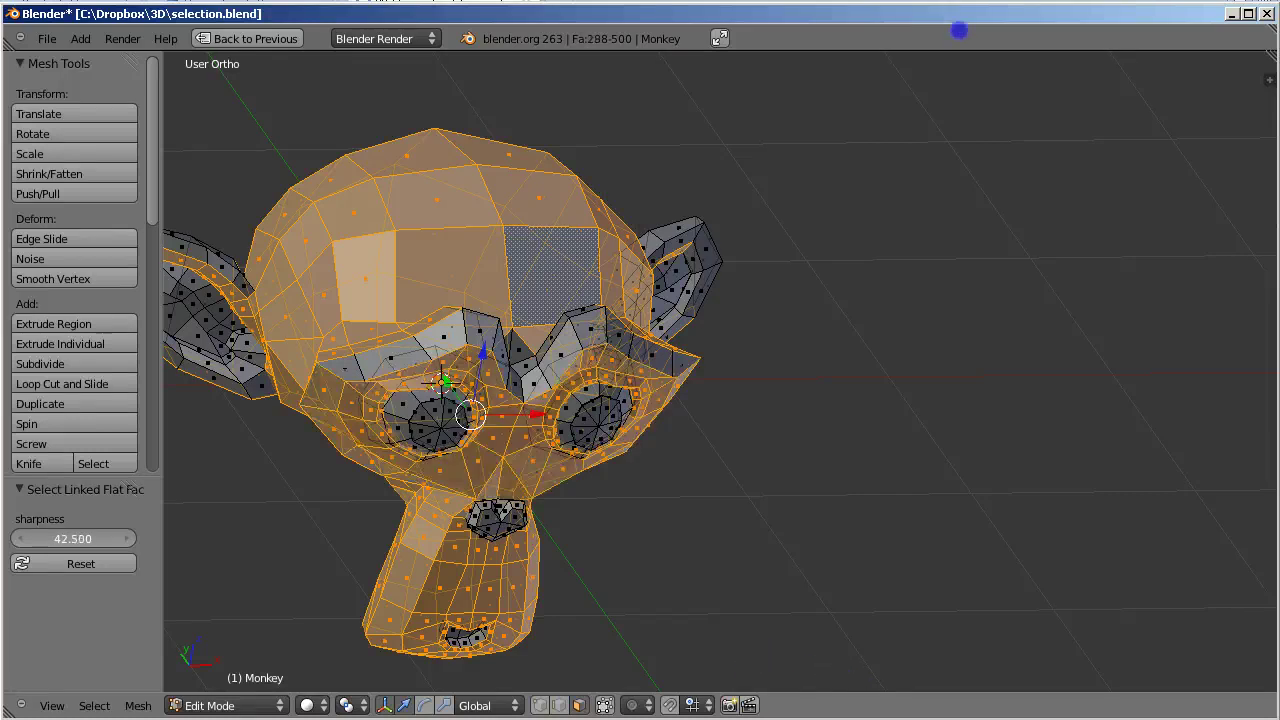
left_click_drag(1028, 52, 1267, 121)
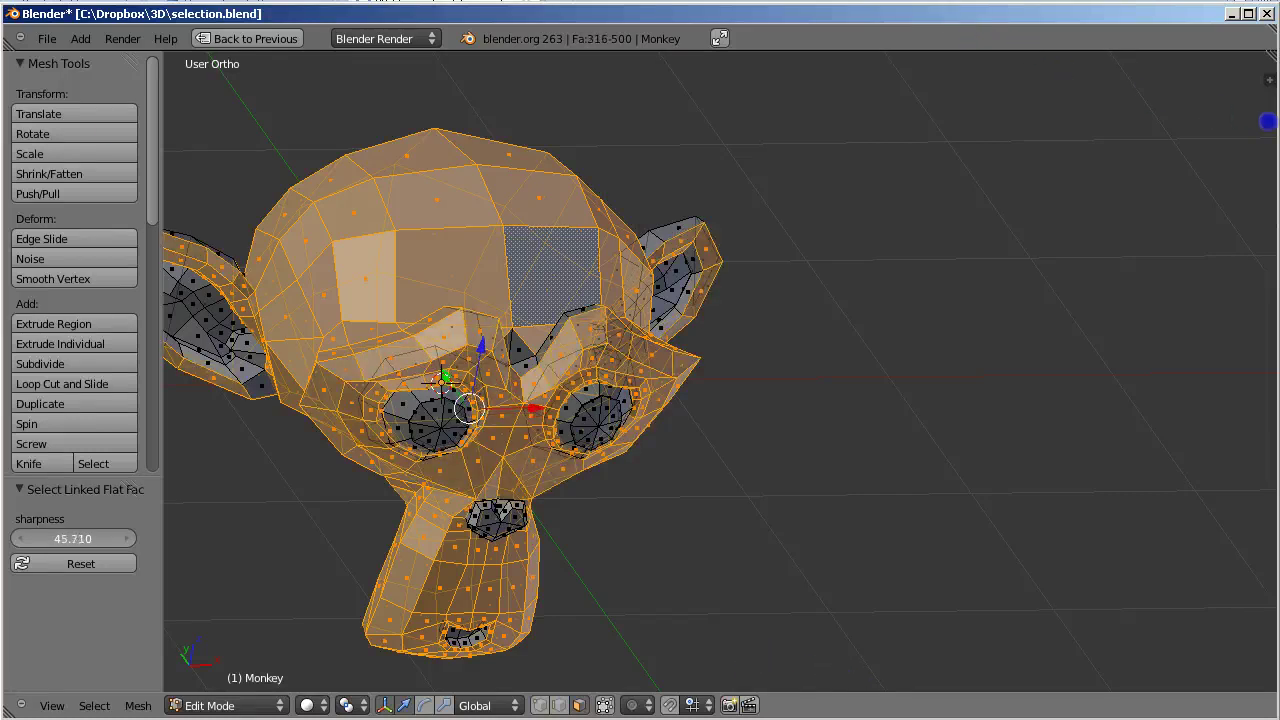
left_click_drag(116, 130, 116, 130)
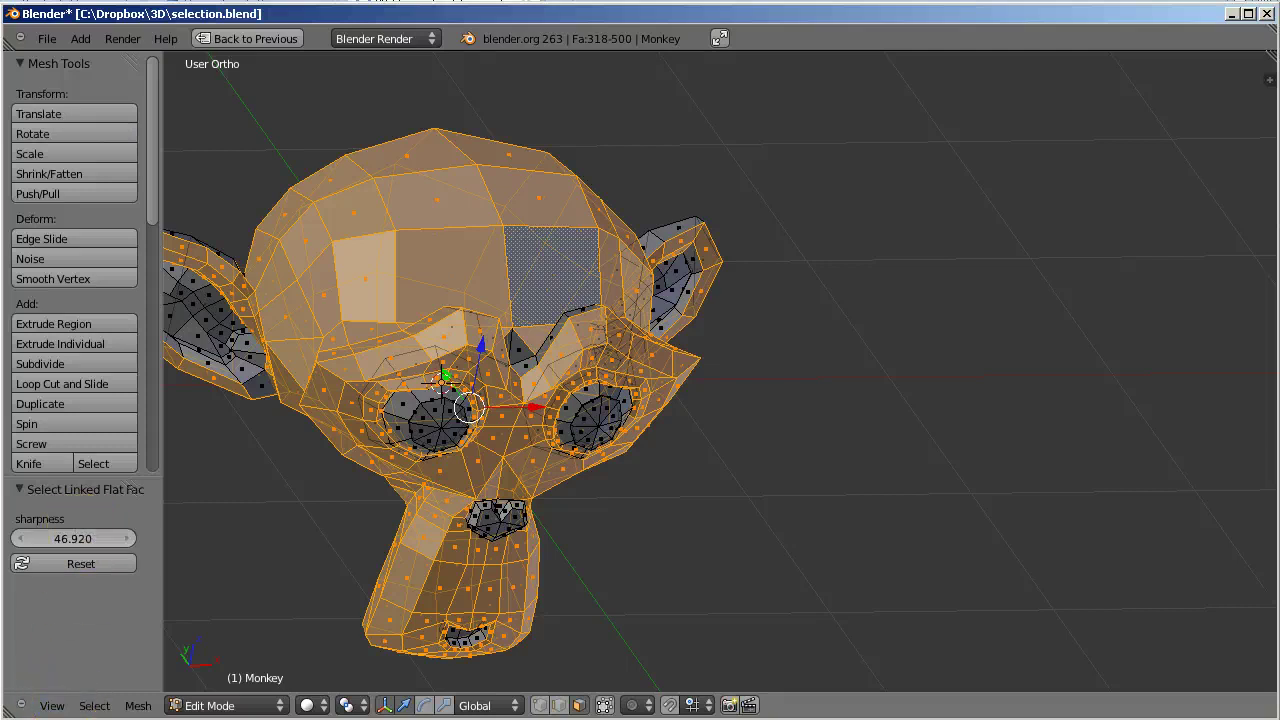
Deselect the whole Monkey mesh with (De)select All, leaving 0 of 500 faces selected.
left_click(108, 705)
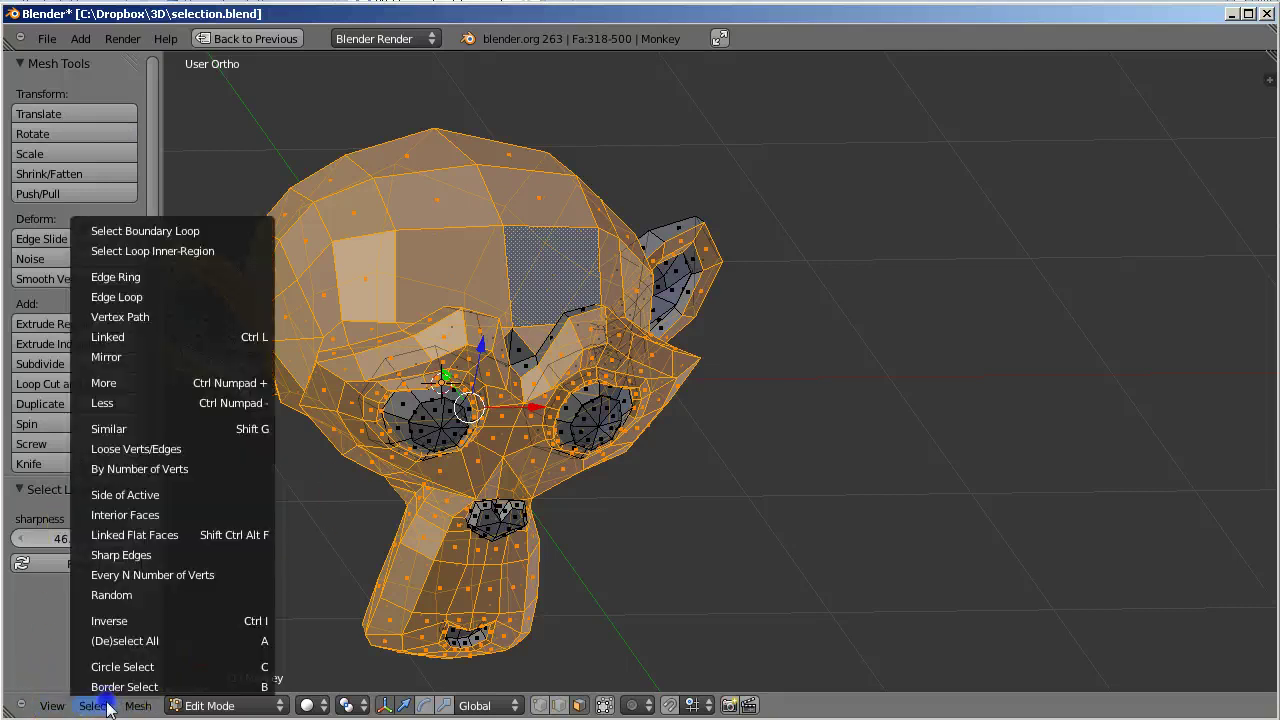
left_click(125, 640)
middle_click_drag(540, 530, 834, 263)
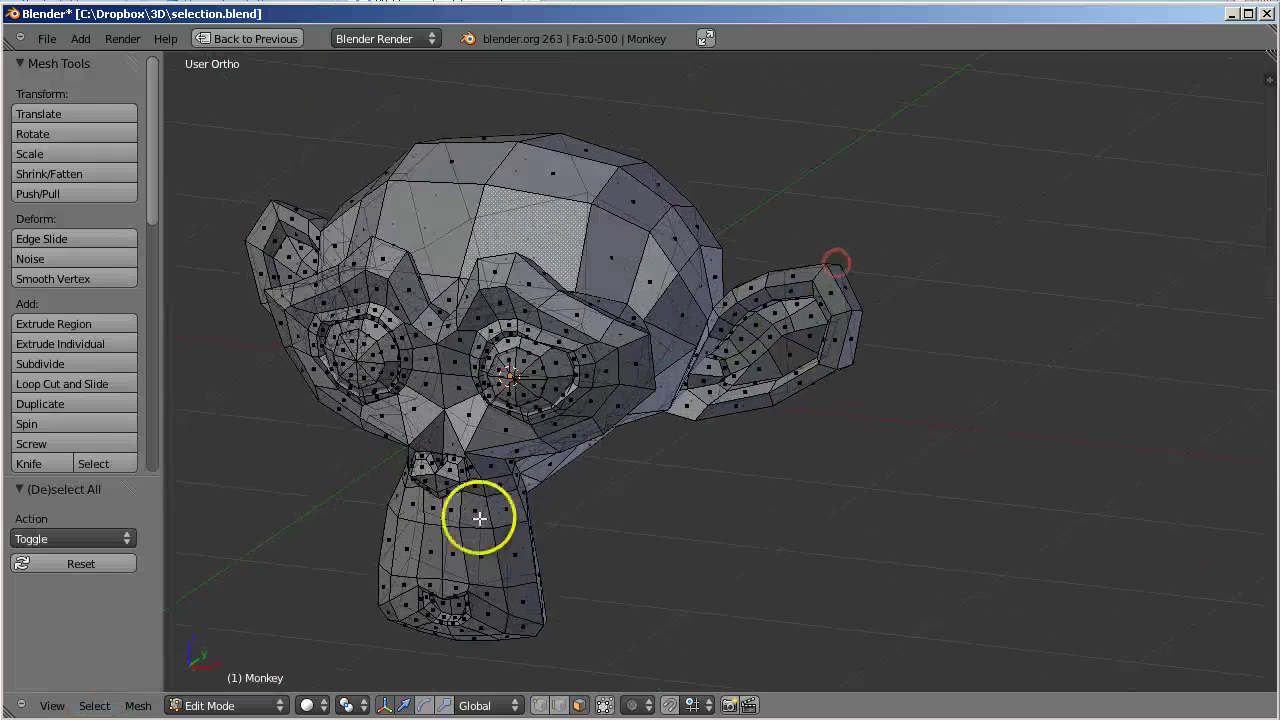
left_click(95, 706)
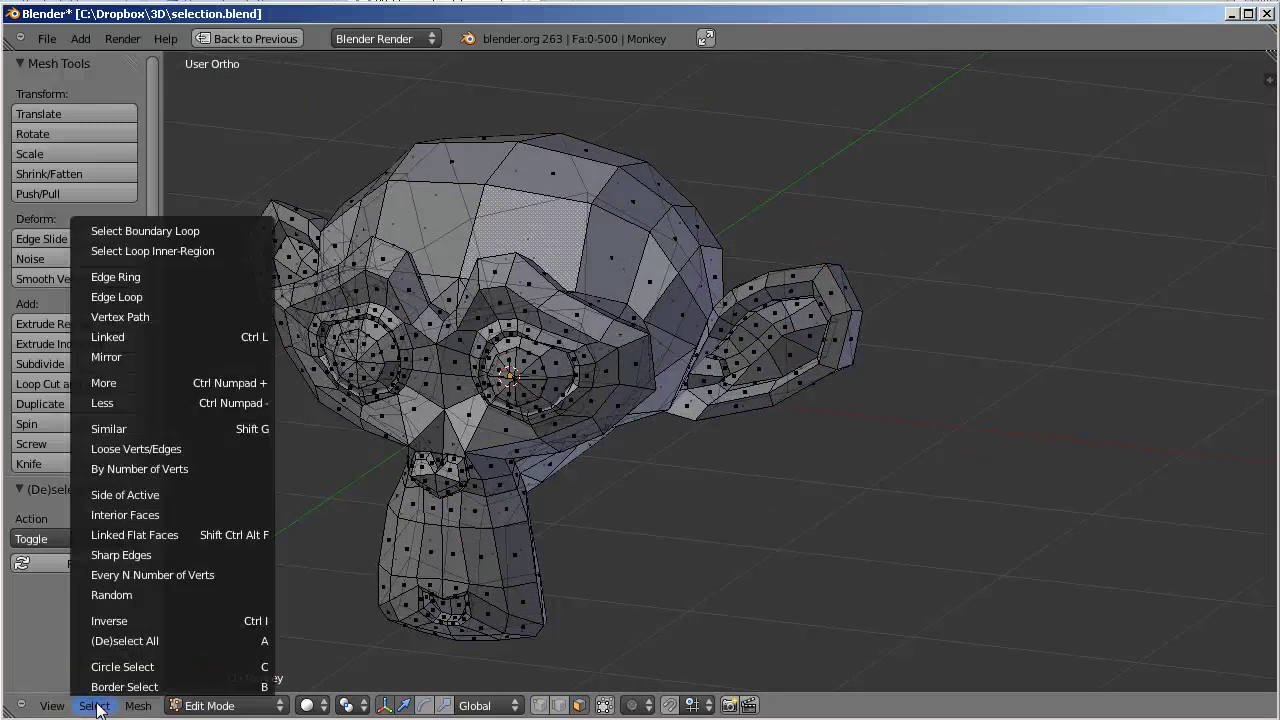
Select the whole Monkey, then apply Select Nth with Nth 2 and offset 0.
left_click(237, 573)
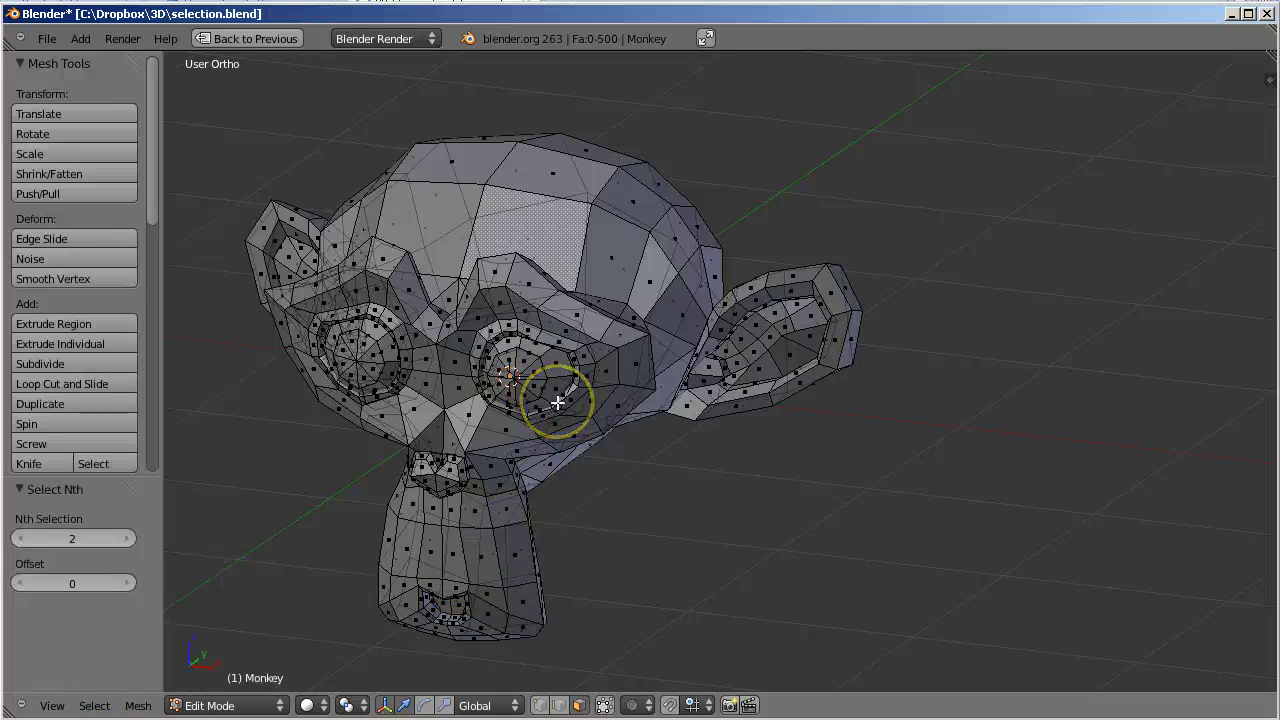
key("a")
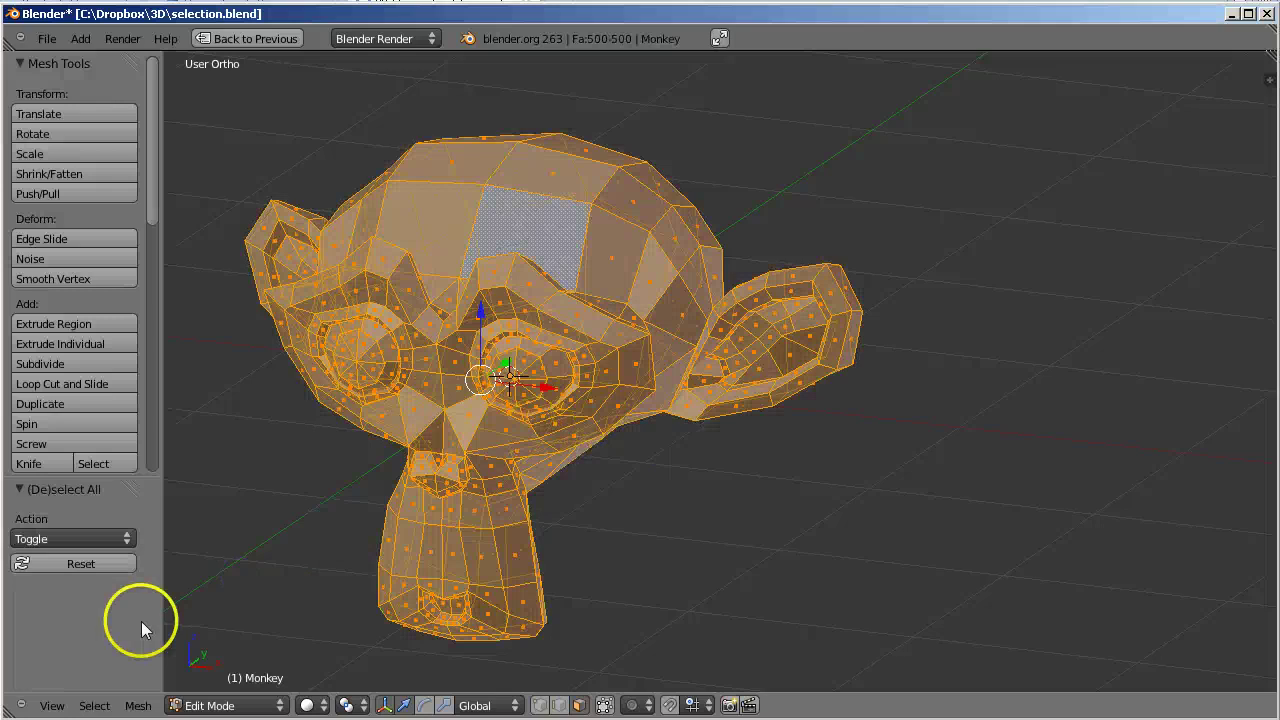
left_click(95, 705)
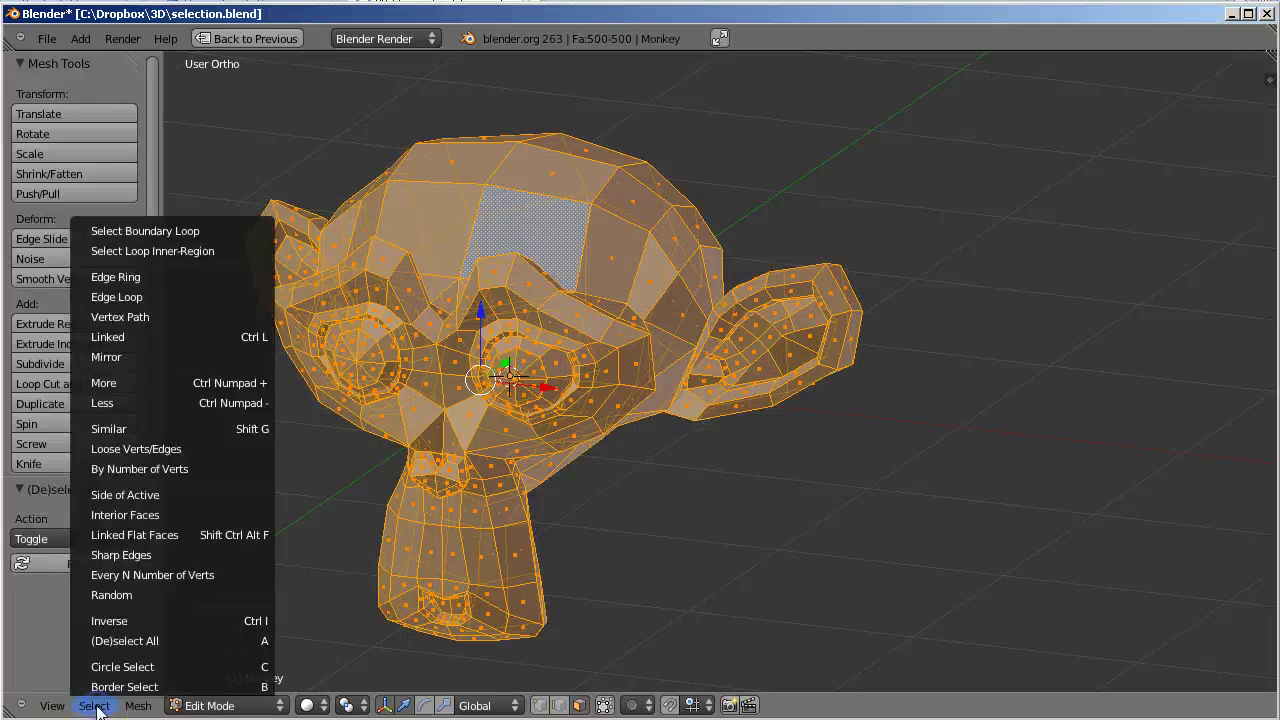
left_click(141, 574)
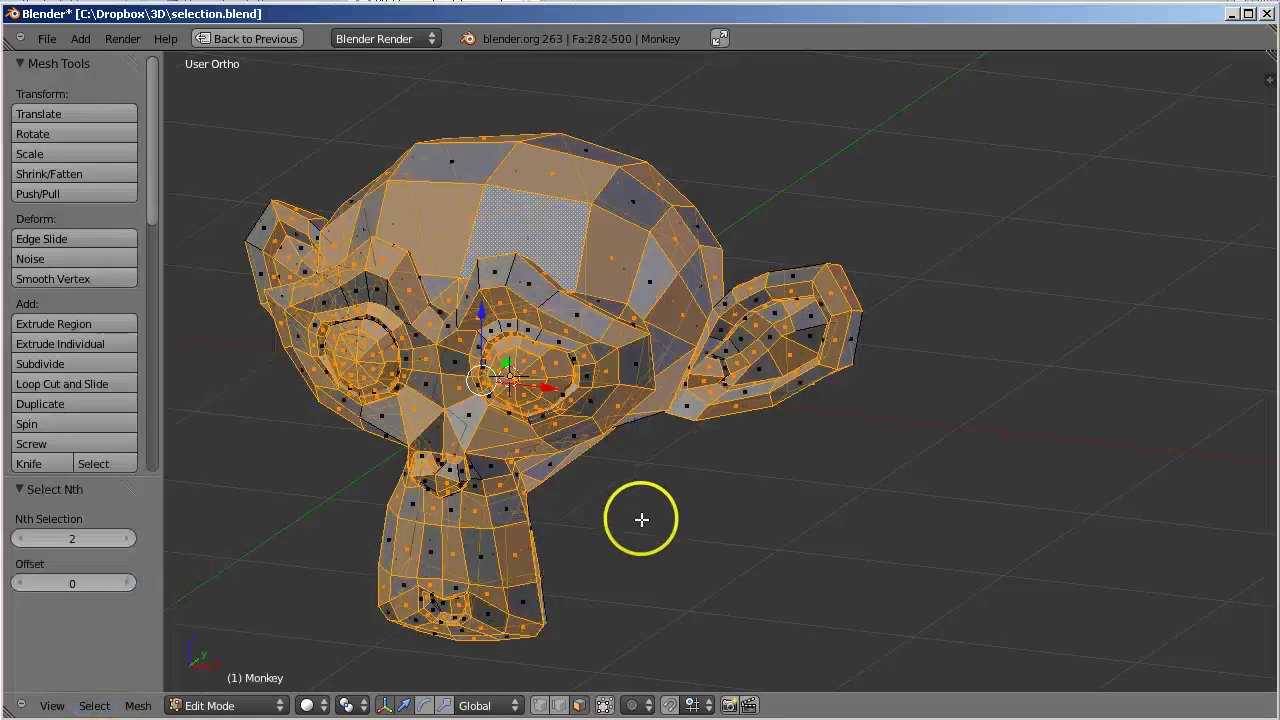
mouse_move(640, 517)
middle_mouse_down()
mouse_move(543, 543)
mouse_move(428, 510)
mouse_move(920, 509)
mouse_move(791, 549)
mouse_move(623, 555)
middle_mouse_up()
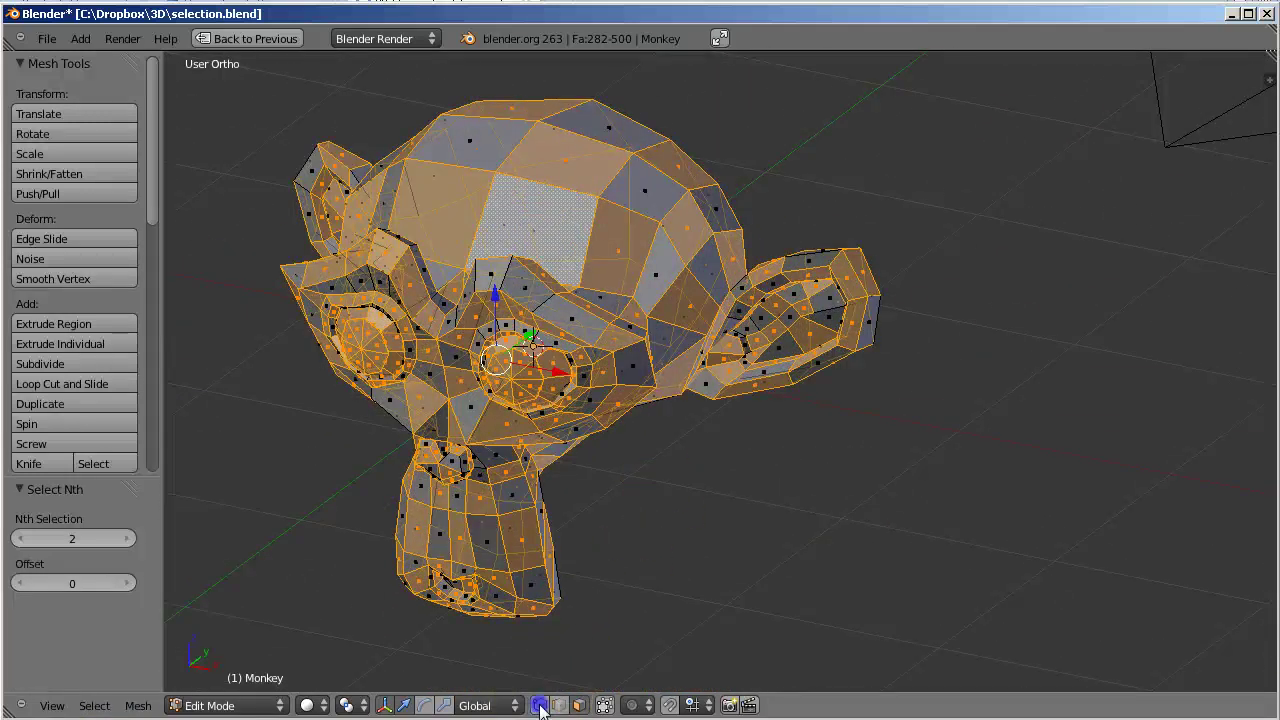
Undo, reselect the whole Monkey, and apply every-Nth selection, leaving 492 of 507 vertices selected.
key("ctrl+z")
key("a")
key("a")
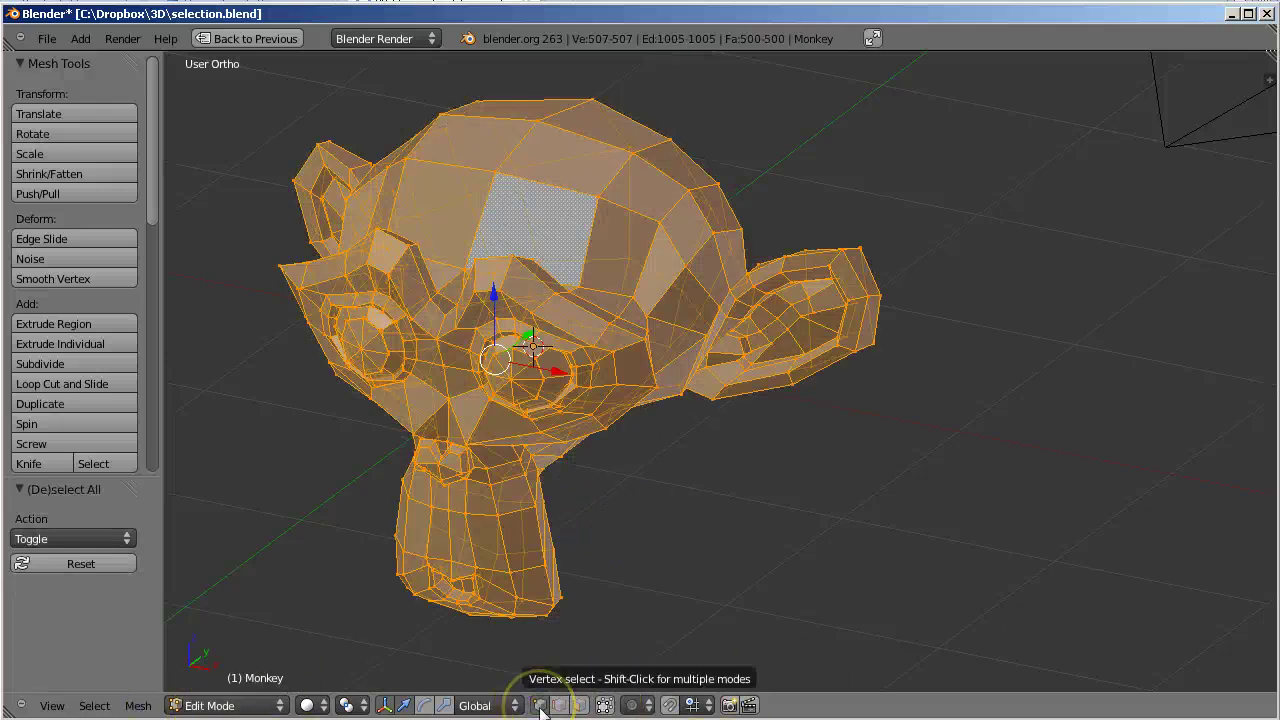
left_click(94, 705)
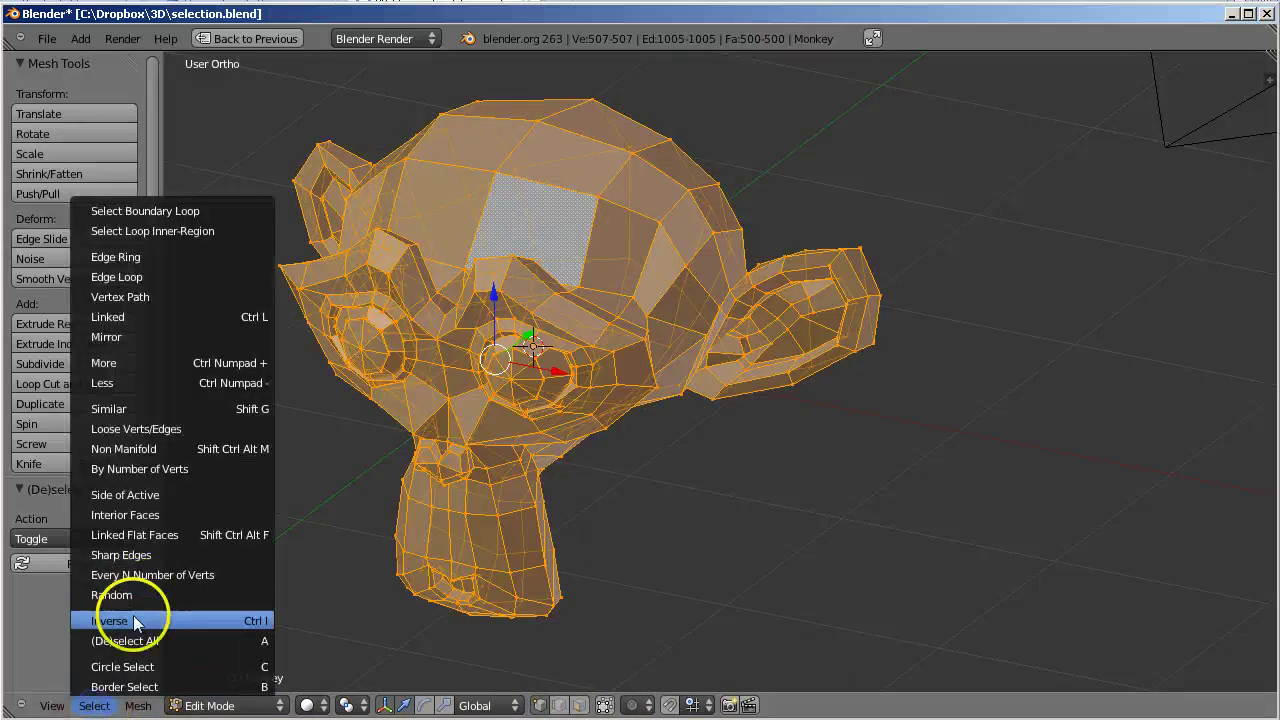
left_click(157, 575)
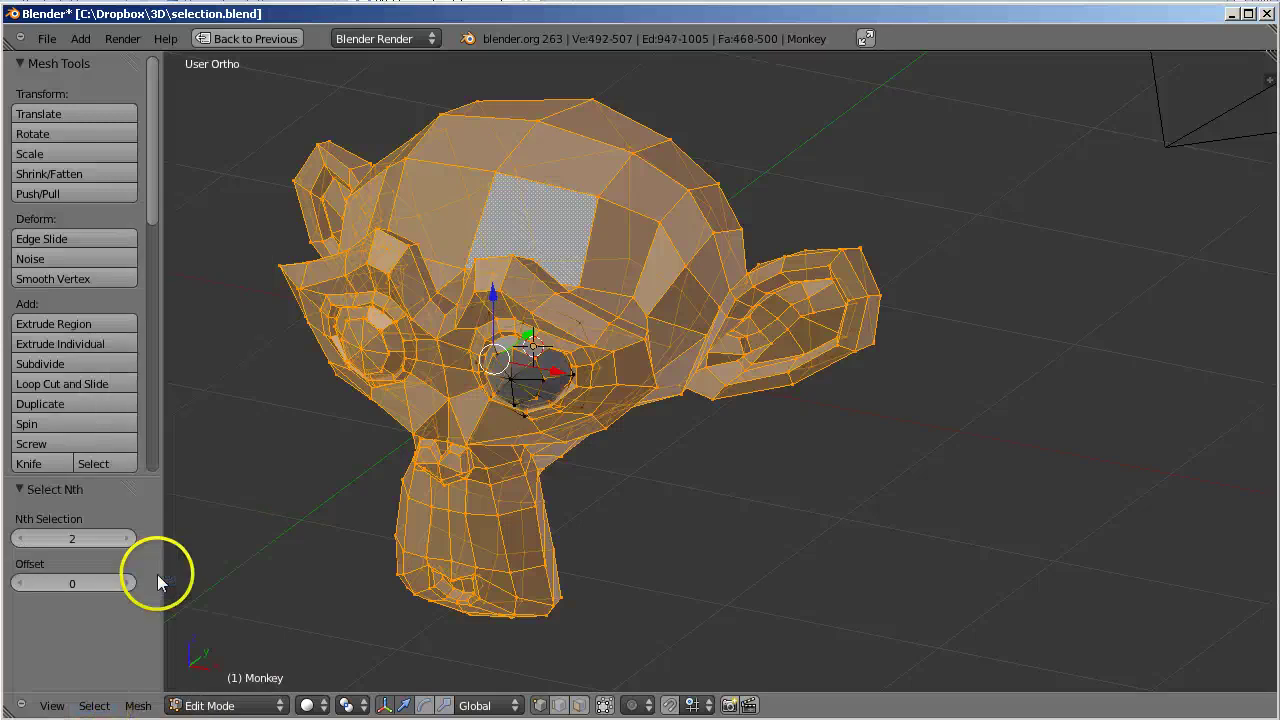
mouse_move(554, 506)
middle_mouse_down()
mouse_move(569, 517)
mouse_move(734, 494)
mouse_move(563, 540)
mouse_move(503, 542)
mouse_move(420, 520)
mouse_move(558, 515)
middle_mouse_up()
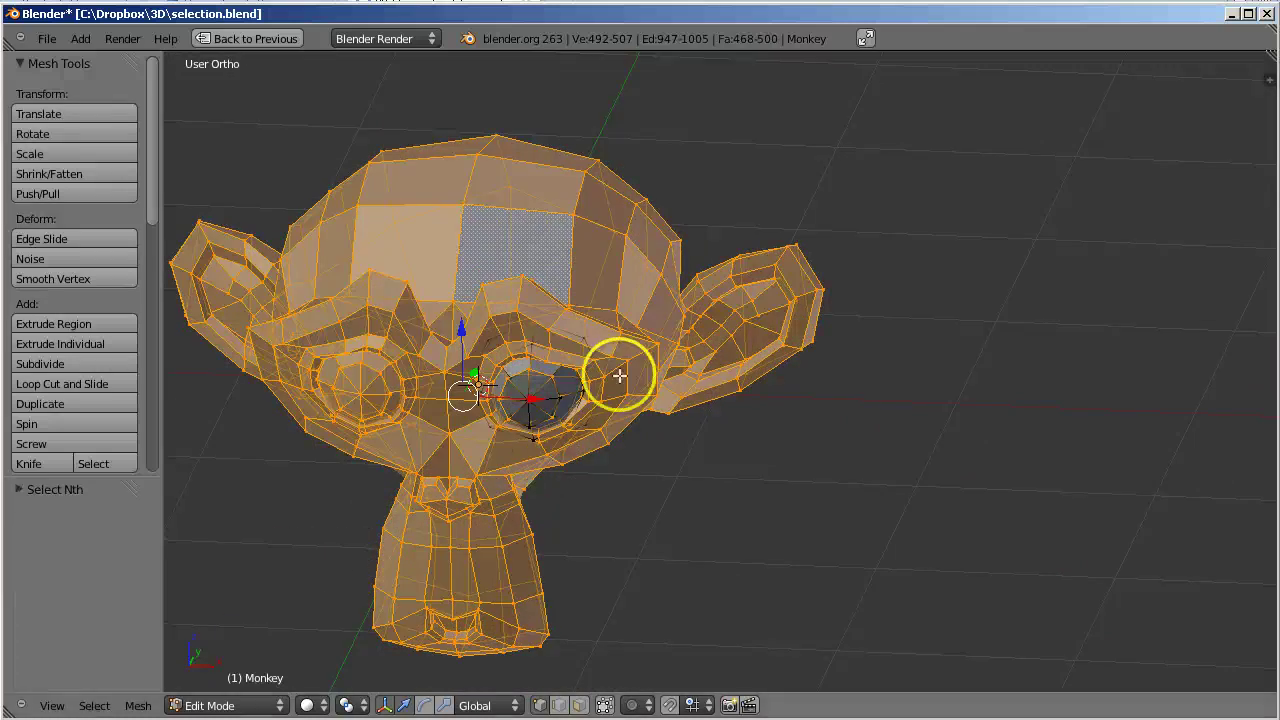
Deselect the monkey, return to Object Mode and delete the monkey object.
key("a")
key("Tab")
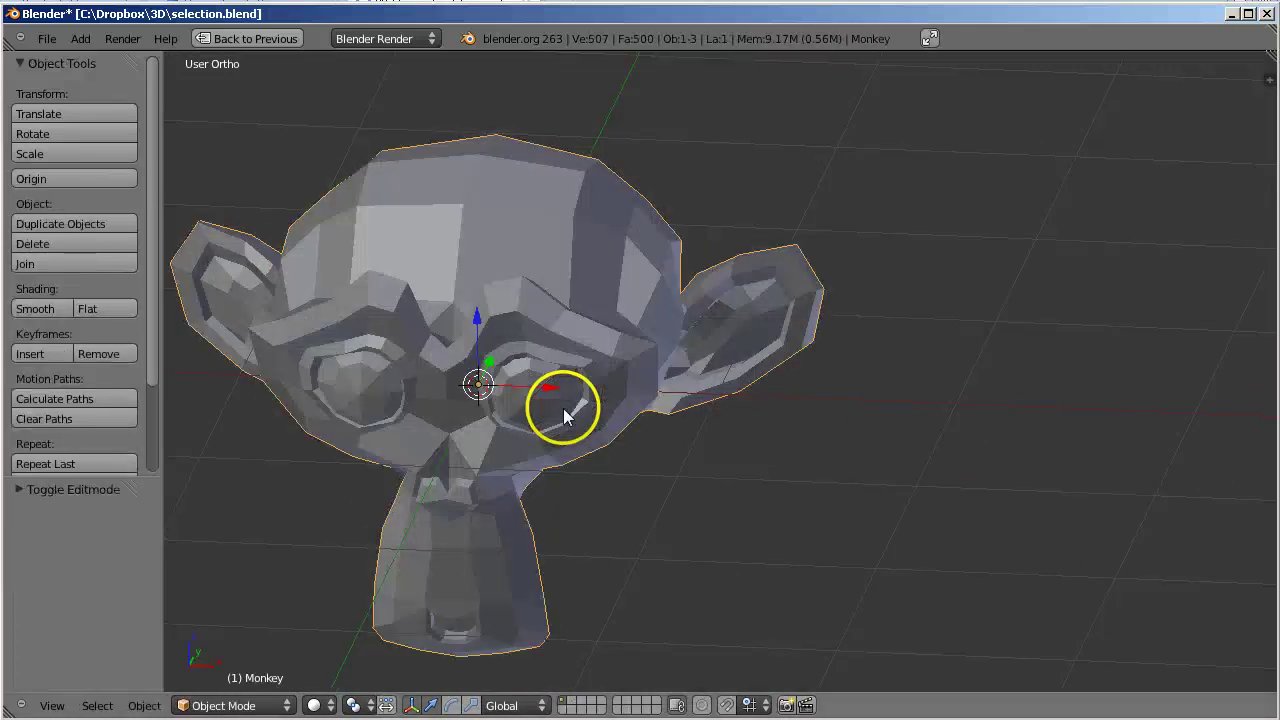
key("x")
left_click(474, 497)
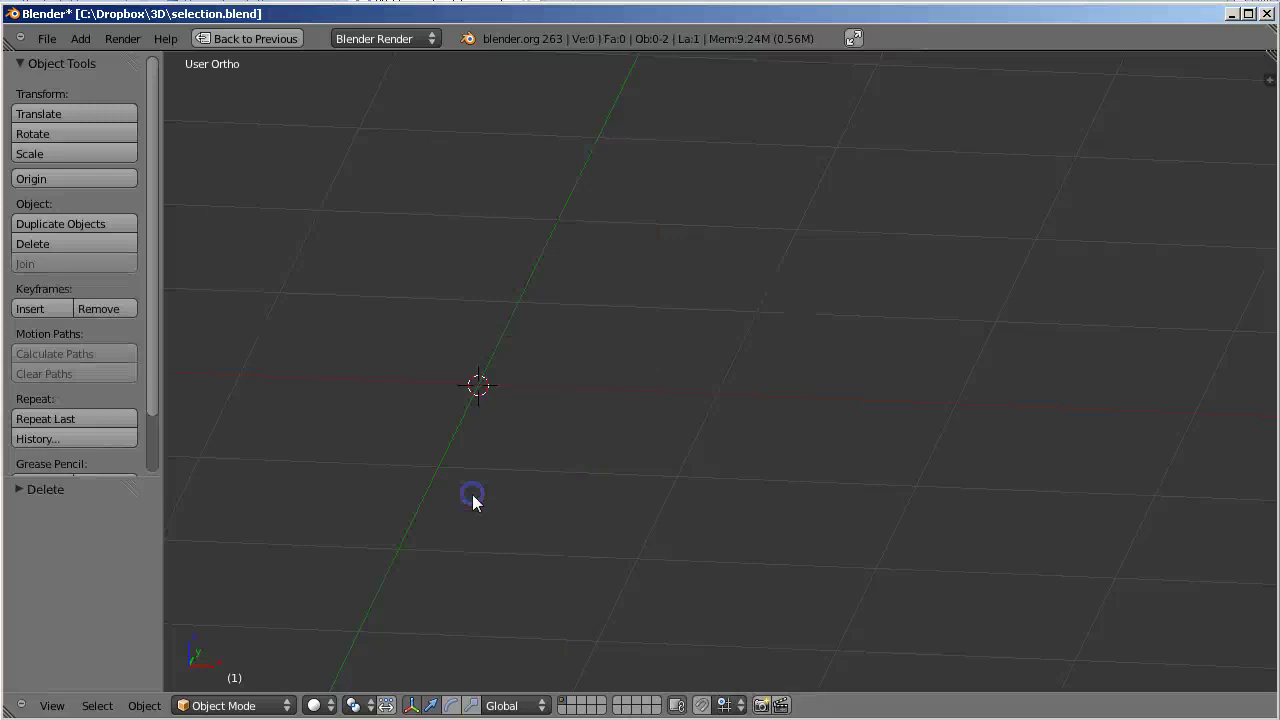
Add a UV Sphere mesh and enter Edit Mode with all of it selected.
left_click(89, 40)
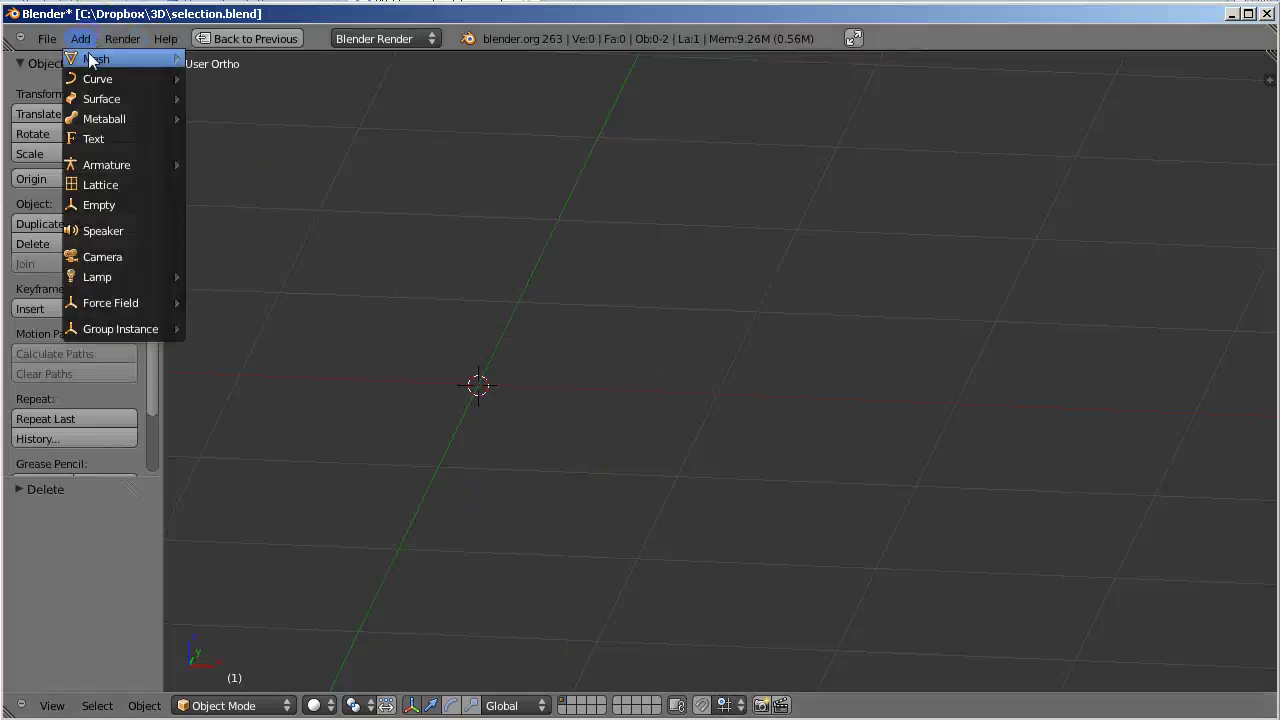
mouse_move(96, 58)
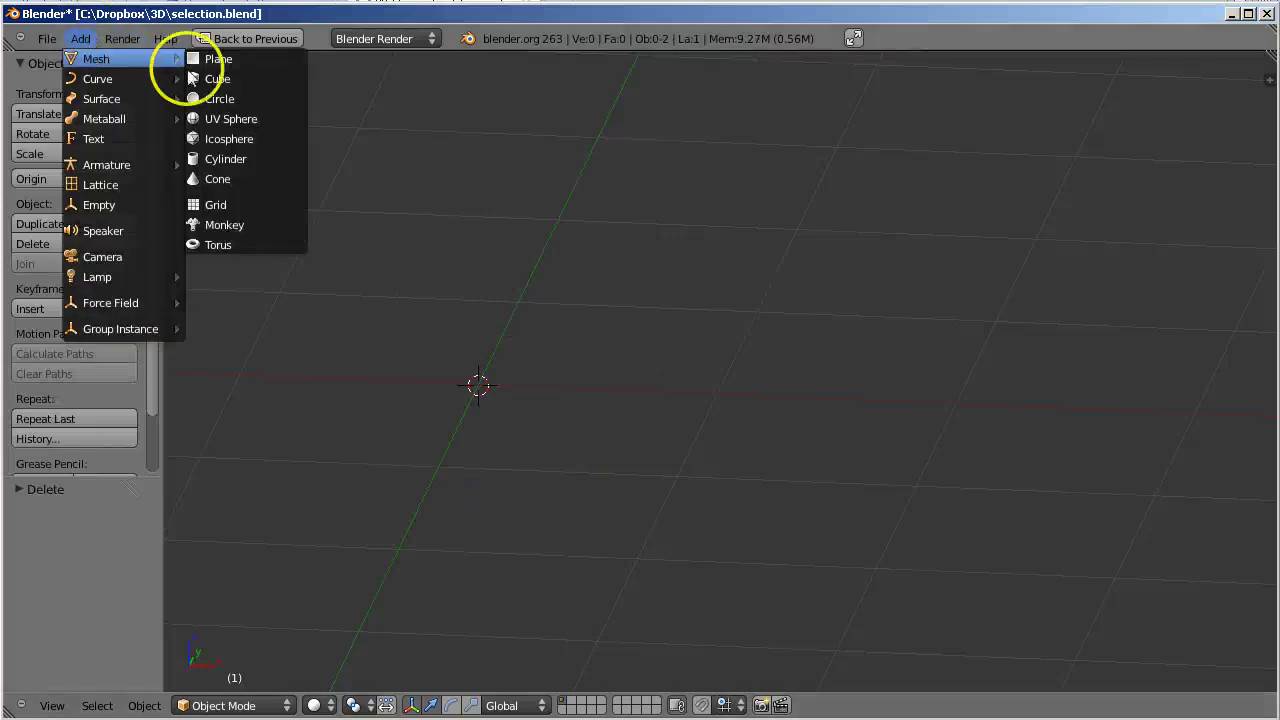
left_click(262, 121)
key("Tab")
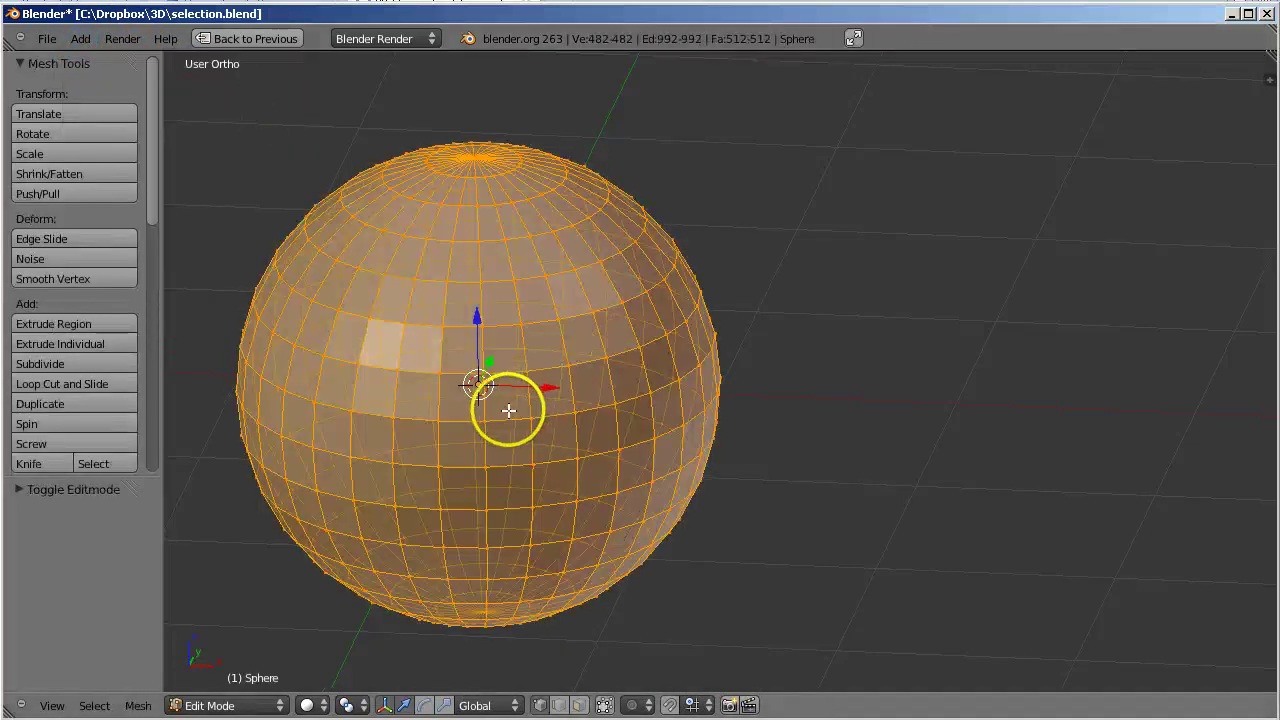
Apply Select Every N Number of Verts to select every other vertex ring.
left_click(94, 706)
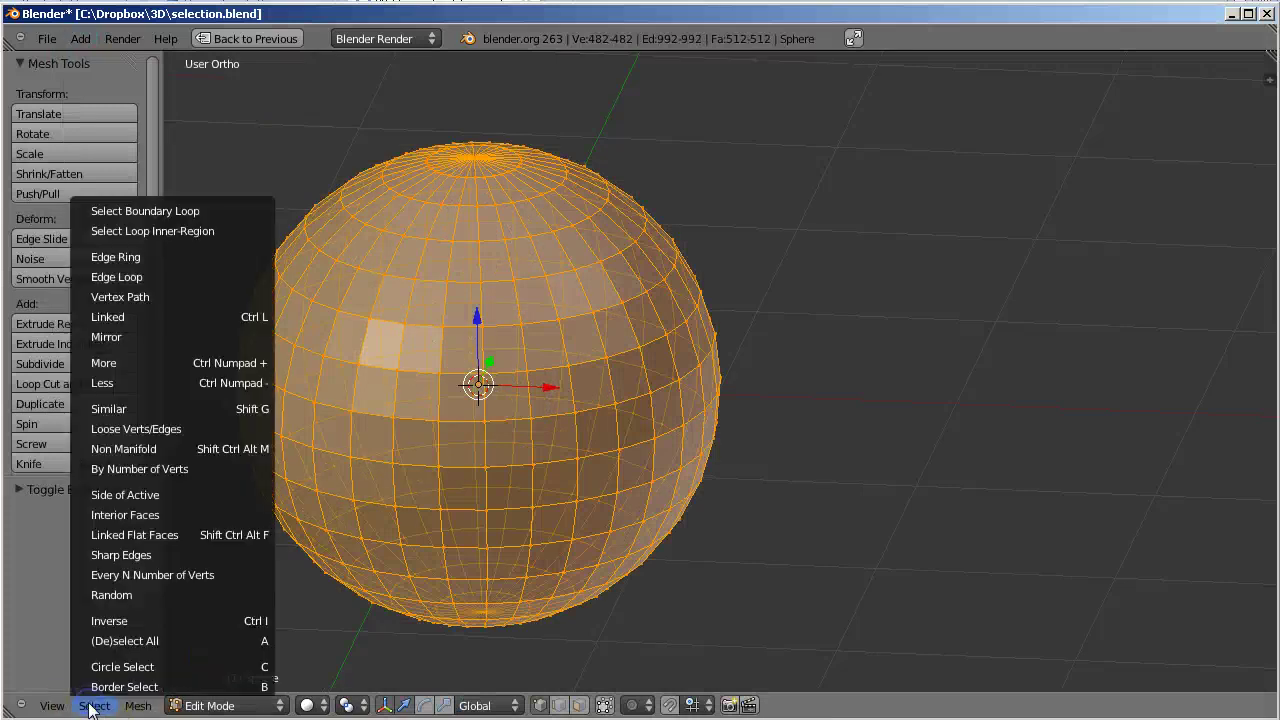
left_click(194, 573)
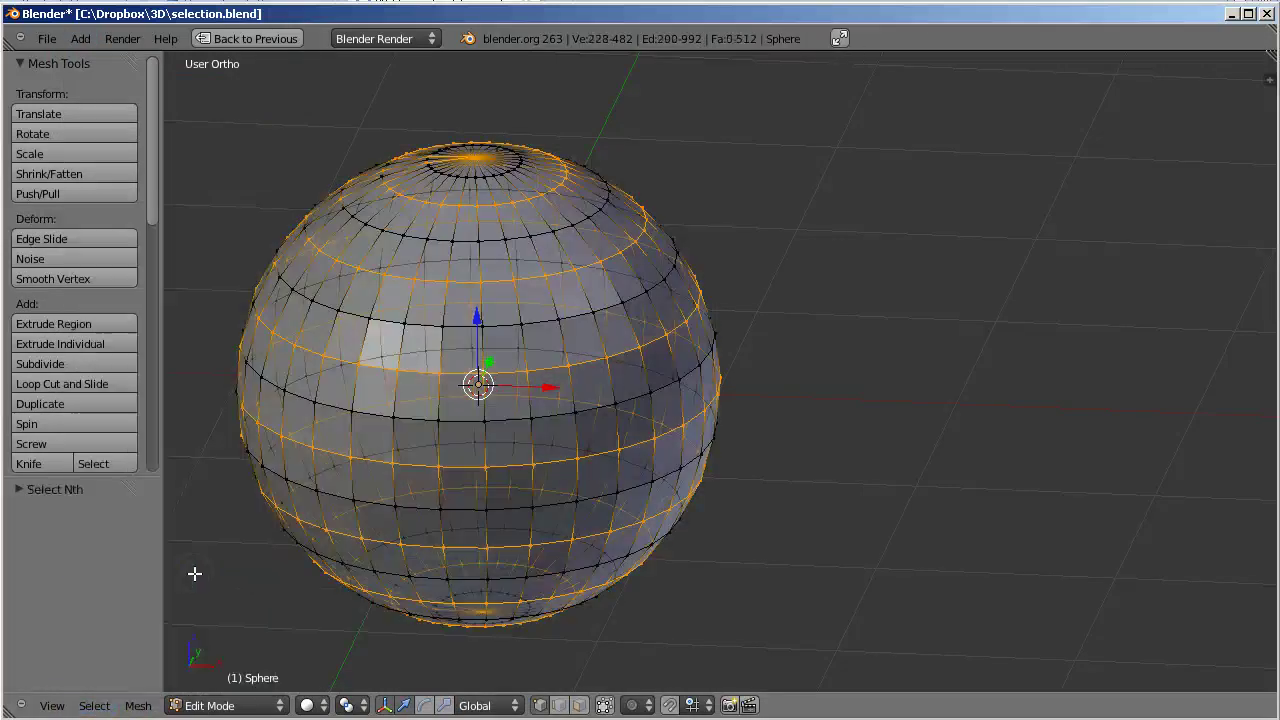
middle_click_drag(443, 464, 595, 484)
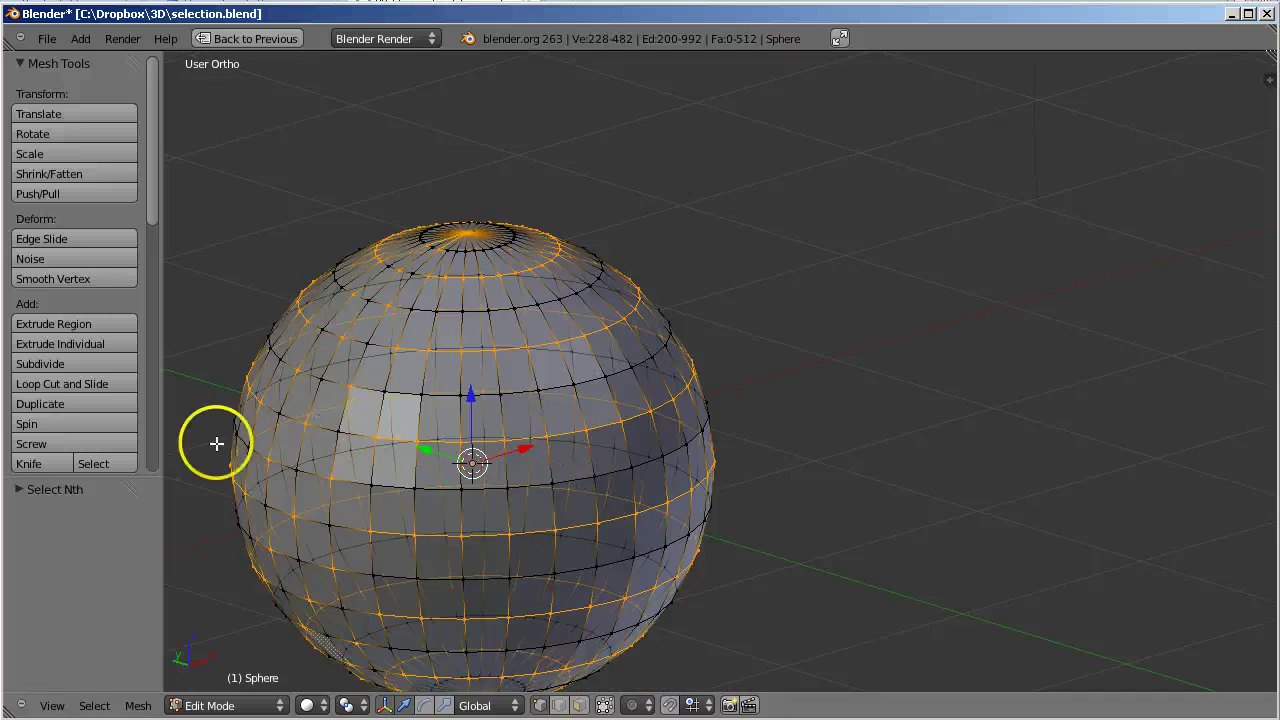
Raise the Select Nth offset to 3, leaving 228 of 482 vertices selected.
left_click(22, 490)
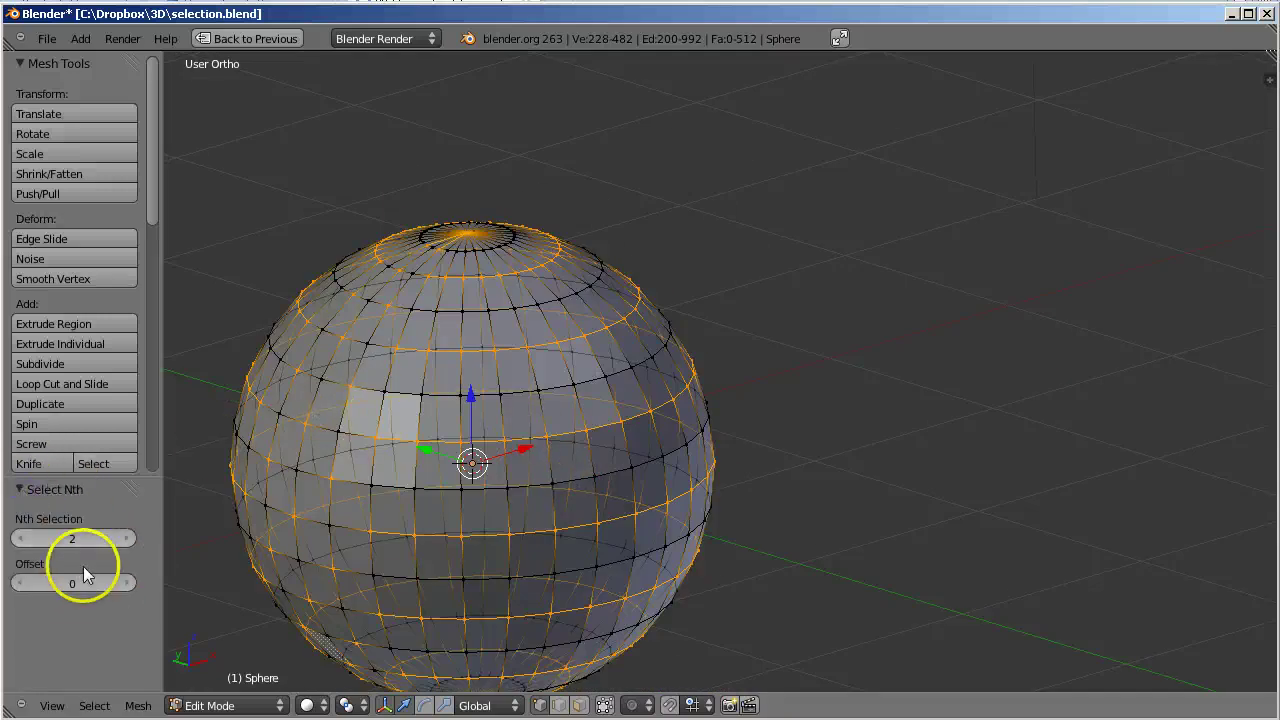
left_click_drag(82, 581, 100, 583)
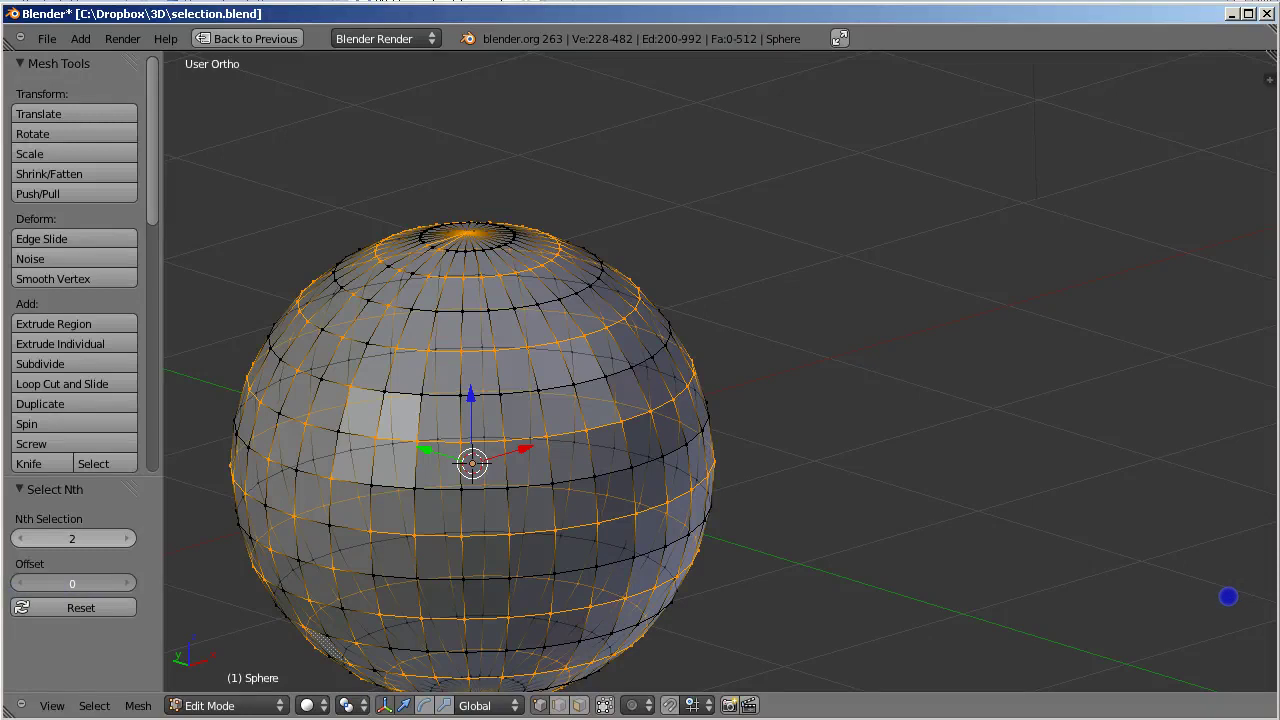
left_click(125, 584)
left_click(125, 584)
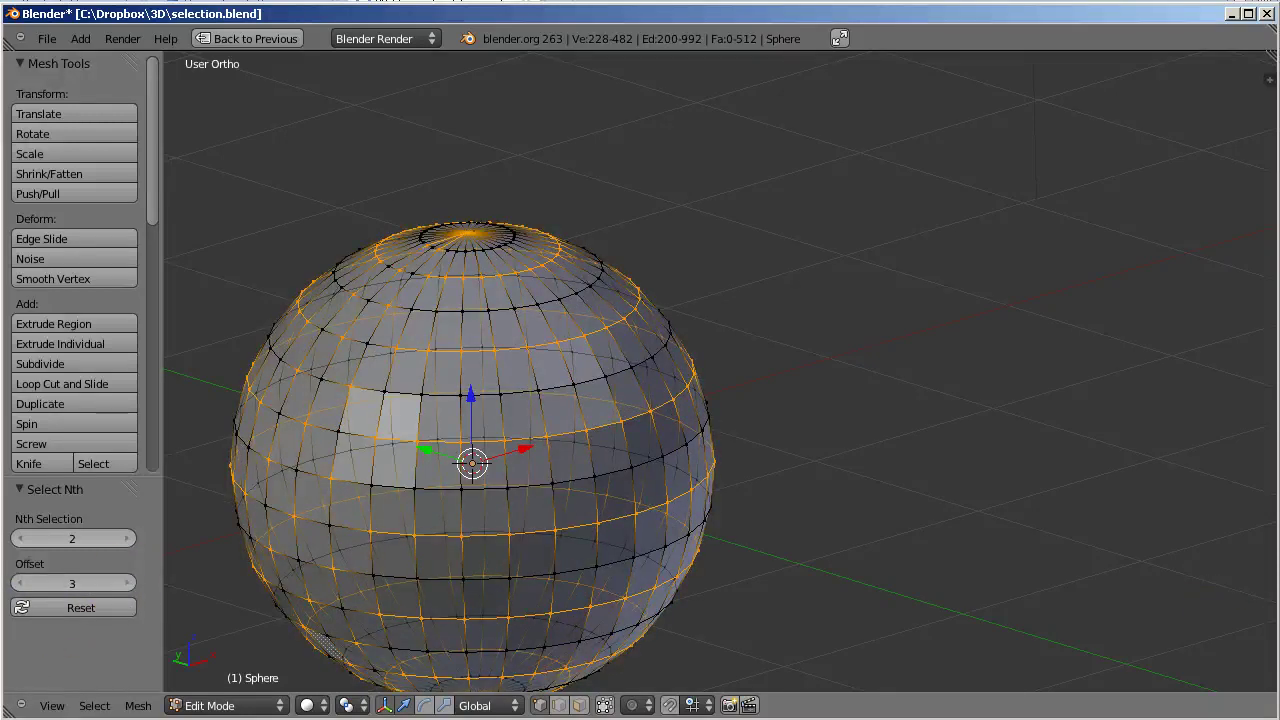
left_click(95, 705)
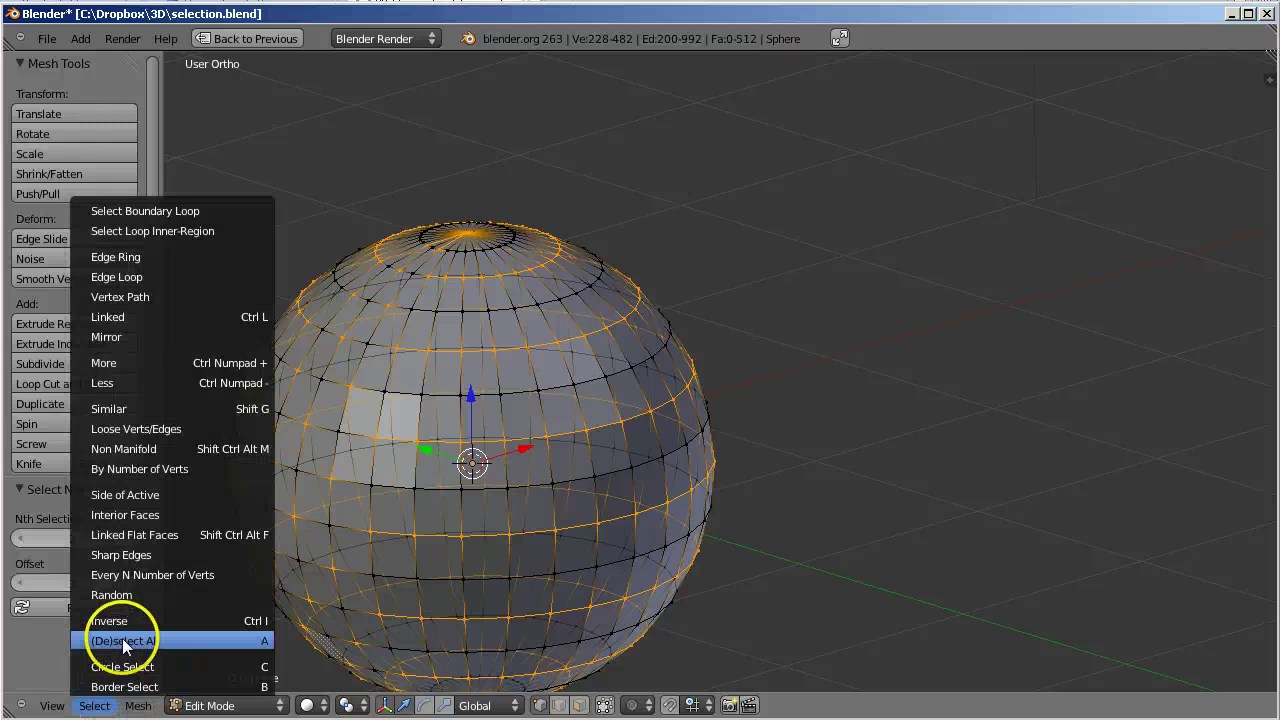
Clear the selection and randomly select 50% of the sphere's faces.
left_click(123, 641)
middle_click_drag(457, 577, 557, 514, "shift")
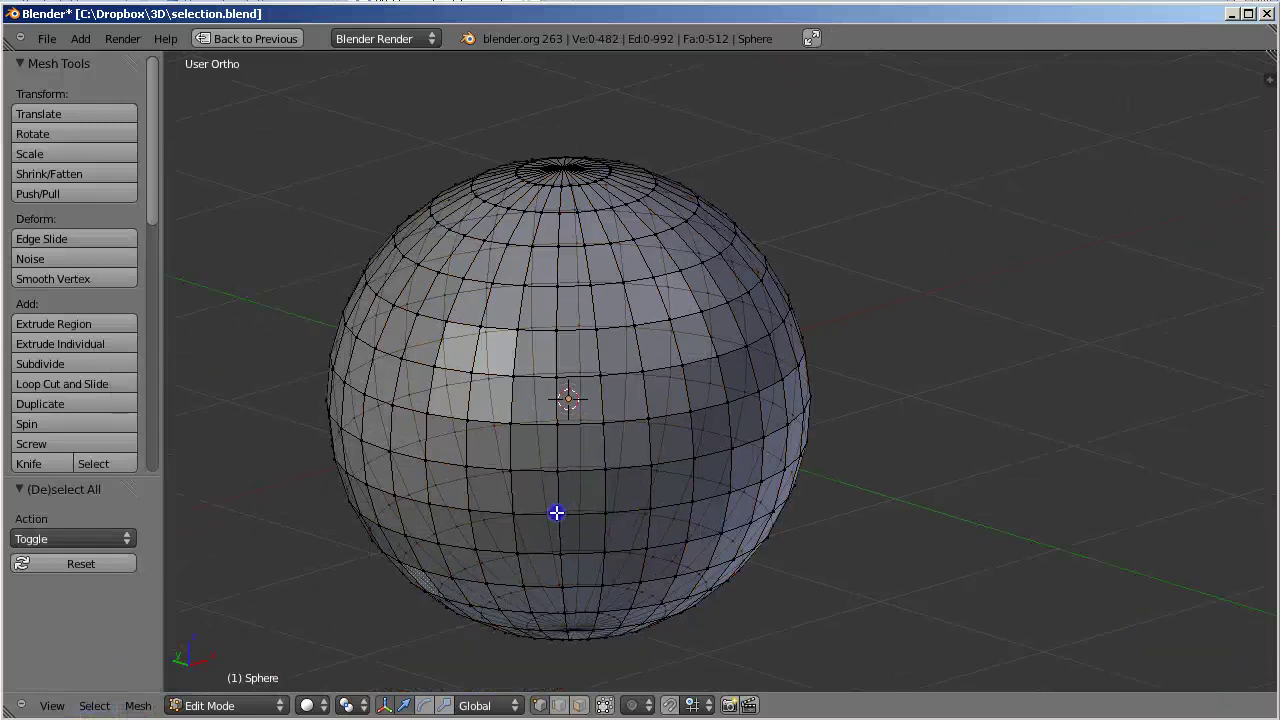
left_click(95, 705)
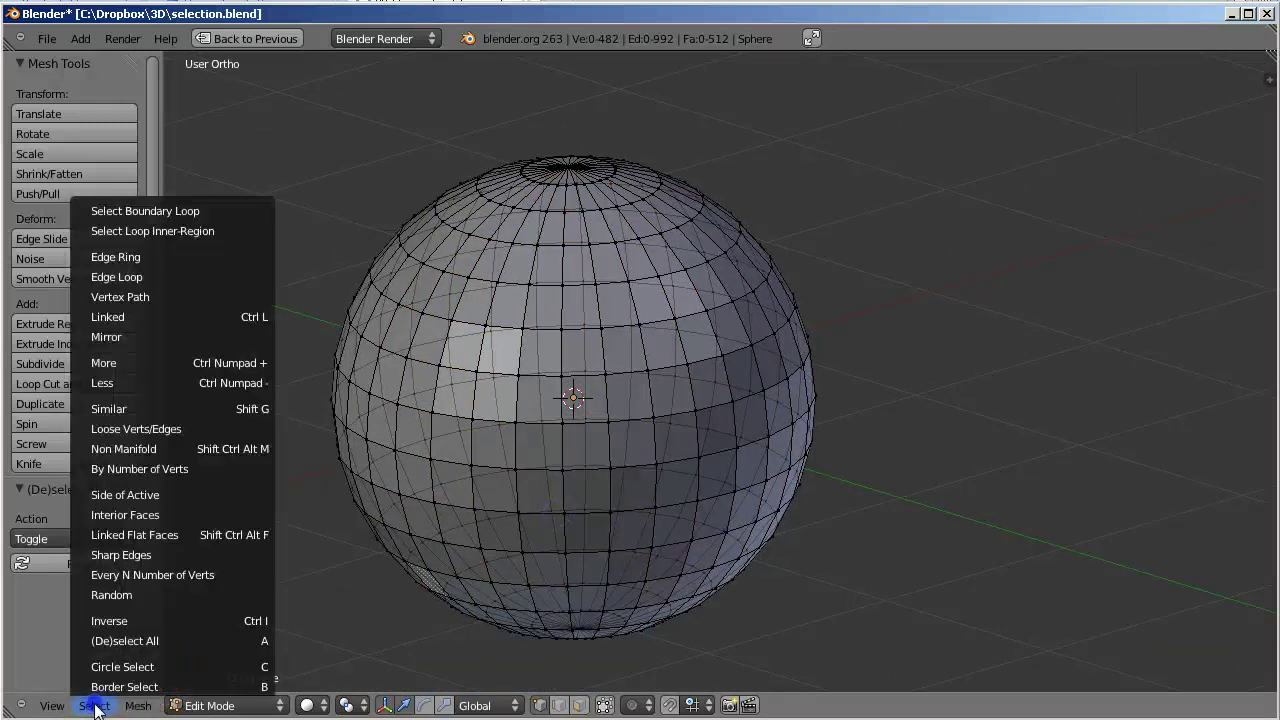
left_click(147, 596)
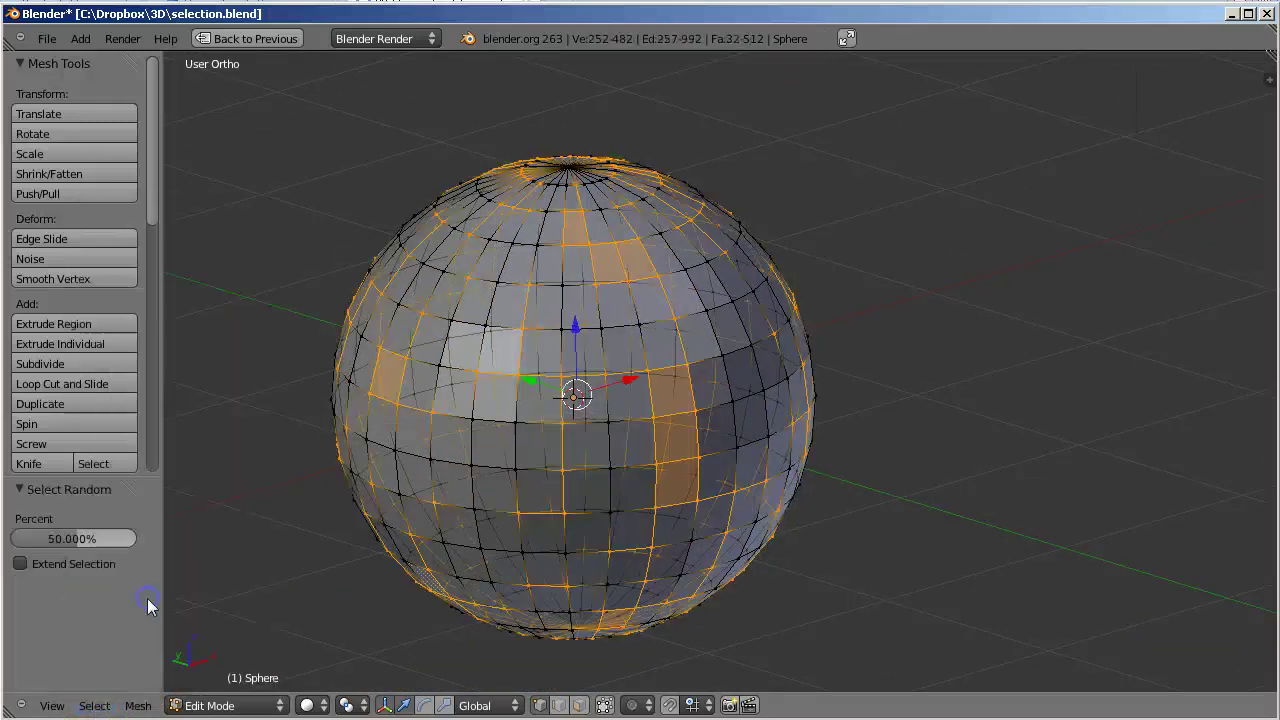
mouse_move(514, 480)
middle_mouse_down()
mouse_move(466, 480)
mouse_move(800, 449)
mouse_move(539, 518)
mouse_move(400, 451)
mouse_move(520, 374)
mouse_move(591, 474)
mouse_move(449, 452)
middle_mouse_up()
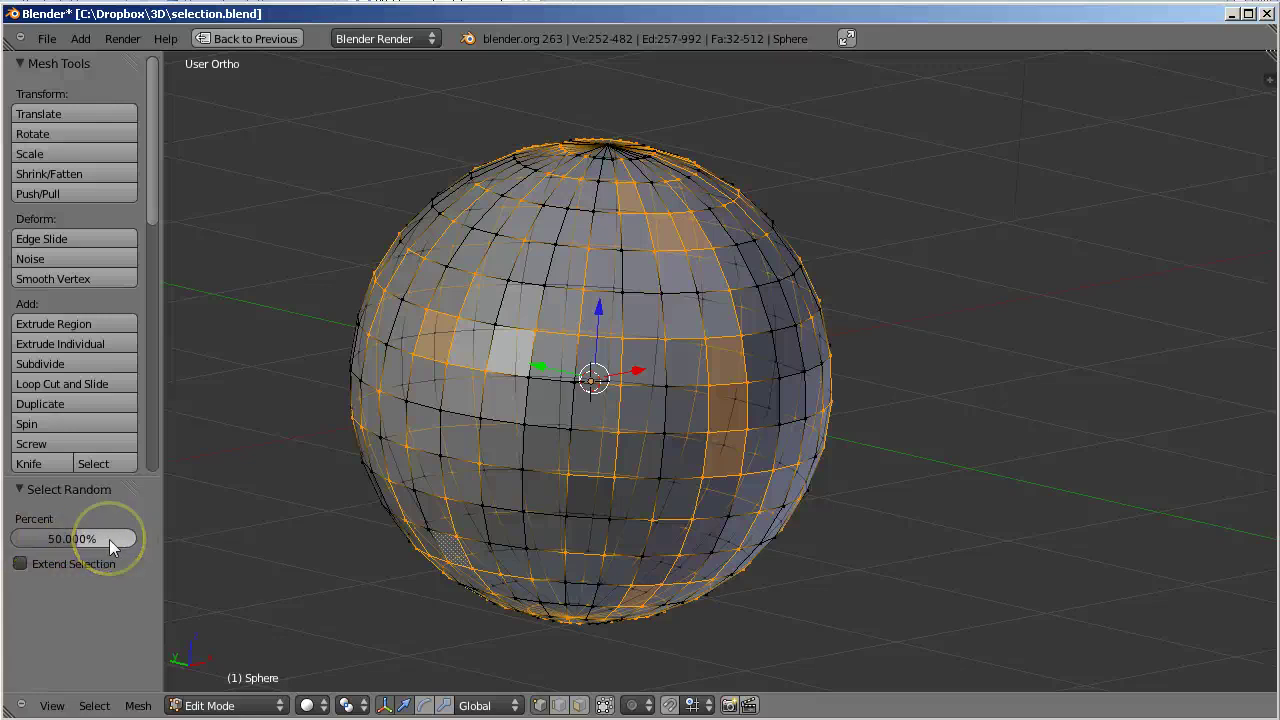
left_click(578, 399)
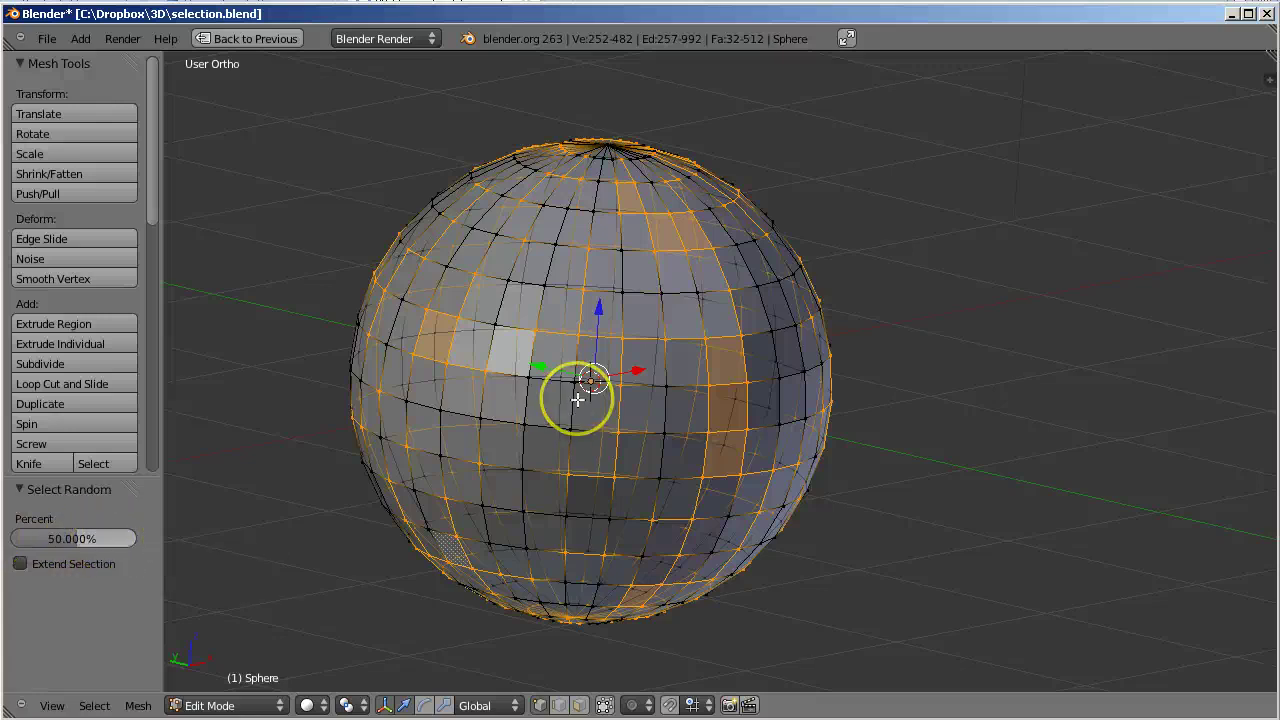
Move the random faces 0.0423 along X and return to Object Mode.
key("Tab")
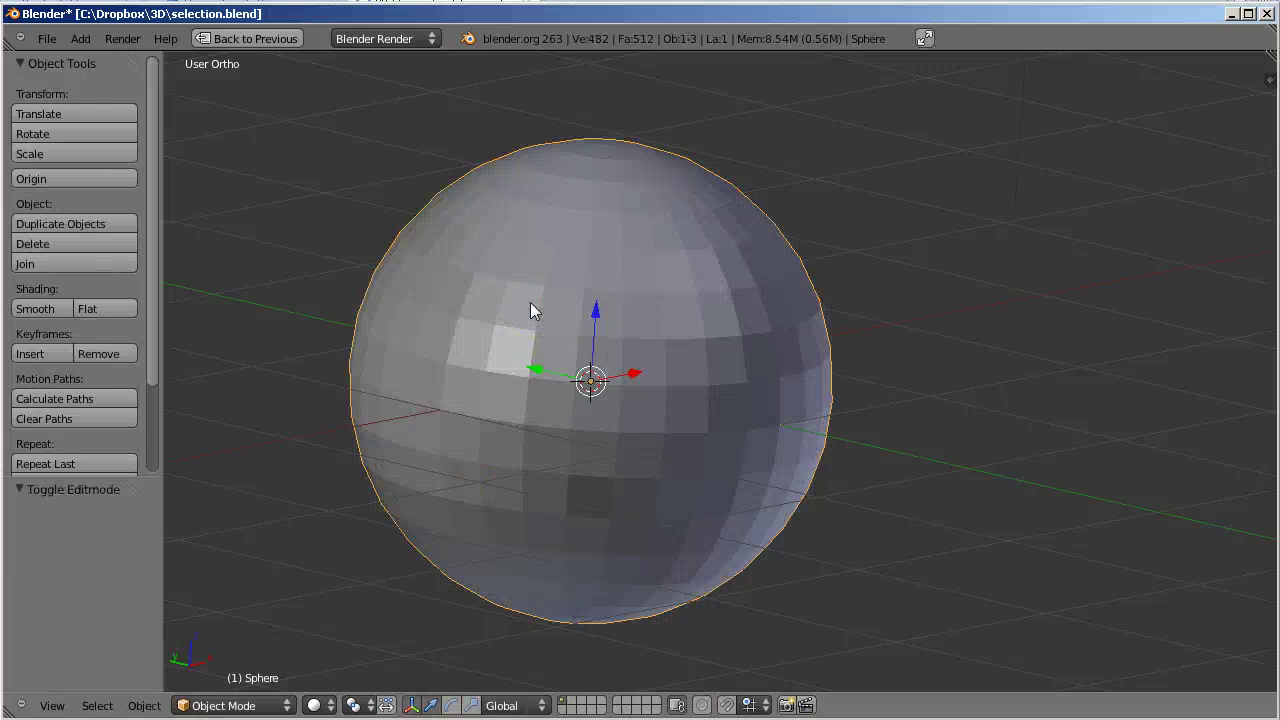
key("Tab")
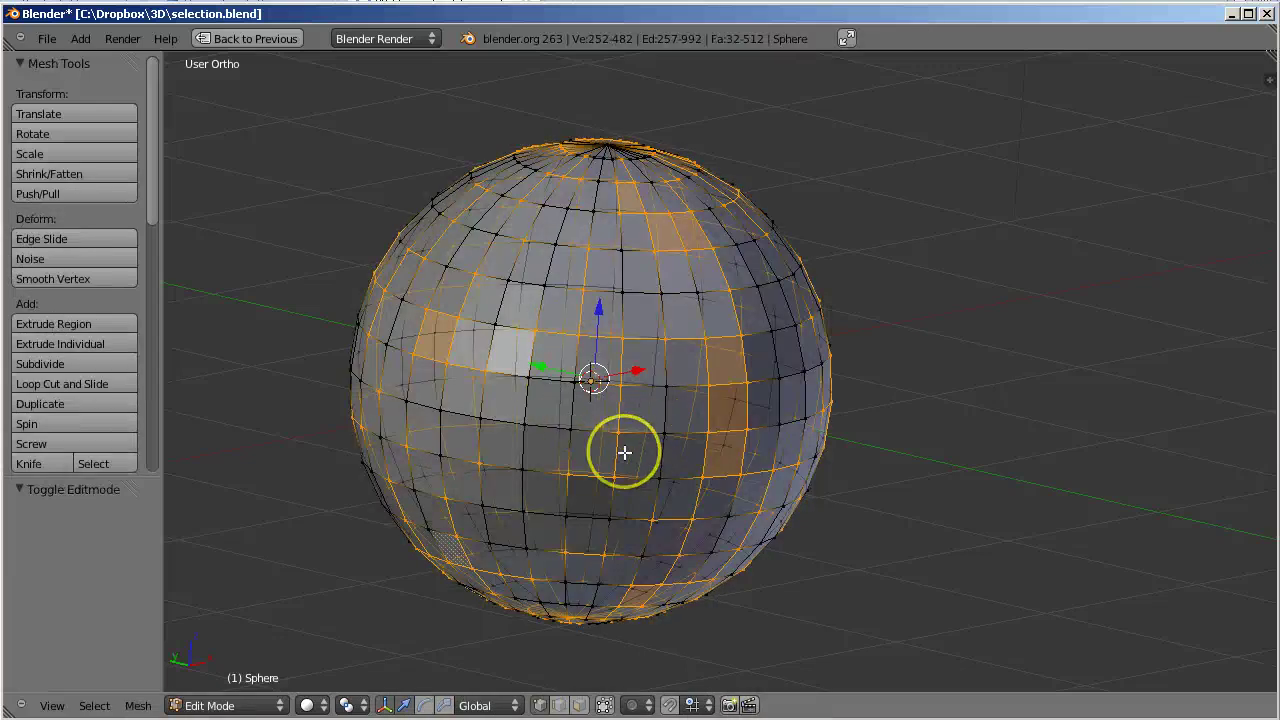
scroll(624, 453, "up", 1)
scroll(621, 455, "down", 1)
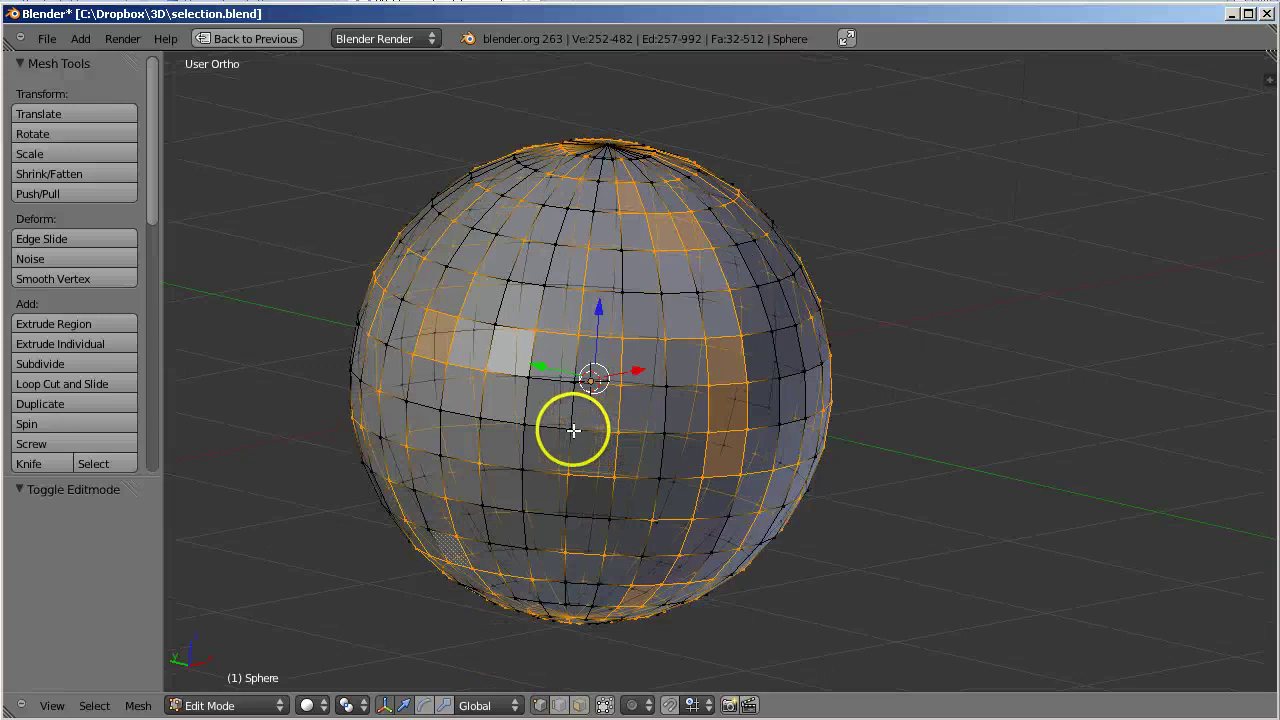
mouse_move(571, 429)
middle_mouse_down()
mouse_move(497, 475)
mouse_move(394, 463)
mouse_move(380, 537)
middle_mouse_up()
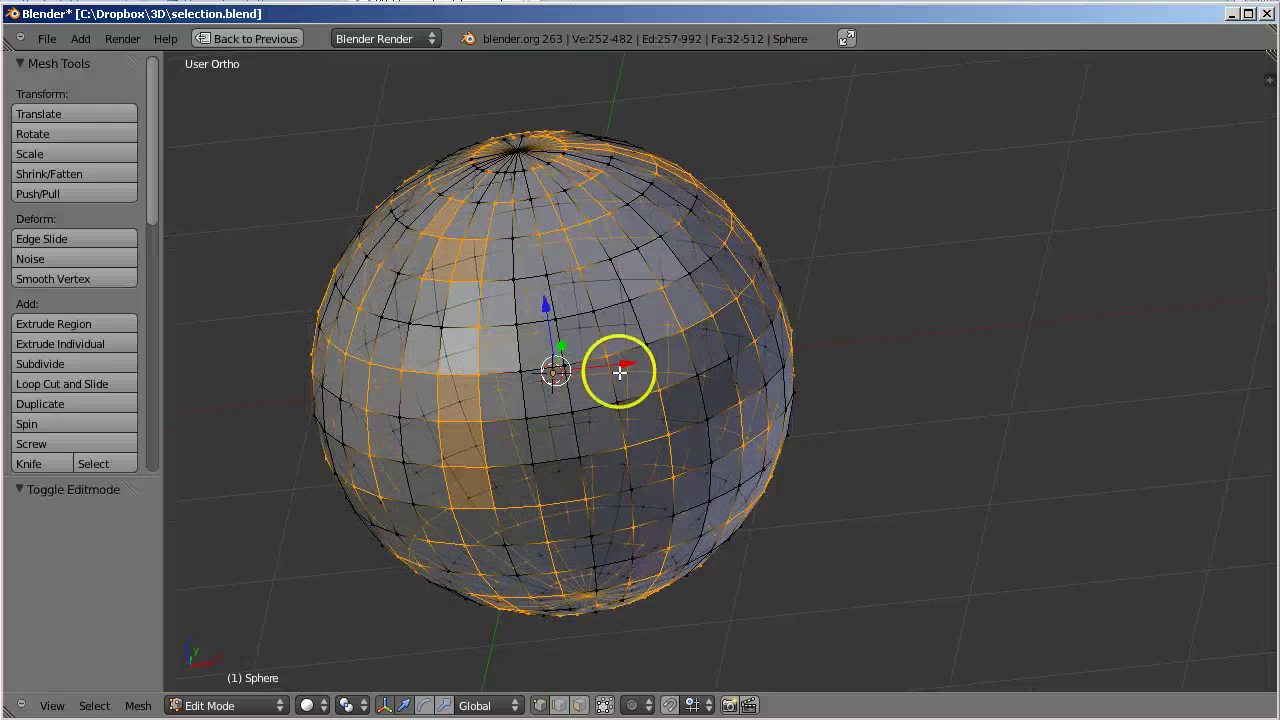
left_click_drag(626, 362, 637, 361)
key("Tab")
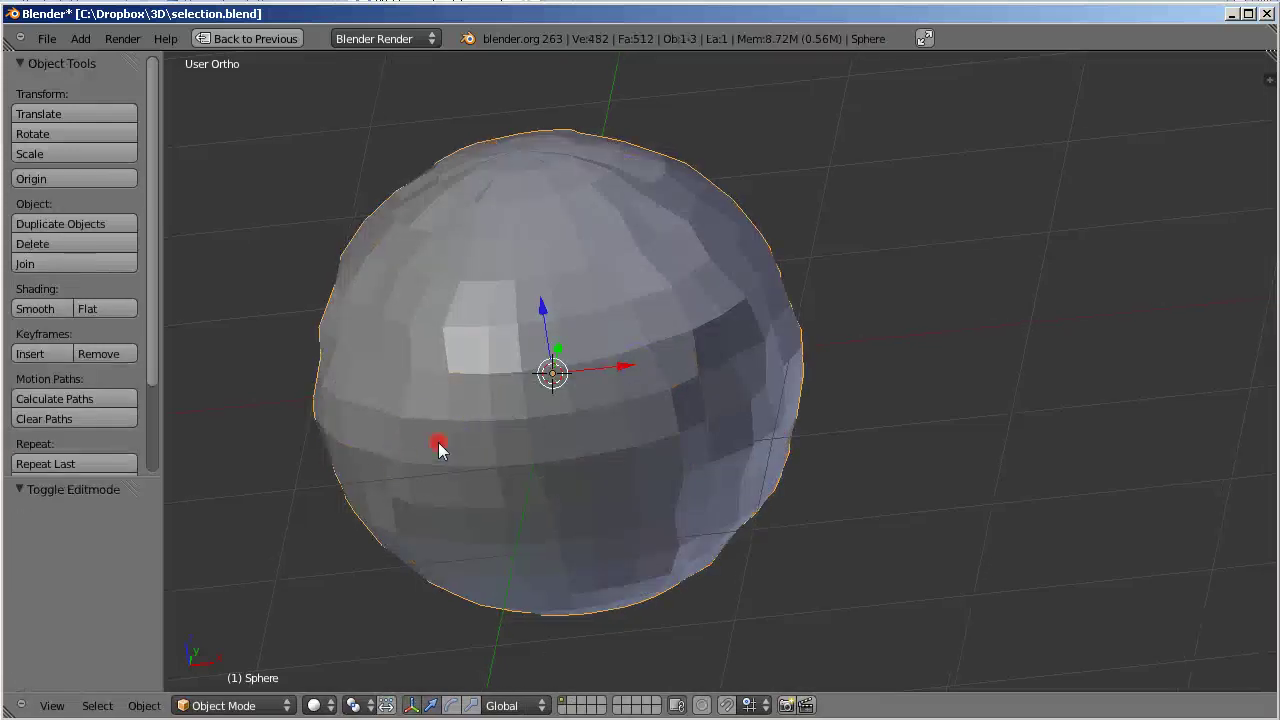
mouse_move(440, 448)
middle_mouse_down()
mouse_move(642, 465)
mouse_move(811, 412)
mouse_move(825, 317)
mouse_move(608, 393)
mouse_move(631, 246)
mouse_move(489, 426)
mouse_move(437, 517)
mouse_move(622, 568)
mouse_move(914, 531)
mouse_move(1034, 397)
mouse_move(718, 428)
mouse_move(623, 397)
mouse_move(640, 331)
mouse_move(515, 455)
middle_mouse_up()
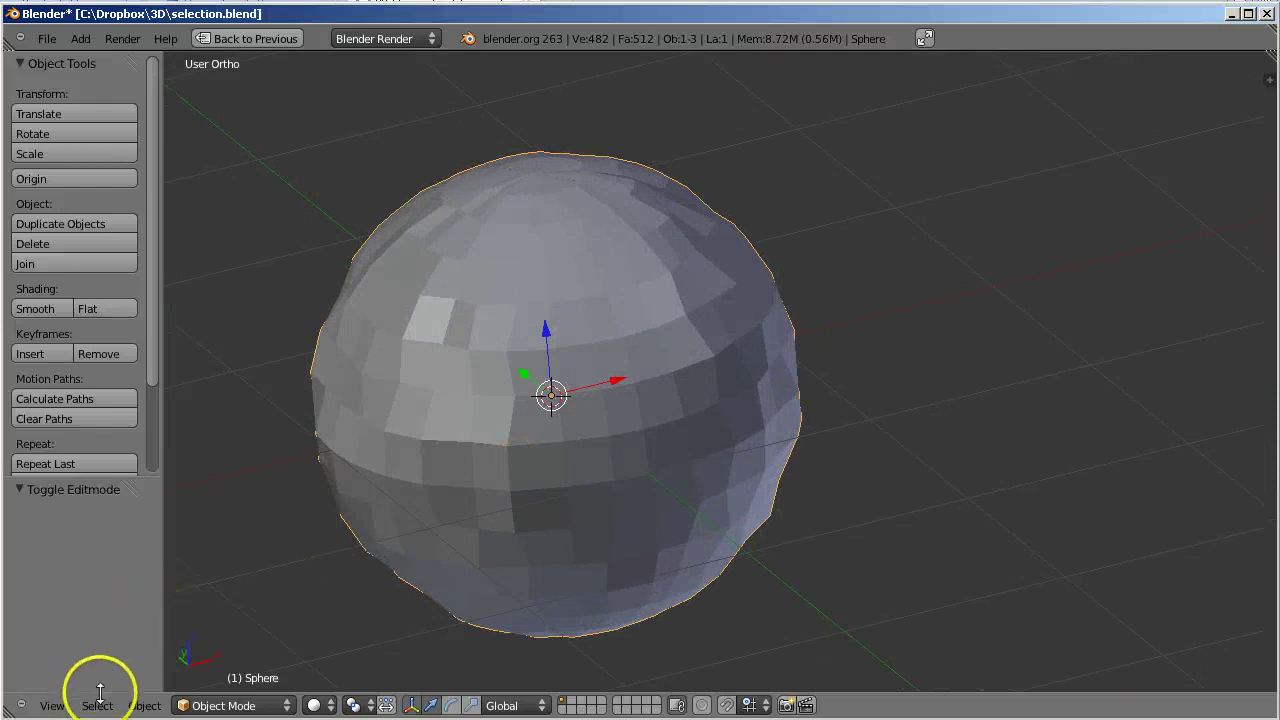
left_click(251, 705)
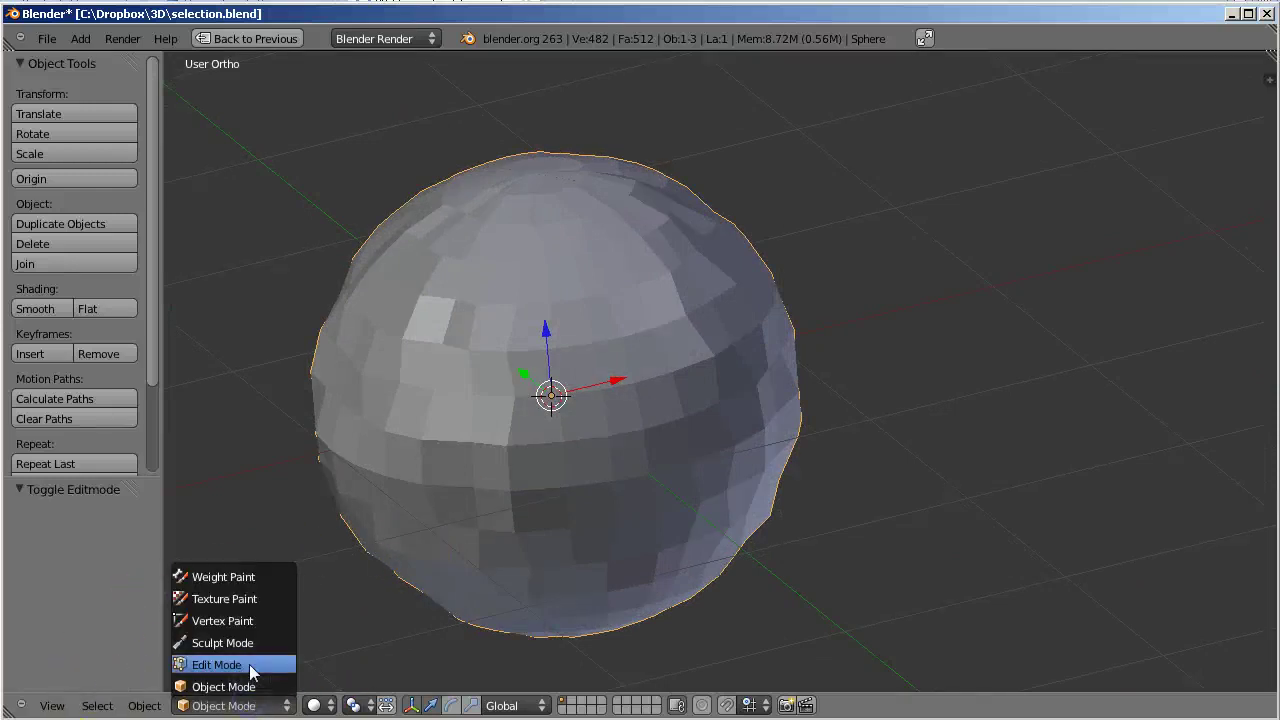
Switch the sphere to Edit Mode and invert its selection.
left_click(250, 667)
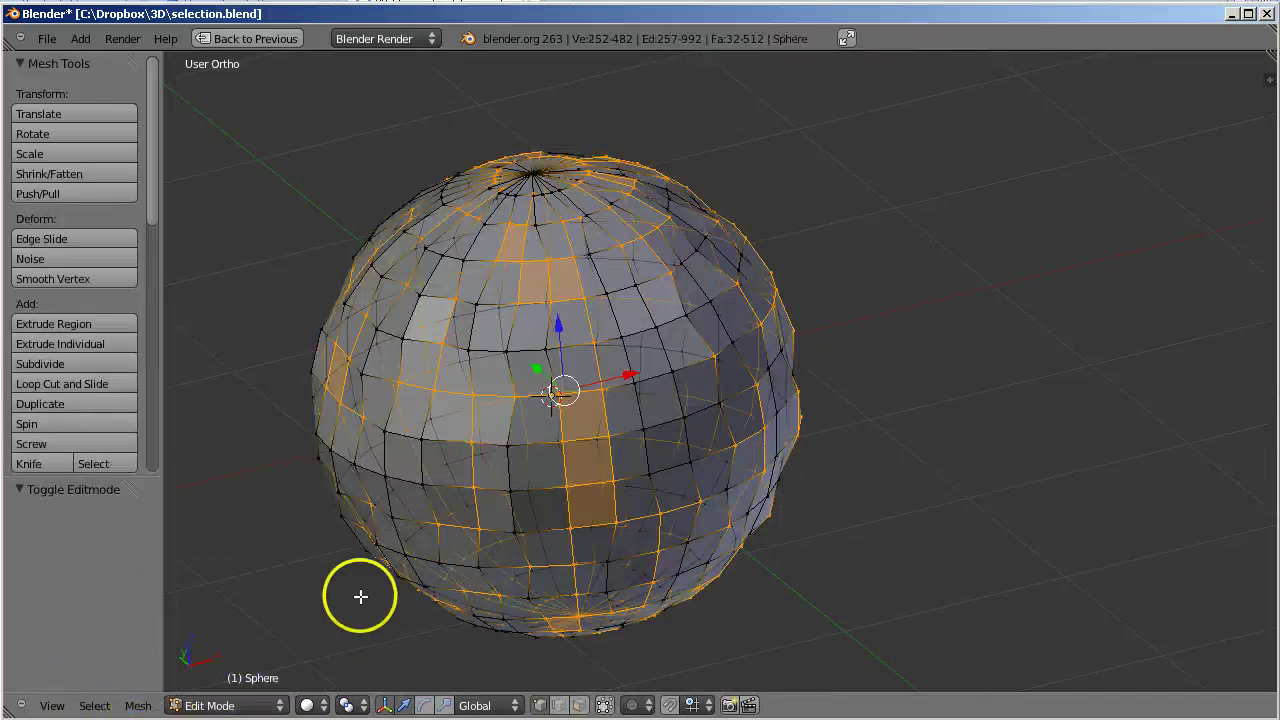
left_click(100, 706)
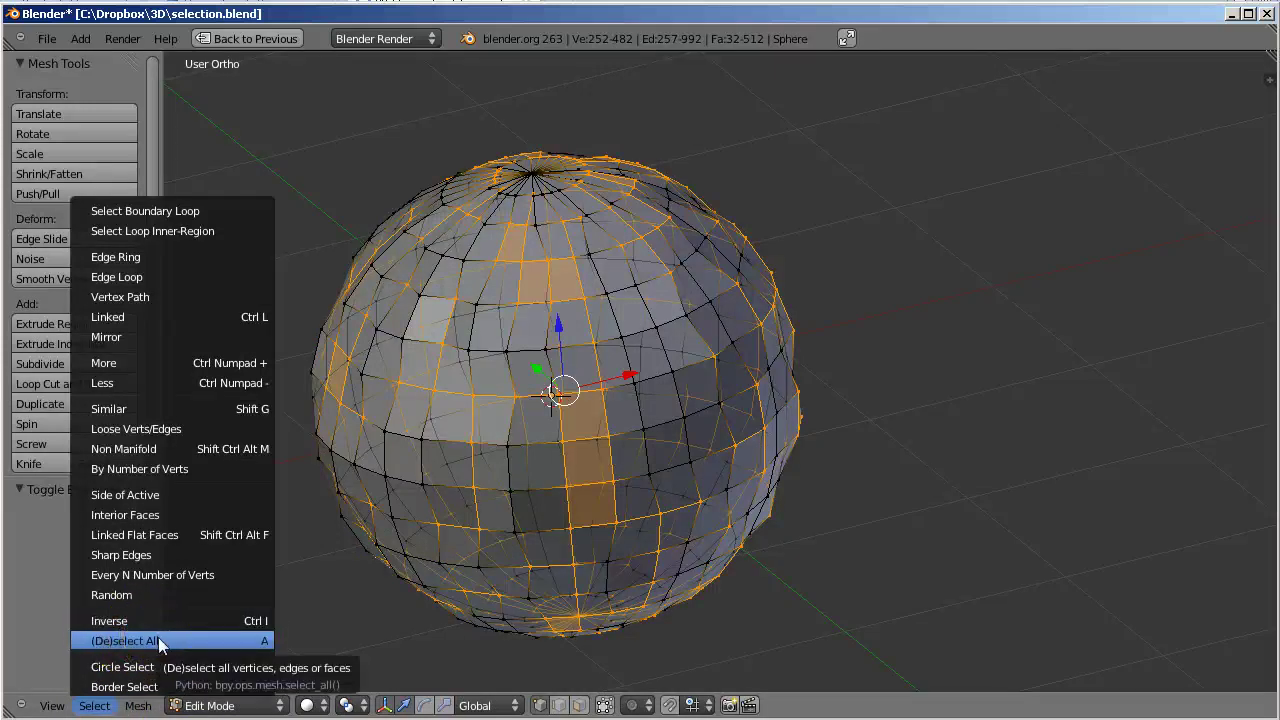
left_click(213, 620)
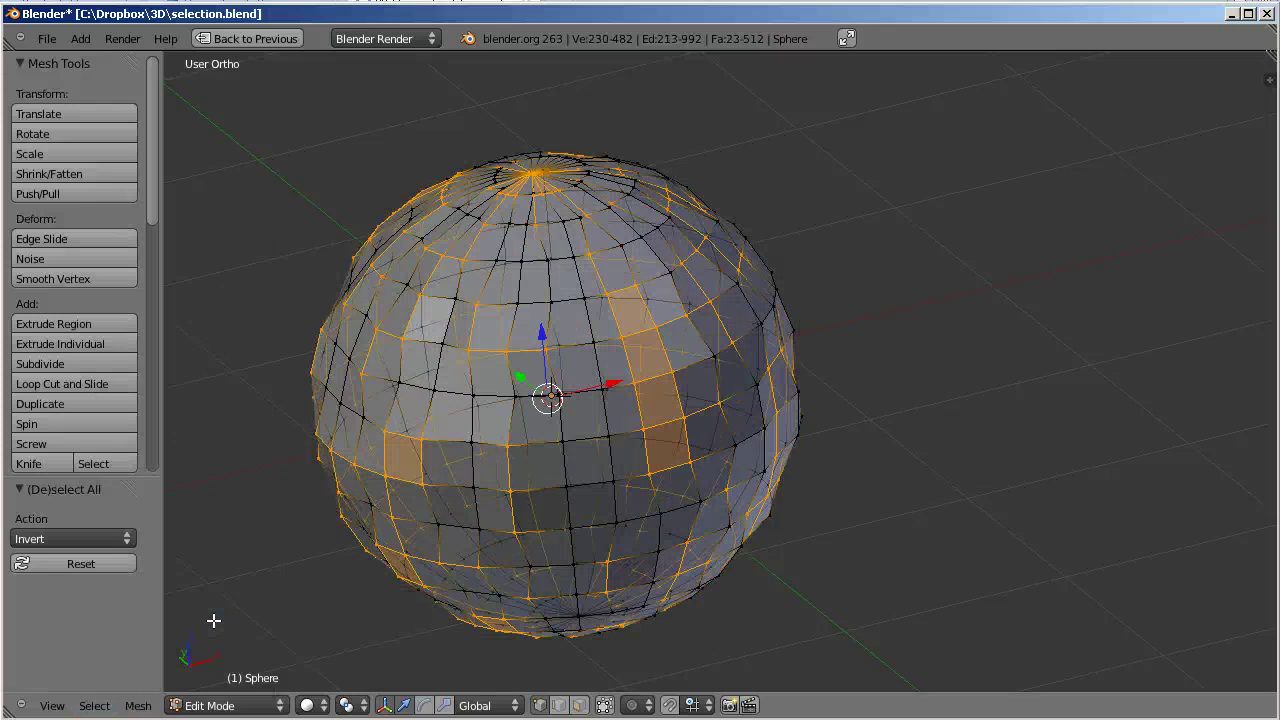
Invert the selection twice more, then deselect all vertices.
left_click(95, 705)
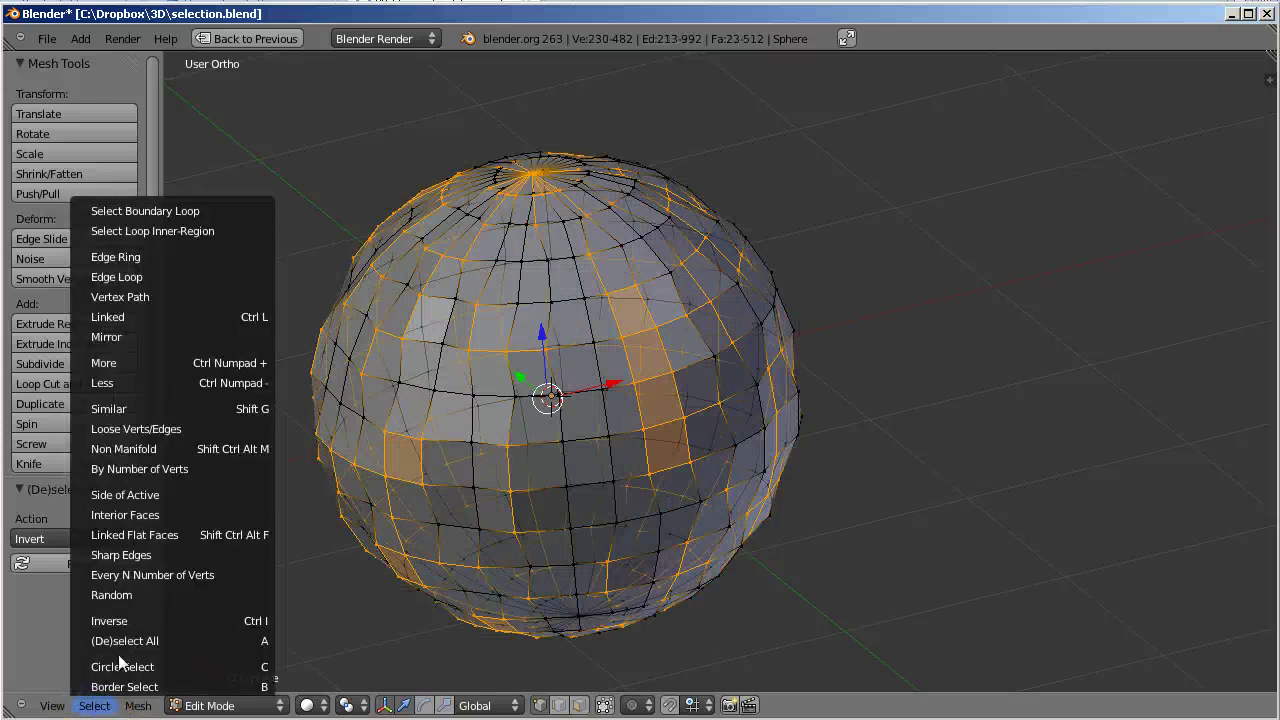
left_click(140, 621)
left_click(104, 704)
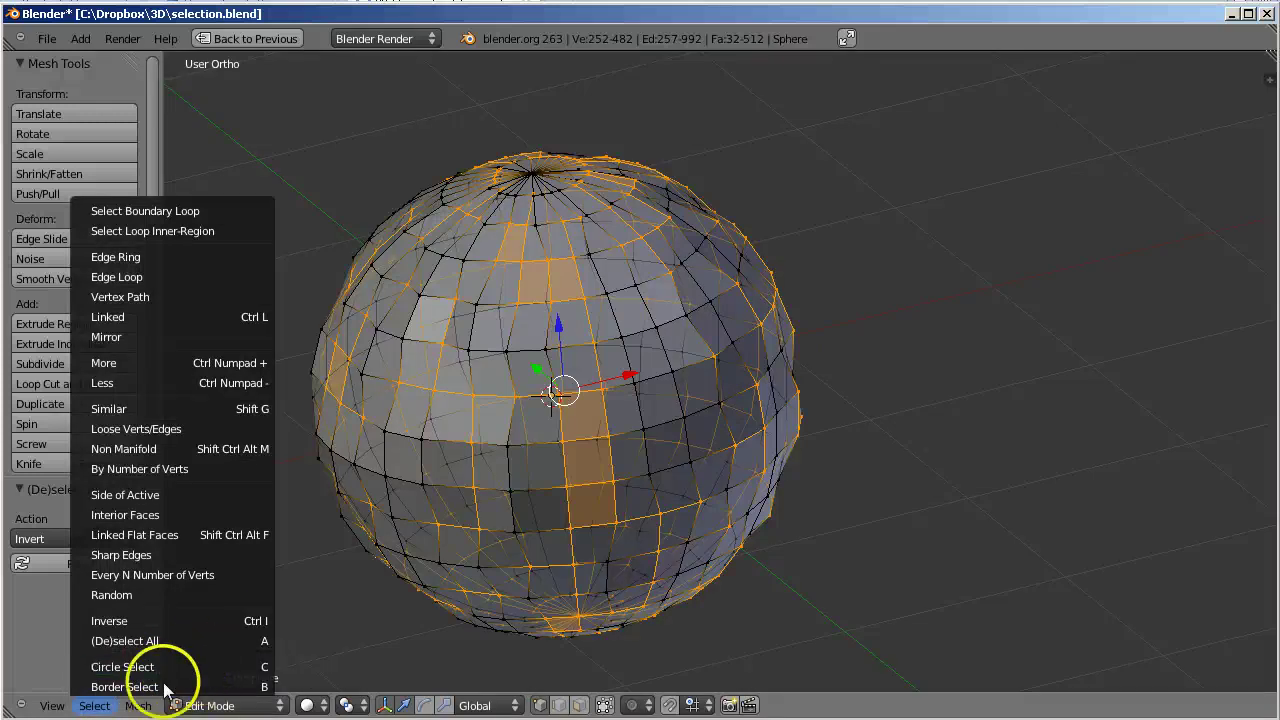
left_click(262, 641)
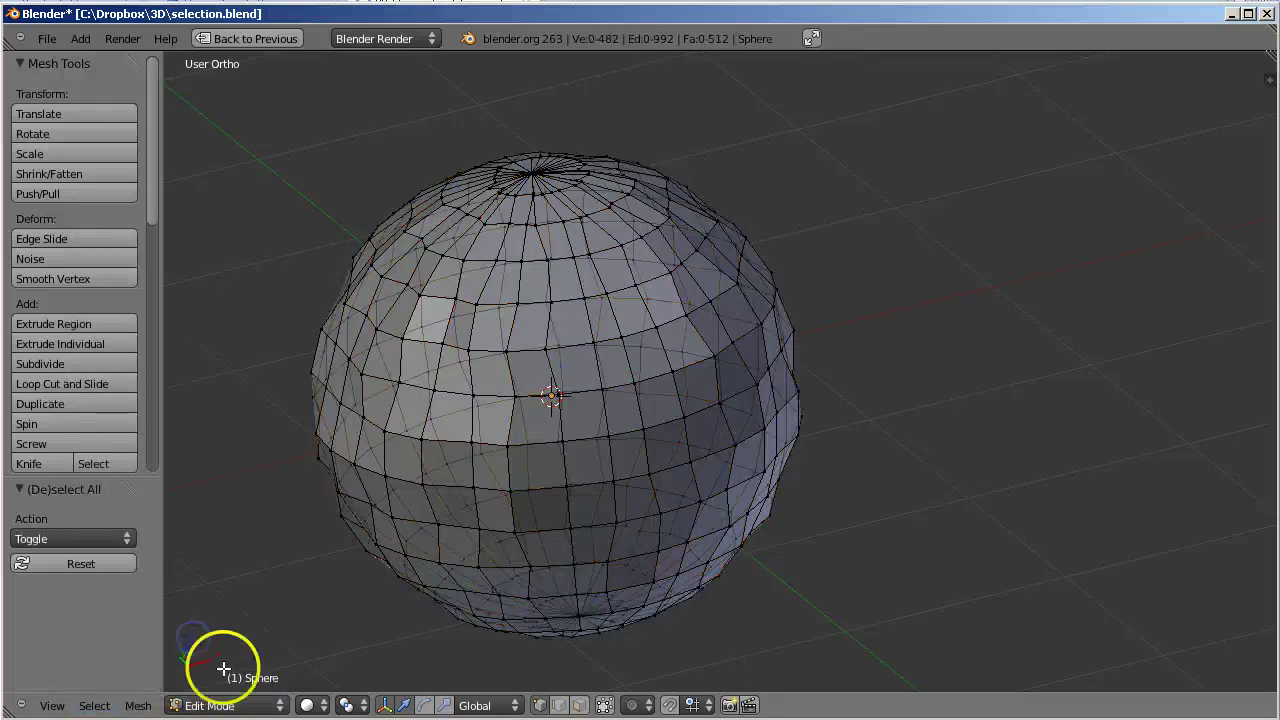
left_click(94, 705)
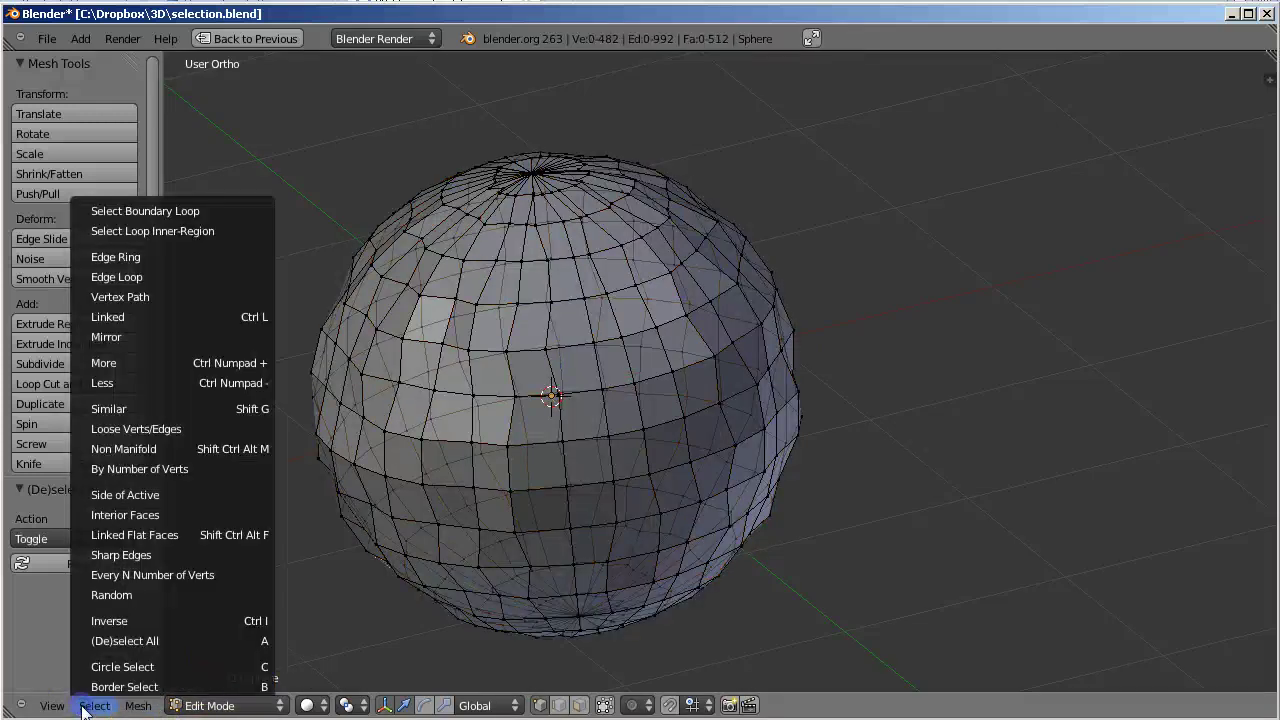
left_click(121, 667)
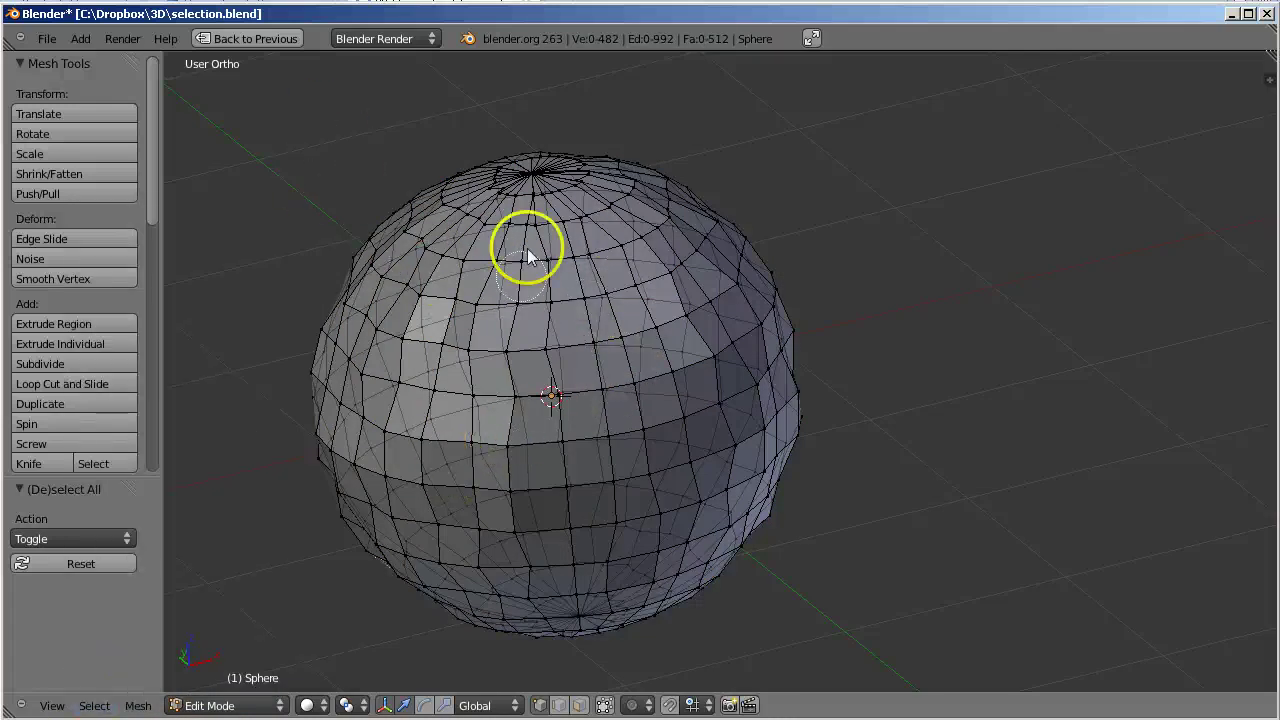
left_click_drag(420, 207, 426, 215)
scroll(426, 215, "down", 6)
mouse_move(426, 215)
left_mouse_down()
mouse_move(462, 274)
mouse_move(501, 290)
mouse_move(665, 272)
mouse_move(726, 319)
mouse_move(700, 377)
mouse_move(596, 410)
mouse_move(401, 383)
mouse_move(342, 397)
mouse_move(326, 432)
mouse_move(345, 510)
mouse_move(405, 543)
mouse_move(523, 568)
mouse_move(768, 595)
left_mouse_up()
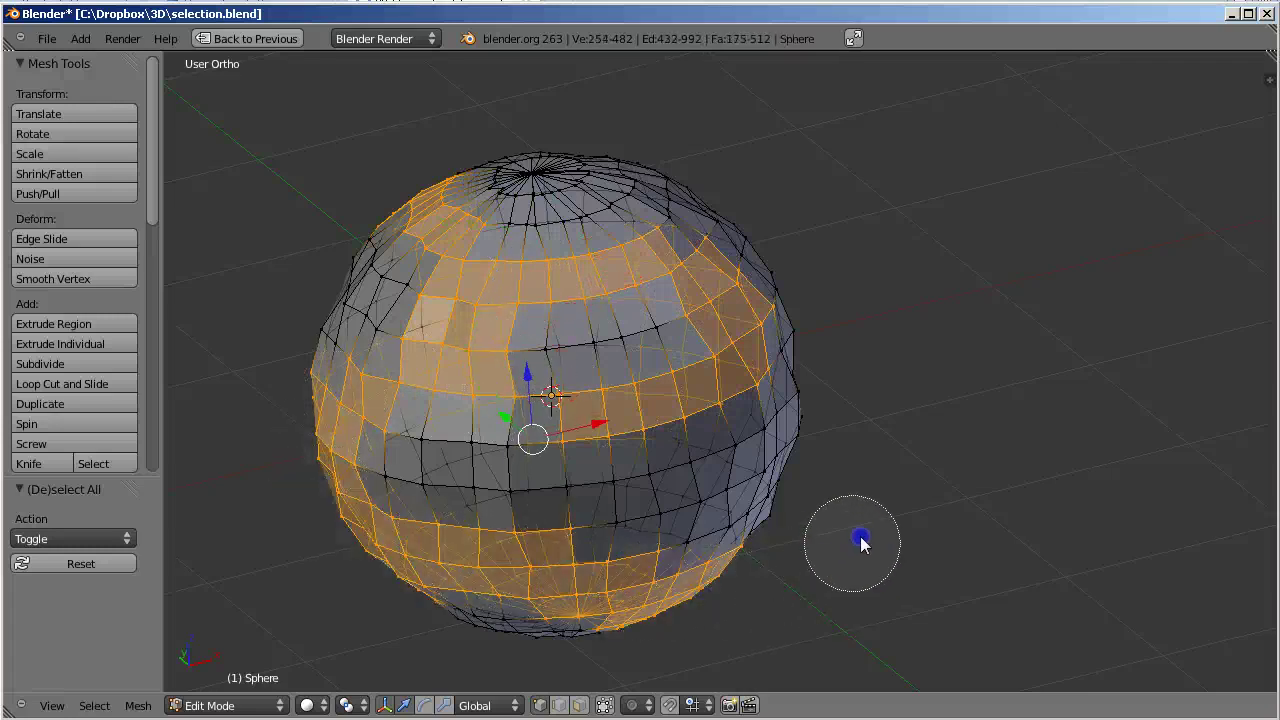
mouse_move(855, 207)
left_mouse_down()
mouse_move(740, 183)
mouse_move(472, 180)
mouse_move(486, 166)
mouse_move(660, 160)
mouse_move(749, 177)
left_mouse_up()
right_click(857, 458)
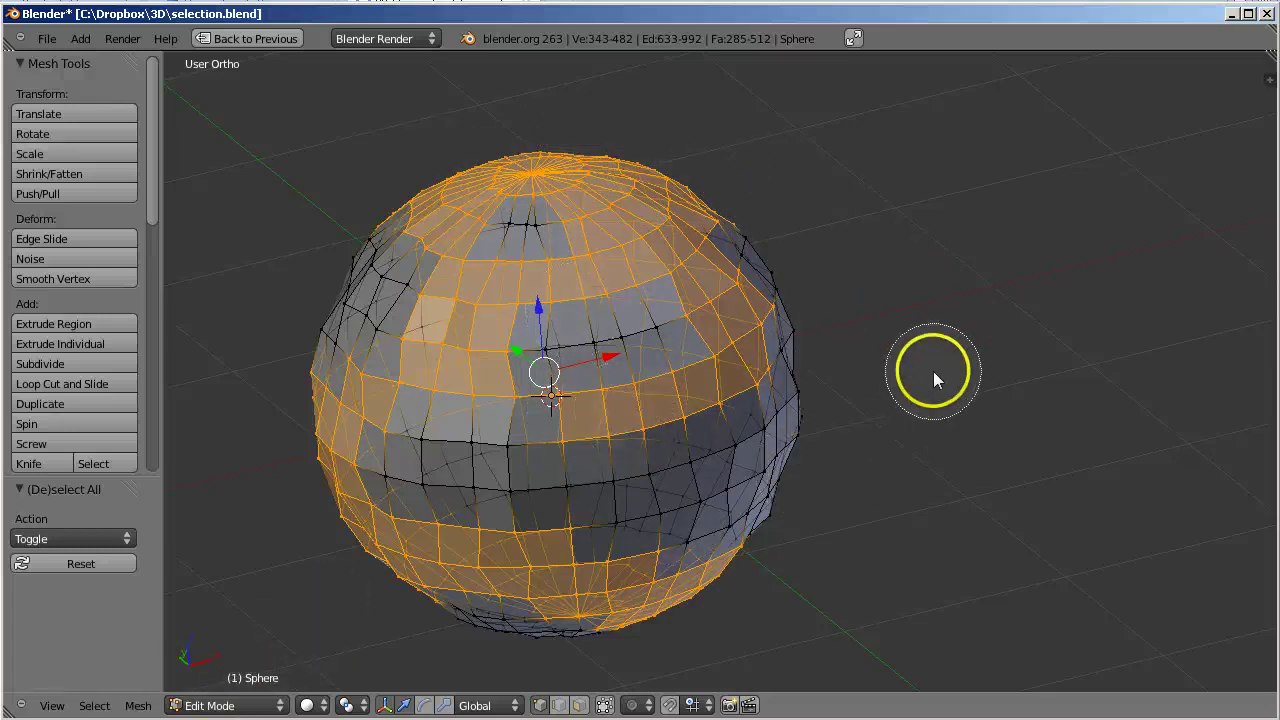
left_click(94, 706)
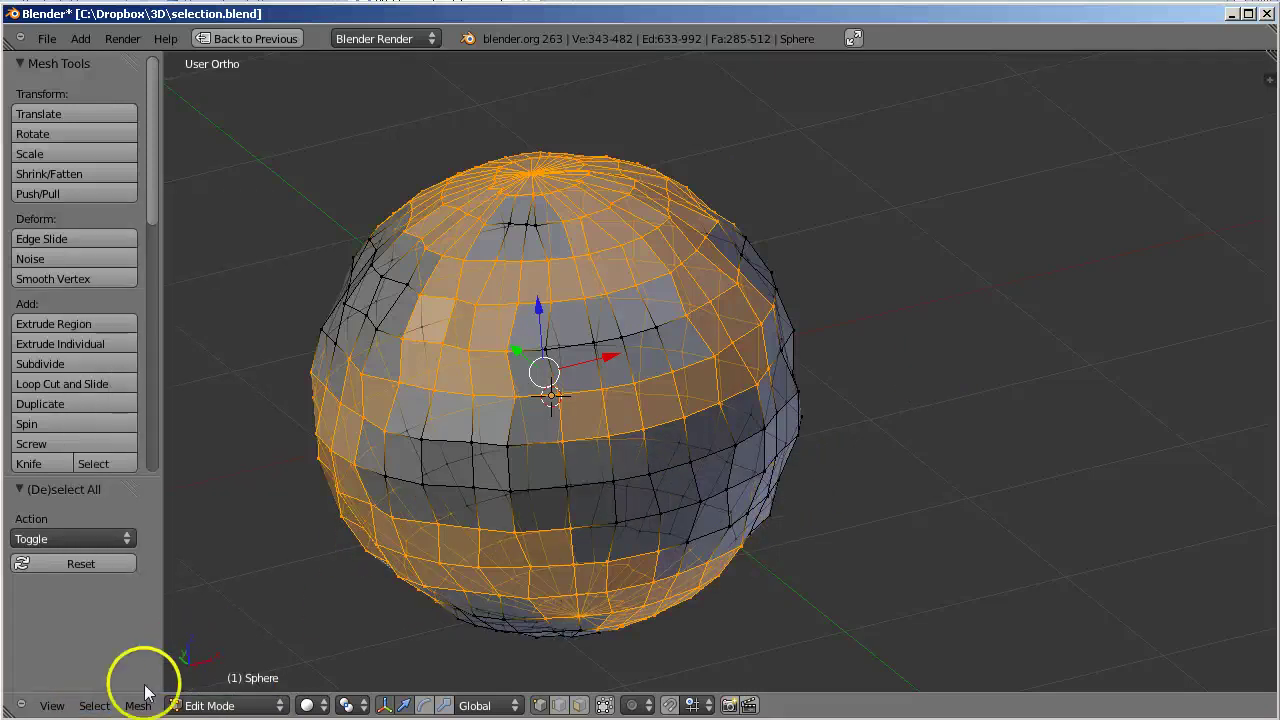
left_click(97, 704)
left_click(122, 642)
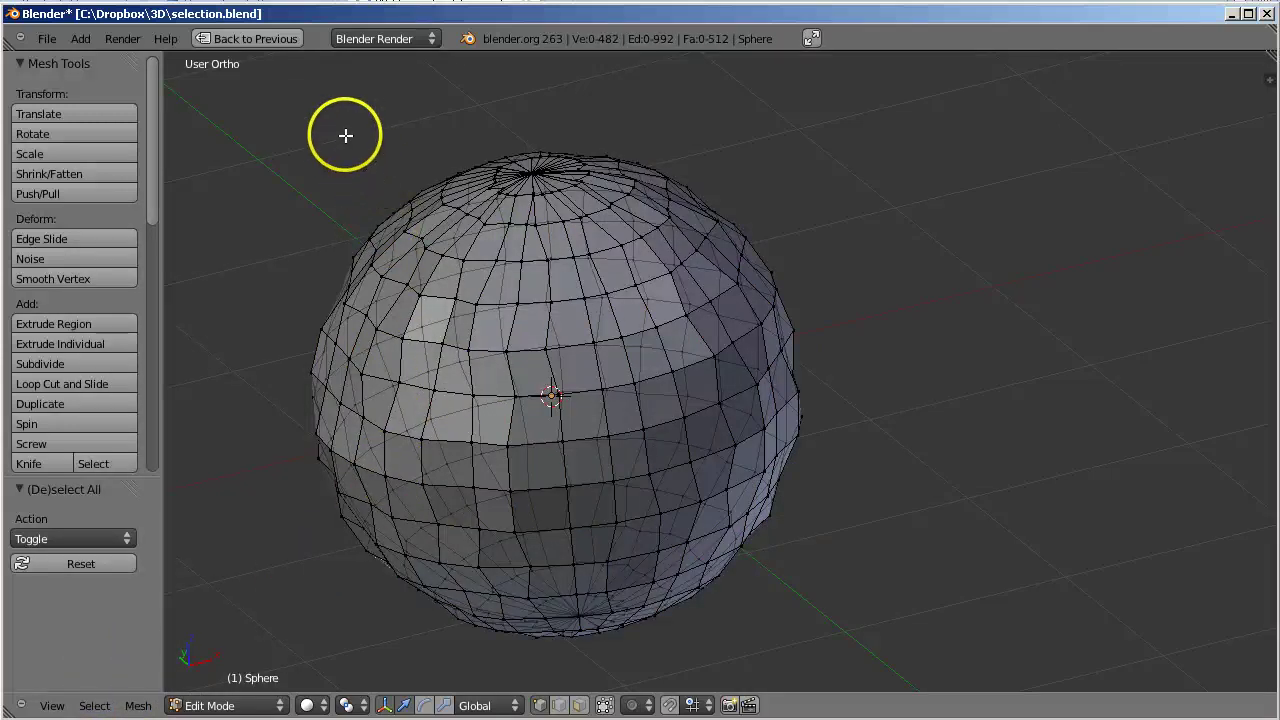
Border-select the sphere's upper half (286 vertices, 281 faces), then choose Circle Select.
key("b")
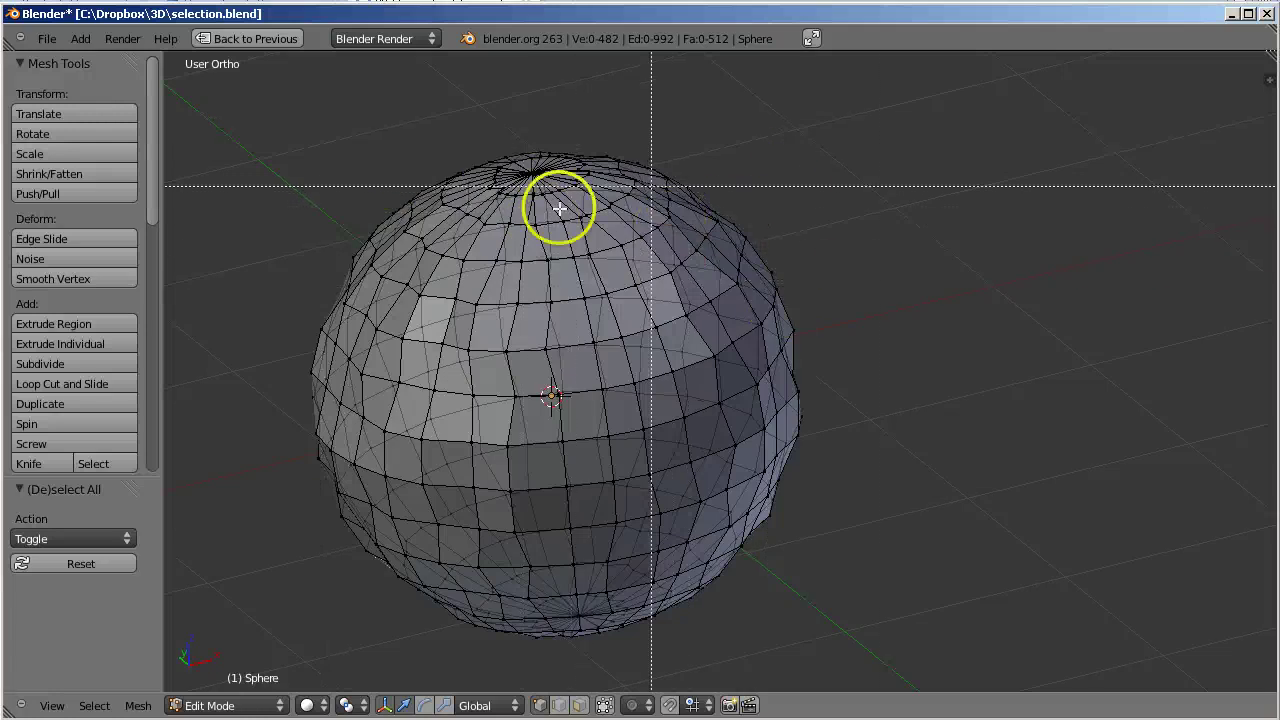
left_click_drag(309, 97, 822, 457)
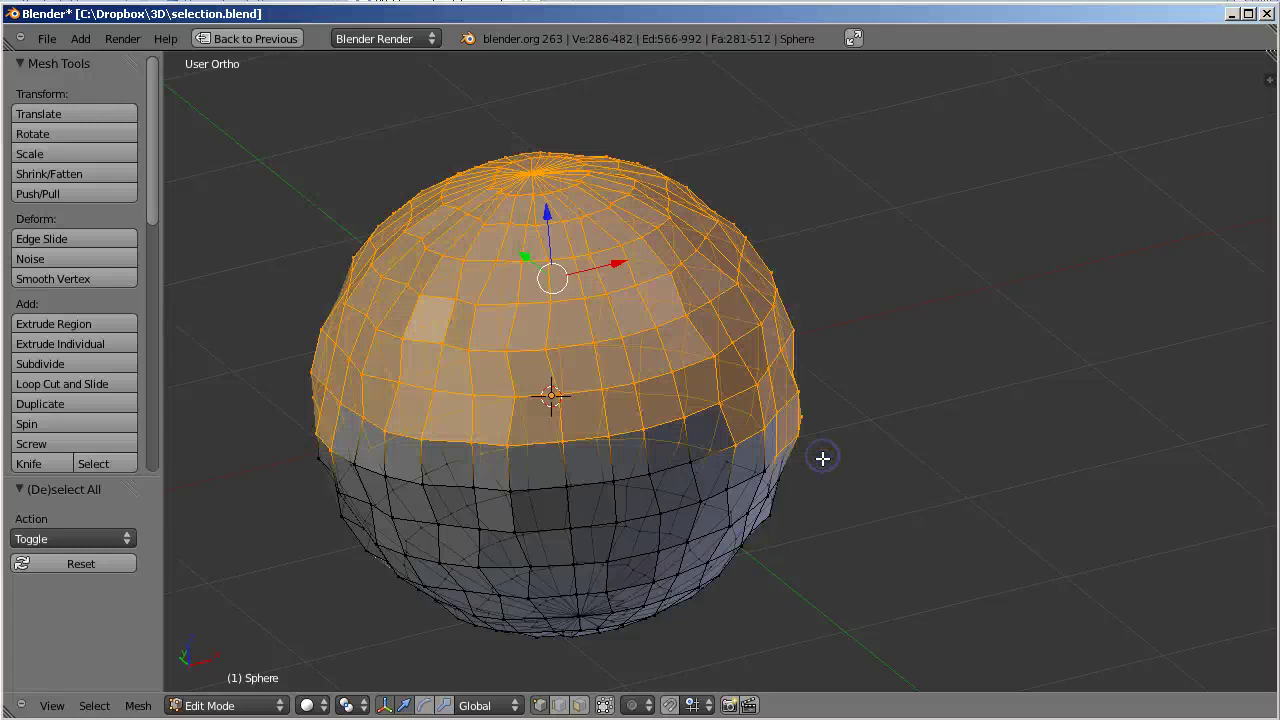
mouse_move(451, 494)
middle_mouse_down()
mouse_move(608, 520)
mouse_move(654, 509)
mouse_move(395, 495)
middle_mouse_up()
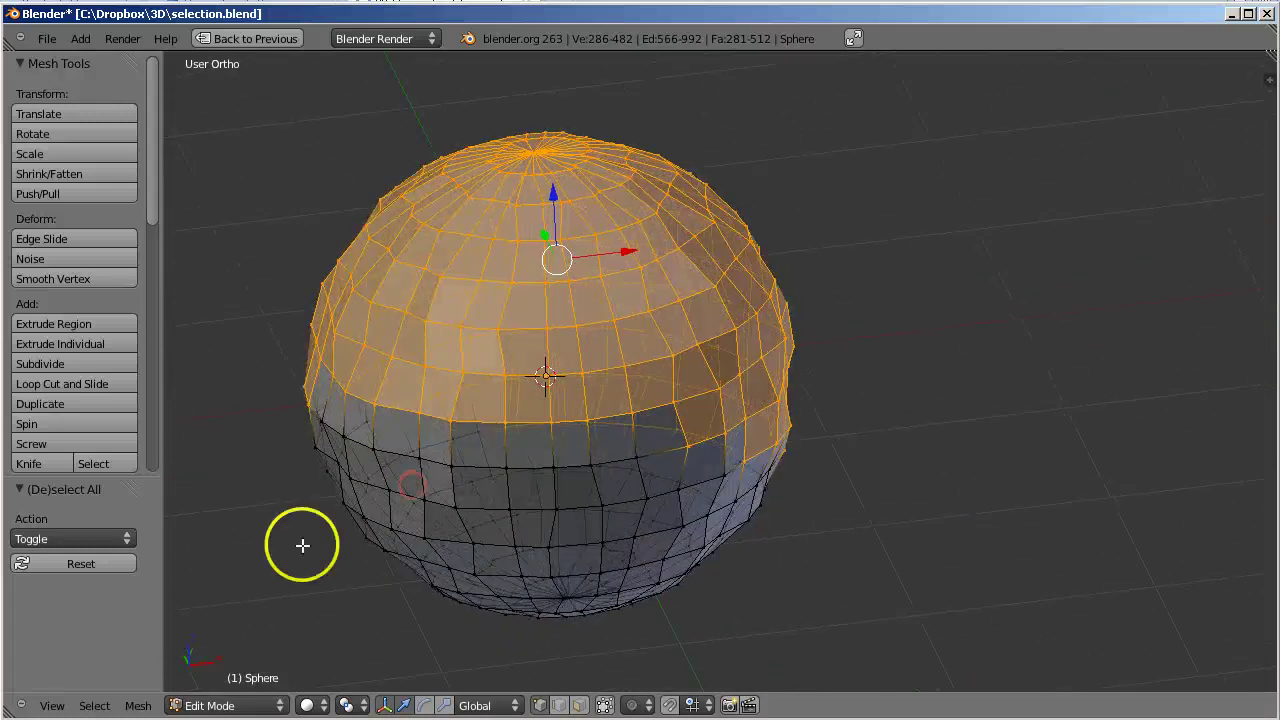
left_click(94, 705)
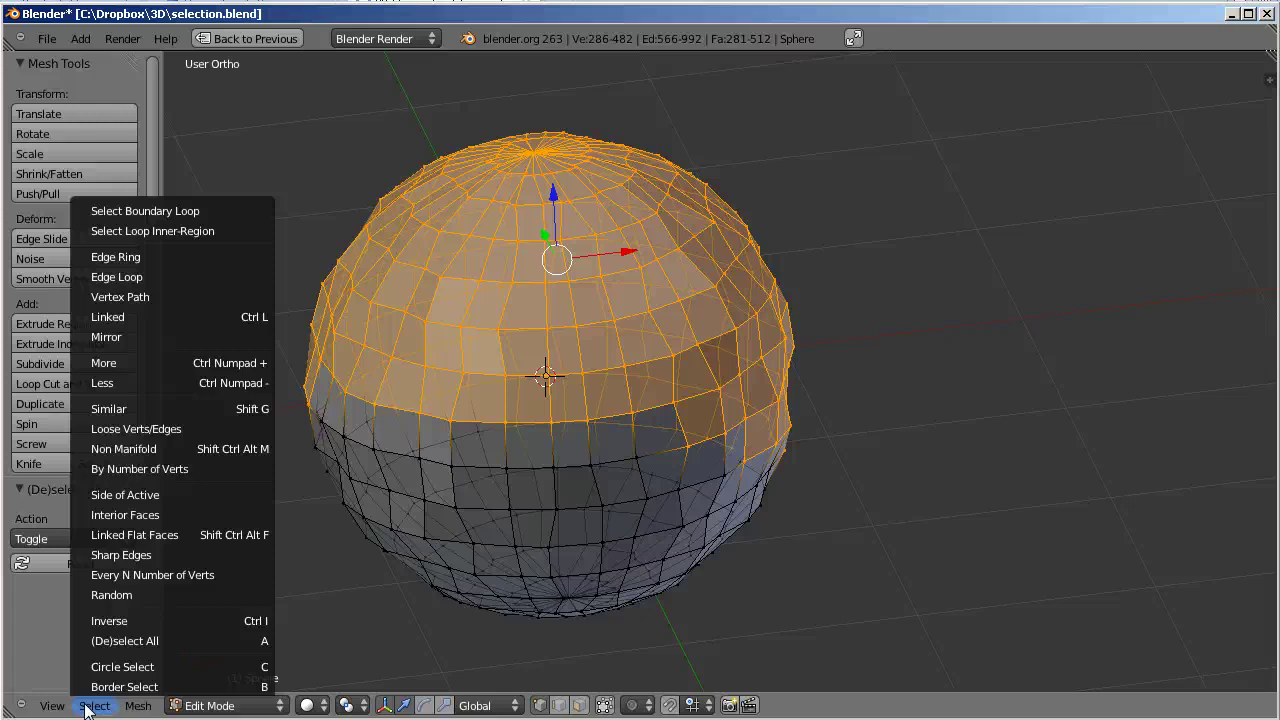
left_click(192, 664)
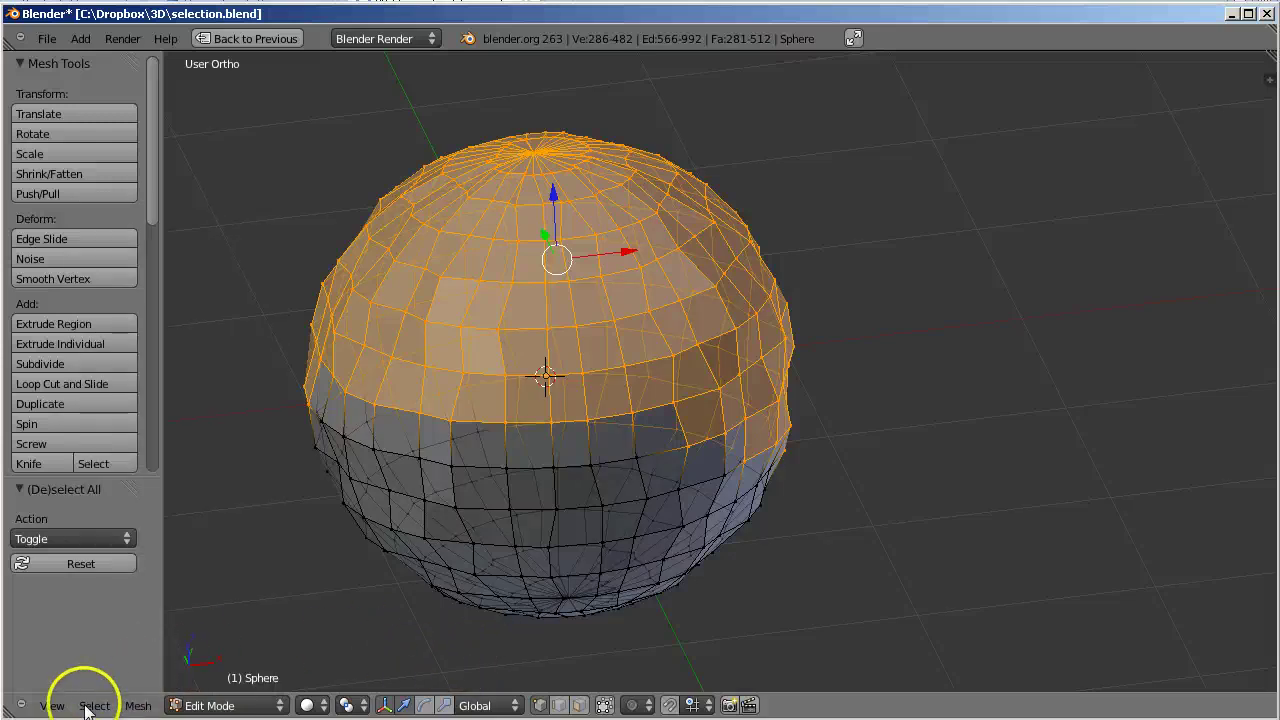